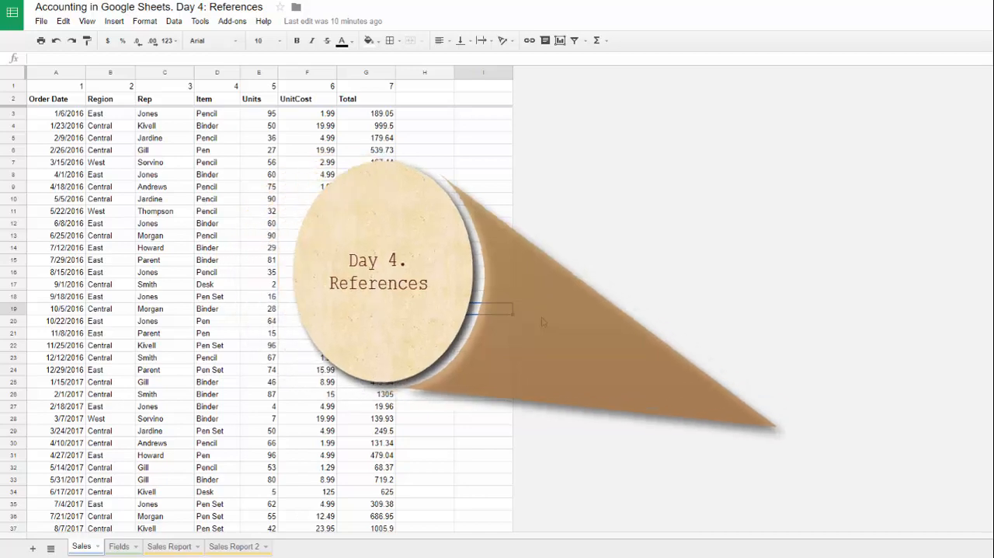
Step: Look through the sales records, focusing on the Region, Rep and Item columns
scroll(159, 186, "down", 1)
scroll(159, 187, "down", 5)
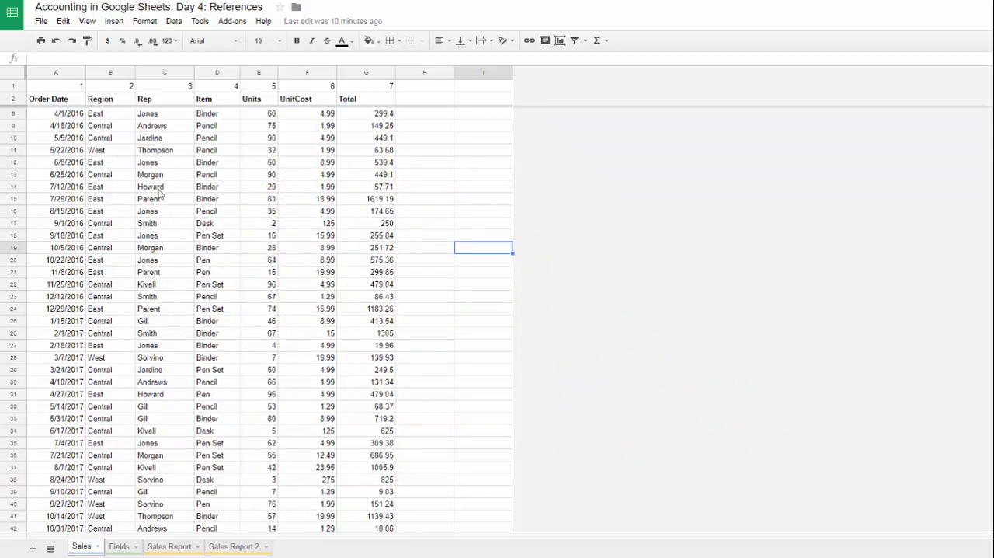
scroll(157, 200, "up", 4)
scroll(158, 201, "up", 2)
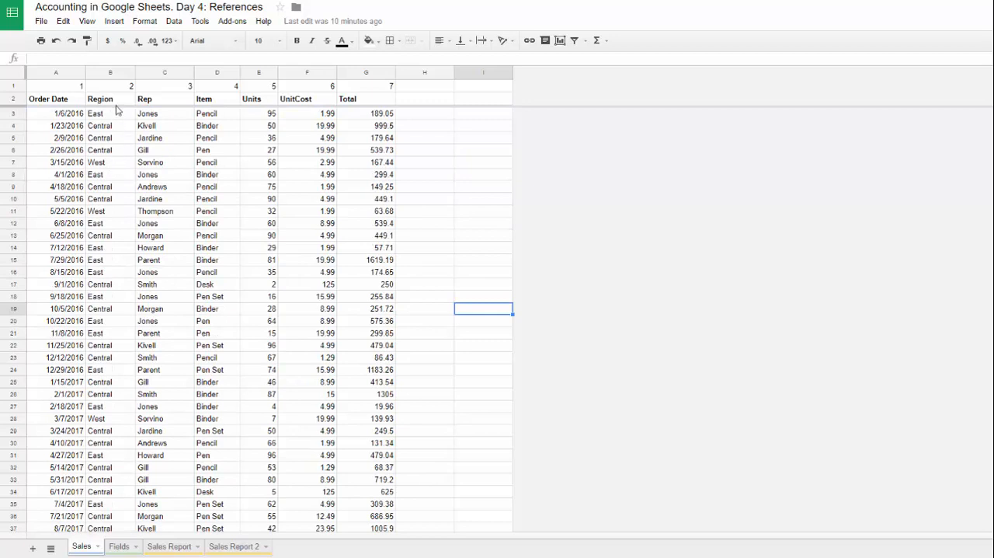
left_click_drag(118, 101, 211, 205)
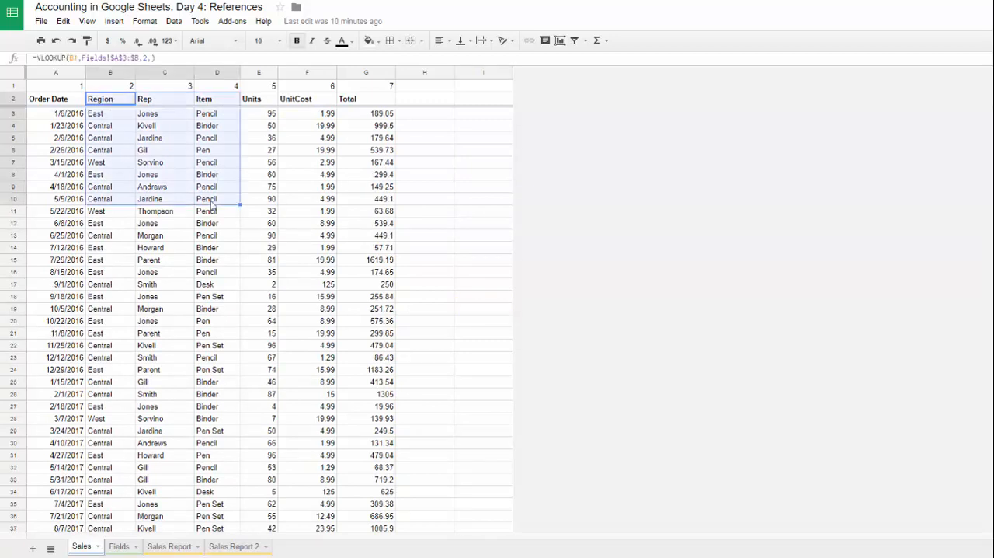
left_click(117, 153)
left_click(202, 154)
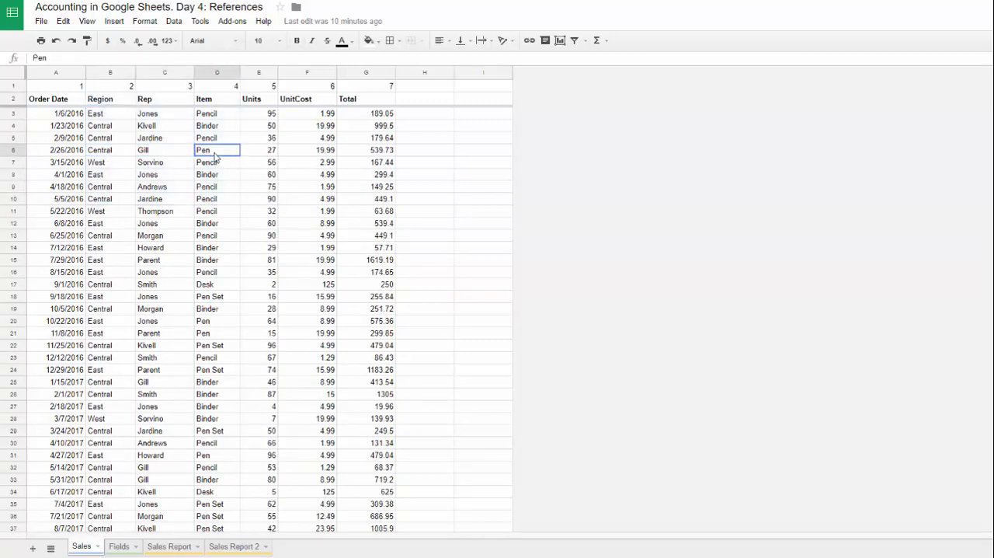
left_click(113, 236)
scroll(114, 242, "down", 5)
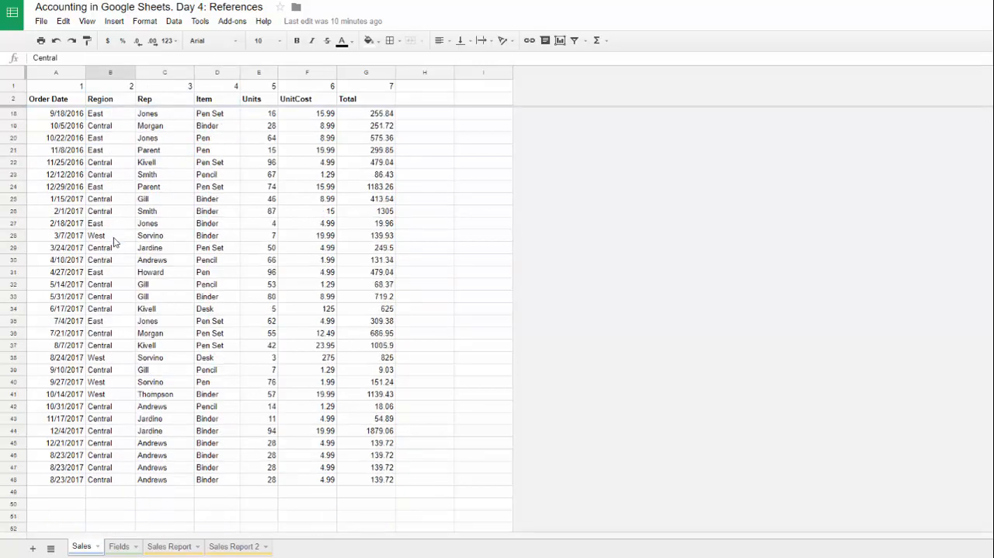
scroll(115, 241, "down", 3)
scroll(114, 243, "up", 8)
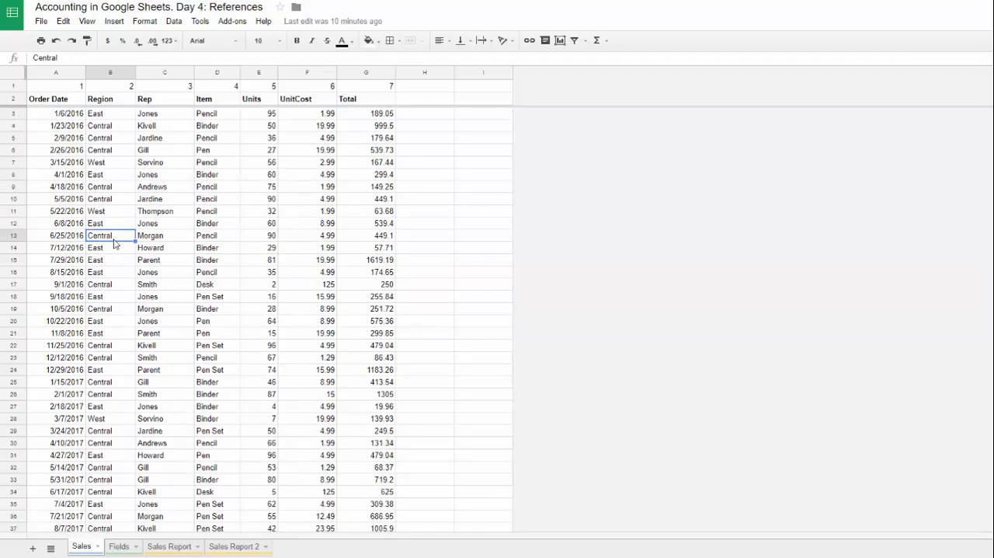
scroll(143, 192, "down", 5)
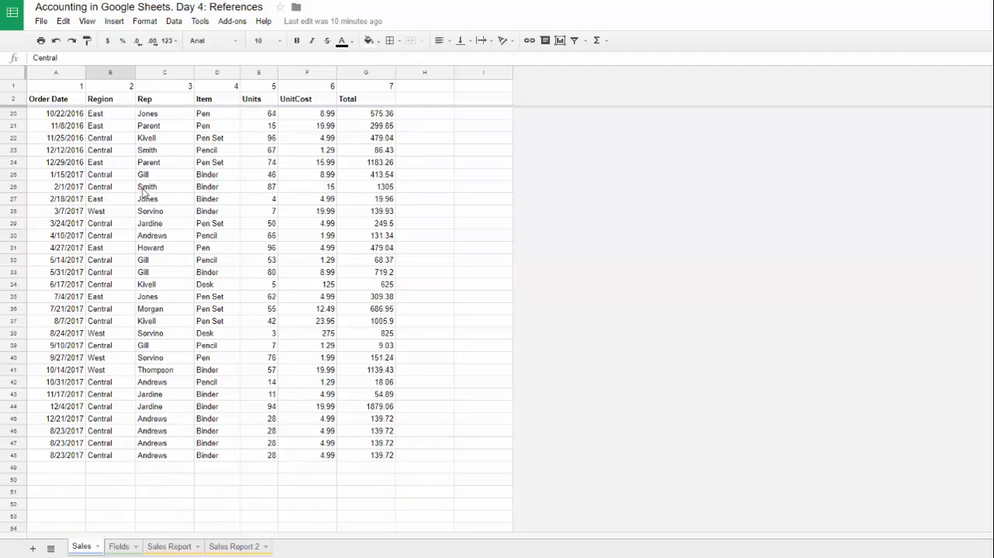
Step: Examine the repeated text entries in the Region, Rep and Item columns from row 22 down
left_click_drag(115, 223, 117, 236)
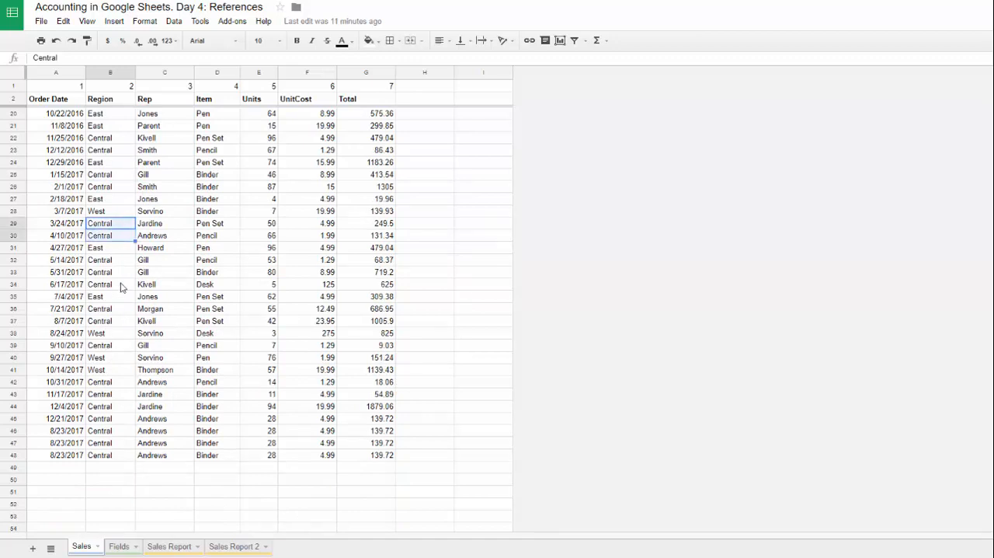
left_click(162, 227)
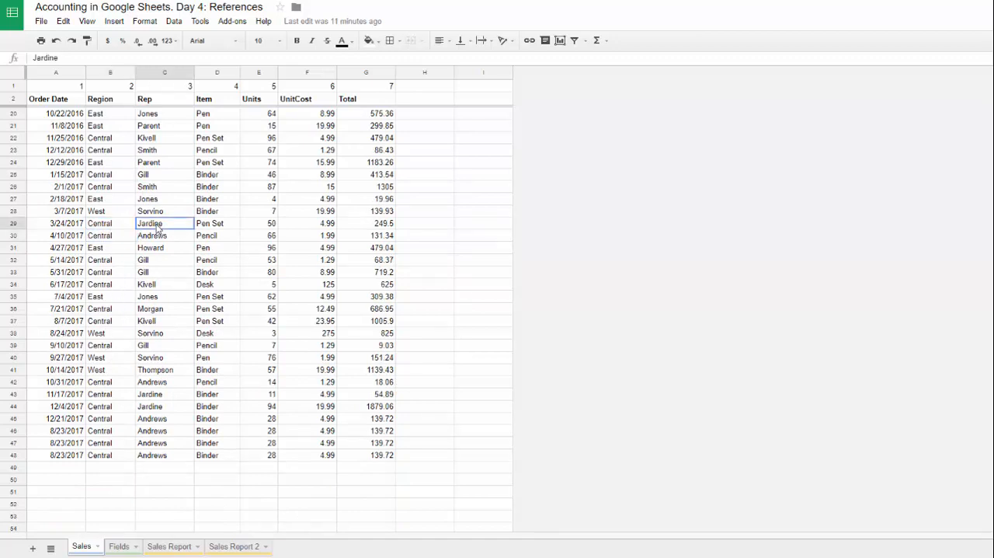
left_click(211, 227)
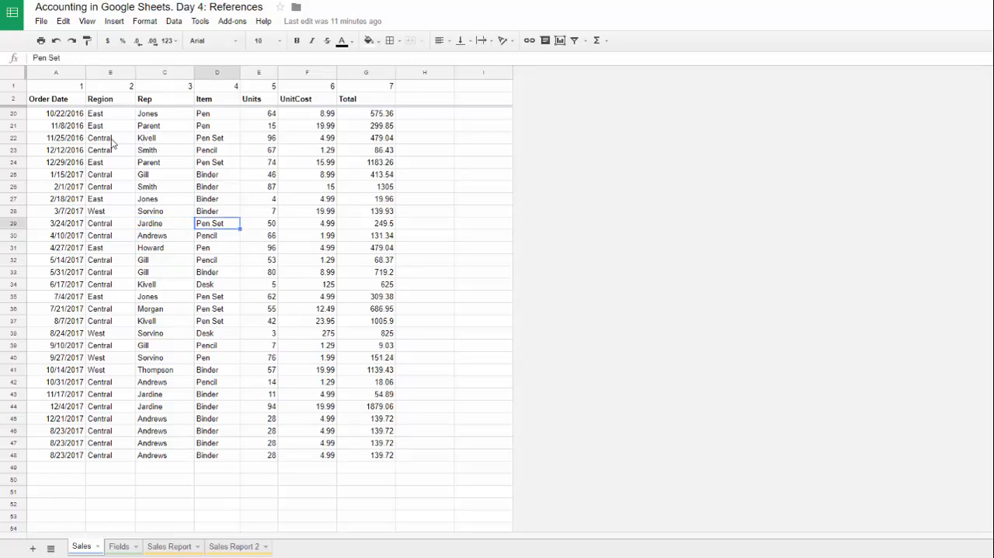
left_click_drag(113, 141, 124, 283)
left_click_drag(163, 137, 182, 281)
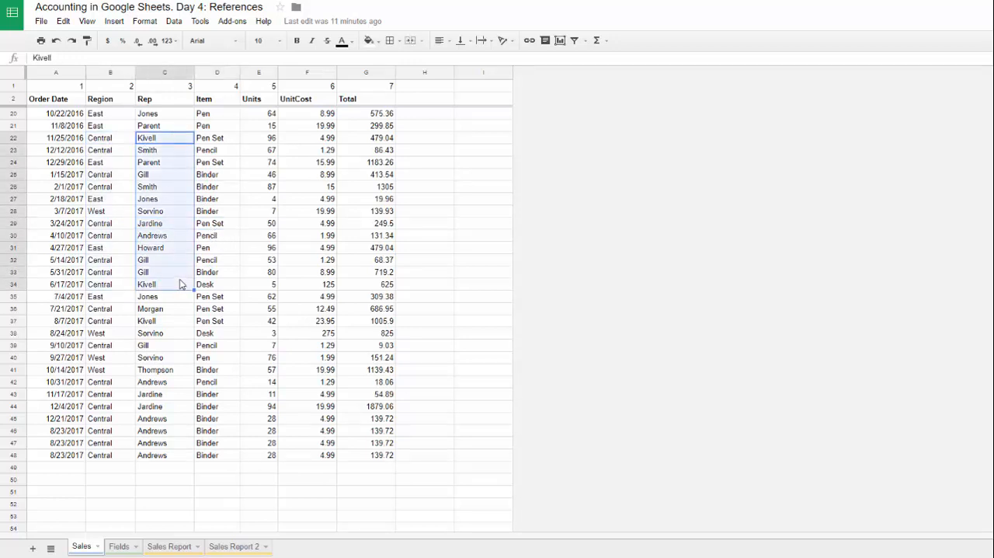
left_click_drag(216, 137, 217, 289)
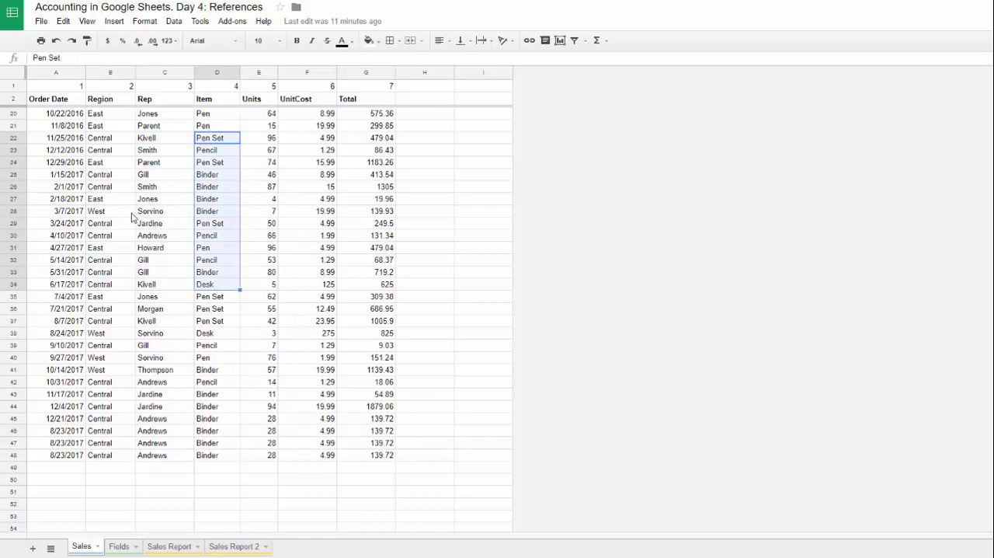
scroll(132, 218, "up", 4)
scroll(132, 218, "down", 4)
left_click(216, 299)
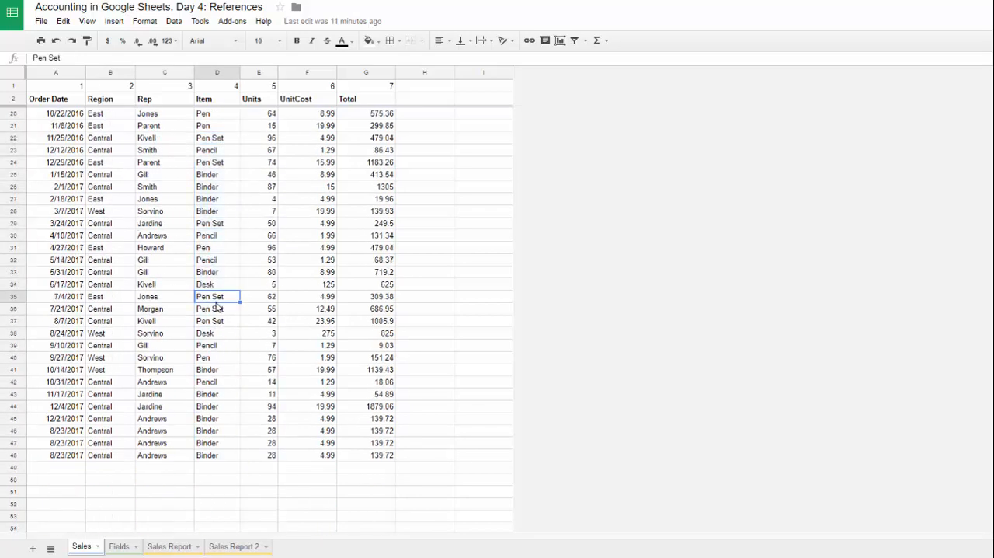
left_click(219, 359)
Step: Enter the test item Pen in cell D49, directly below the last sales record
left_click(211, 468)
scroll(211, 451, "down", 2)
type("Pe")
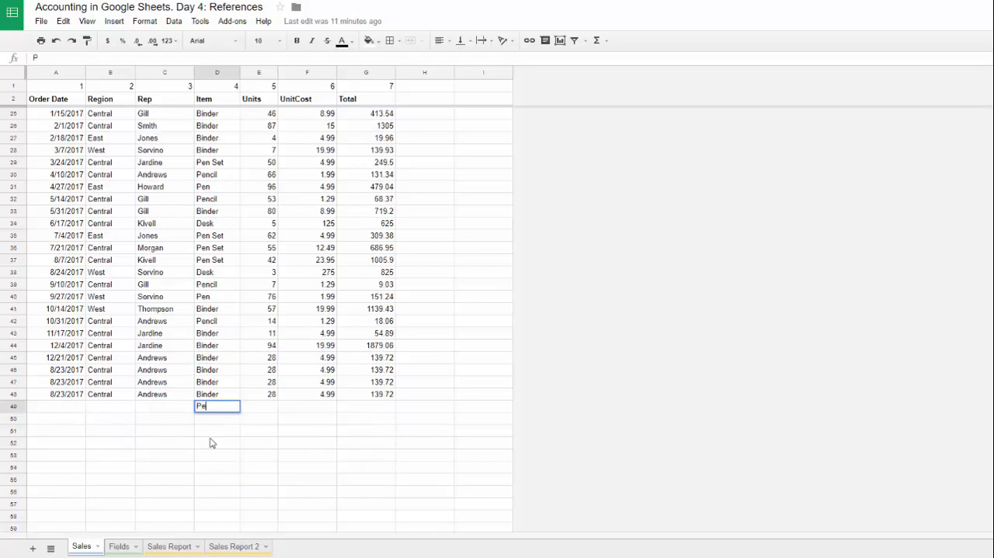
type("n")
left_click(217, 411)
left_click(219, 429)
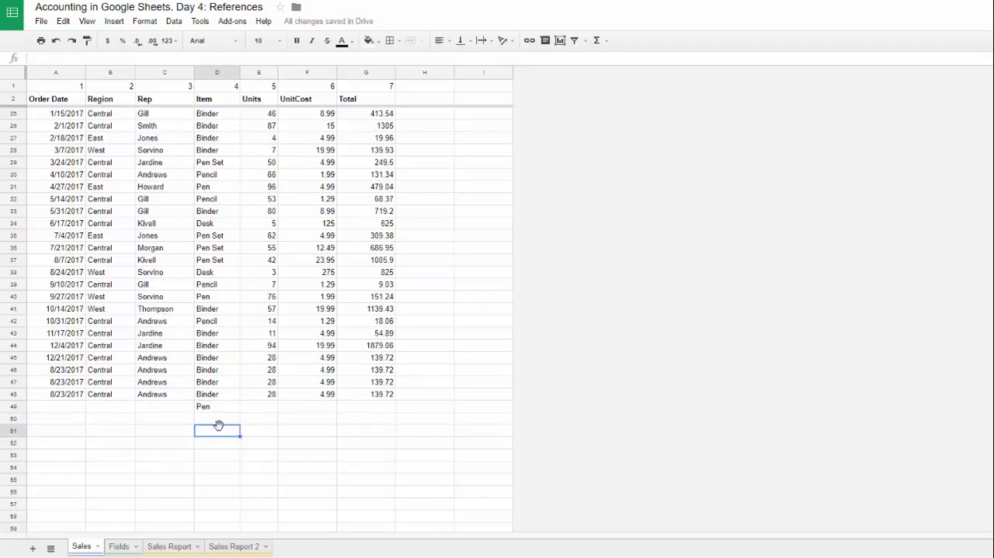
Step: Compare the test item with an existing Pen entry by entering =D49=D31 in cell D51
type("=")
left_click(217, 407)
type("=")
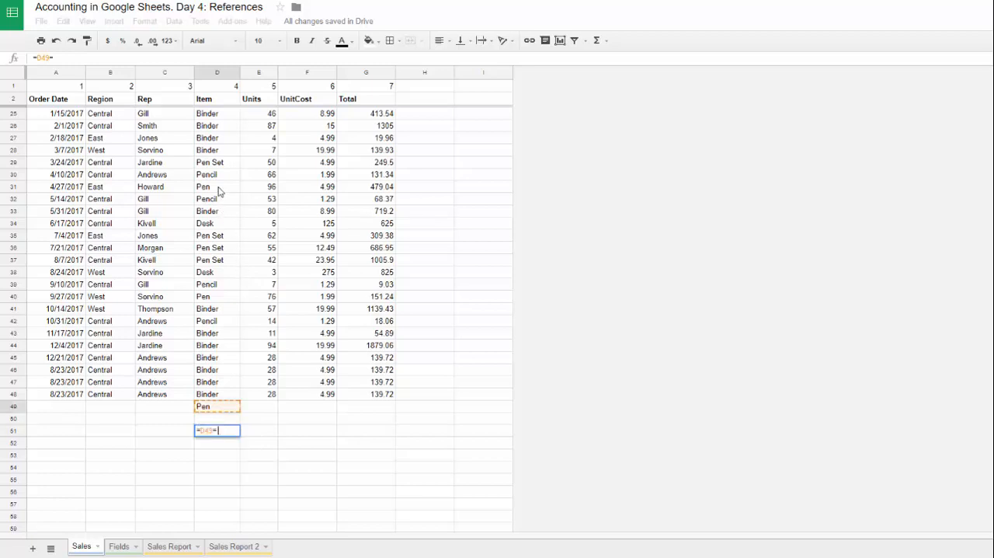
left_click(220, 188)
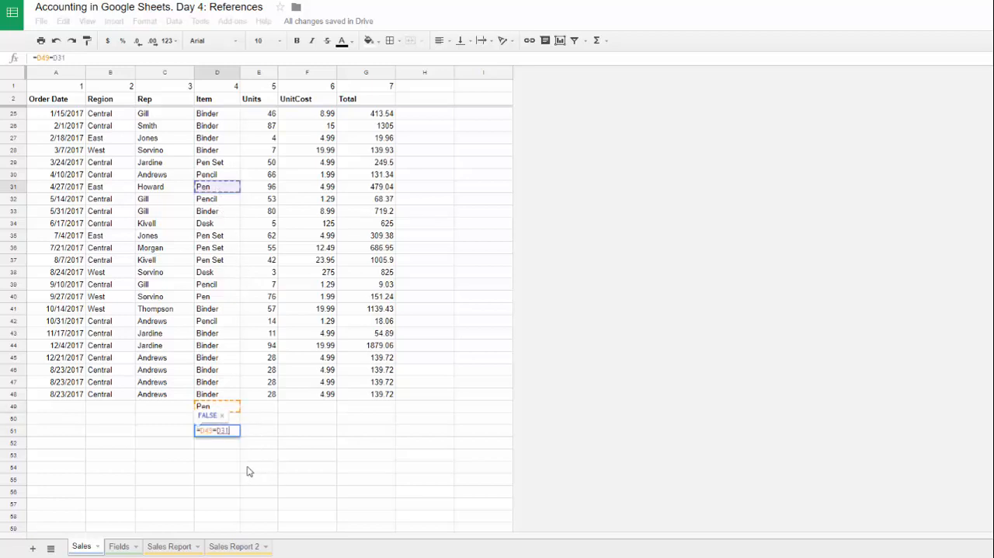
key("Return")
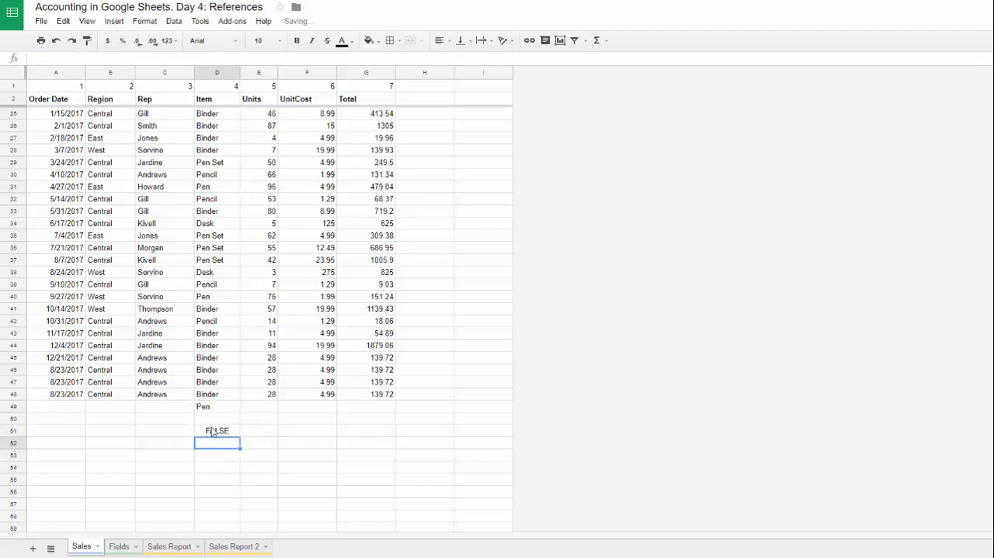
left_click(207, 408)
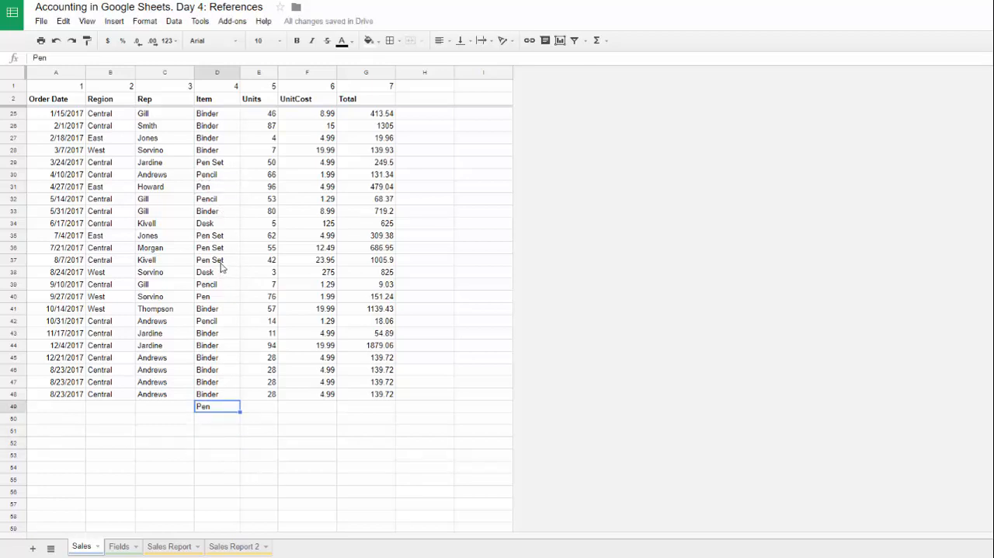
left_click(217, 189)
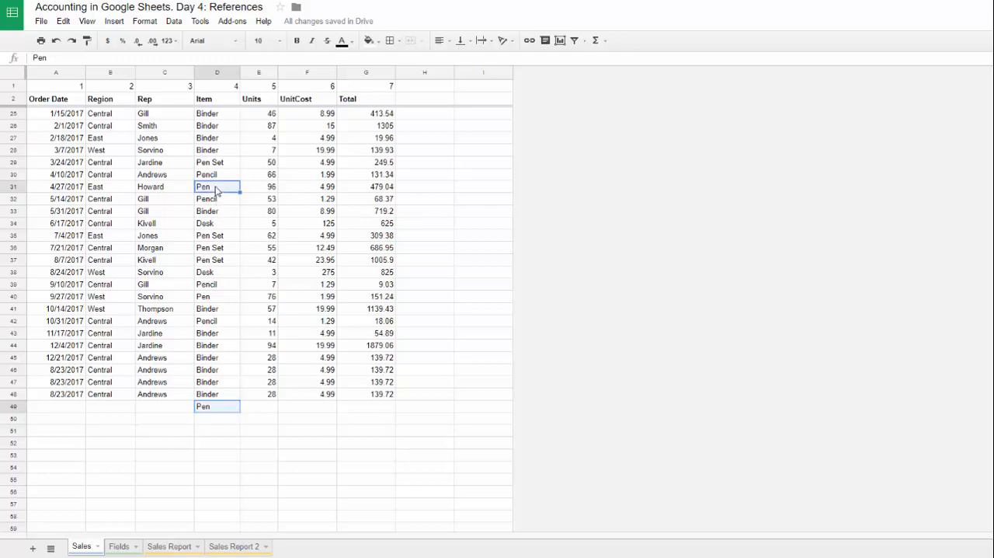
Step: Inspect the text of the test item in D49 and clear the cell
left_click(227, 410, "ctrl")
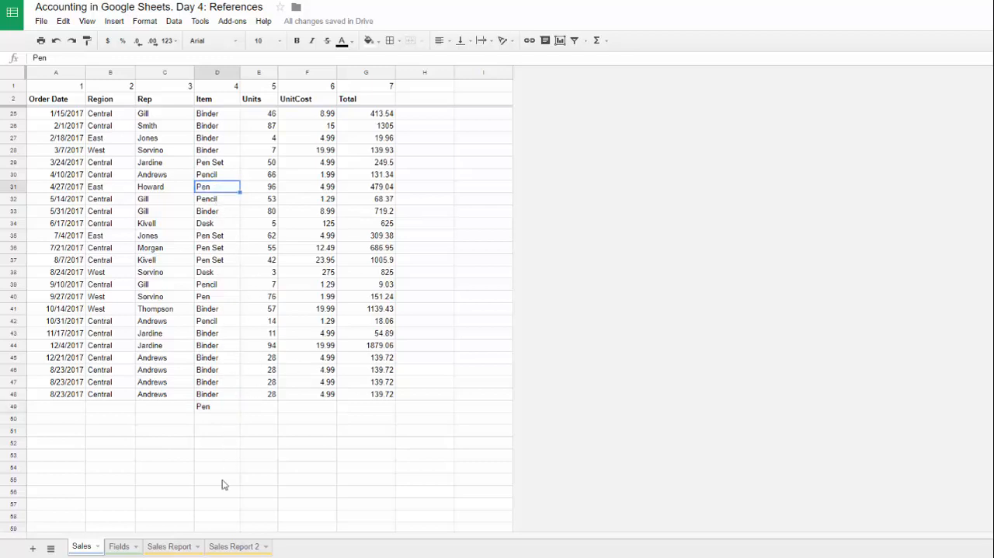
left_click(217, 408, "ctrl")
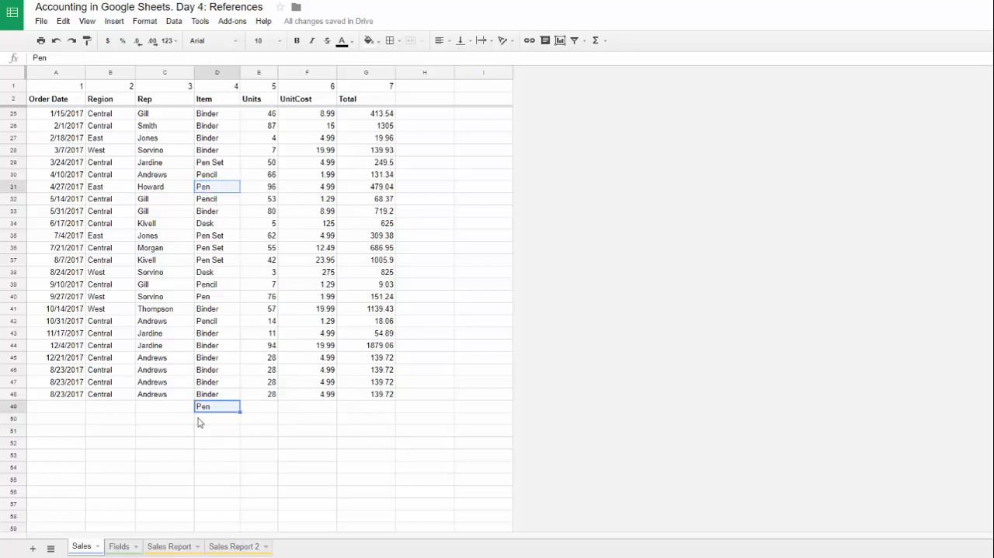
double_click(224, 409)
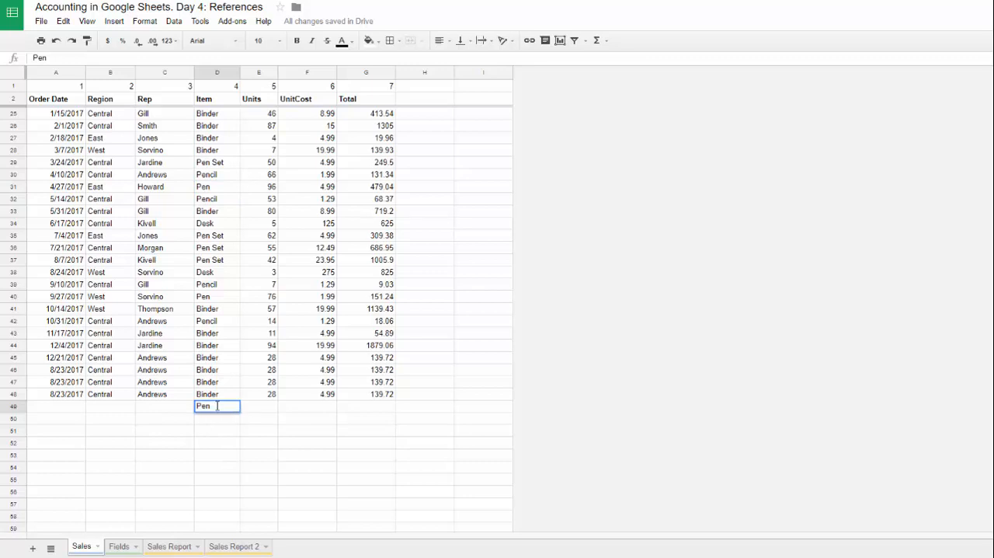
left_click_drag(218, 406, 185, 406)
key("Escape")
key("Delete")
Step: Review the sales records and highlight the Item column from its header down to row 18
left_click(158, 374)
scroll(161, 275, "up", 6)
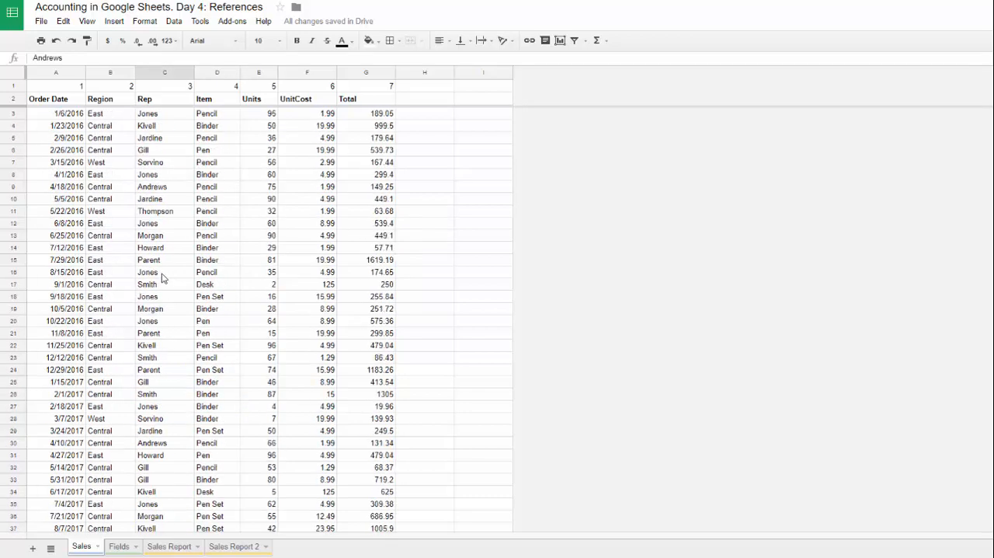
scroll(164, 288, "down", 8)
scroll(164, 293, "down", 1)
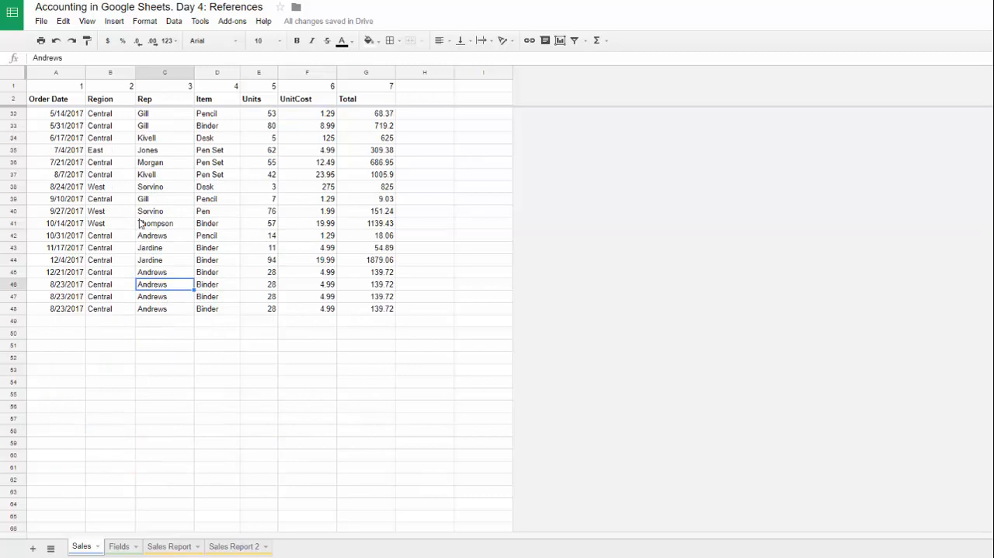
left_click_drag(213, 99, 217, 297)
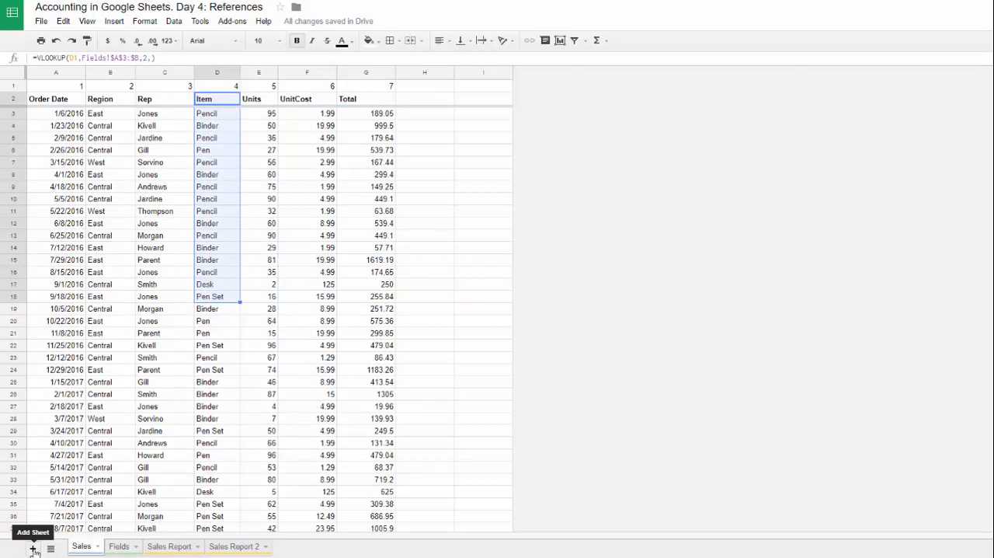
Step: Add a new sheet after Sales and color its tab light green
left_click(33, 548)
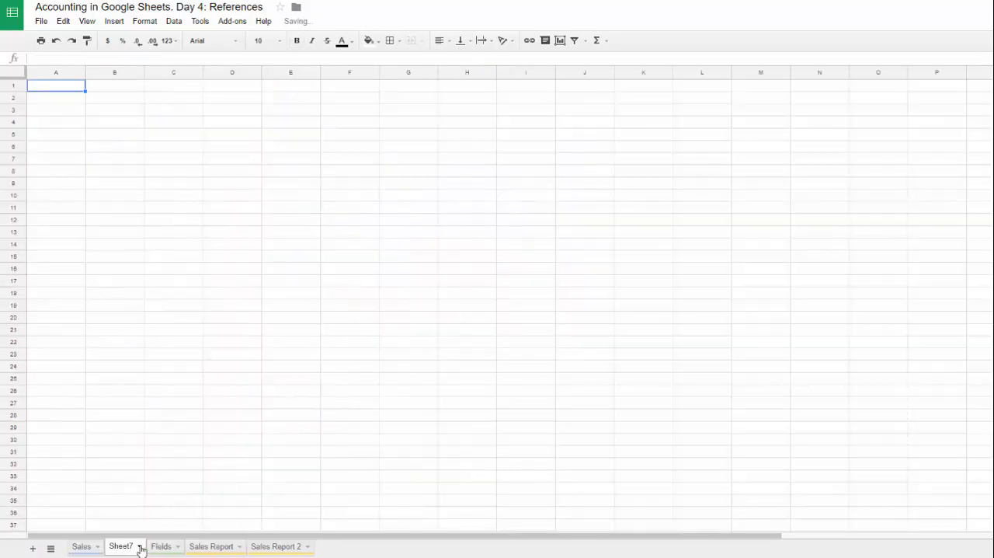
left_click(137, 547)
mouse_move(211, 442)
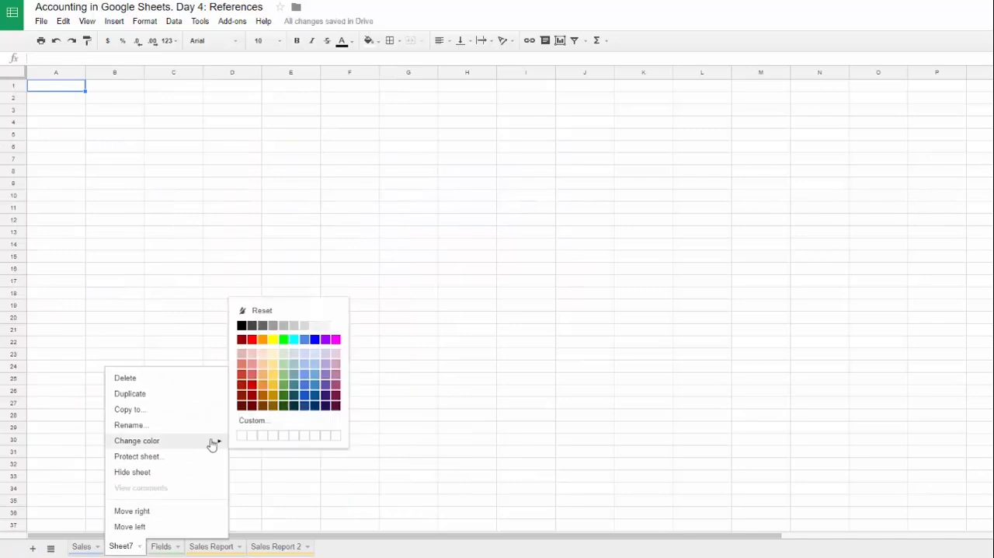
left_click(282, 365)
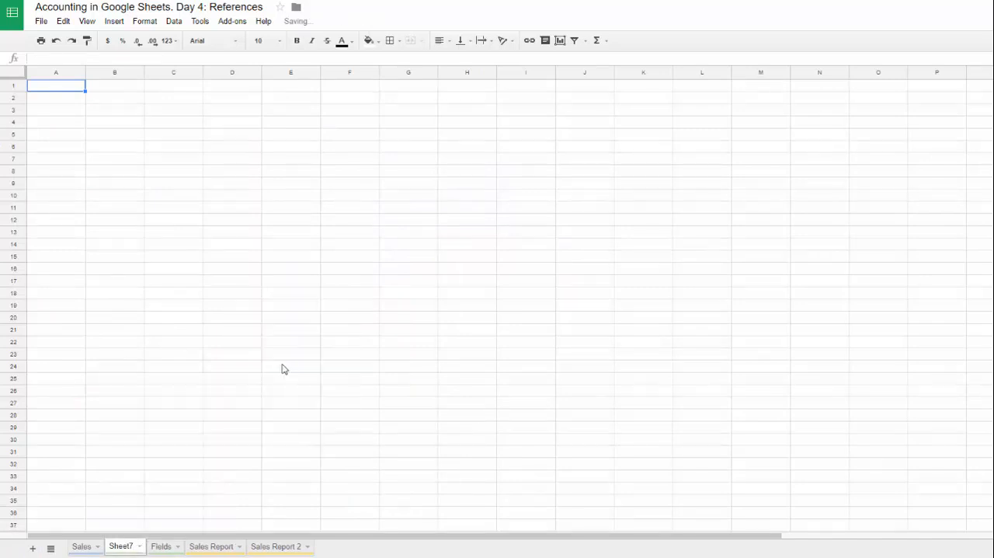
Step: Rename the new sheet to Items
double_click(121, 547)
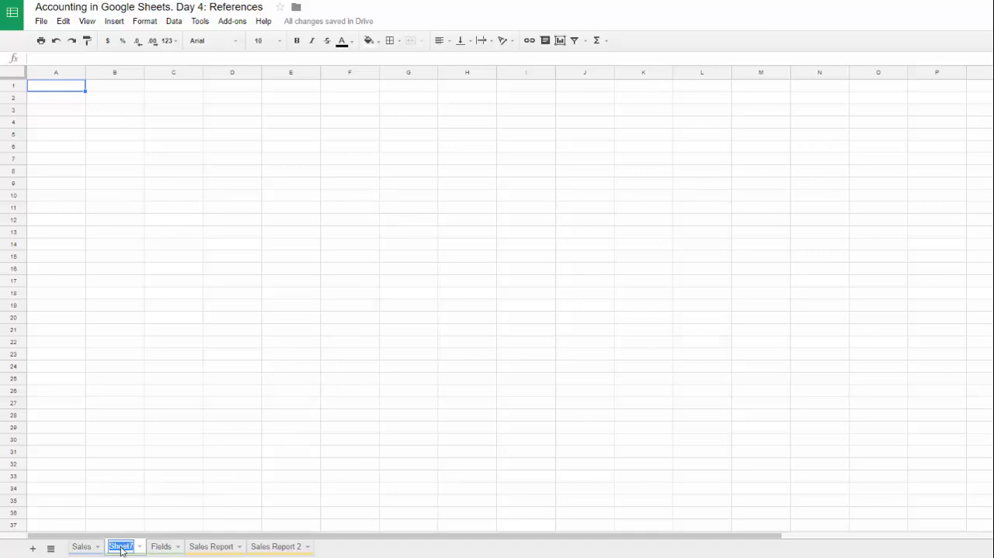
key("BackSpace")
type("Items")
key("Return")
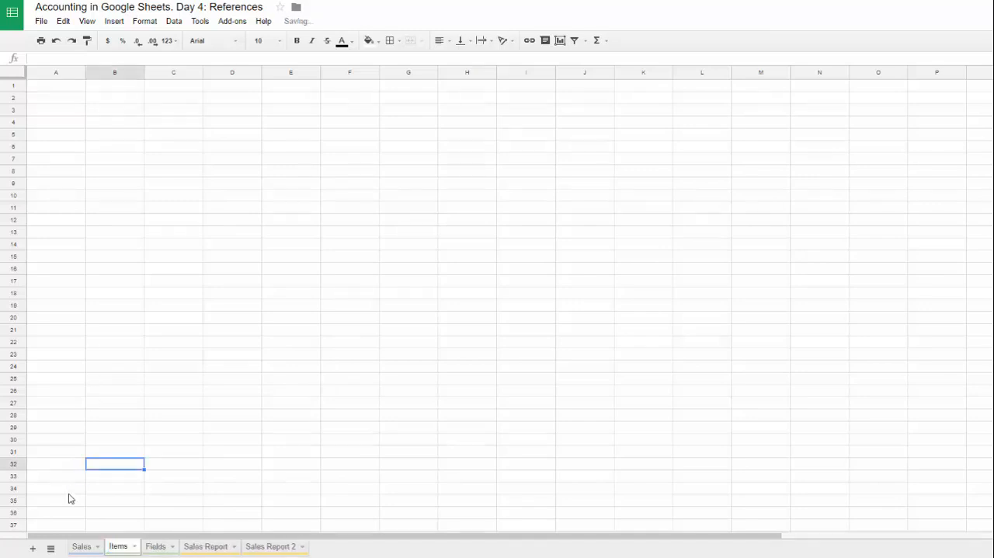
Step: Check the Item column's field ID on the Sales sheet and enter 4 in cell B1 of the Items sheet
left_click(81, 546)
left_click_drag(225, 90, 225, 99)
left_click(226, 87)
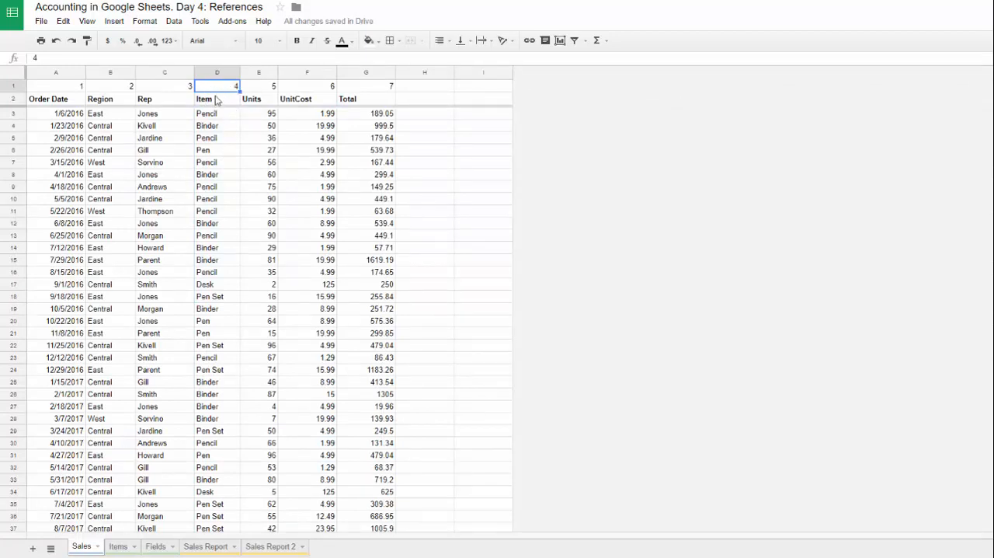
left_click(123, 546)
left_click(101, 91)
type("4")
key("Return")
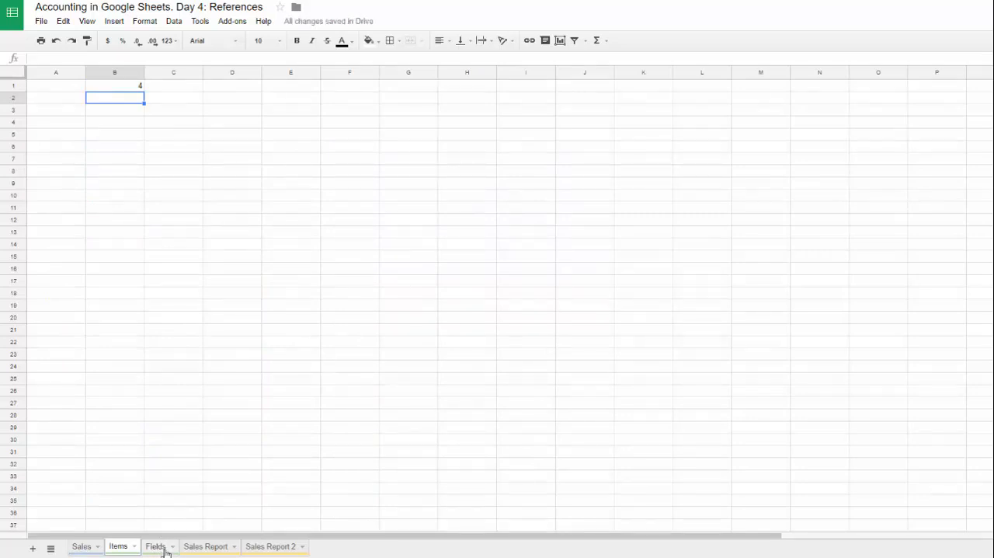
Step: Add field 10 named Item Id in row 12 of the Fields sheet
left_click(156, 546)
type("10")
key("Tab")
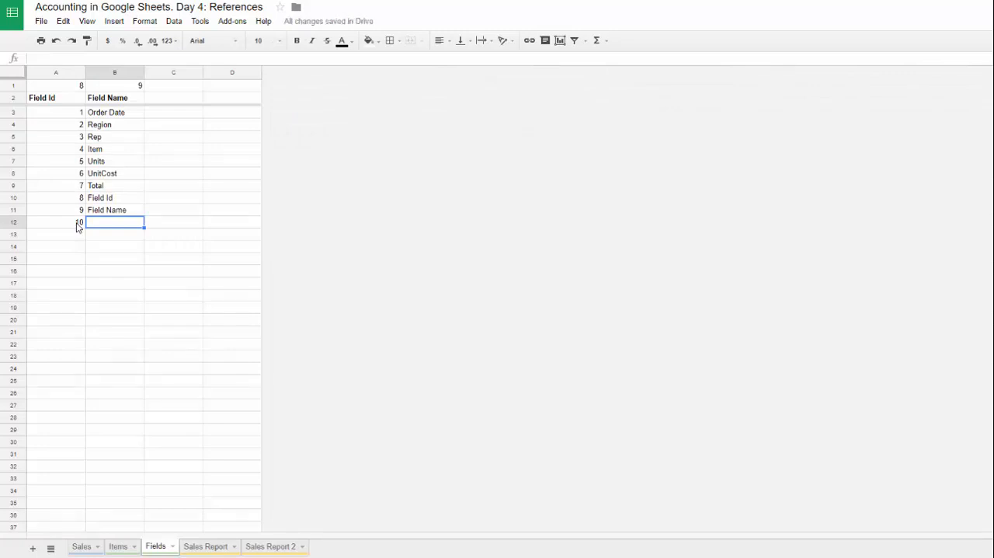
type("Item Id")
Step: Enter field ID 10 in cell A1 of the Items sheet
left_click(118, 546)
left_click(77, 89)
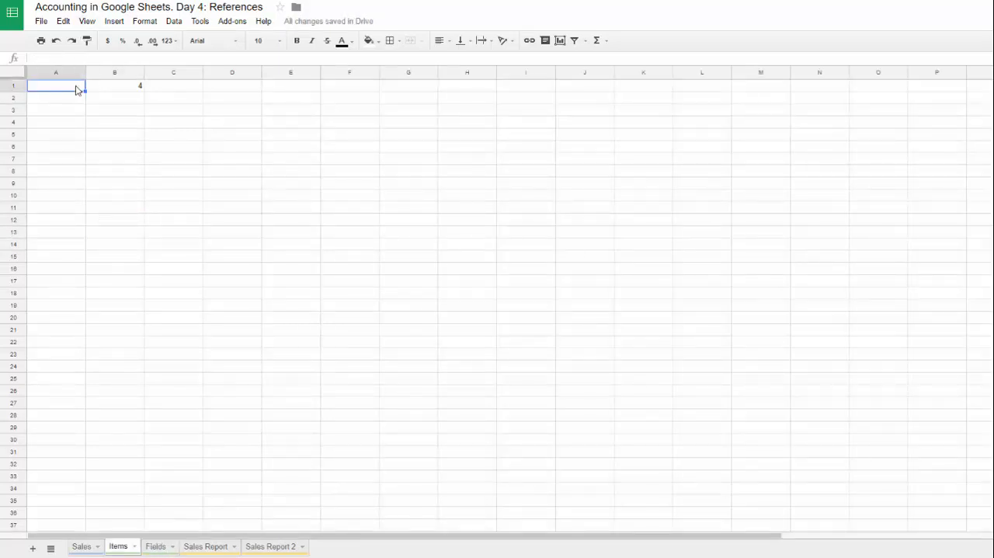
type("10")
key("Return")
Step: Copy the header lookup formula from cell A2 of the Sales sheet into A2:B2 of the Items sheet and freeze the first two rows
left_click(80, 546)
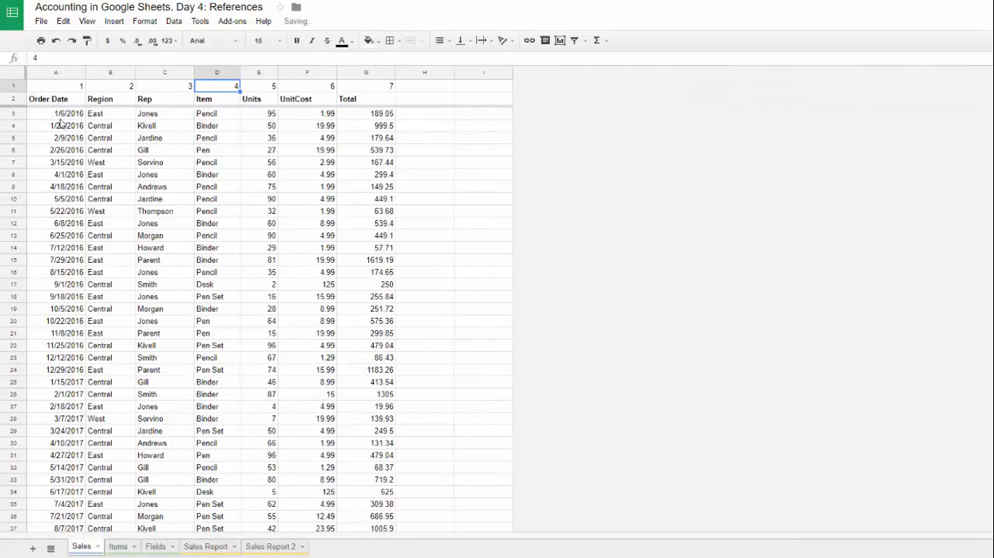
left_click(40, 101)
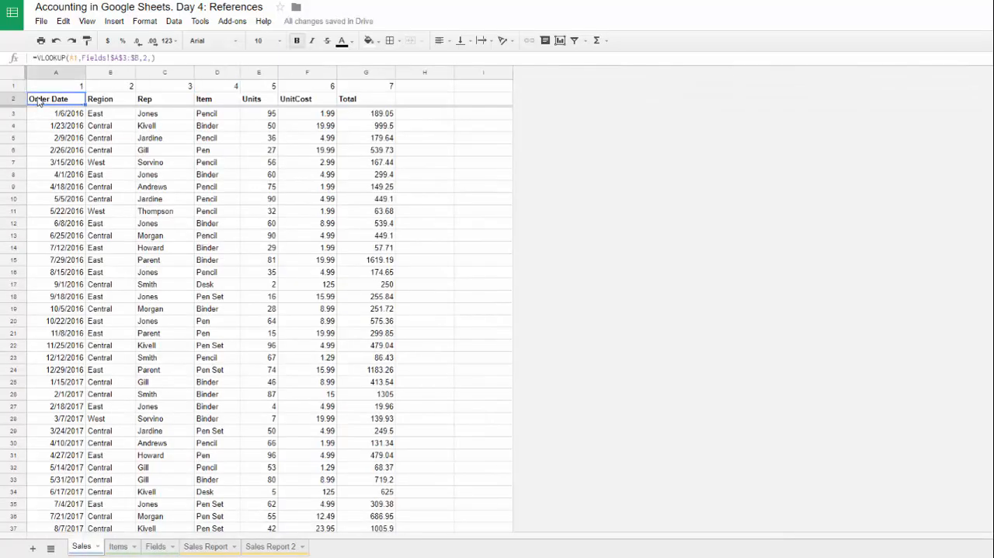
left_click(118, 546)
type("=VLOOKUP(A1,Fields!$A$3:$B,2,)")
left_click(115, 106, "shift")
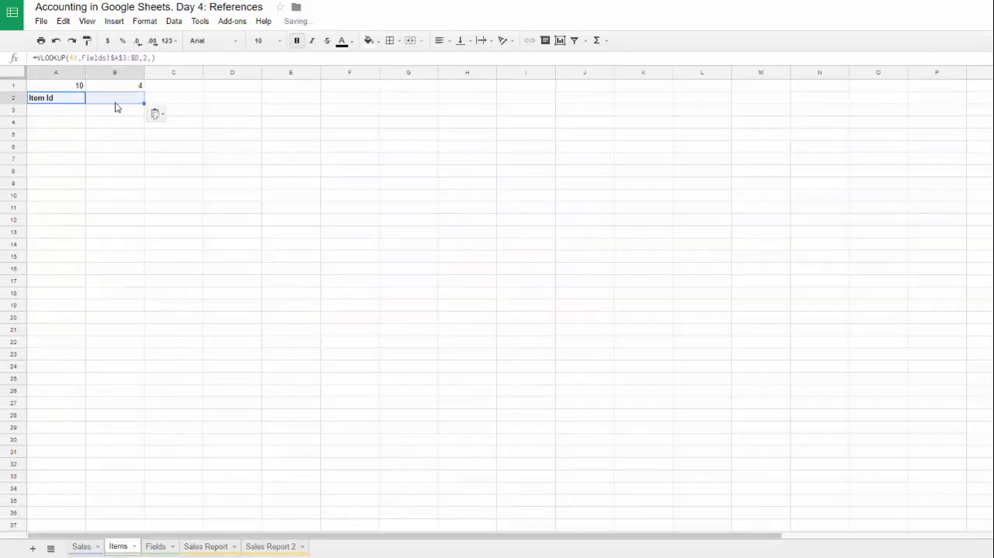
type("Item")
left_click_drag(10, 71, 13, 104)
left_click(51, 99)
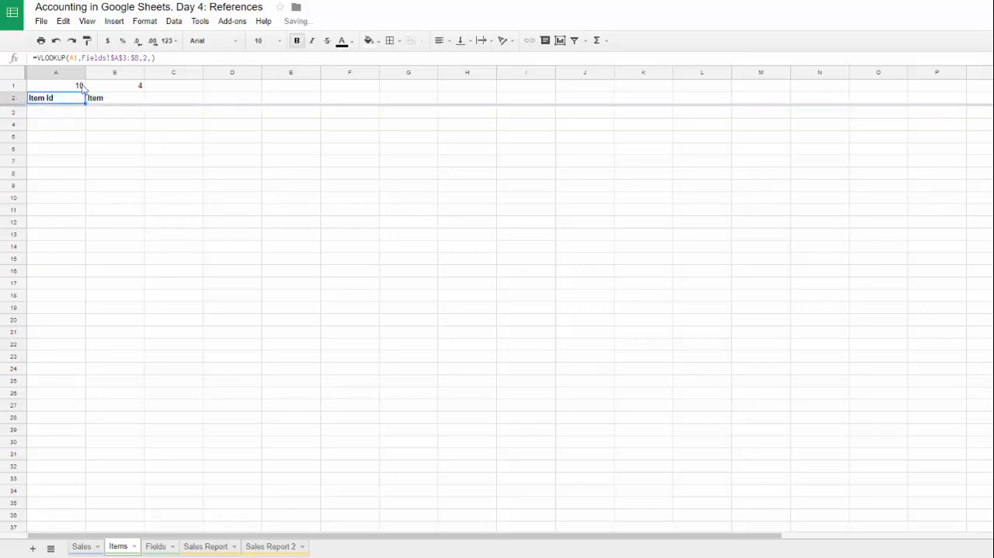
Step: List the distinct sales items from cell B3 of the Items sheet with =UNIQUE(Sales!D3:D)
key("Down")
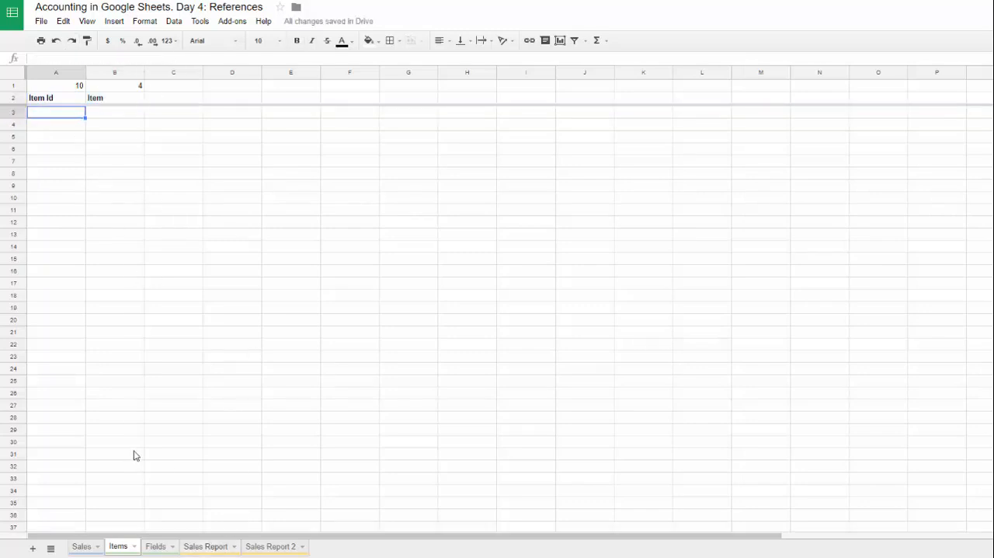
key("Right")
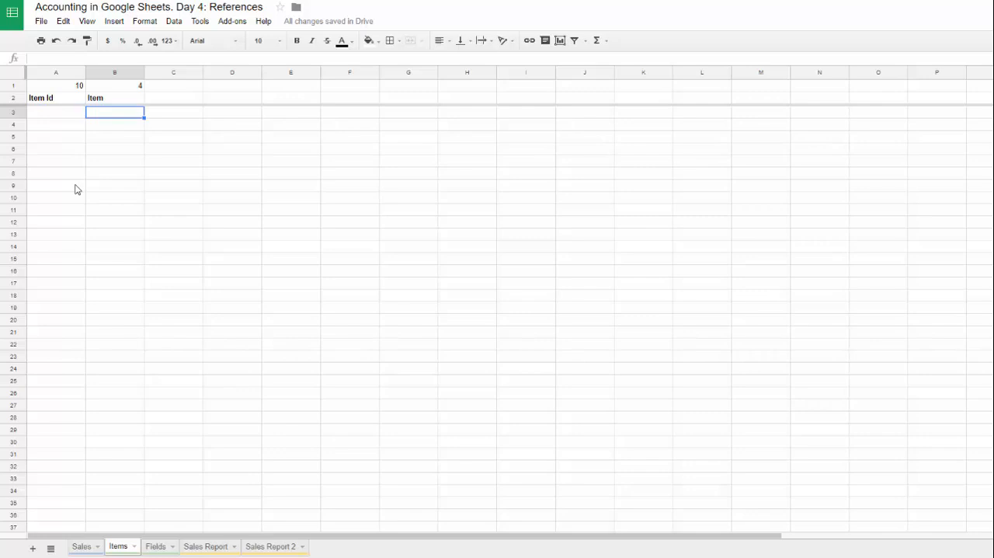
type("=")
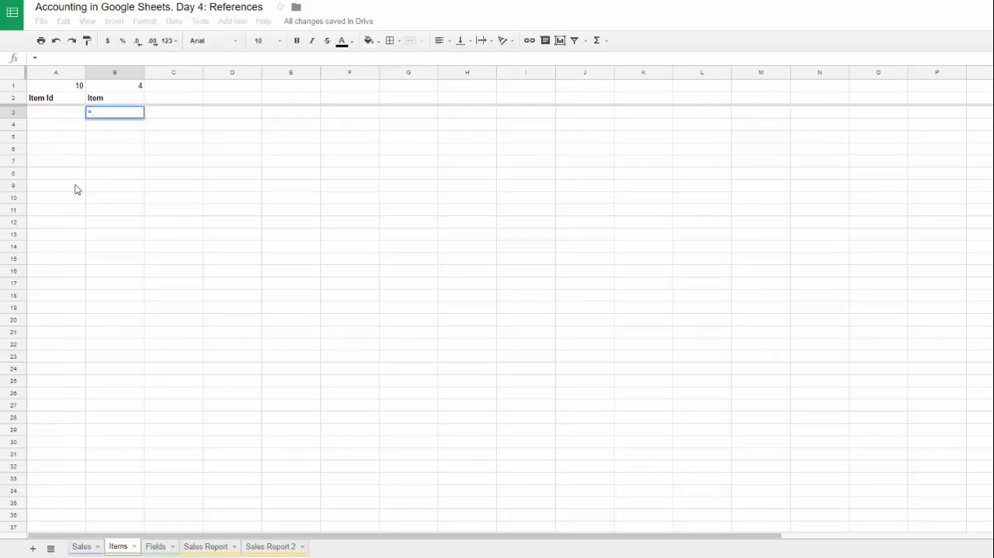
type("UNIQUE(")
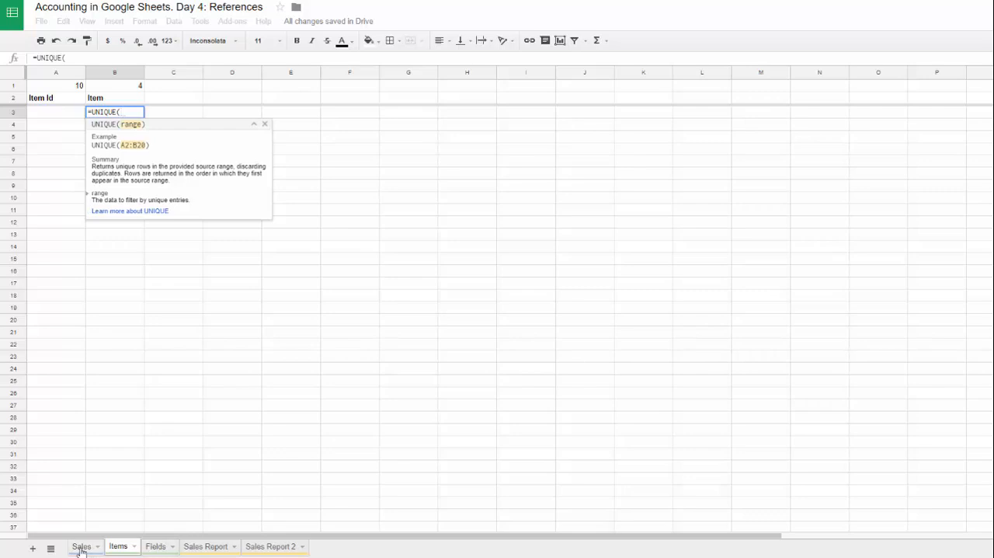
left_click(80, 548)
left_click(217, 101)
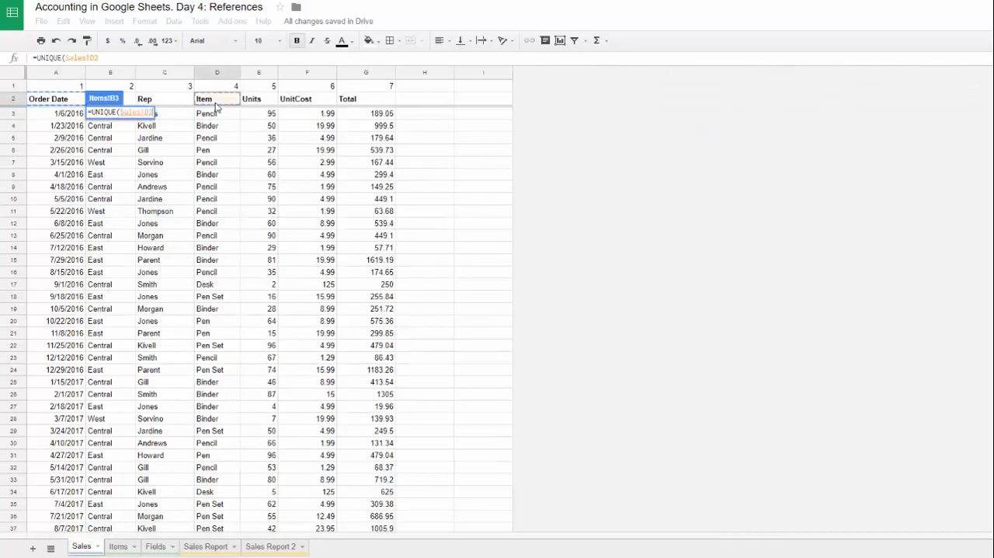
key("Down")
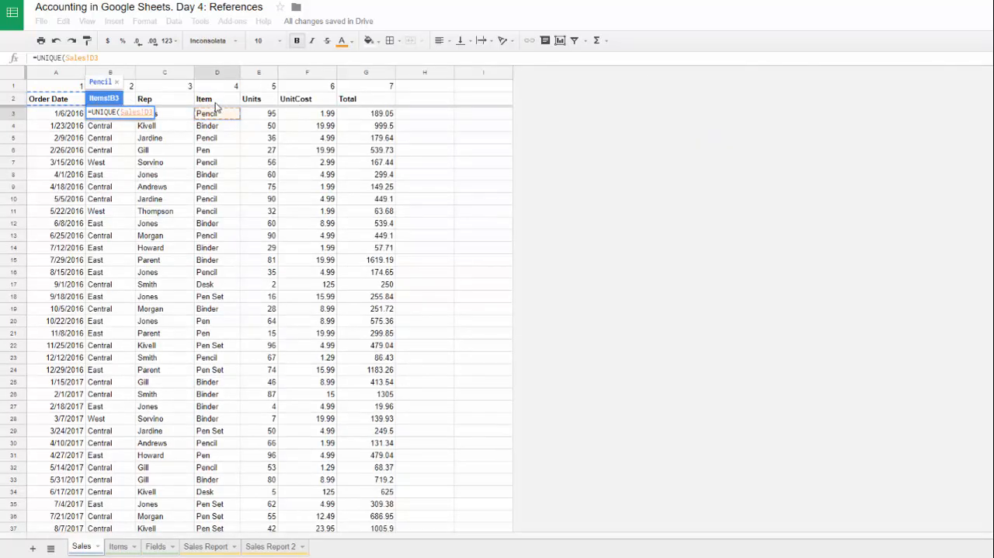
key("shift+Down")
key("shift+Down")
key("shift+Down")
key("shift+Down")
key("BackSpace")
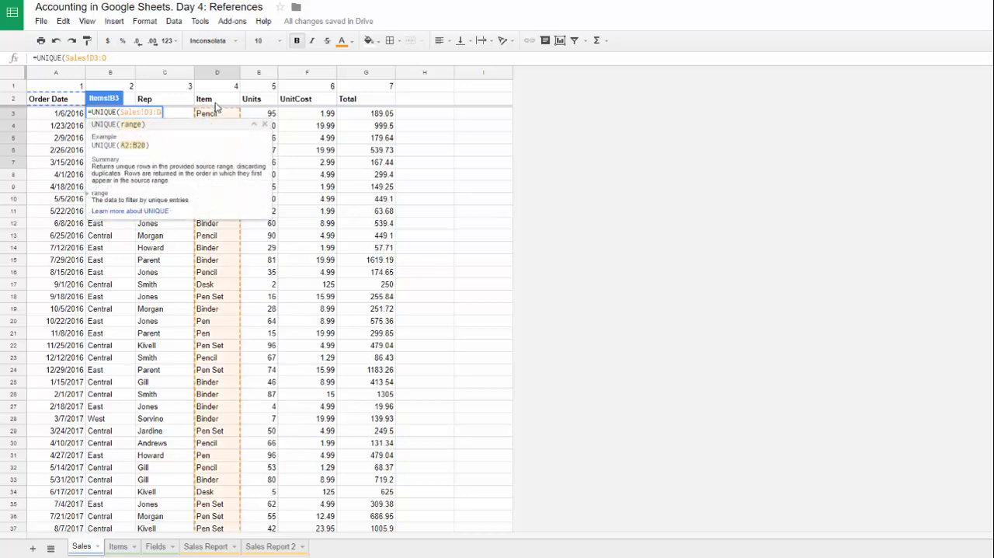
key("Return")
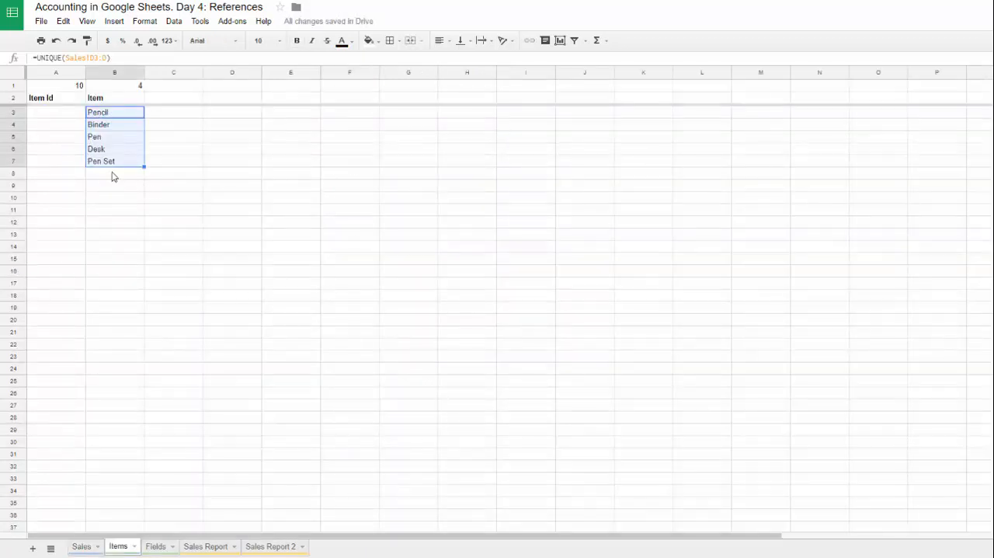
Step: Replace the UNIQUE formula results in B3:B7 with their plain values
key("ctrl+c")
right_click(112, 135)
mouse_move(157, 194)
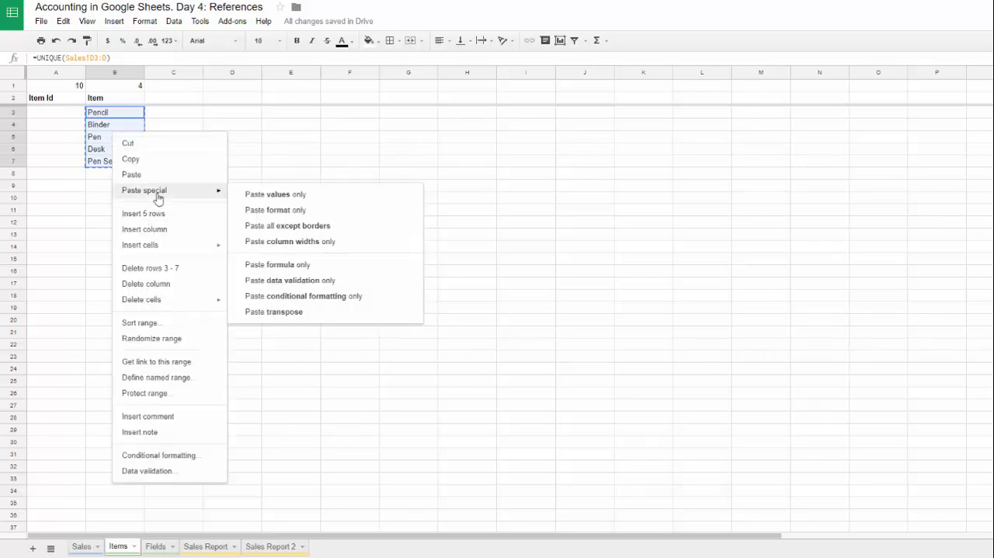
left_click(295, 202)
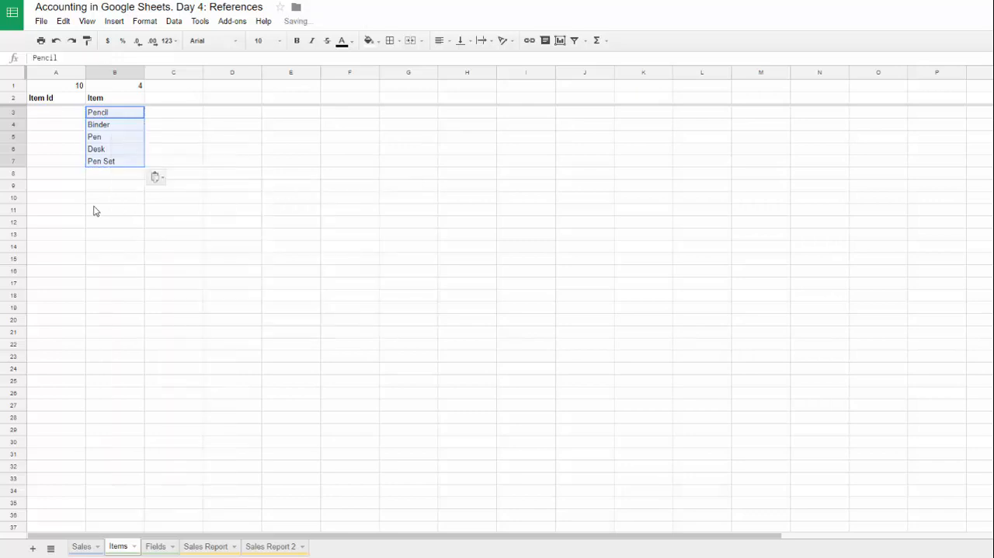
Step: Number the items in the Item Id column from 1 to 5 in cells A3:A7
left_click(74, 113)
type("1")
left_click(60, 135)
left_click(53, 126)
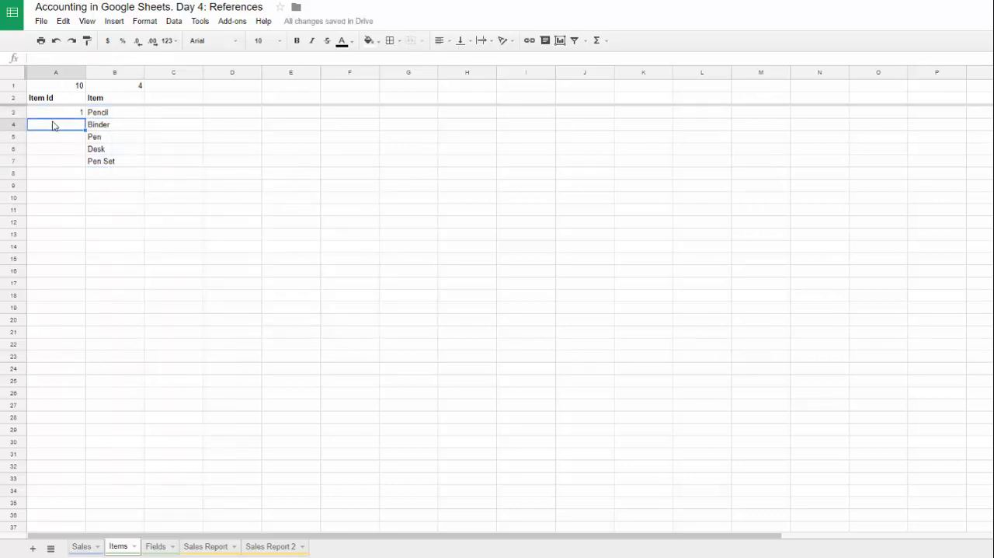
type("2")
left_click(70, 115)
left_click_drag(80, 117, 78, 161)
Step: Delete the unused columns D to Z from the Items sheet
left_click(233, 73)
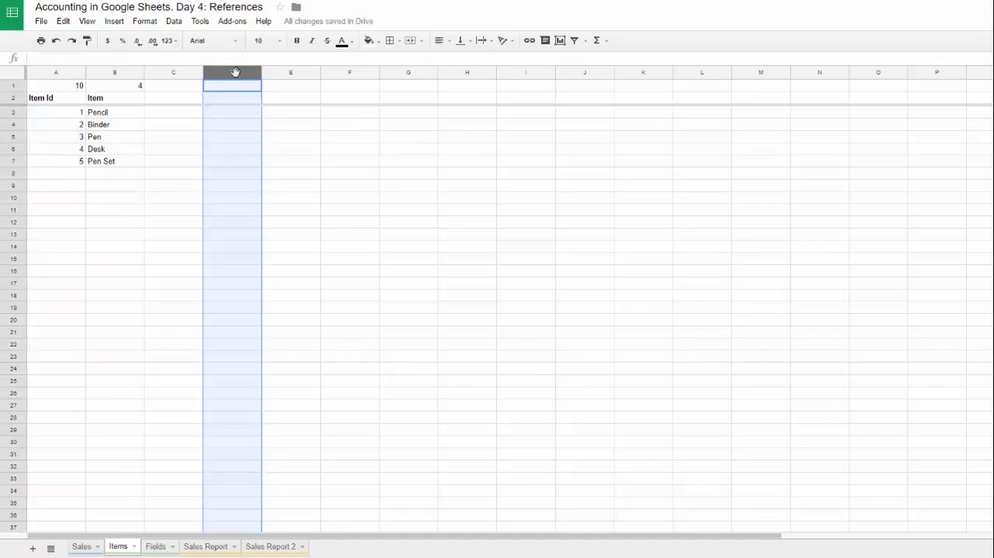
key("ctrl+shift+Right")
right_click(248, 153)
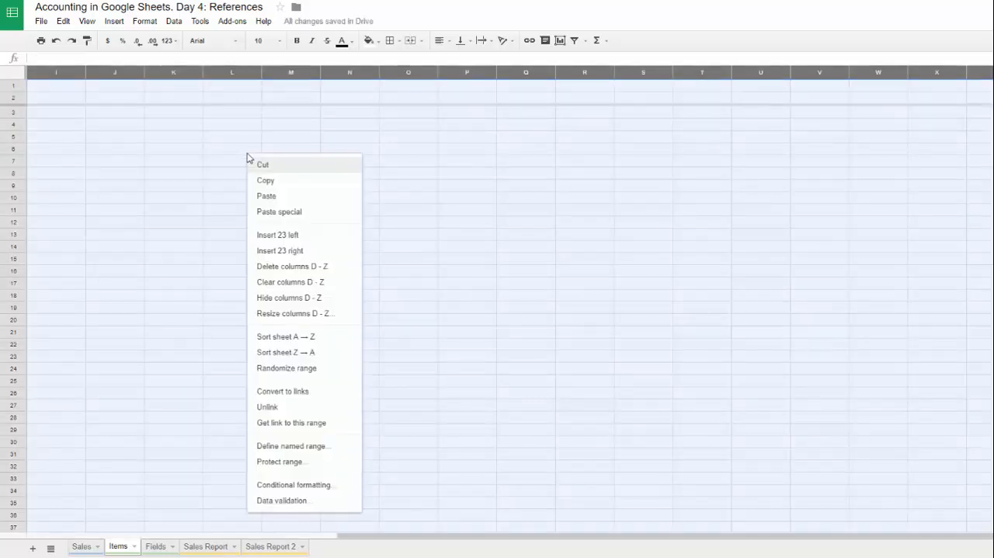
left_click(283, 269)
left_click(84, 235)
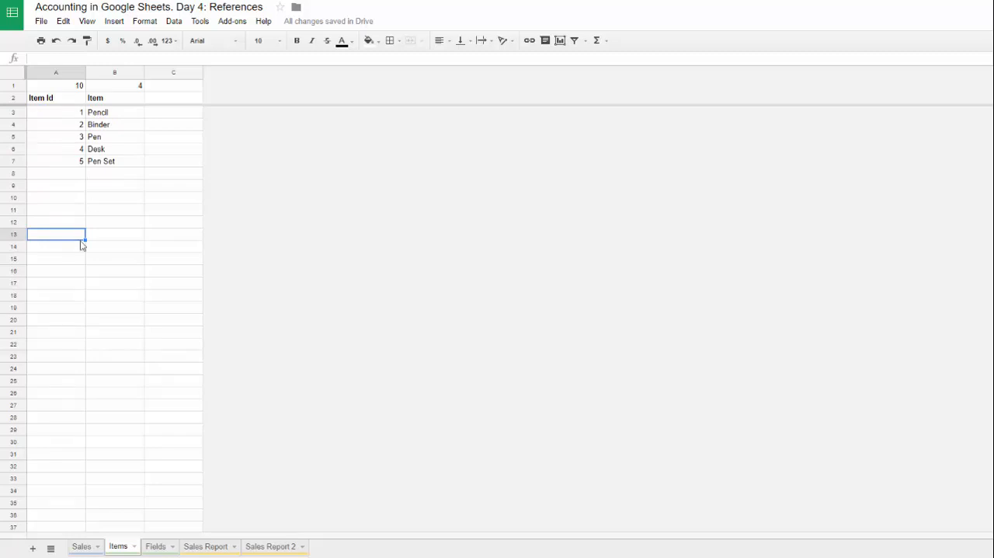
Step: Open the data validation settings for the Item cells D3:D998 on the Sales sheet
key("ctrl+shift+Page_Up")
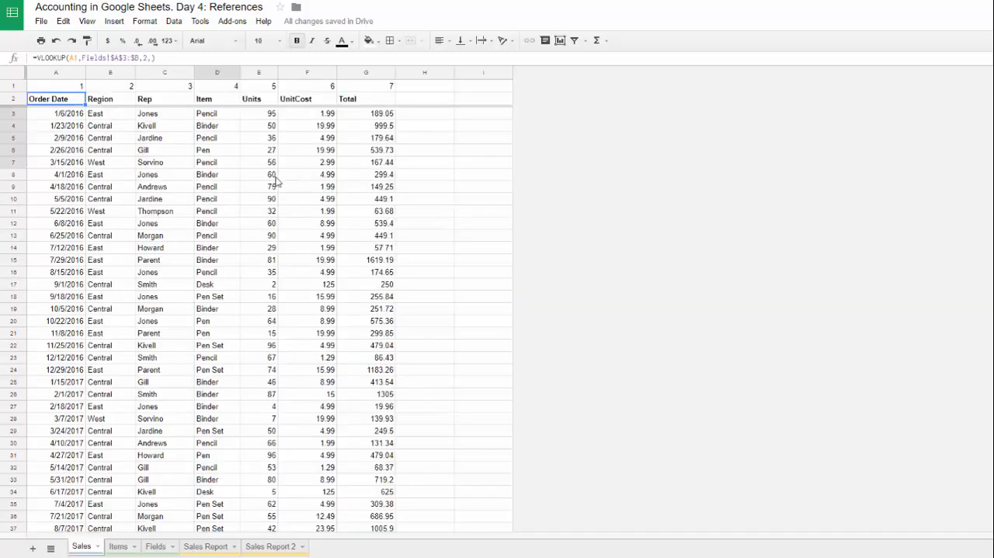
left_click(225, 100)
key("Down")
key("ctrl+shift+Down")
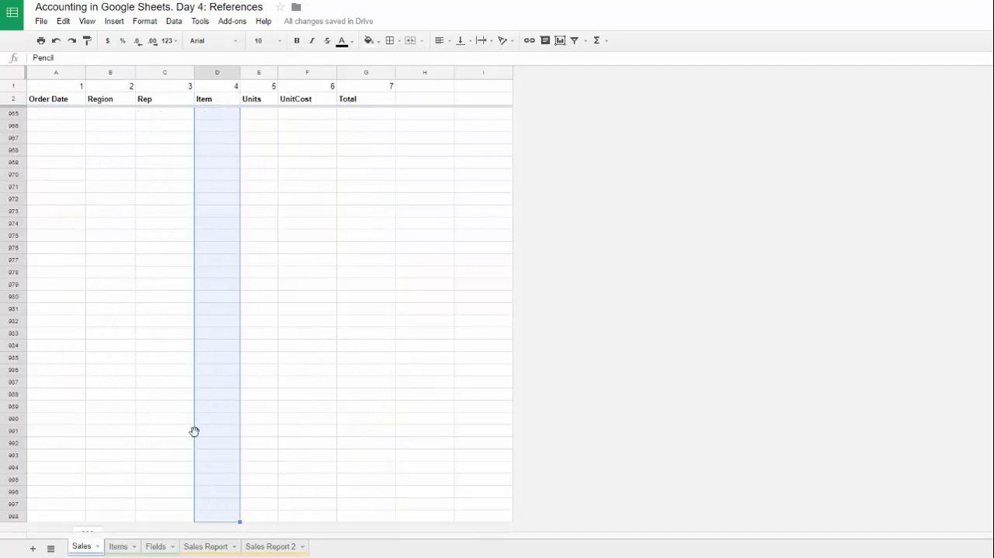
scroll(239, 362, "up", 2)
scroll(239, 362, "up", 10)
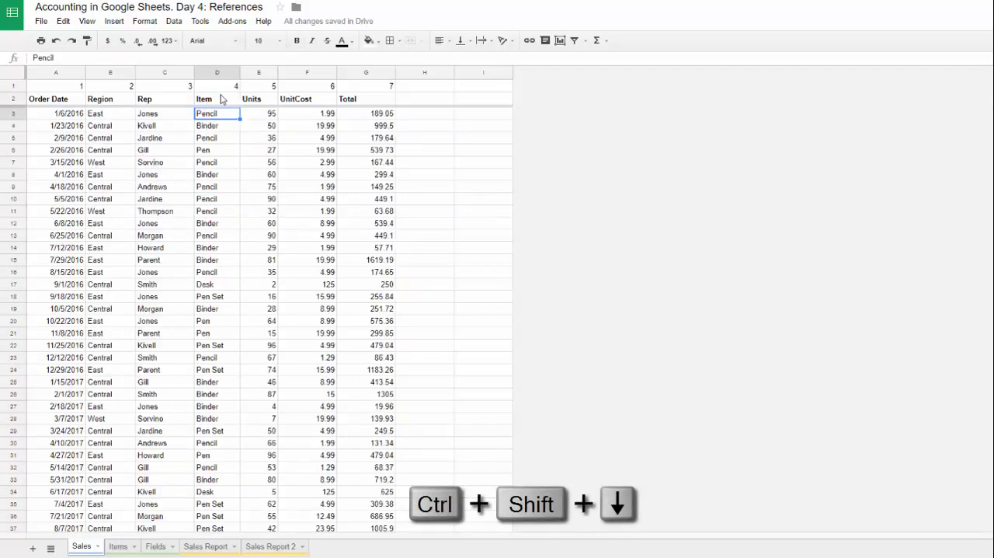
key("ctrl+shift+Down")
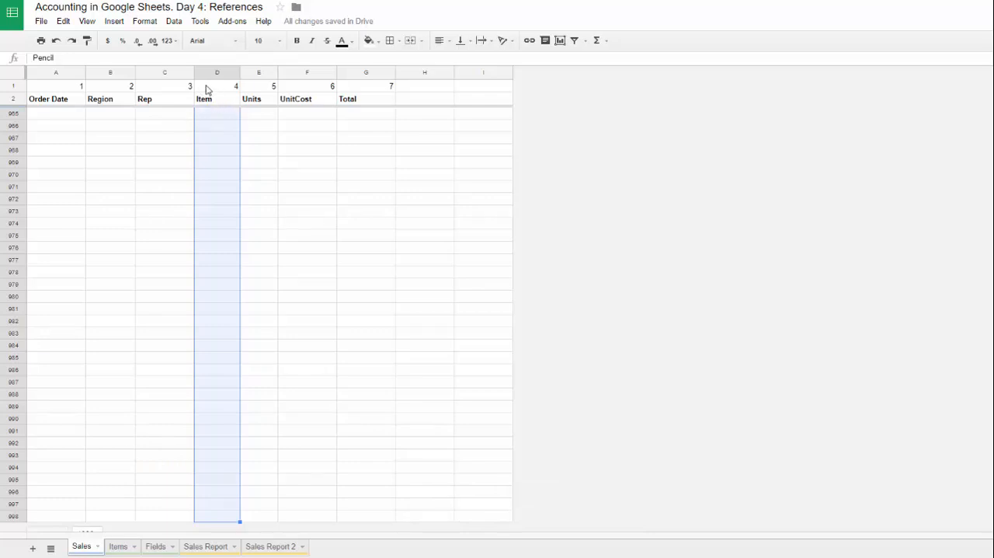
left_click(176, 22)
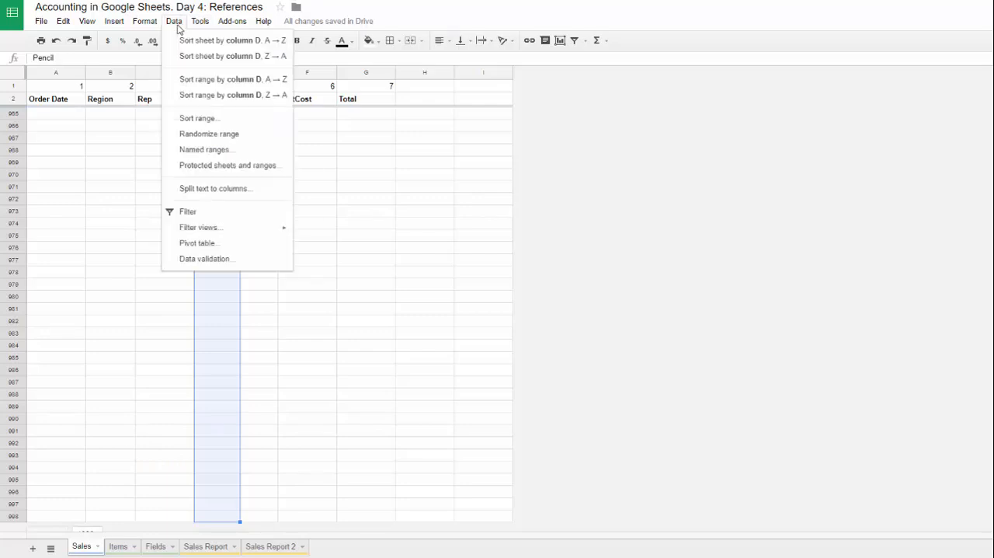
left_click(226, 262)
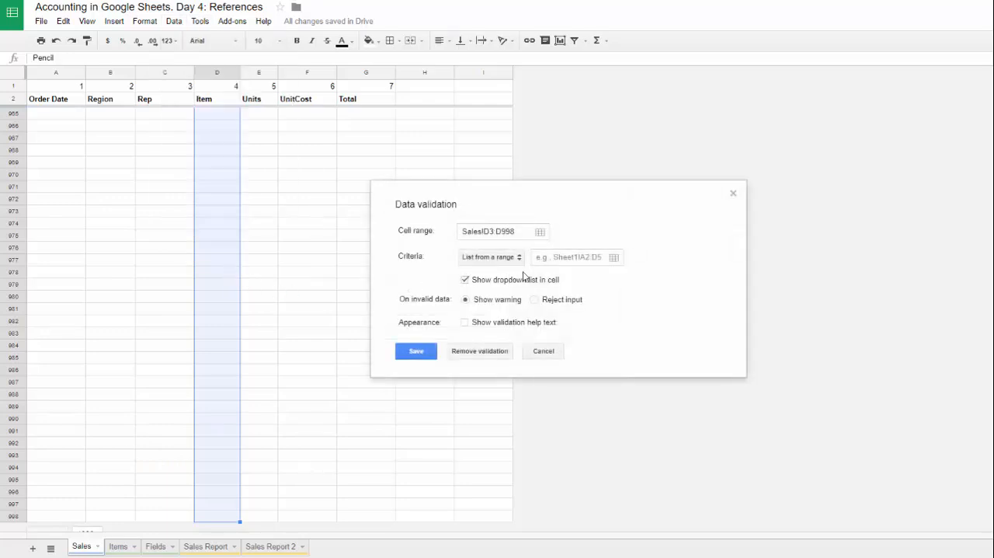
Step: Set the source range of the validation list to Items!B3:B100
left_click(560, 257)
left_click(118, 547)
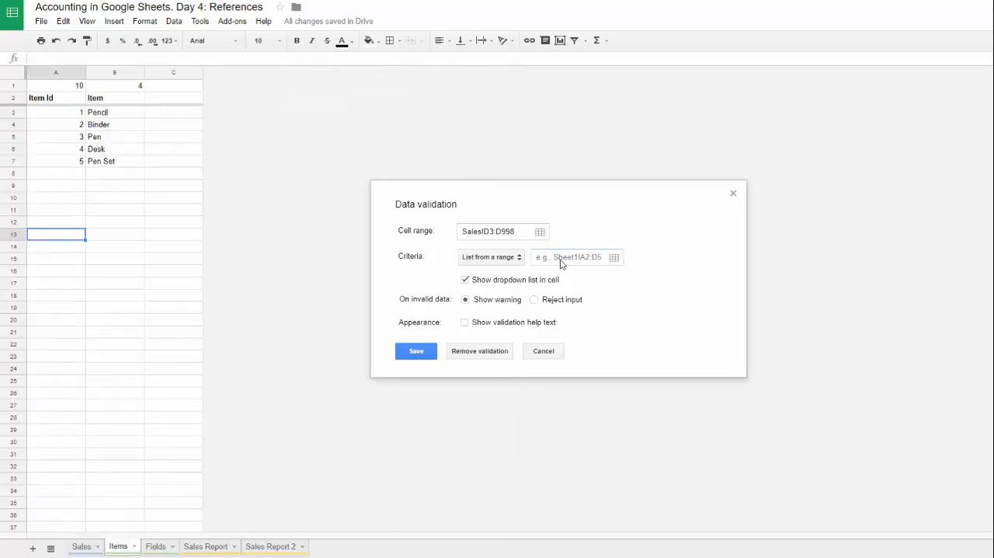
left_click(142, 152)
left_click(567, 258)
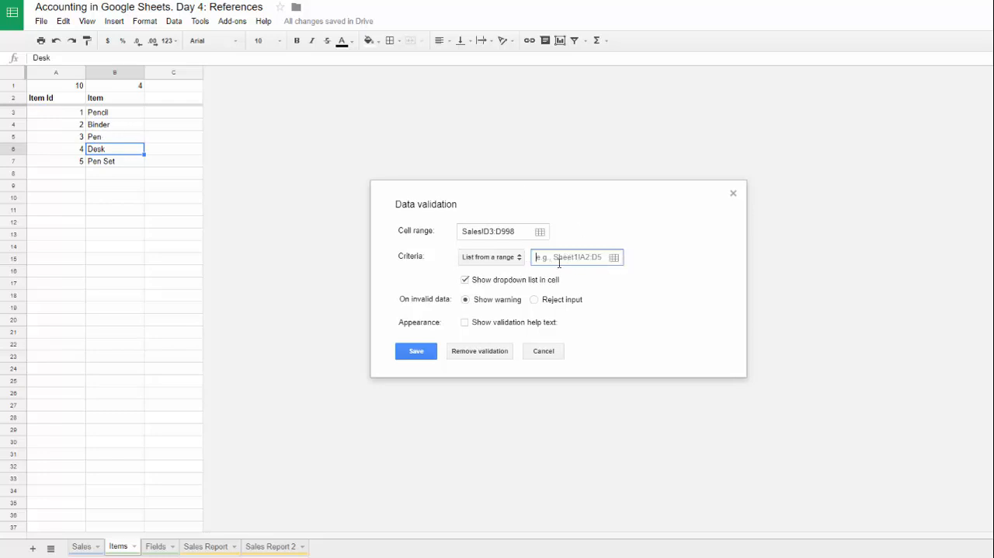
left_click(110, 116)
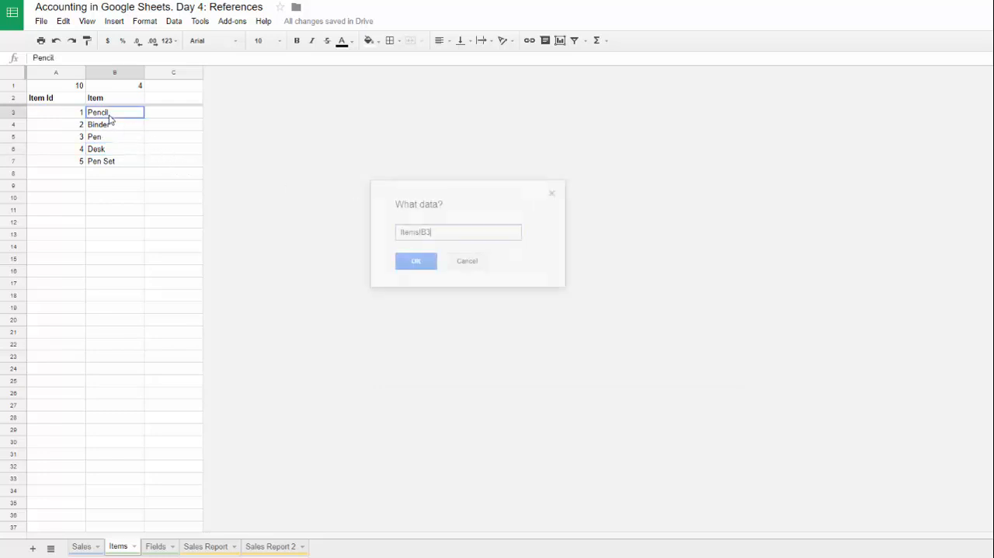
left_click_drag(109, 119, 117, 240)
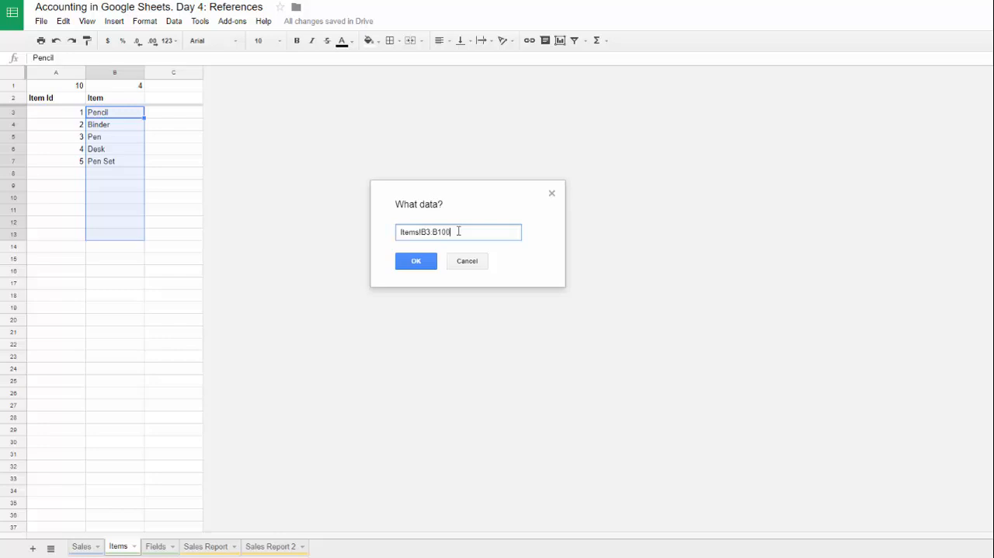
left_click(429, 261)
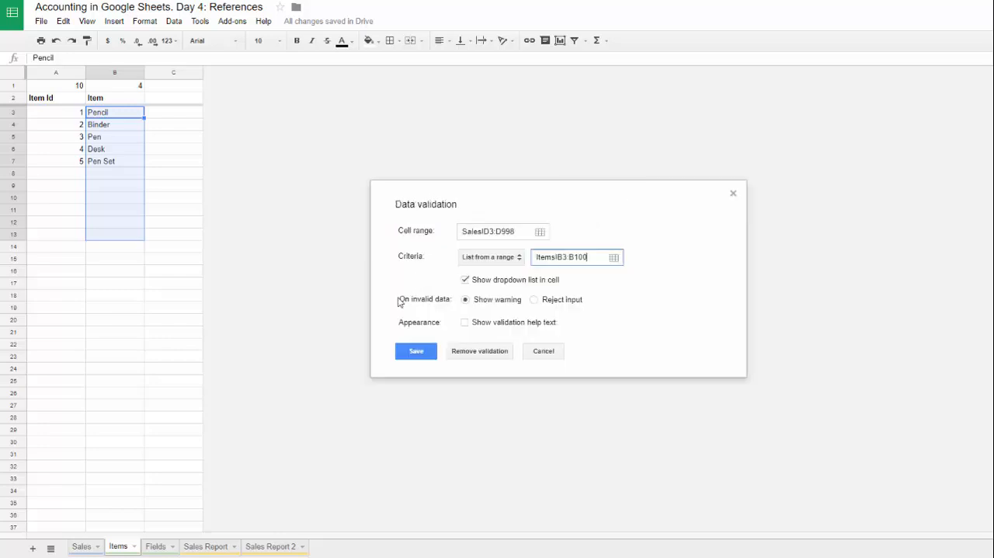
Step: Set the validation rule to reject invalid input and save it
left_click(419, 354)
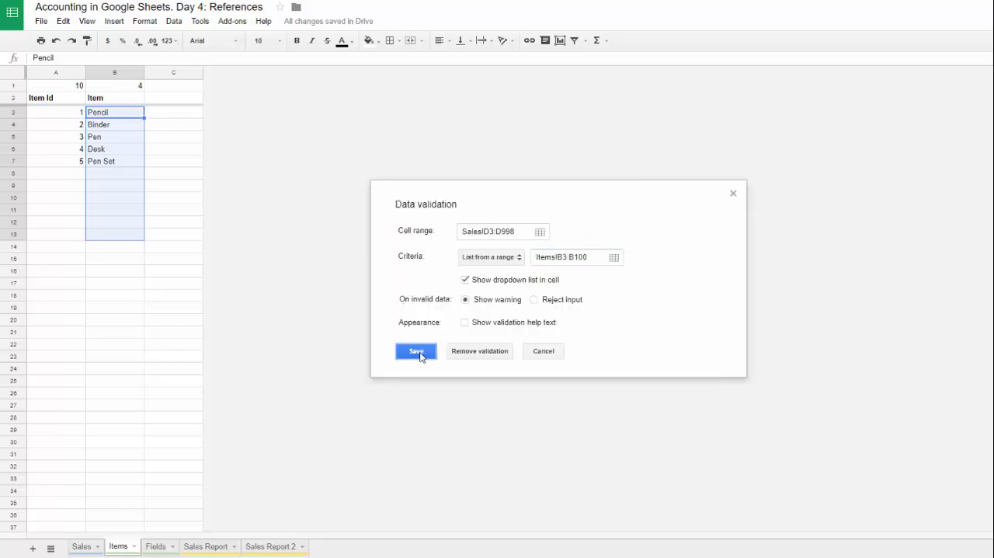
left_click(534, 299)
left_click(417, 352)
Step: Check the Item dropdown list in cell D3 of the Sales sheet and the dropdowns in the empty rows below the data
left_click(84, 551)
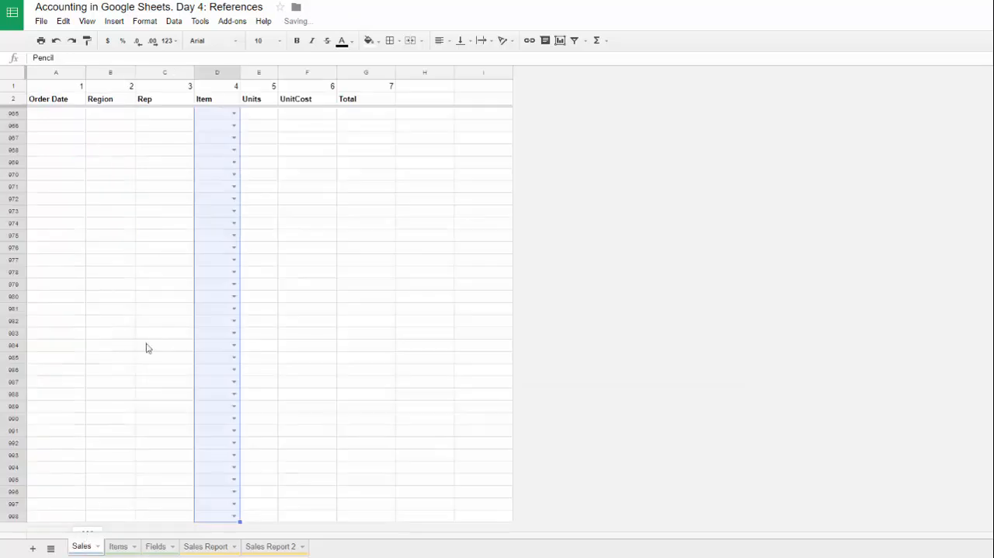
left_click(215, 101)
key("Down")
left_click(233, 113)
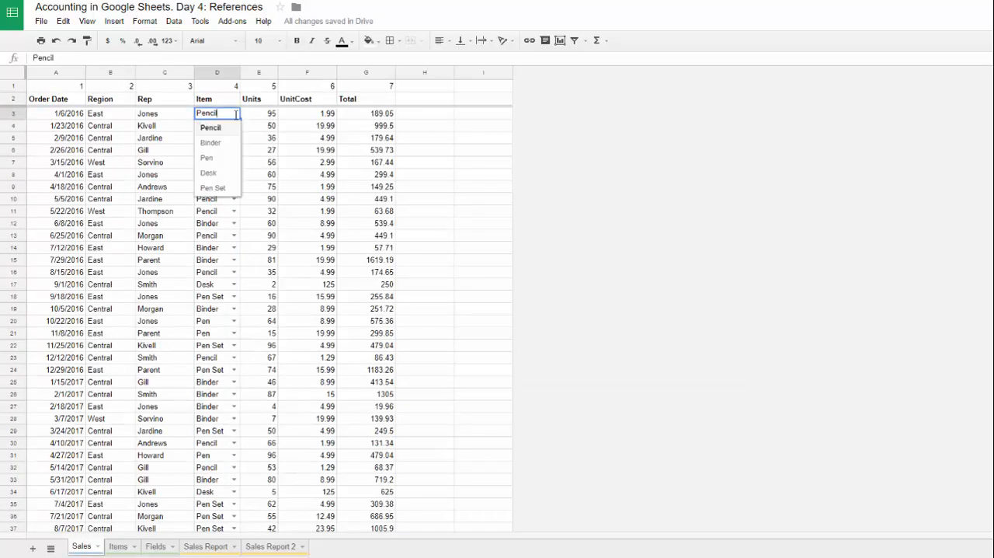
left_click(280, 175)
left_click(220, 150)
key("ctrl+Down")
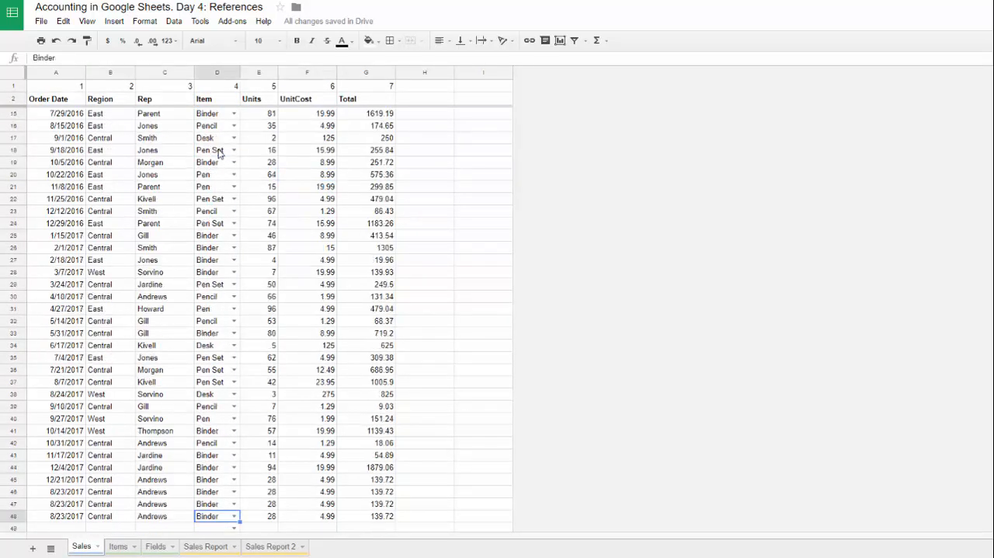
key("Down")
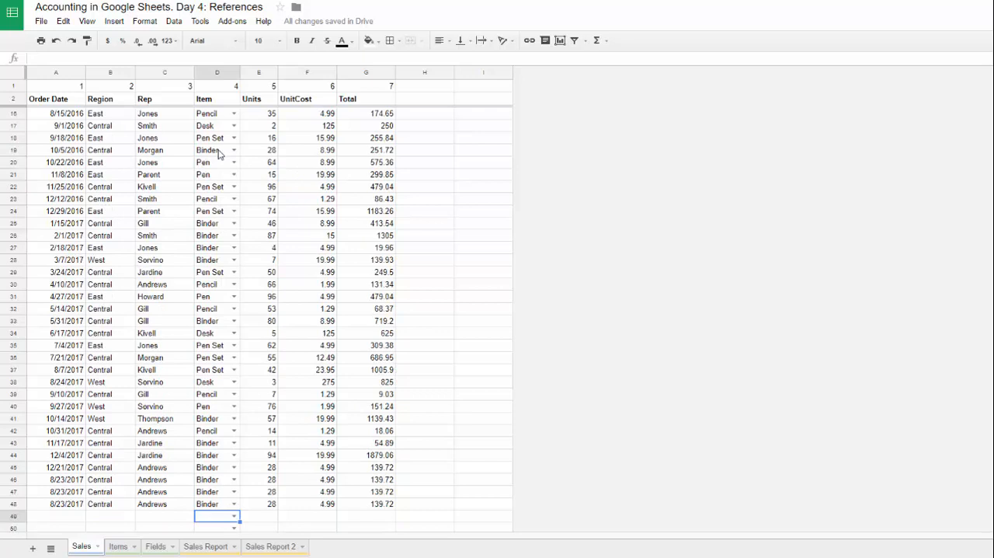
key("Down")
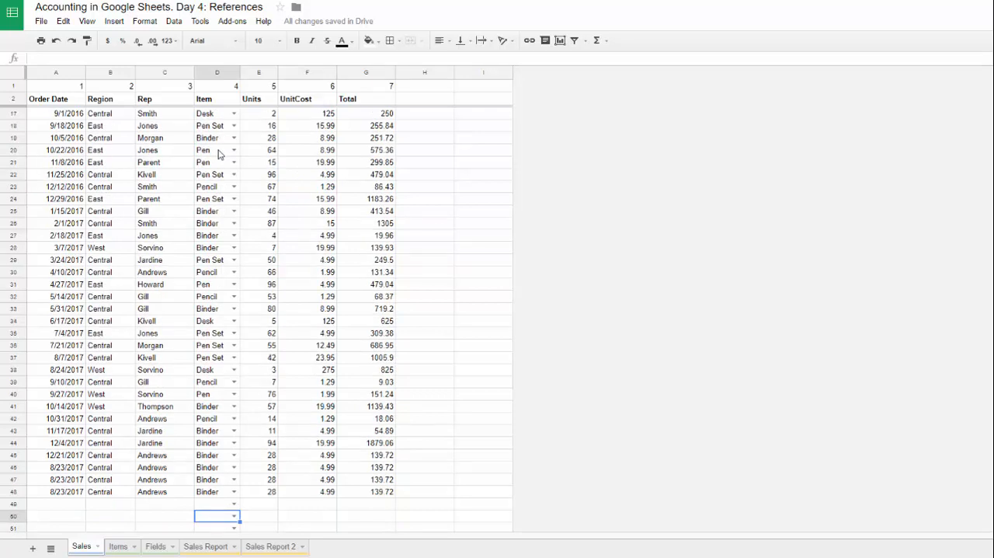
Step: Enter Pen as the Item in cell D49 of the Sales sheet and clear the cell again
left_click(210, 505)
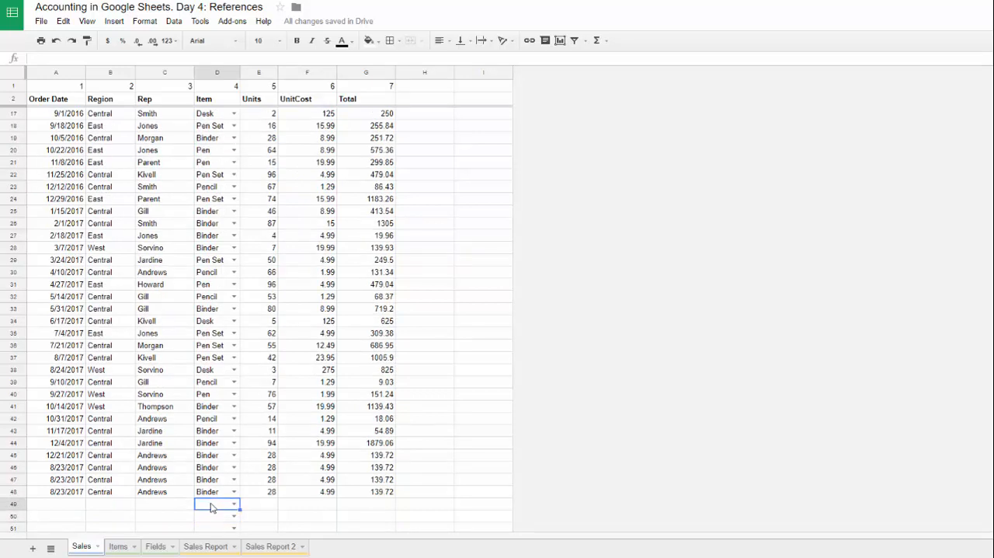
type("P")
left_click(206, 474)
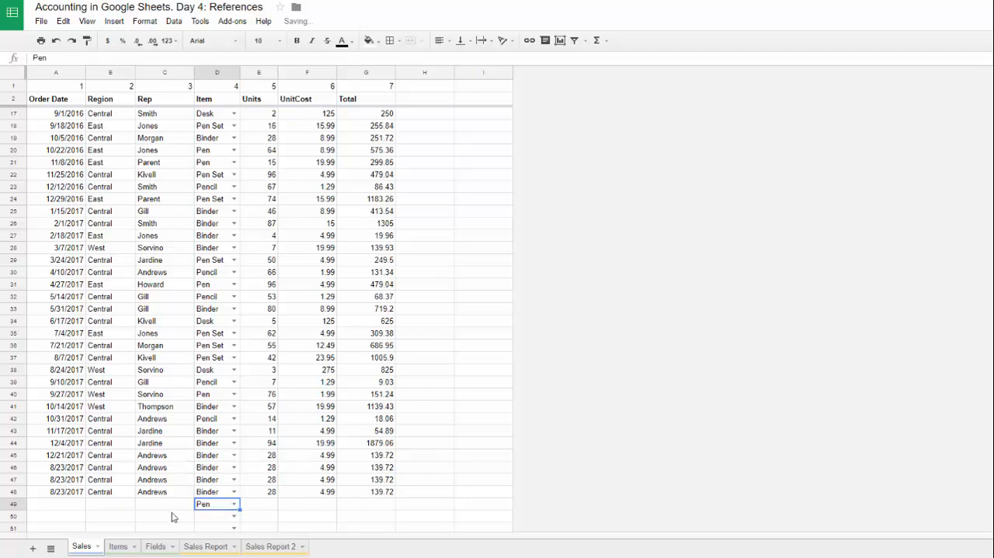
scroll(172, 517, "down", 1)
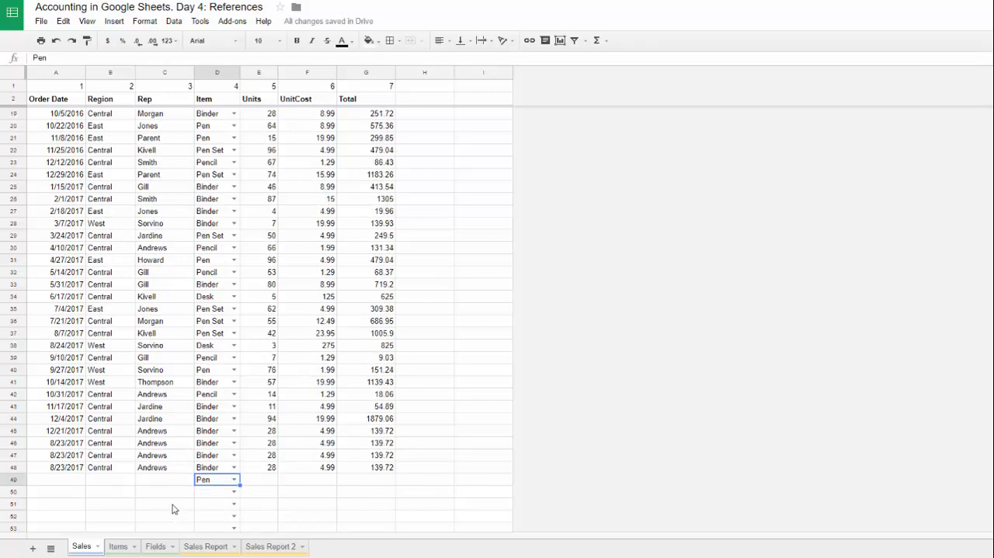
key("Delete")
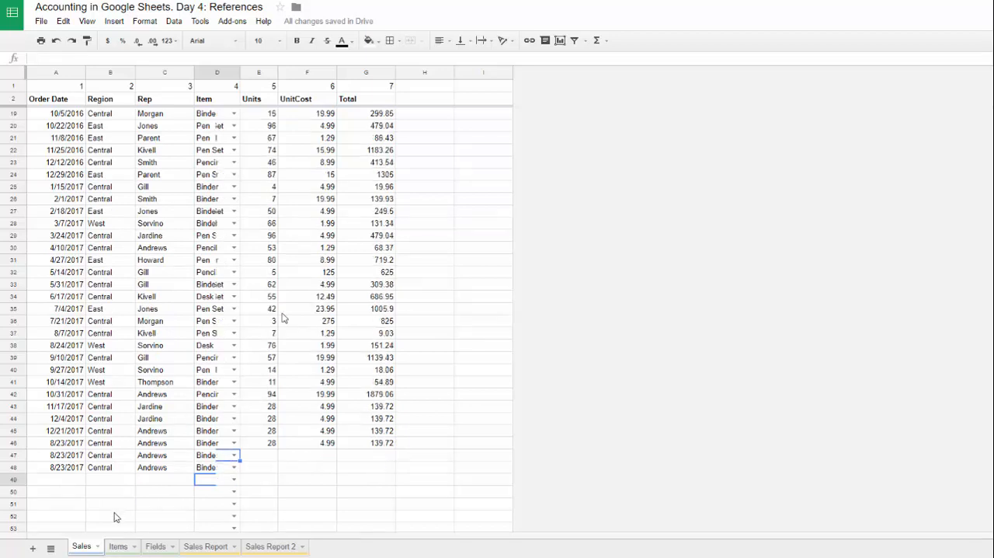
scroll(282, 317, "down", 1)
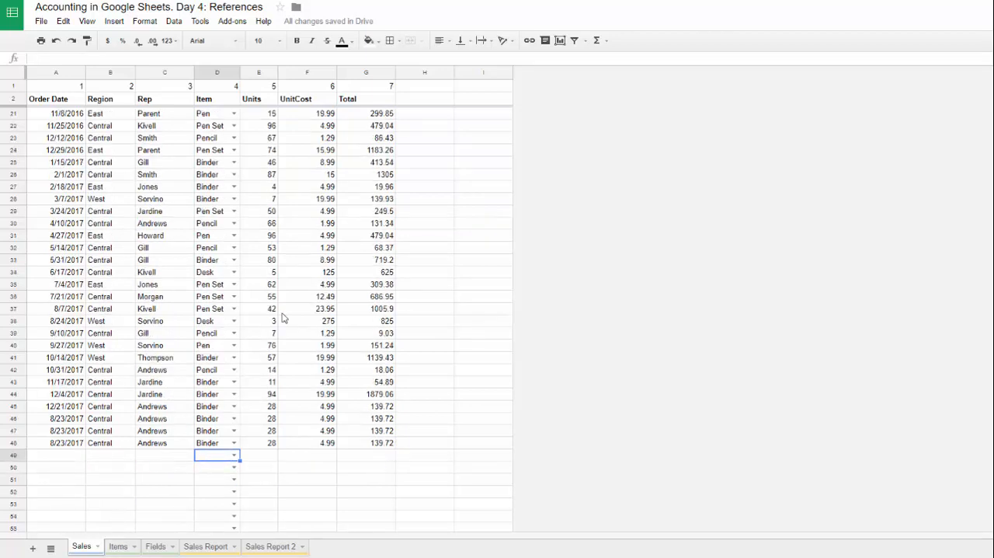
Step: Replace Desk with Board in cell B6 of the Items sheet
left_click(118, 547)
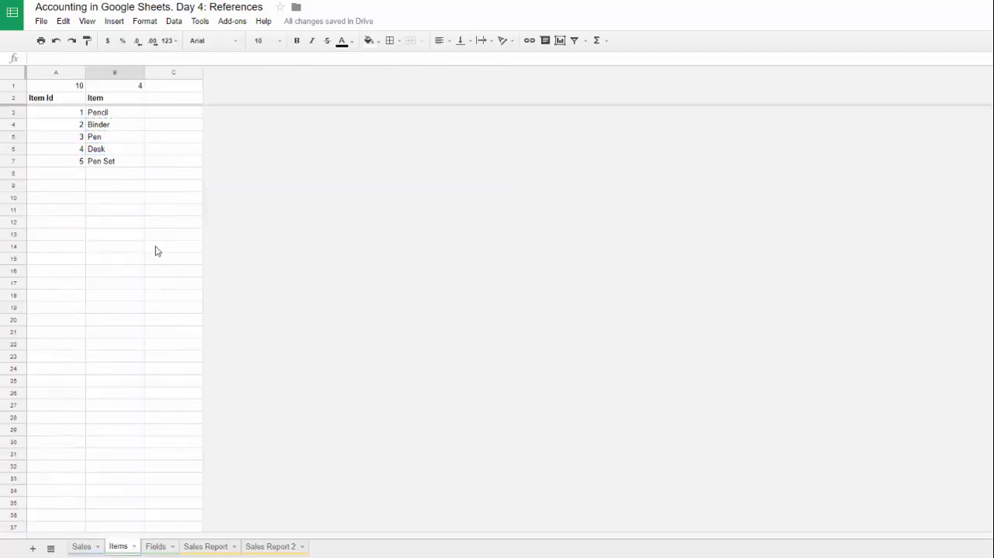
left_click(123, 149)
key("BackSpace")
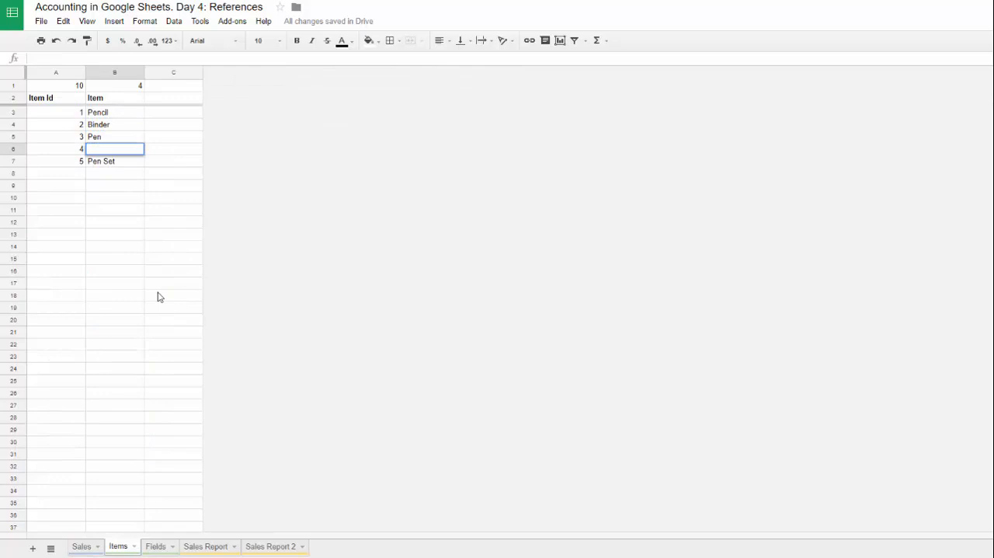
type("Board")
key("Return")
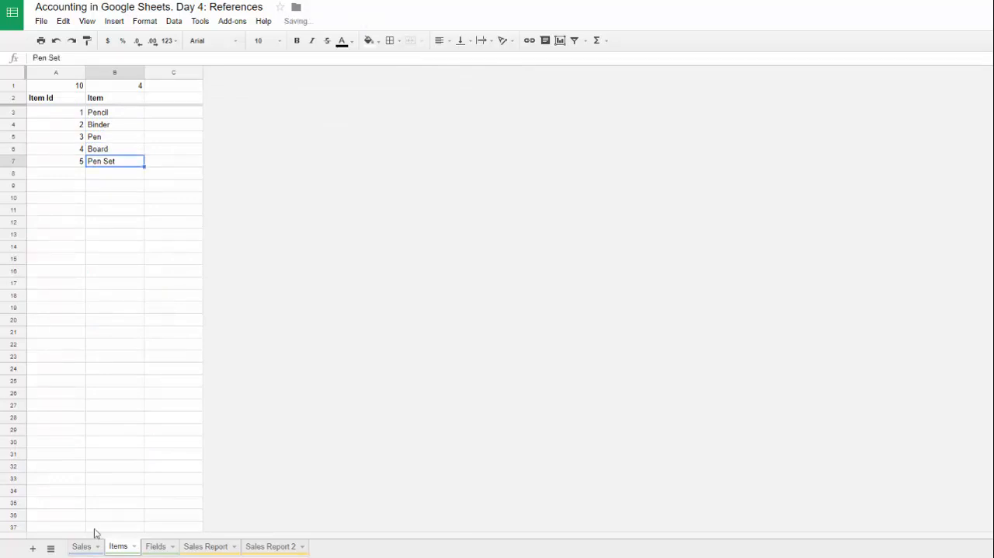
Step: Check how the existing Desk entries in D34 and D38 of the Sales sheet react to the changed Items list
left_click(81, 547)
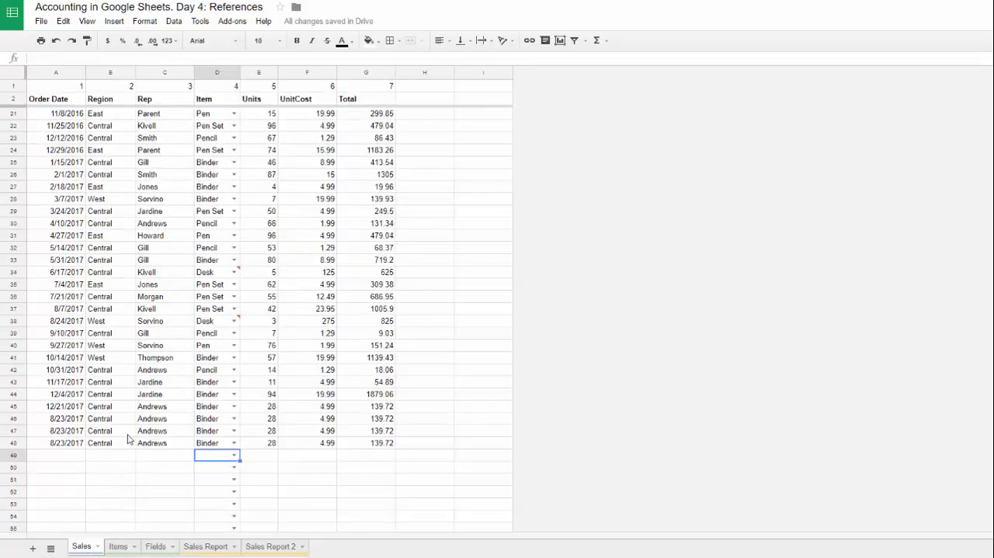
left_click(218, 277)
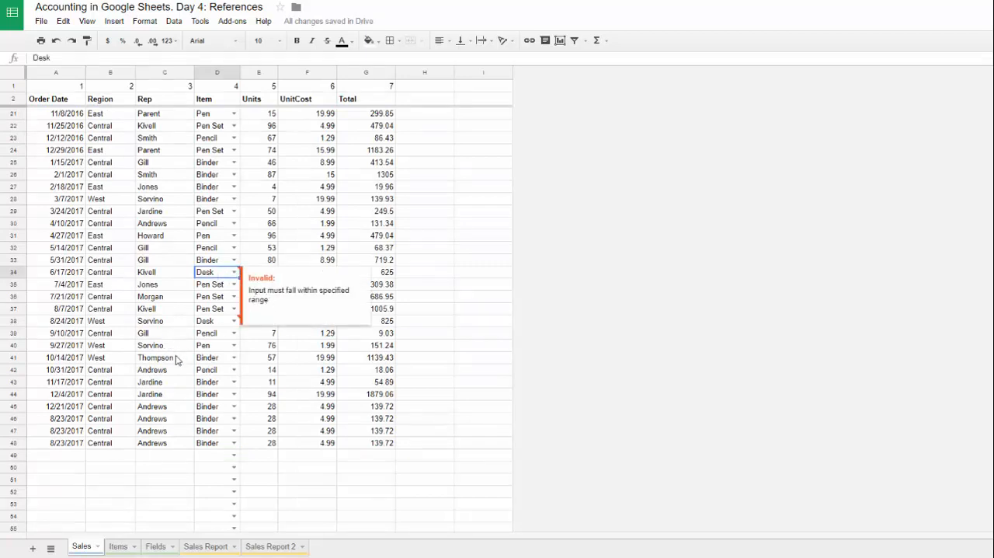
left_click(128, 547)
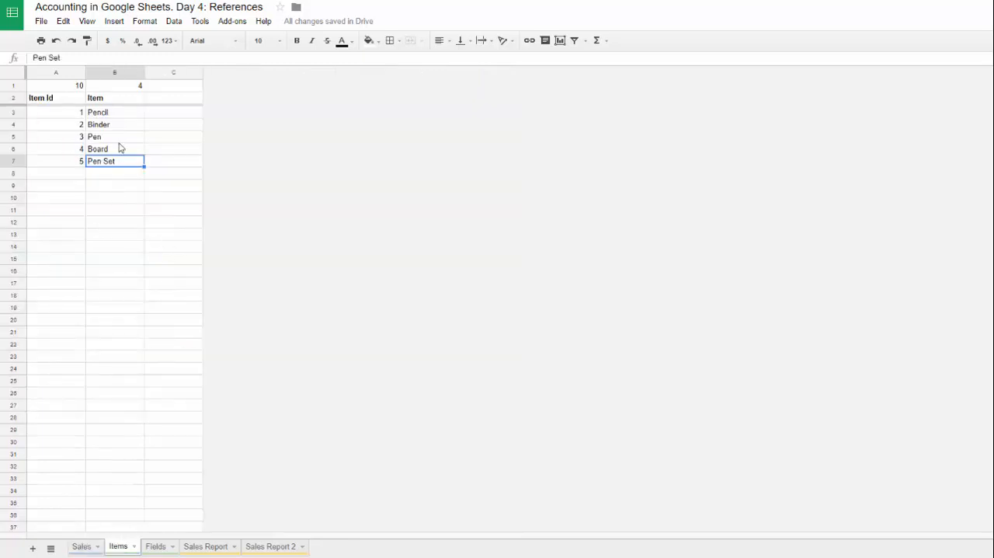
left_click(82, 546)
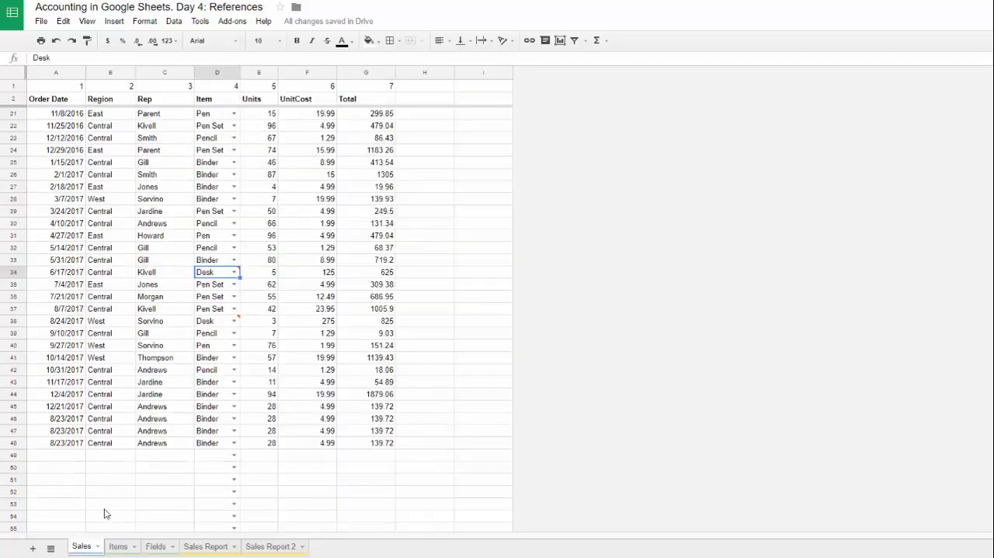
left_click(215, 322)
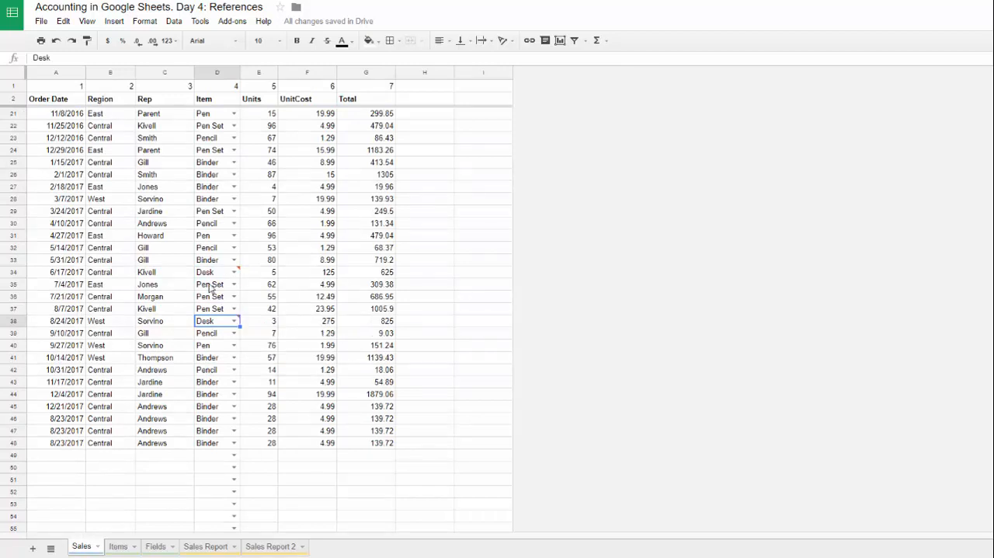
Step: Try to enter Desk as the Item in cell D49 of the Sales sheet
left_click(207, 456)
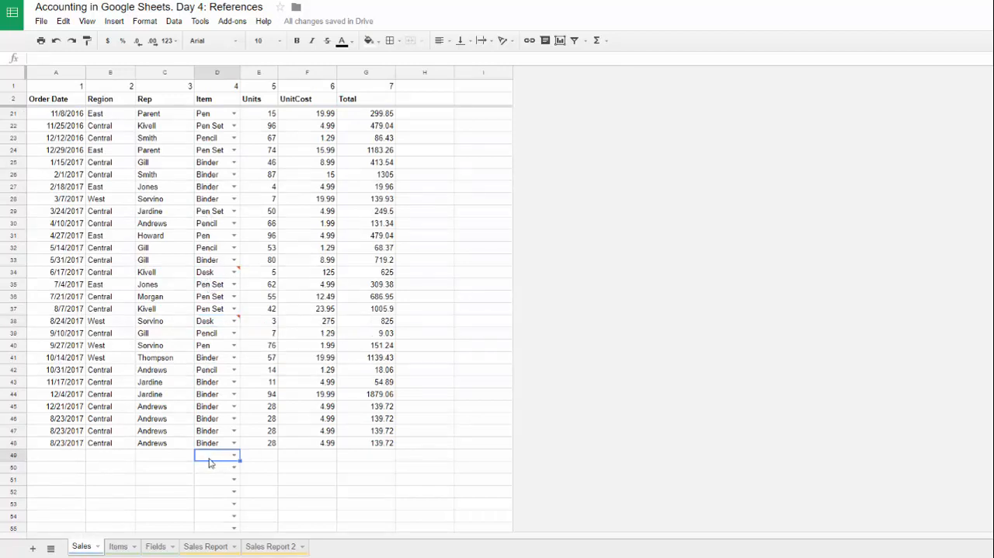
type("Desk")
key("Return")
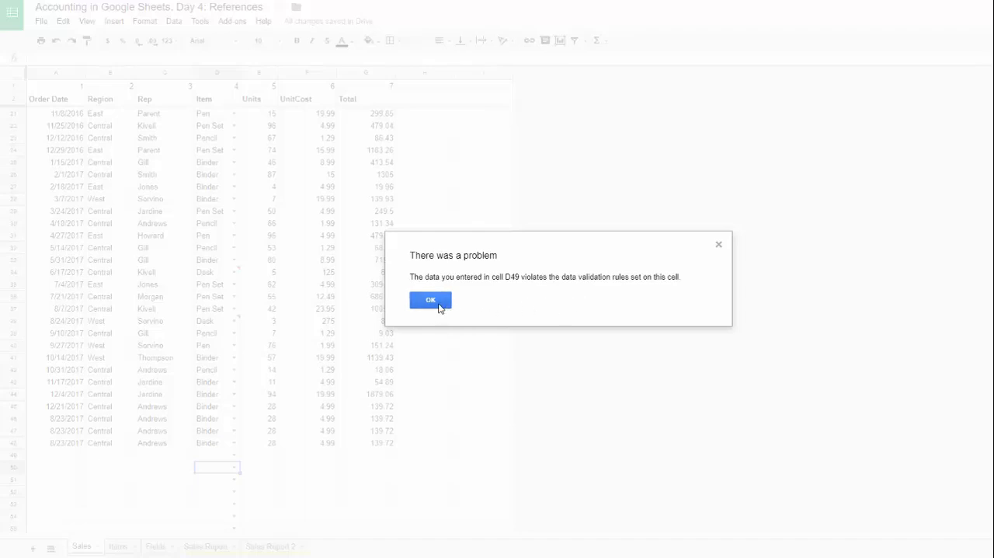
left_click(437, 305)
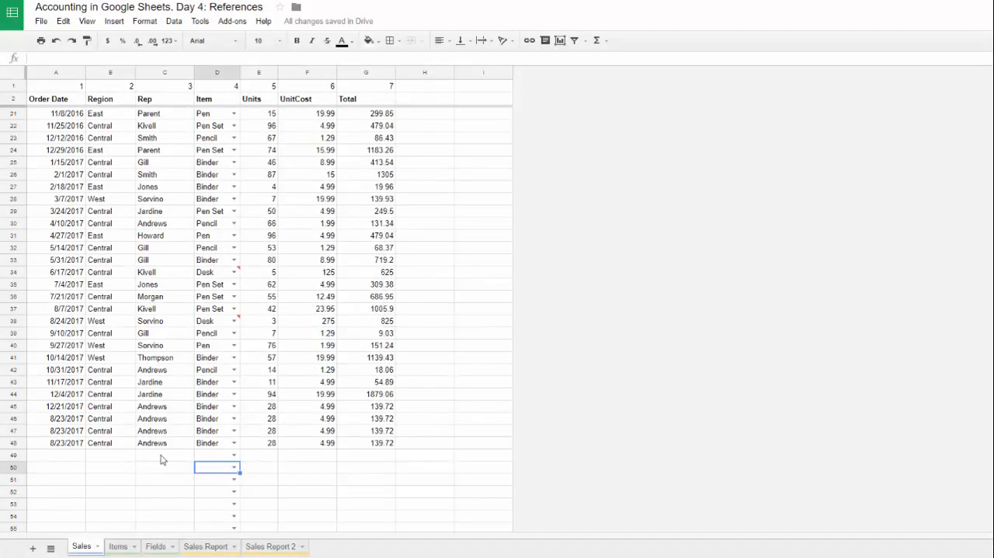
Step: Choose Board from the Item dropdown list in cell D49, and select the Desk entry in D38
left_click(220, 457)
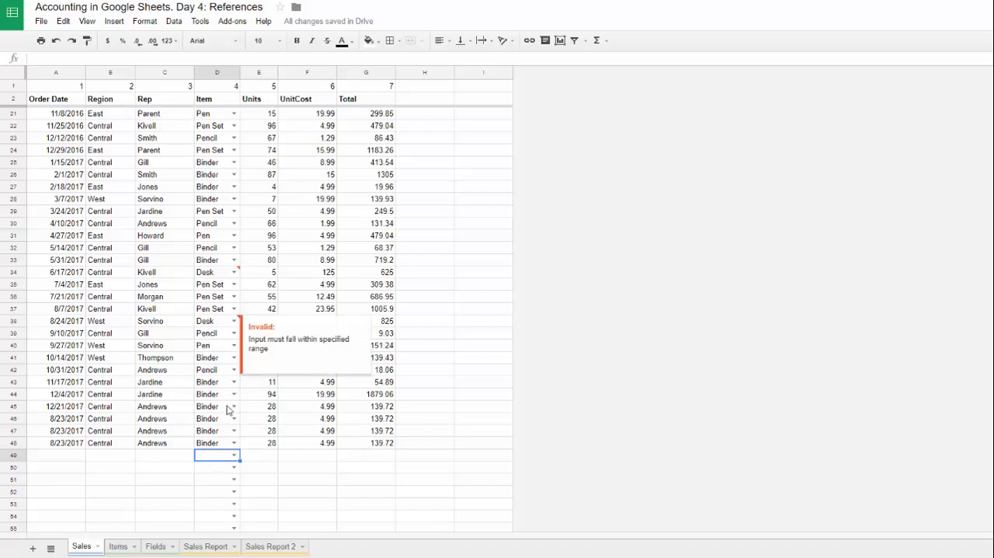
left_click(234, 455)
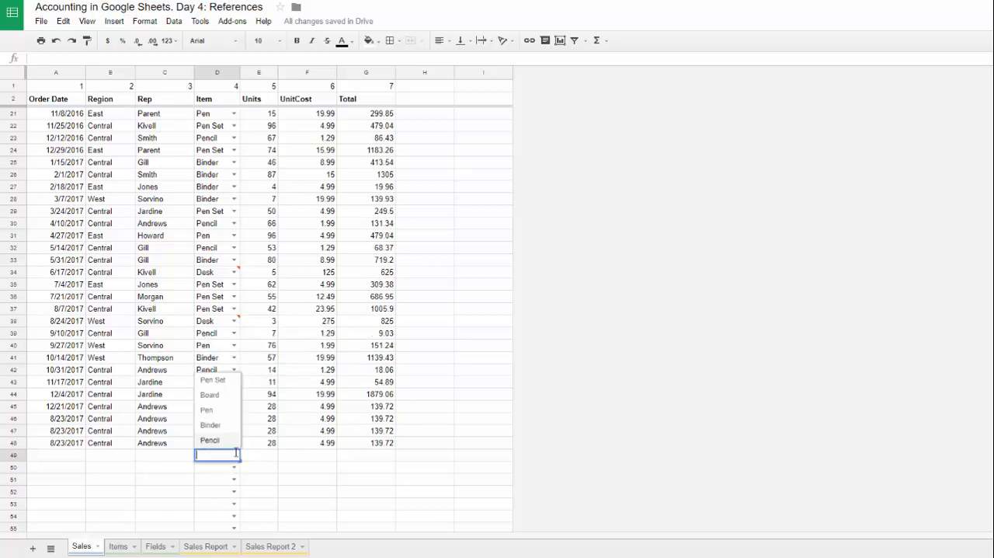
left_click(222, 401)
left_click(211, 324)
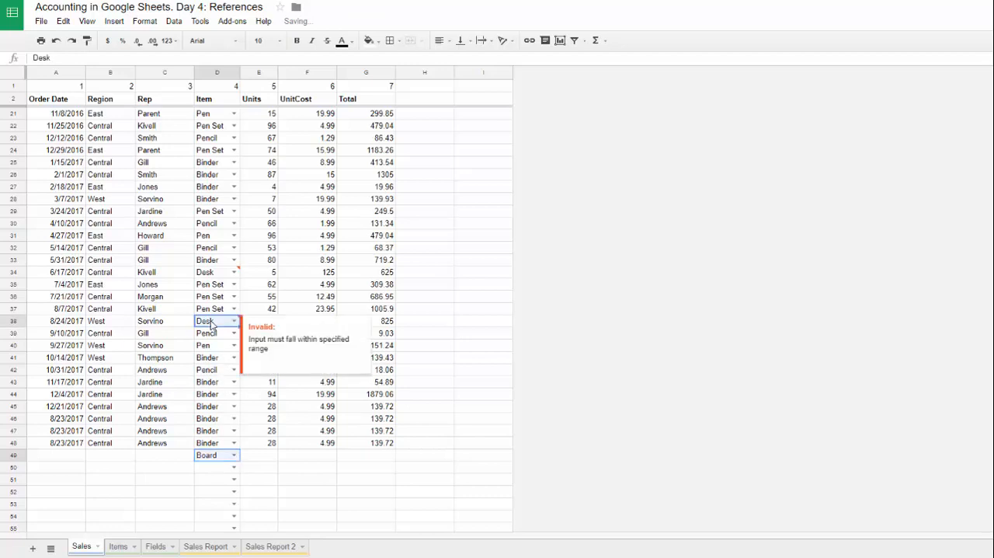
Step: Restore the item name Desk in cell B6 of the Items sheet and check the Item column on the Sales sheet
left_click(118, 547)
left_click(113, 151)
type("Desk")
key("Tab")
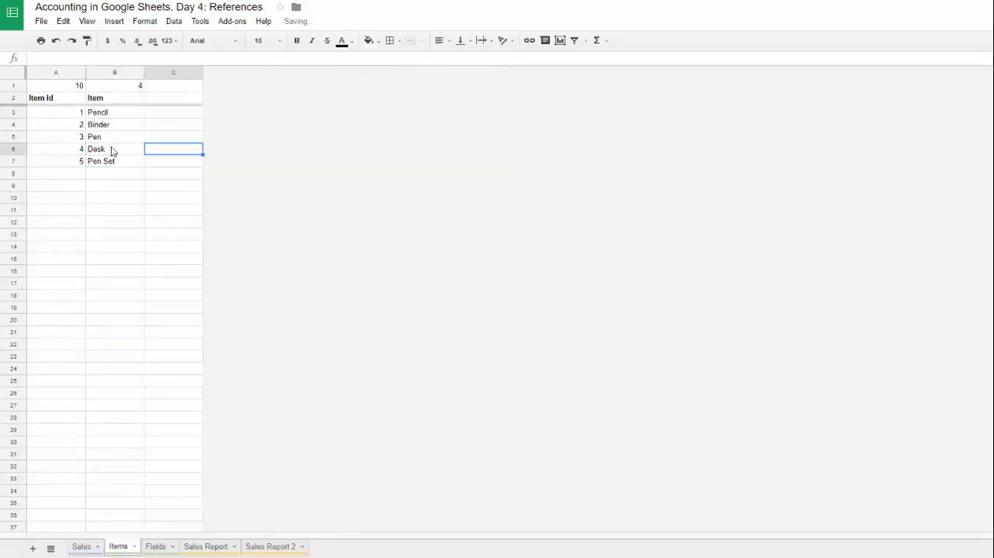
left_click(81, 547)
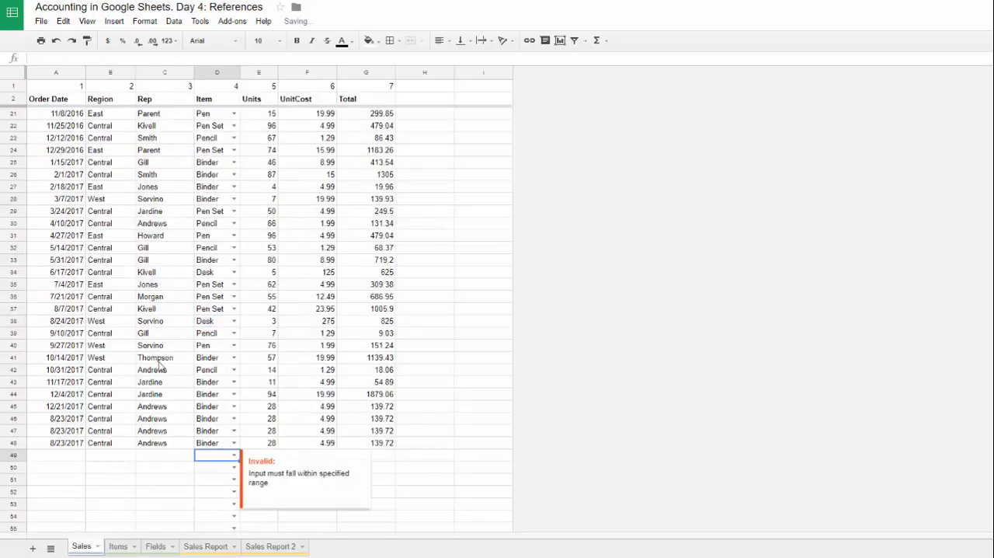
left_click(118, 547)
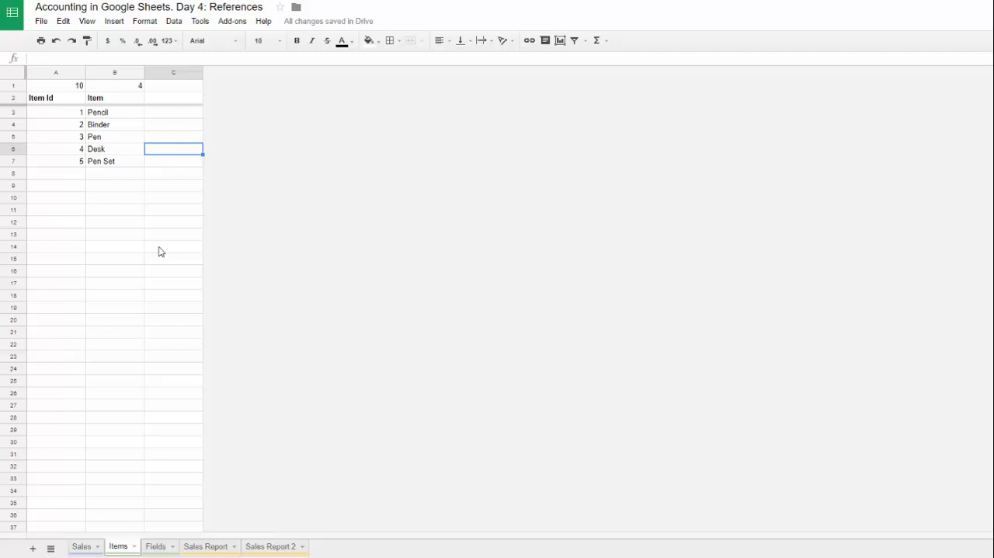
Step: Add field 11 named Item Name in row 13 of the Fields sheet
left_click(163, 548)
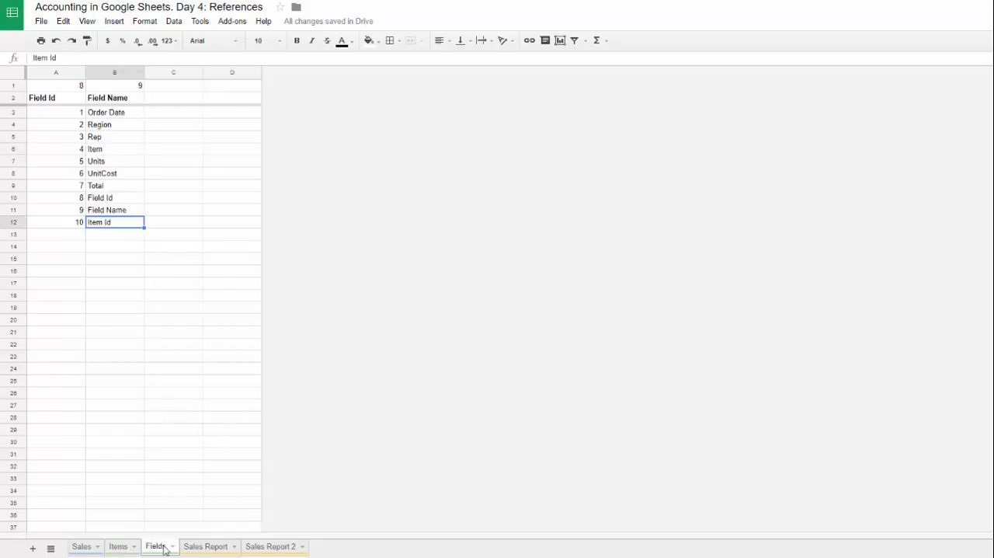
left_click(76, 236)
type("11")
key("Tab")
type("It")
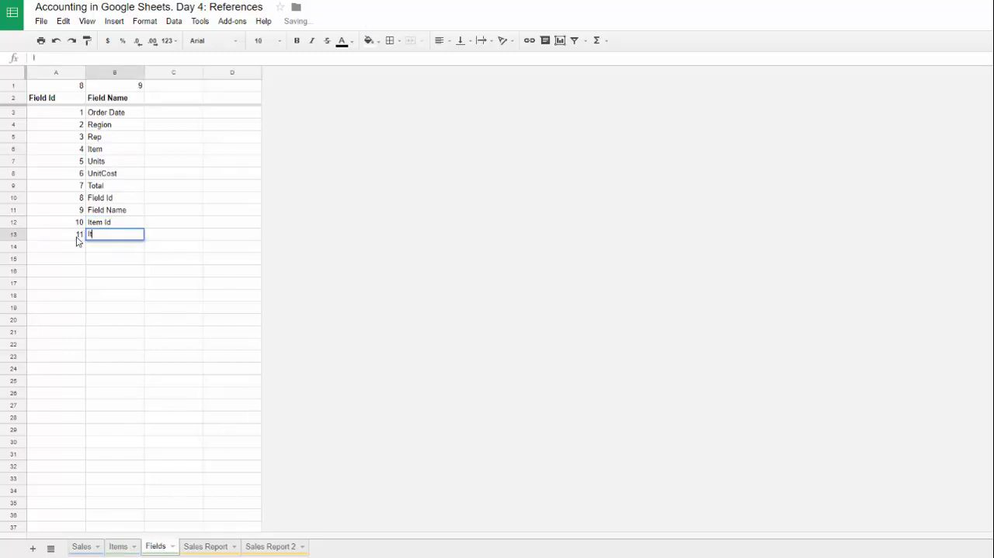
type("em Name")
key("Tab")
left_click(69, 236)
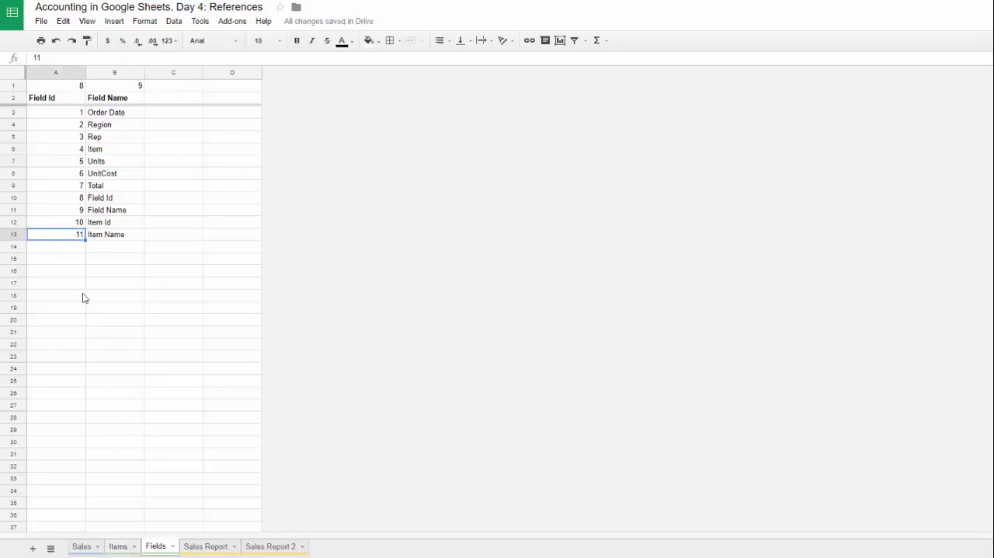
Step: Set the field ID in B1 of the Items sheet to 11 and the one in C1 to 4
left_click(119, 546)
left_click(111, 87)
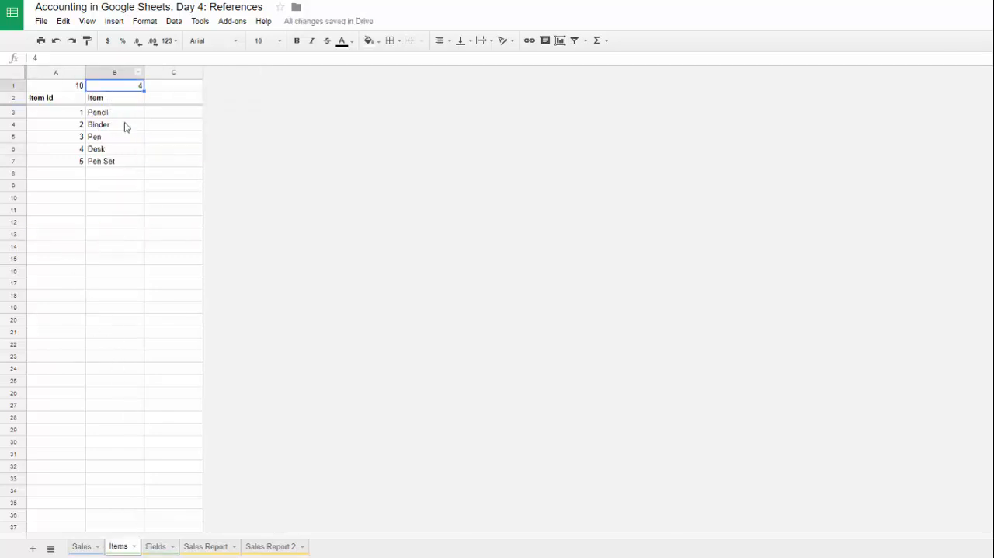
type("11")
key("Tab")
type("4")
key("Return")
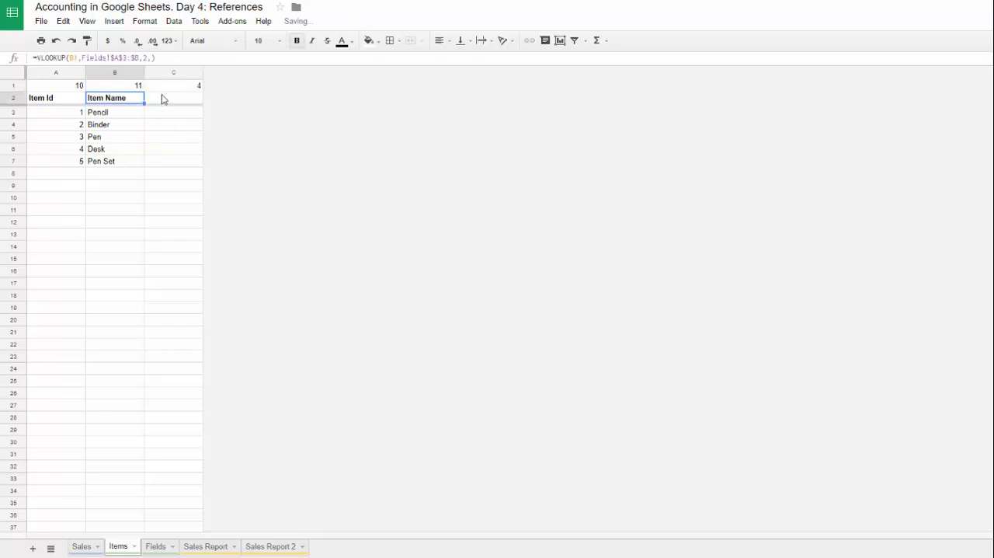
Step: Insert a column to the right of column C on the Items sheet and fill the header lookup formula from B2 into C2
right_click(198, 73)
left_click(236, 243)
left_click(166, 104)
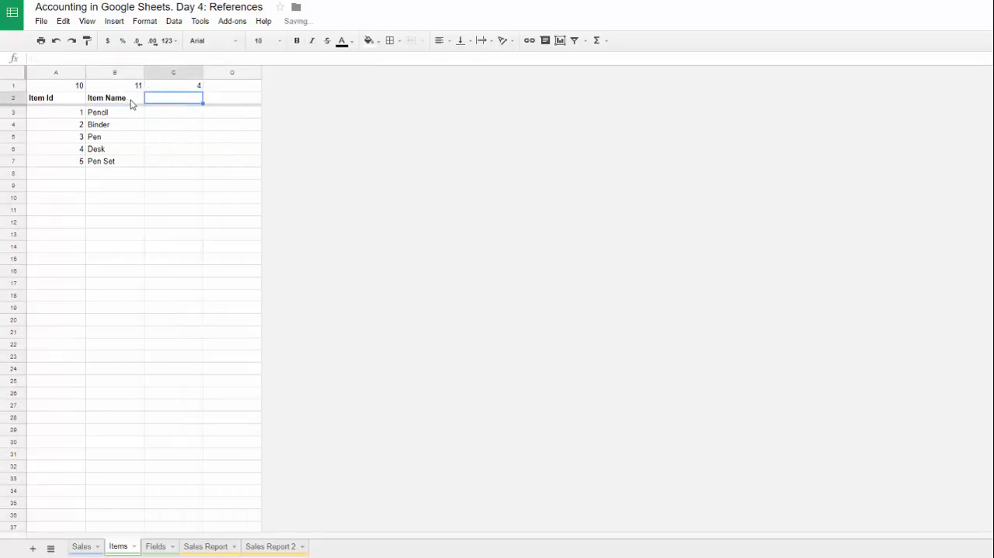
left_click(129, 102)
key("ctrl+r")
left_click(169, 114)
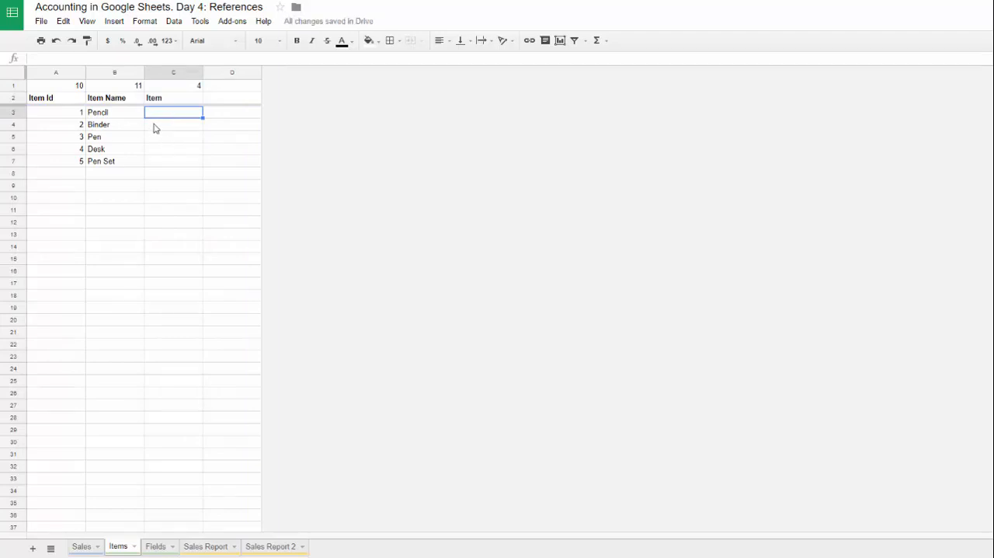
Step: Enter the formula =A3&" "&B3 in cell C3 to join the item ID and item name
left_click(66, 117)
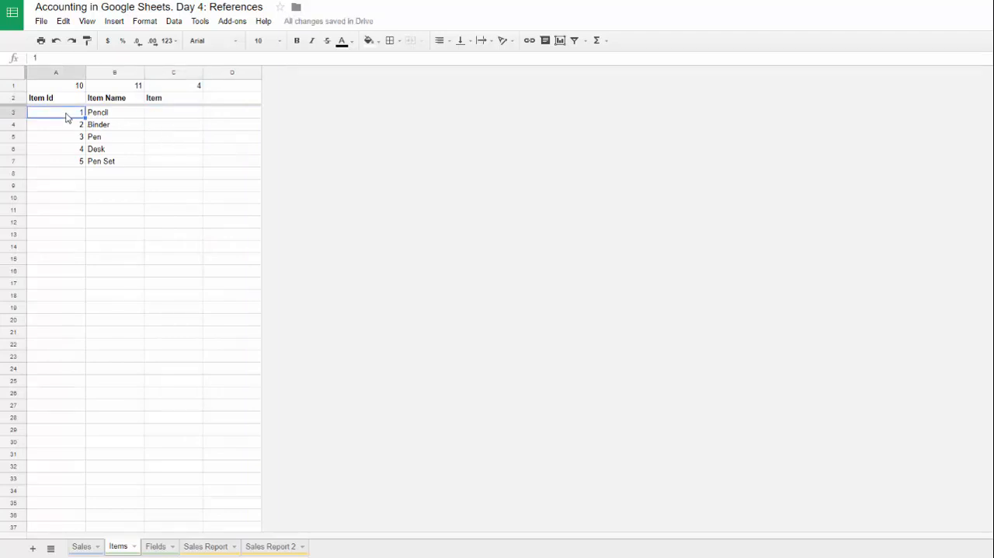
left_click(108, 116)
left_click(173, 116)
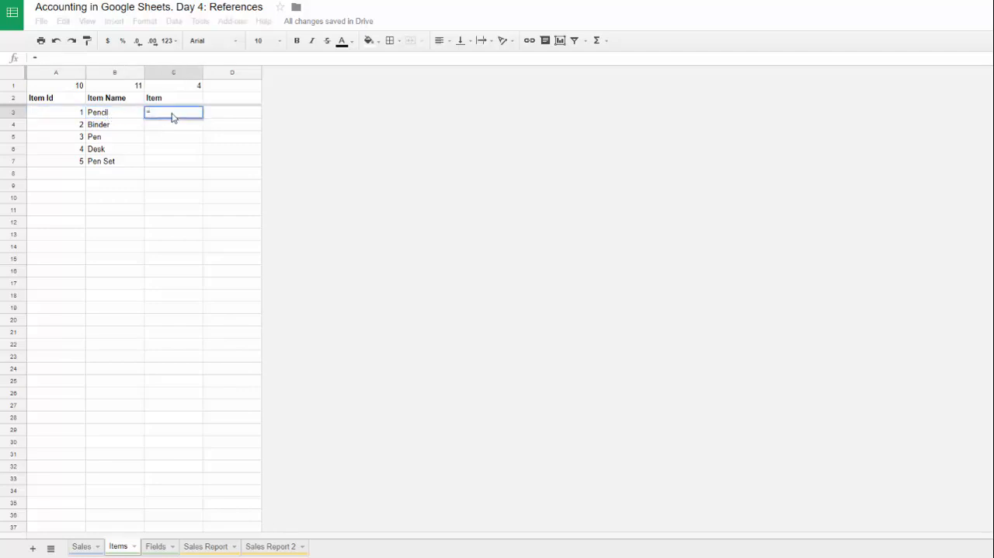
type("=")
left_click(82, 114)
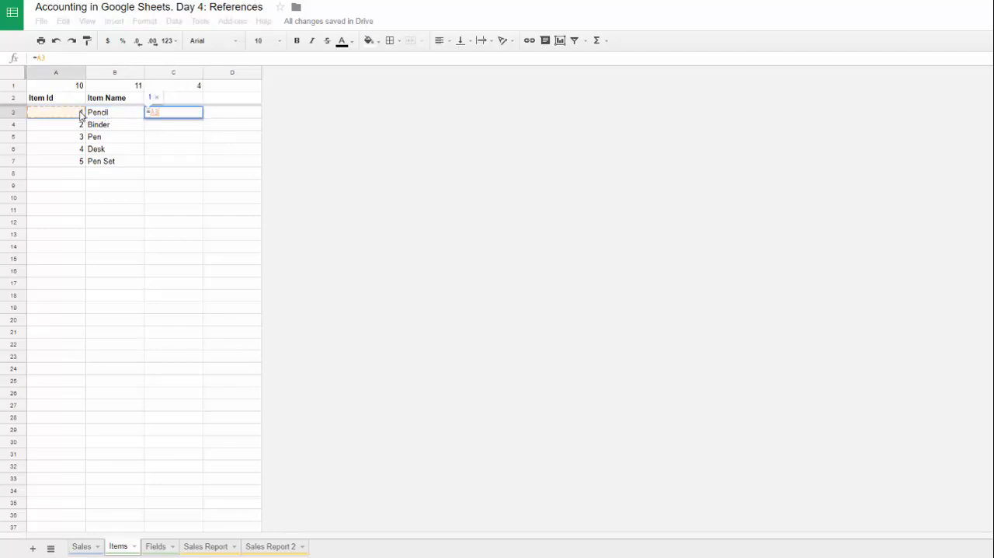
type("&\" \"&")
left_click(109, 116)
key("Return")
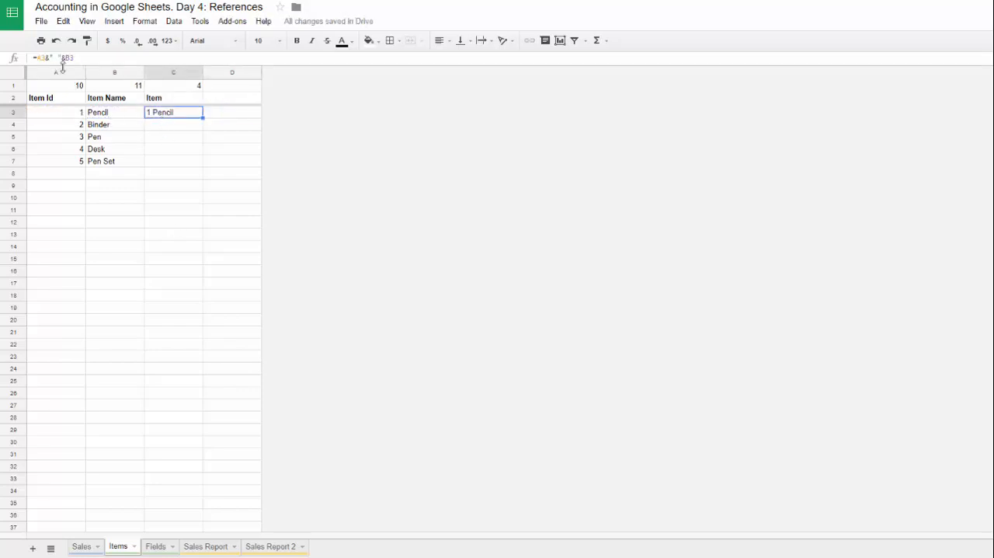
Step: Replace the A3 reference in cell C3's formula on the Items sheet with OFFSET(A2,1,,counta(A3:A))
left_click_drag(37, 57, 46, 57)
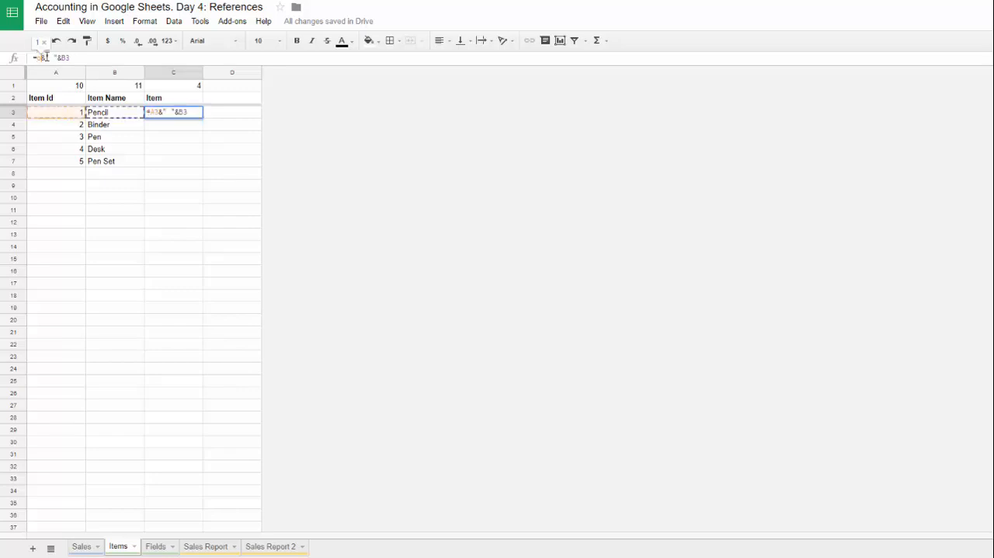
type("off")
key("Tab")
type("a2,1")
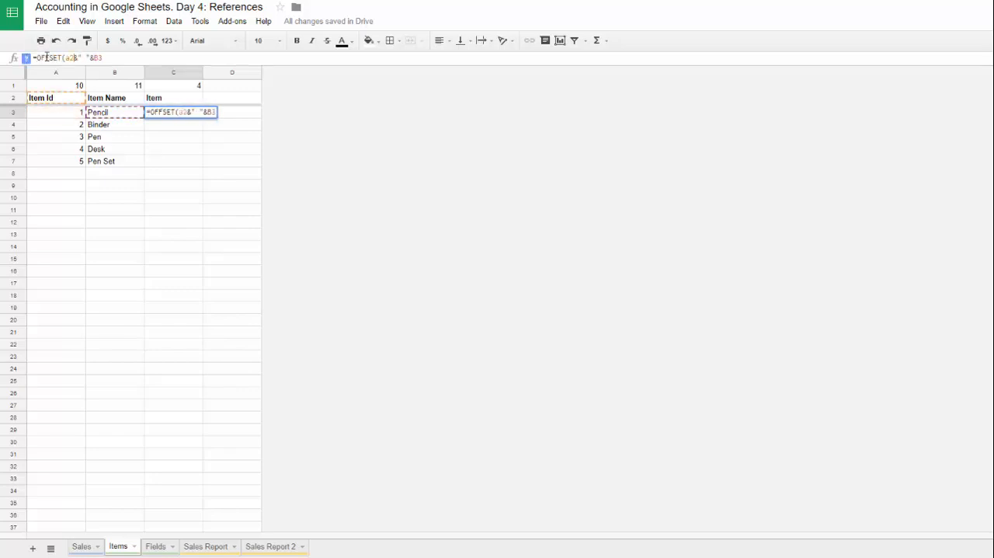
type(",")
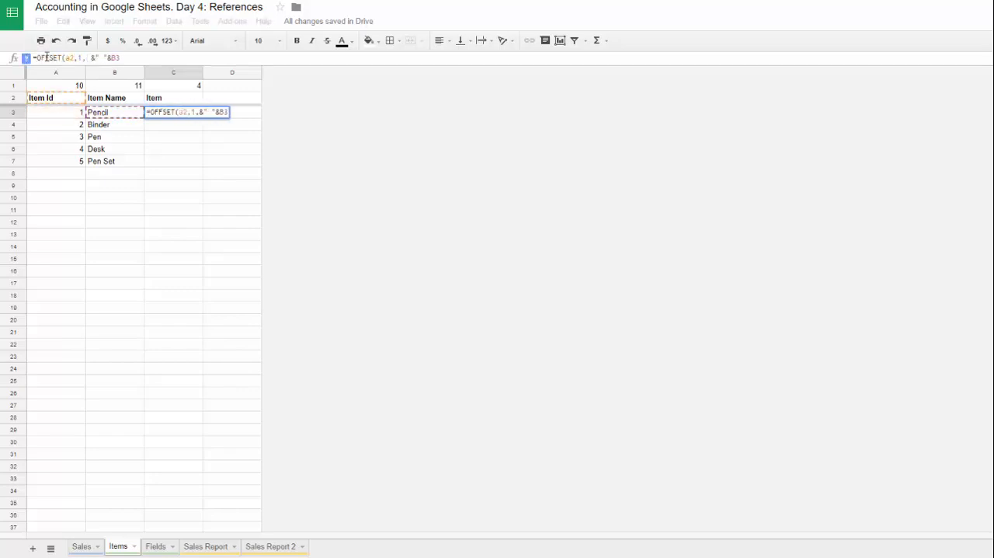
type(",counta(")
left_click_drag(56, 112, 62, 202)
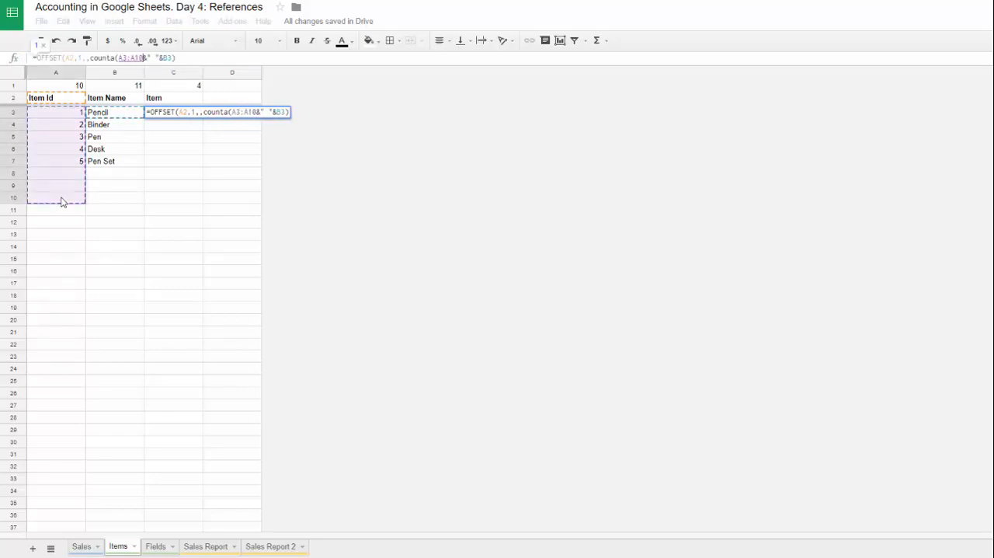
key("BackSpace")
key("BackSpace")
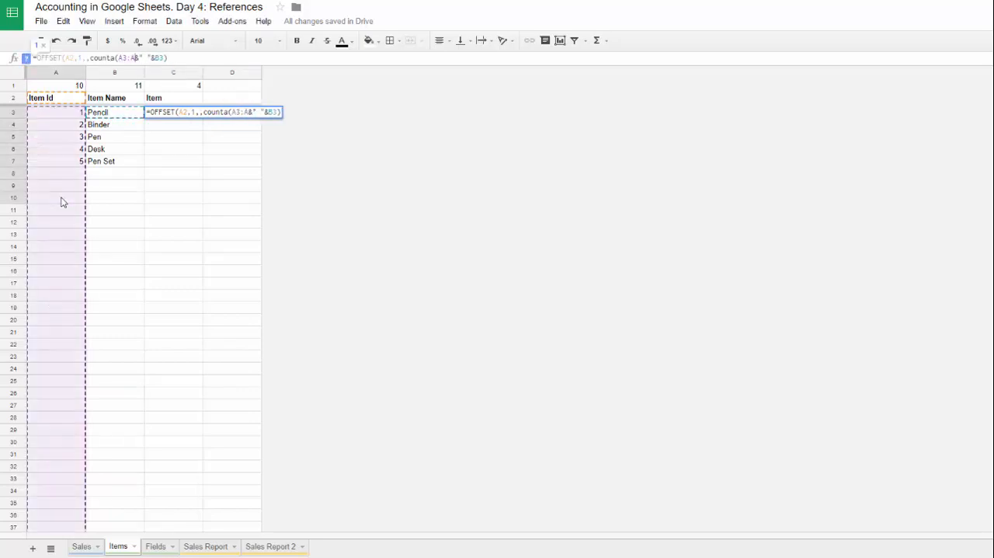
type(")")
Step: Replace B3 in C3's formula with OFFSET(B2,1,,counta(A3:A)) and wrap the whole formula in ArrayFormula
left_click_drag(142, 57, 37, 58)
left_click_drag(163, 58, 182, 59)
type("OFFSET(B2,1,,counta(A3:A))")
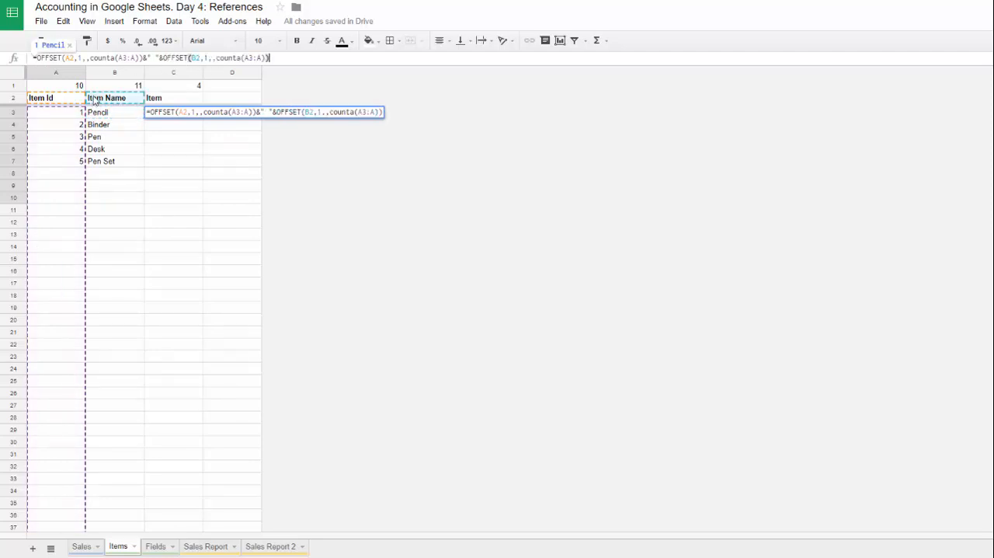
key("Return")
key("Up")
left_click(281, 60)
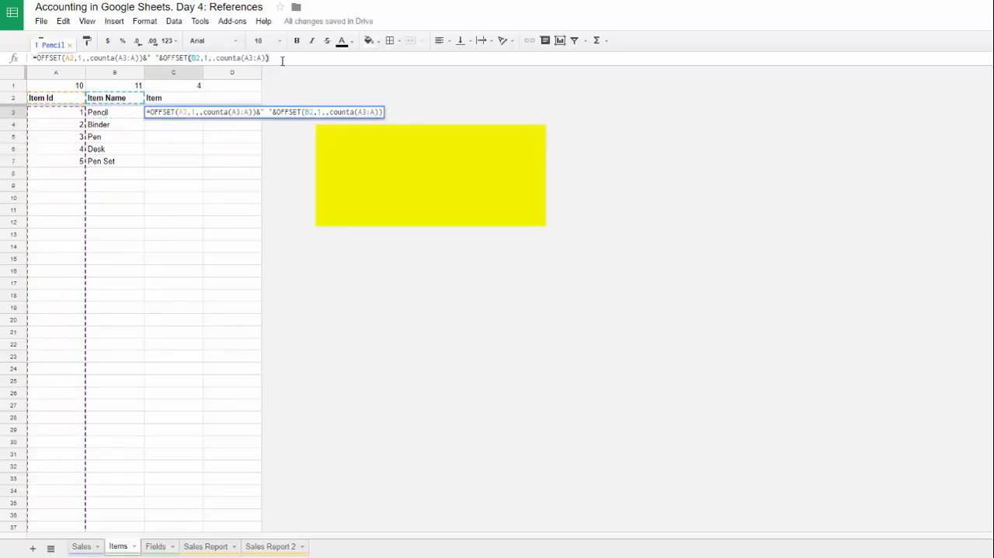
key("ctrl+shift+Return")
key("Return")
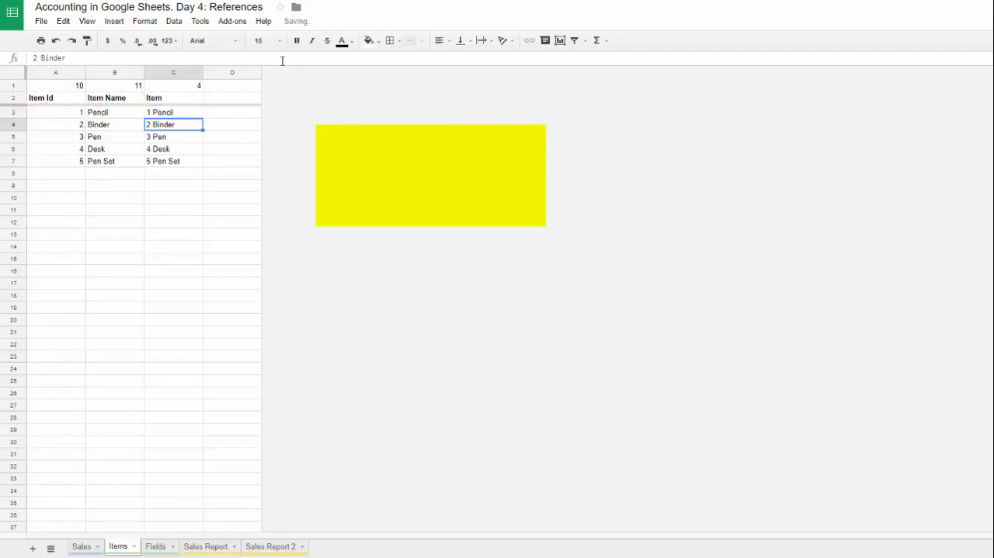
Step: Add a period before the space in C3's separator so the ID and name are joined by ". "
left_click(186, 115)
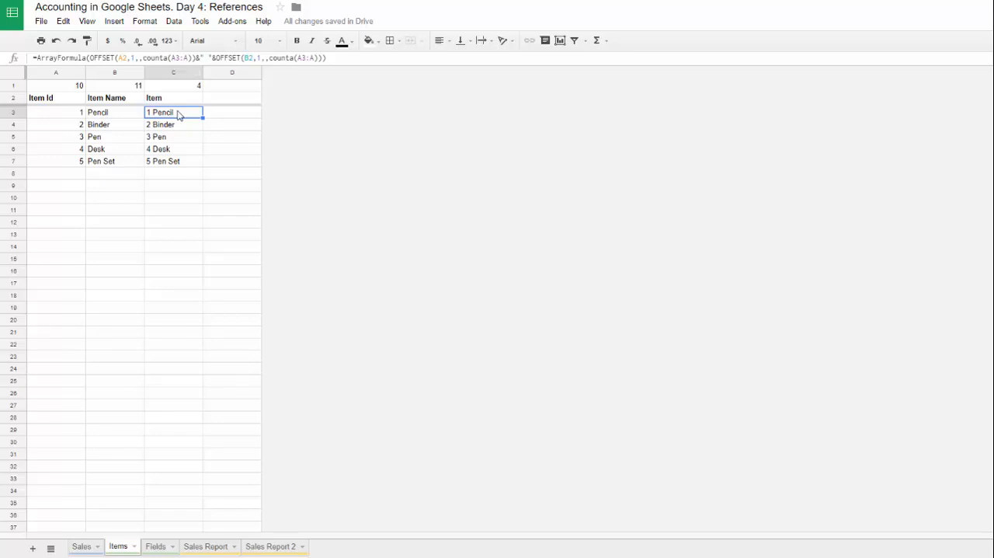
left_click(206, 58)
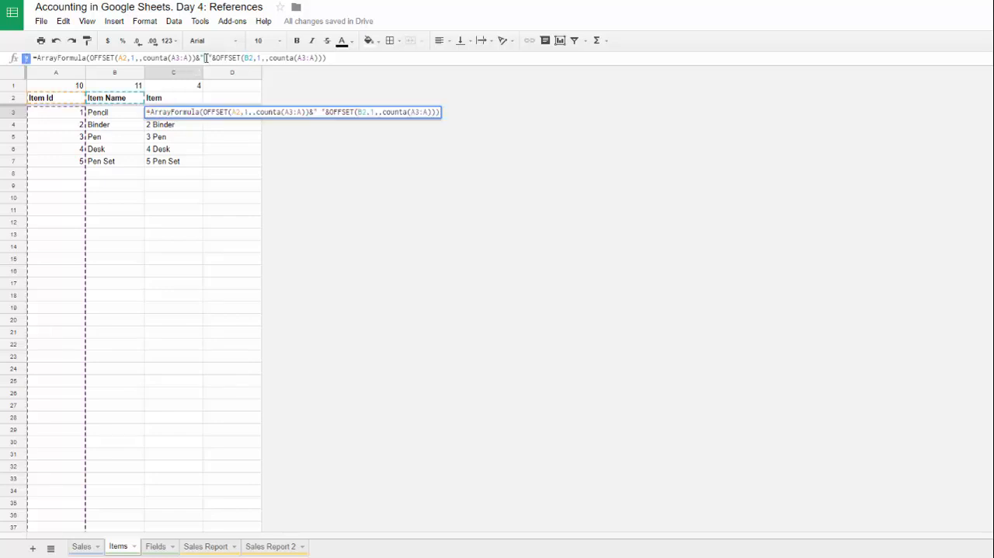
type(".")
key("Return")
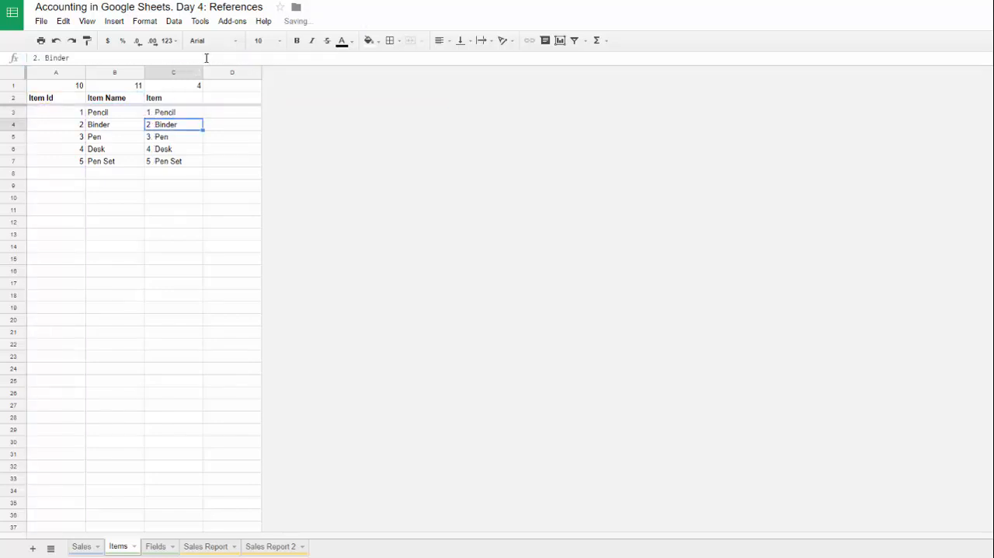
Step: Cut the ArrayFormula expression out of cell C3, leaving the cell empty
left_click(181, 114)
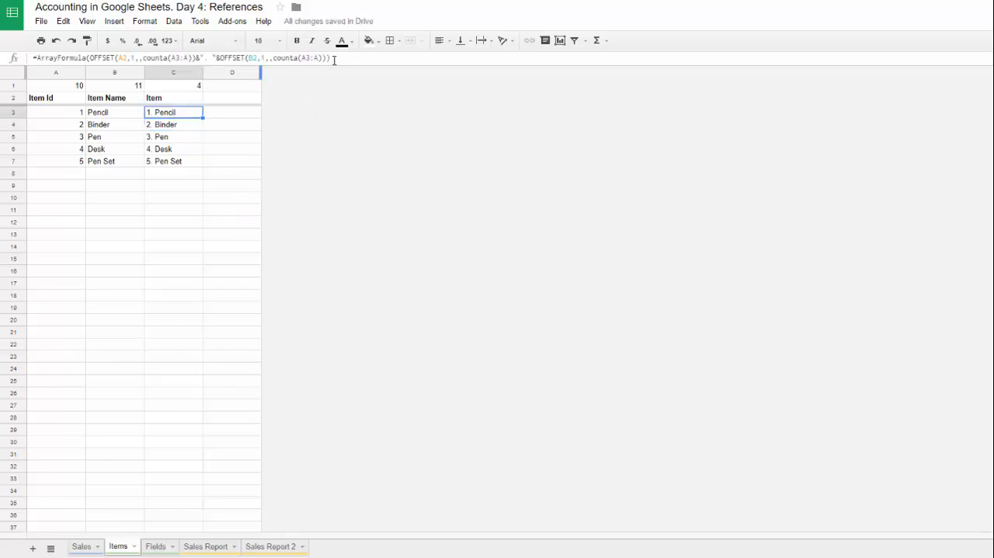
left_click_drag(334, 61, 34, 65)
key("ctrl+x")
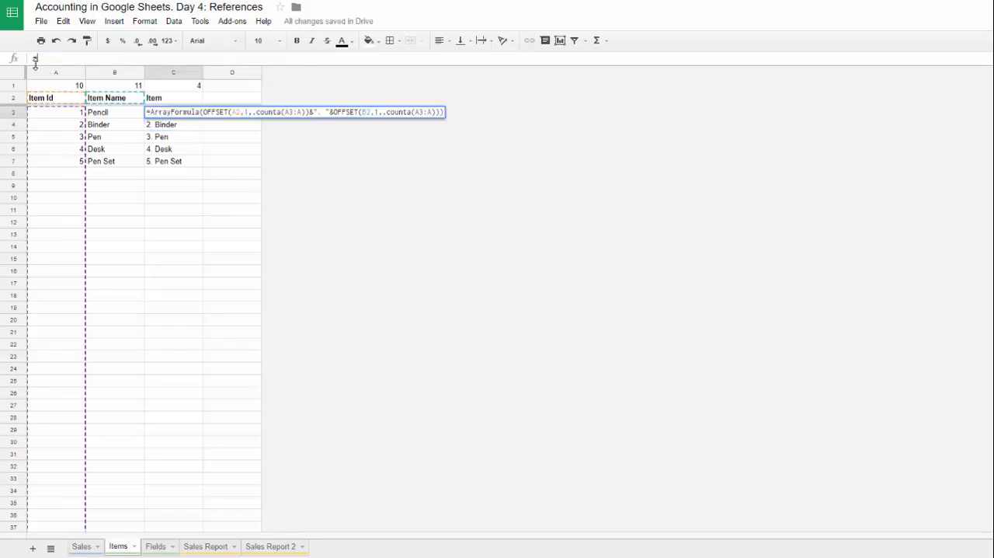
key("Return")
Step: Extend the header formula in C2 to ={VLOOKUP(C1,Fields!$A$3:$B,2,);ArrayFormula(…)}, using the cut expression as the second part
left_click(172, 99)
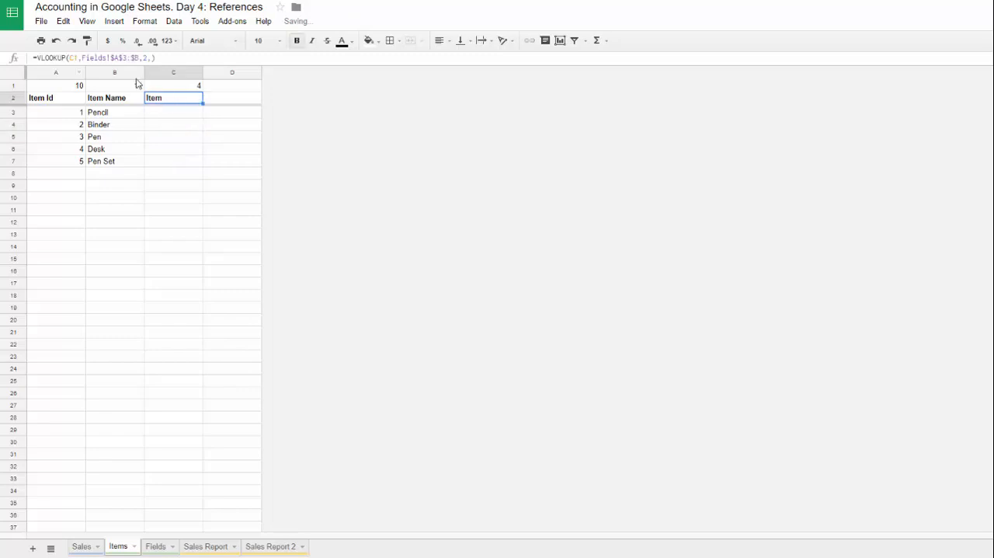
left_click(180, 57)
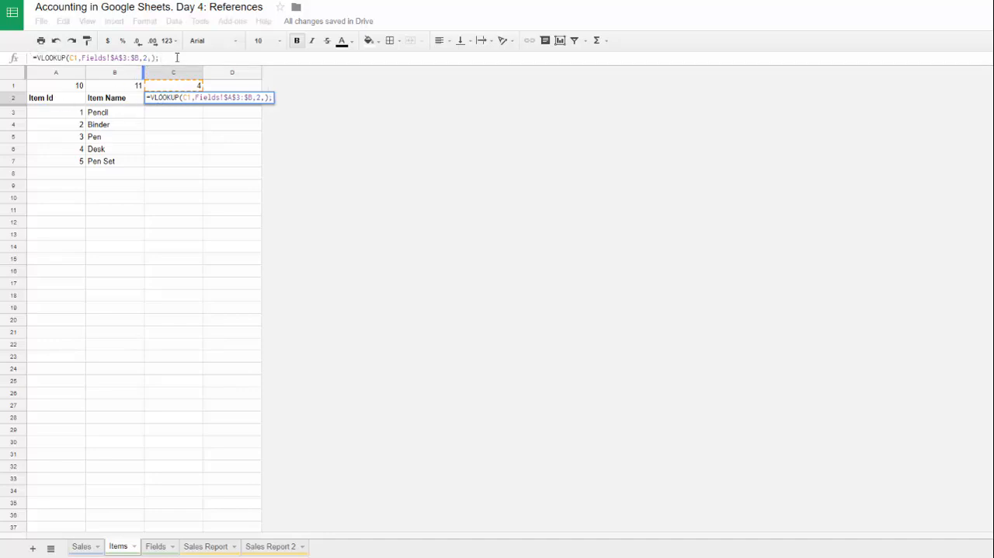
key("ctrl+v")
type(")")
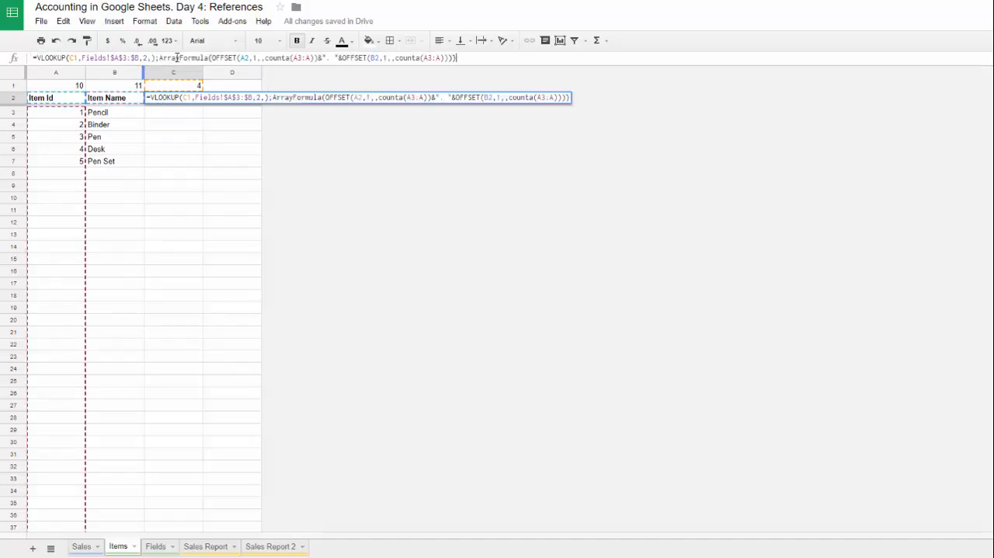
left_click(38, 57)
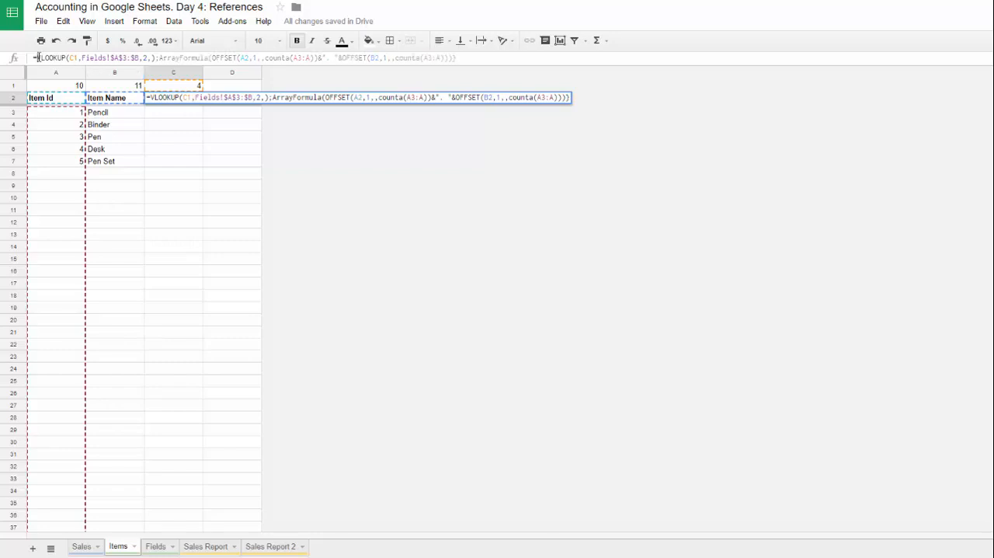
type("(")
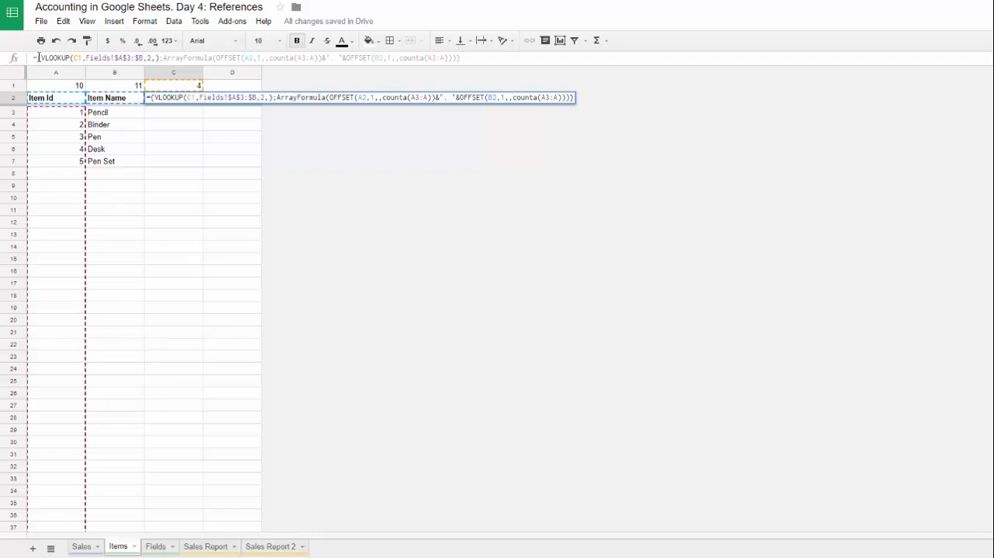
key("Return")
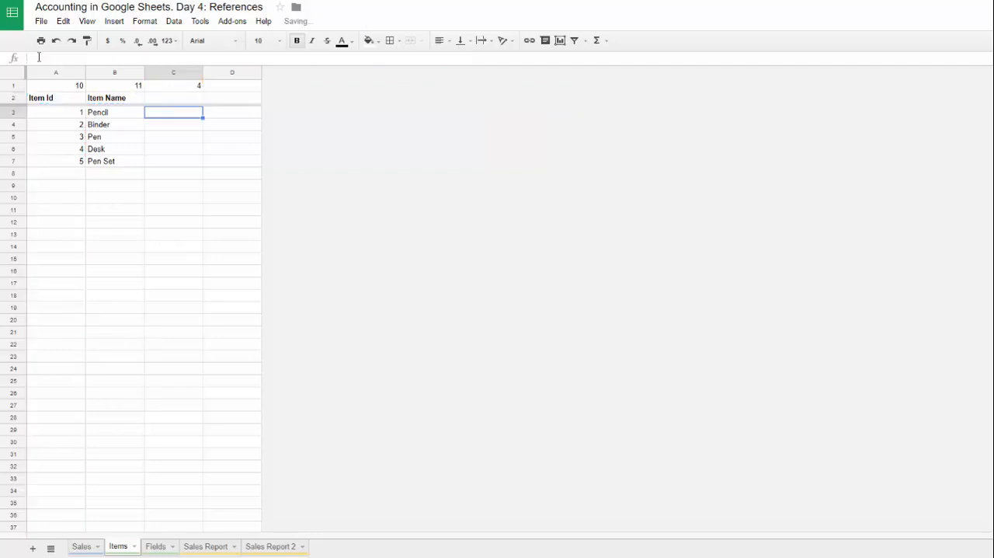
left_click(173, 98)
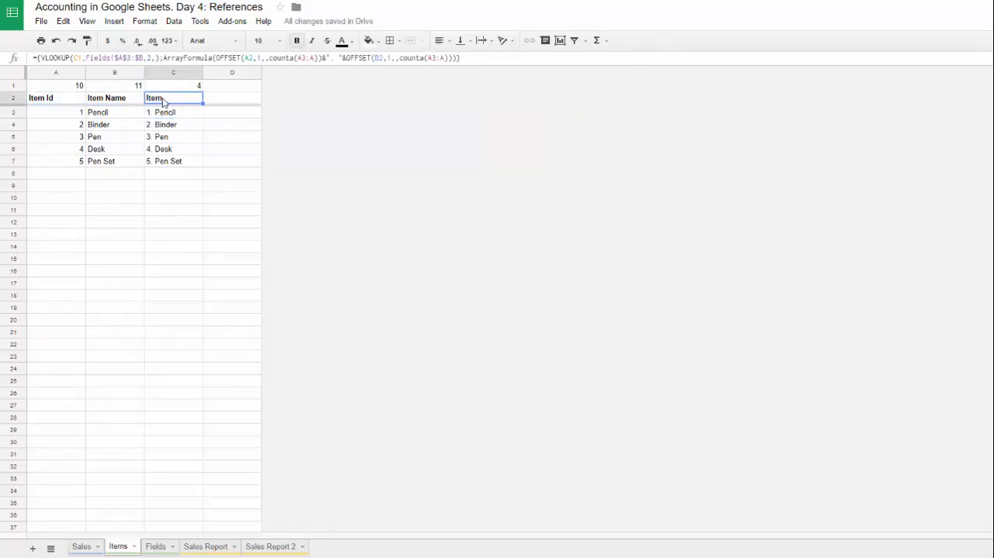
Step: Change the data validation list source for Item cells D3:D998 on the Sales sheet to column C of Items, starting at C3
left_click(85, 550)
left_click(208, 98)
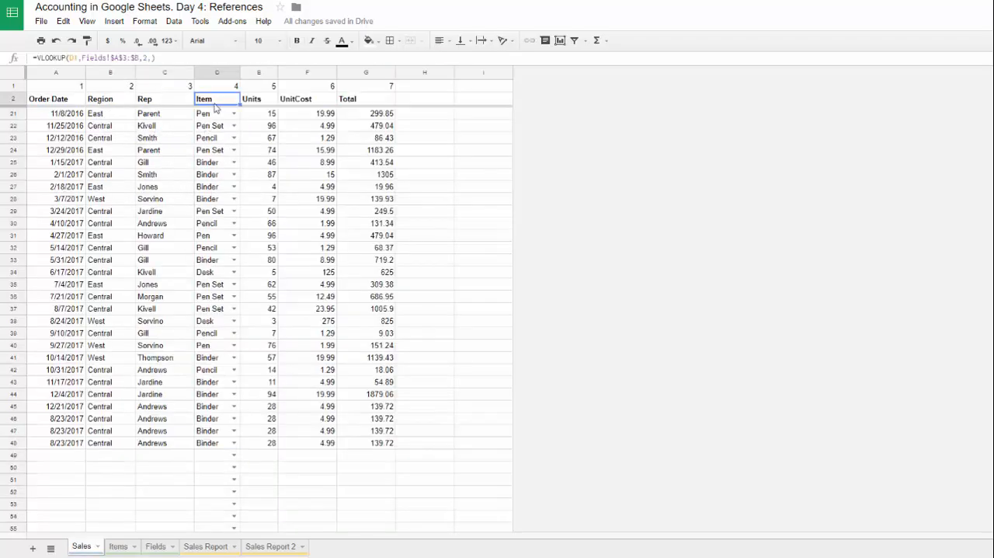
key("Down")
key("ctrl+shift+Down")
key("ctrl+shift+Down")
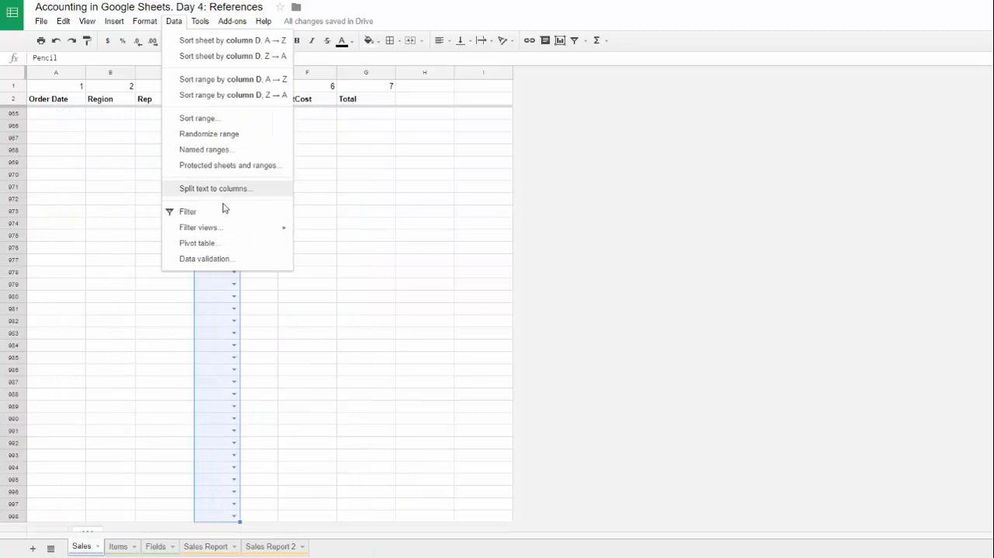
left_click(227, 258)
left_click(556, 256)
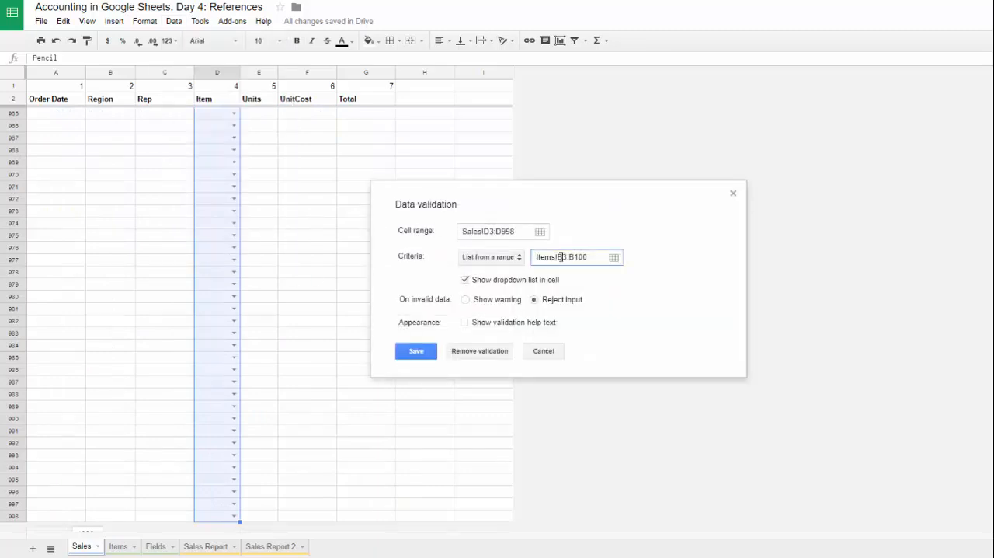
type("C3:C")
left_click(416, 351)
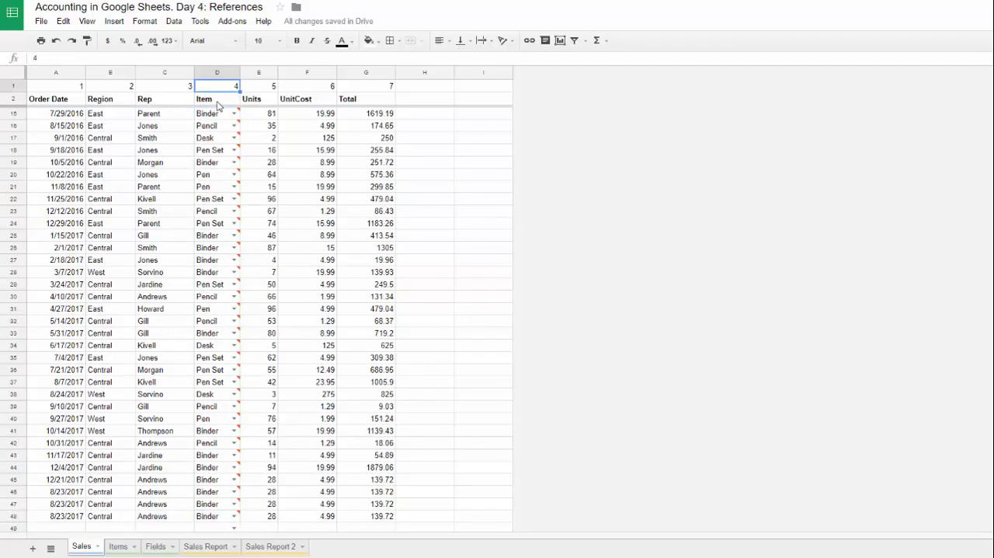
Step: Start a VLOOKUP formula in cell I3 of the Sales sheet with D3 as the search key
key("Down")
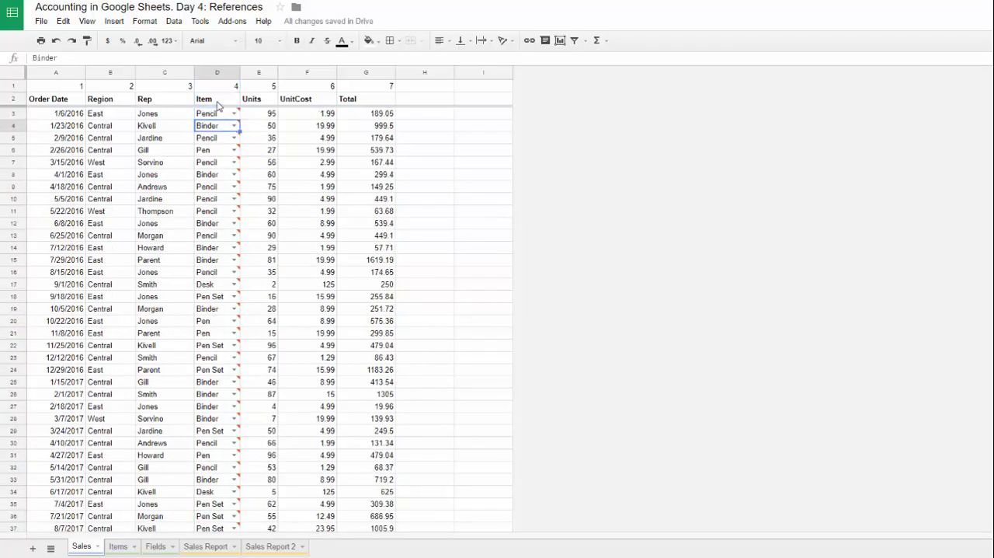
left_click(481, 115)
type("=")
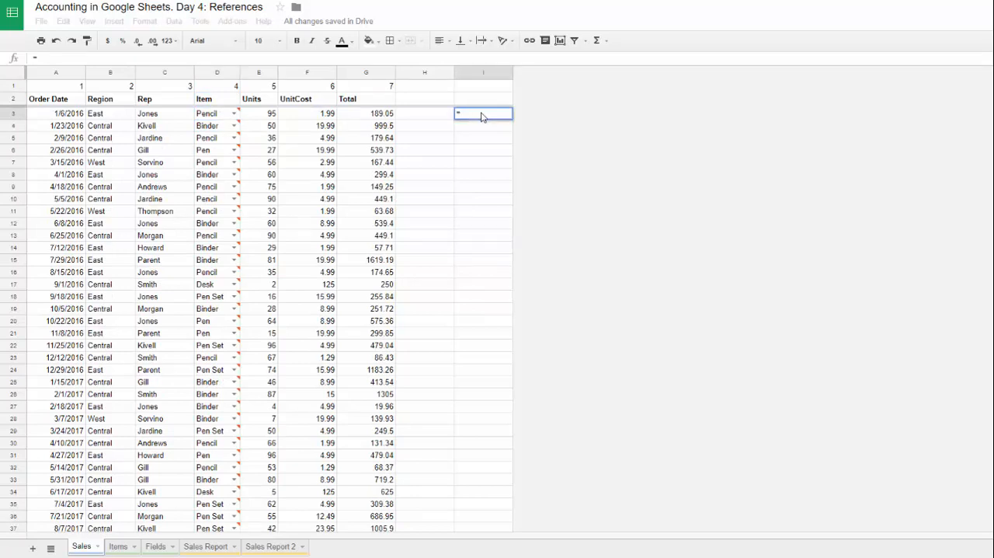
left_click(207, 117)
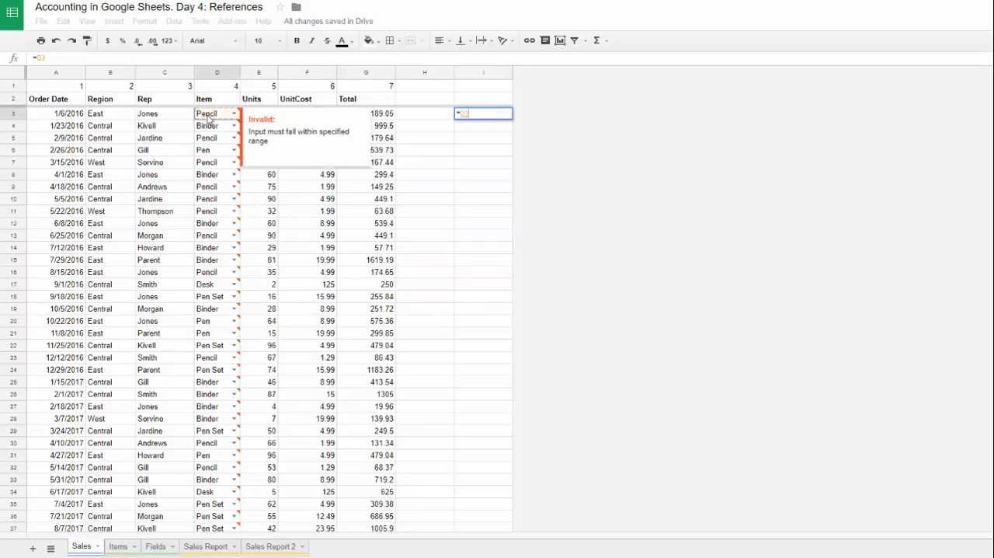
key("BackSpace")
key("BackSpace")
type("VLOOKUP(")
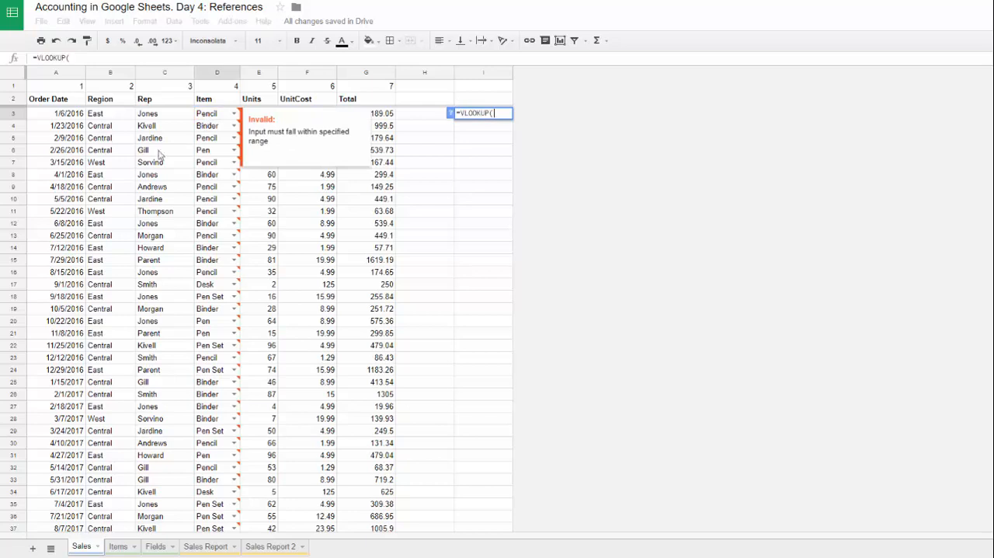
left_click(208, 119)
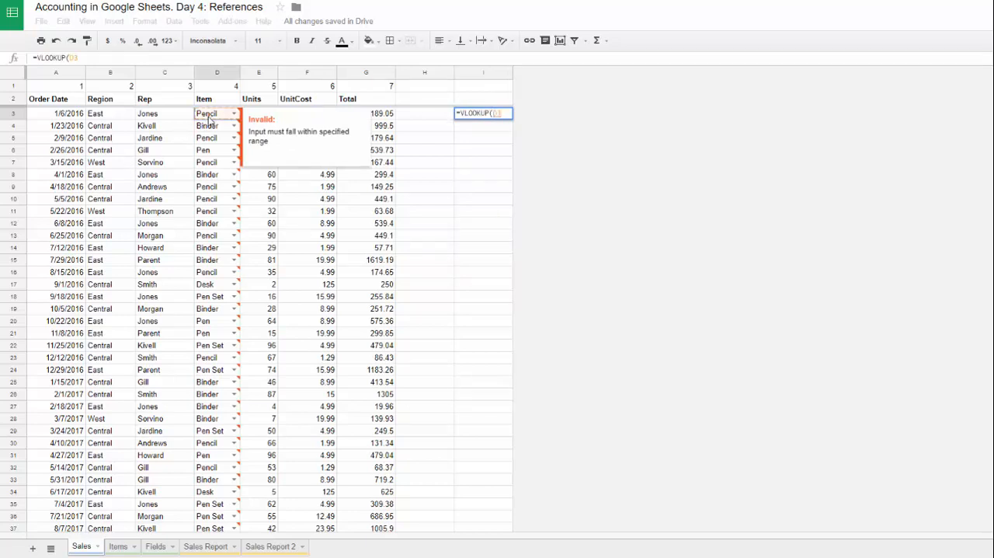
type(",")
Step: Complete the I3 lookup as =VLOOKUP(D3,Items!$B$2:$C,2,) with the absolute, open-ended Items range
left_click(118, 546)
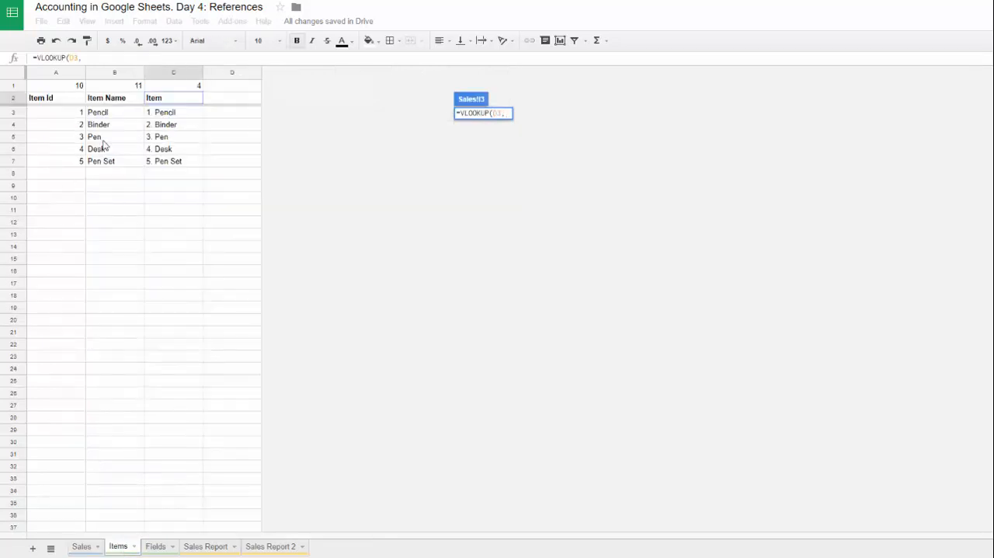
left_click_drag(108, 98, 168, 203)
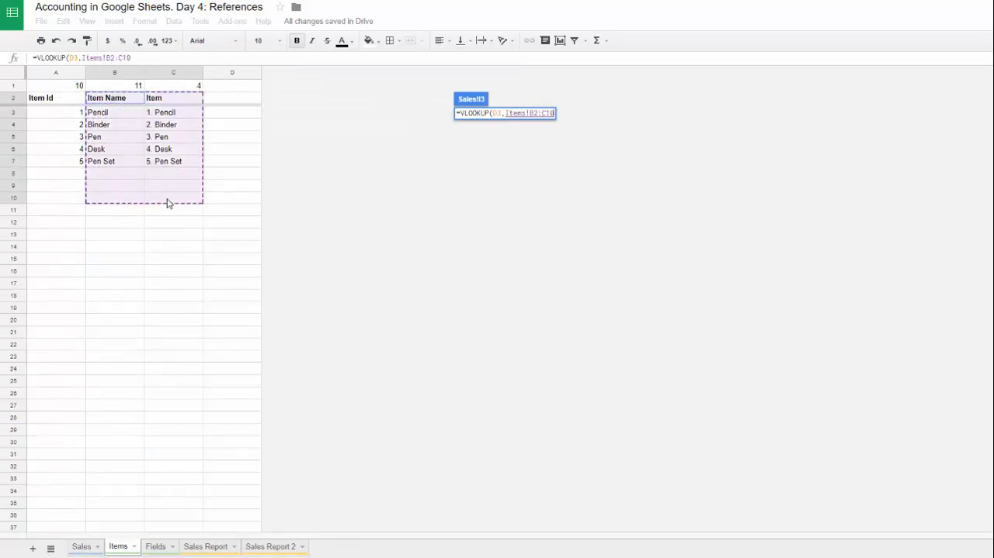
key("F4")
key("BackSpace")
key("BackSpace")
key("BackSpace")
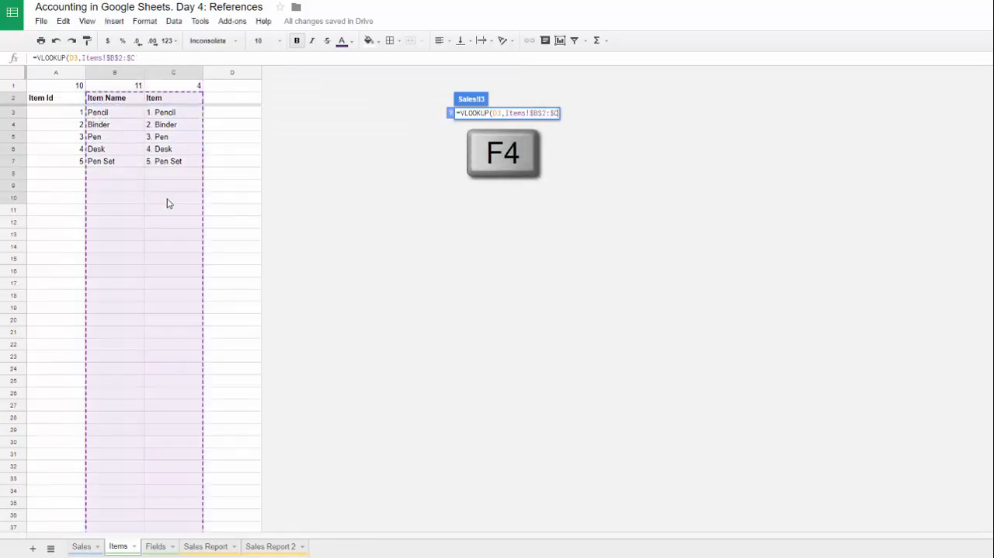
type(",")
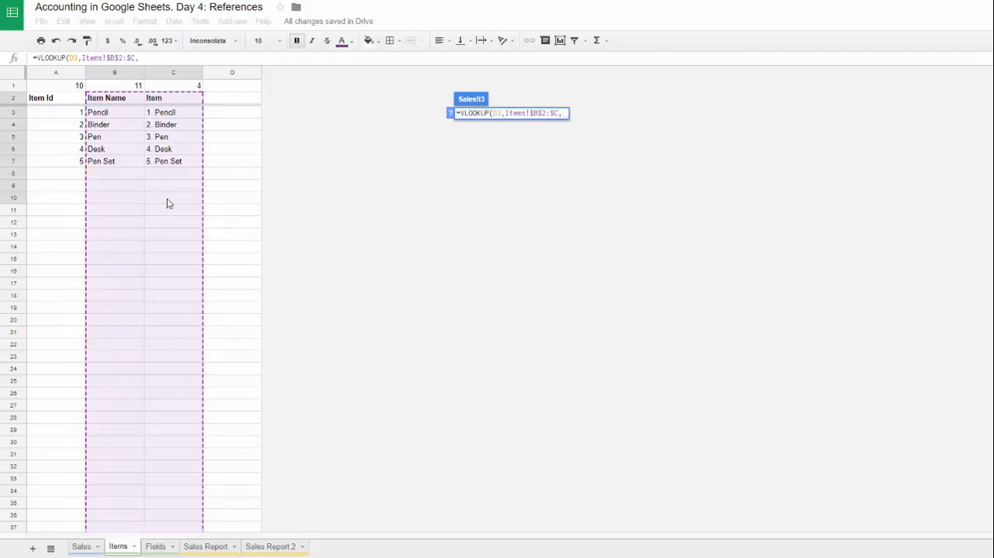
type("2,)")
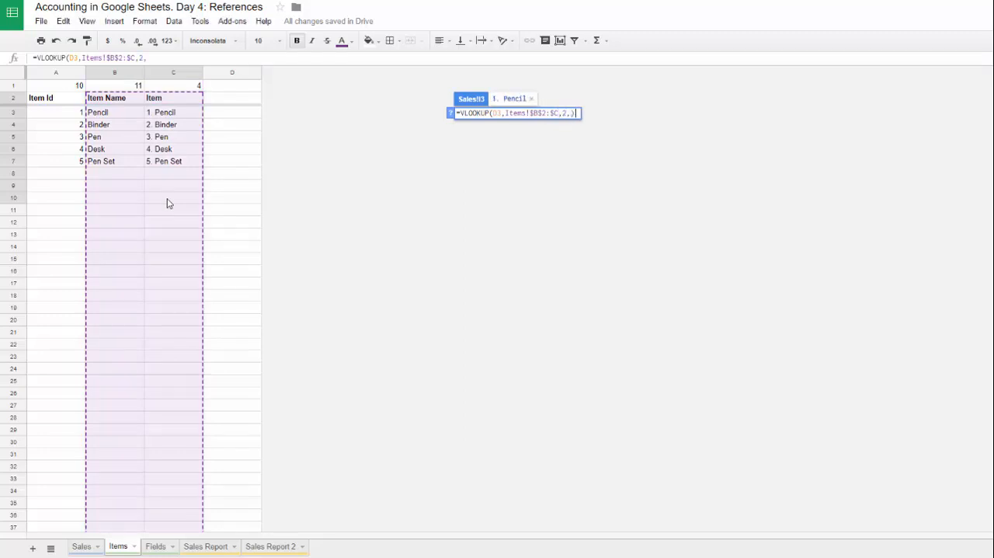
key("Return")
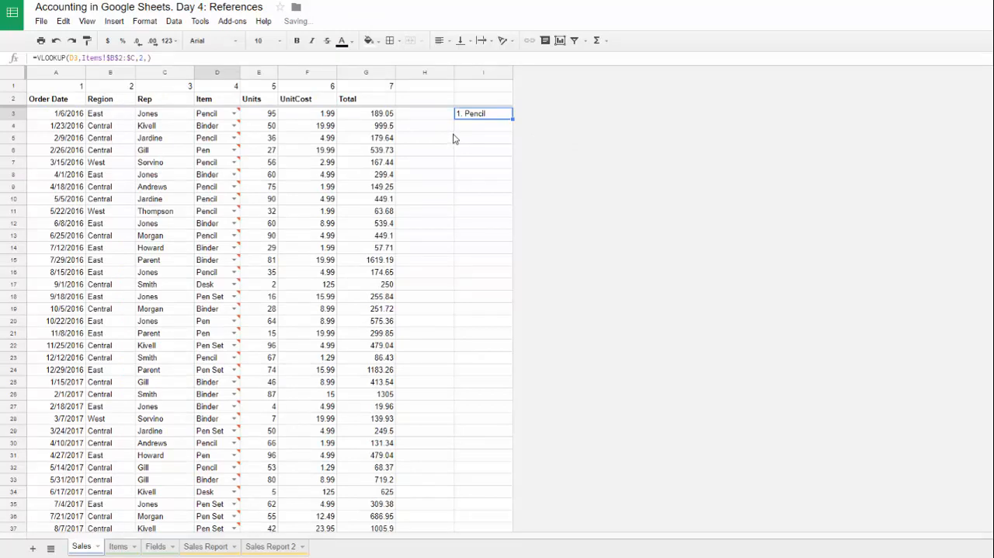
Step: Fill the I3 lookup formula down column I to the last data row, I48
left_click(375, 138)
key("ctrl+Down")
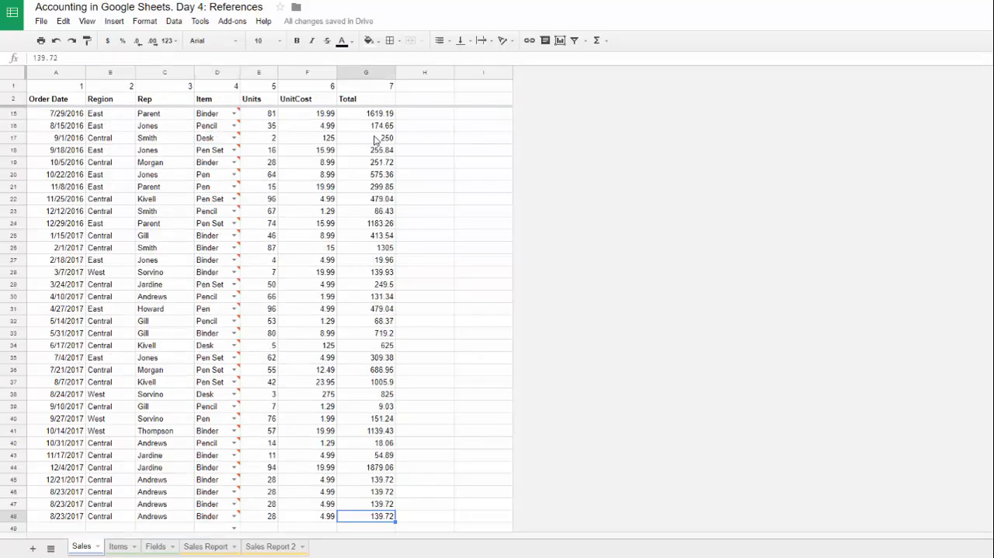
key("Right")
key("Right")
key("ctrl+shift+Up")
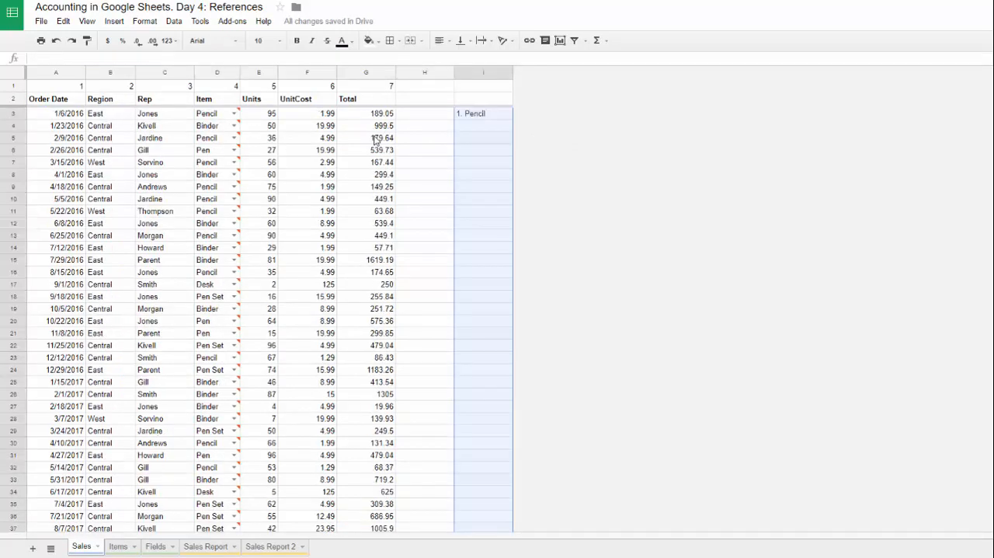
key("ctrl+d")
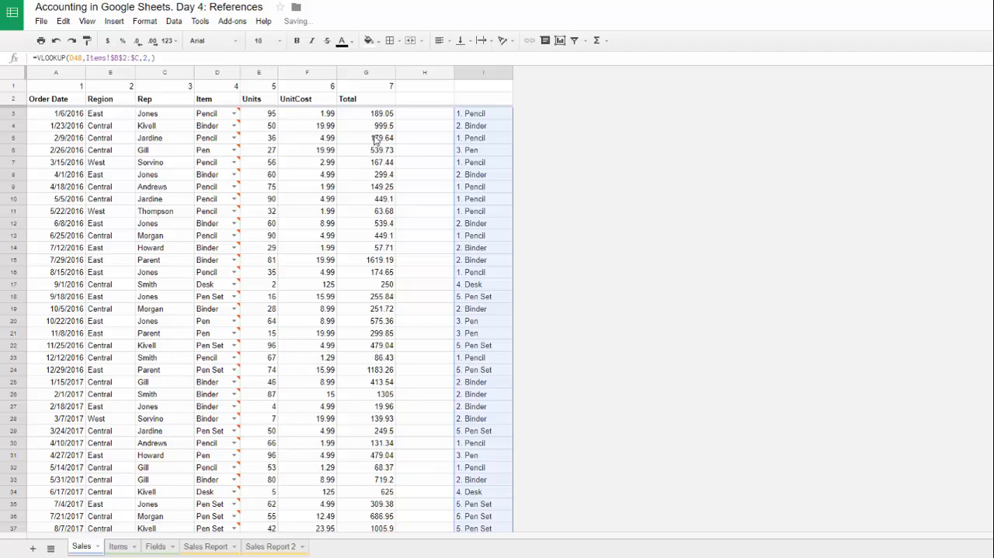
Step: Copy the lookup results from column I and paste them as values only into the Item column starting at D3
key("ctrl+c")
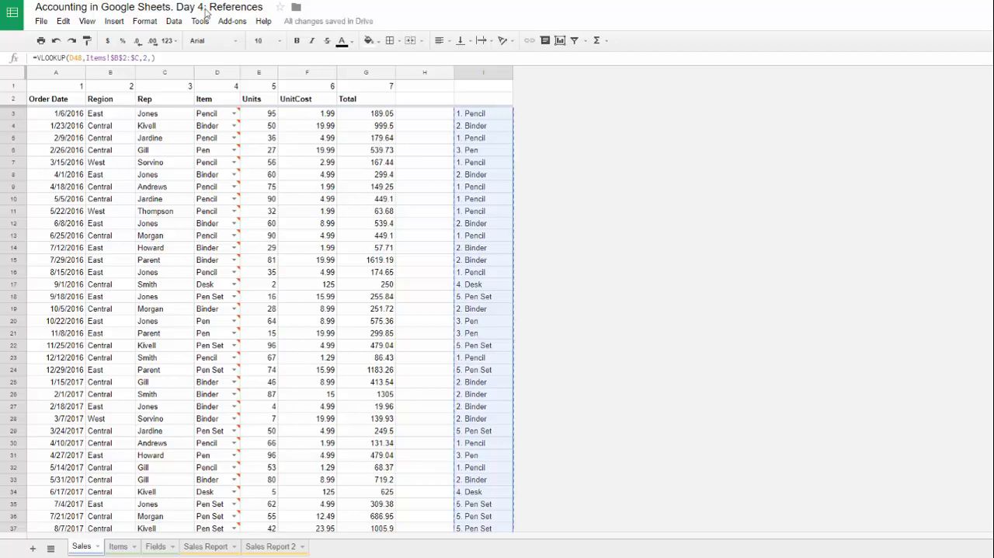
left_click(206, 113)
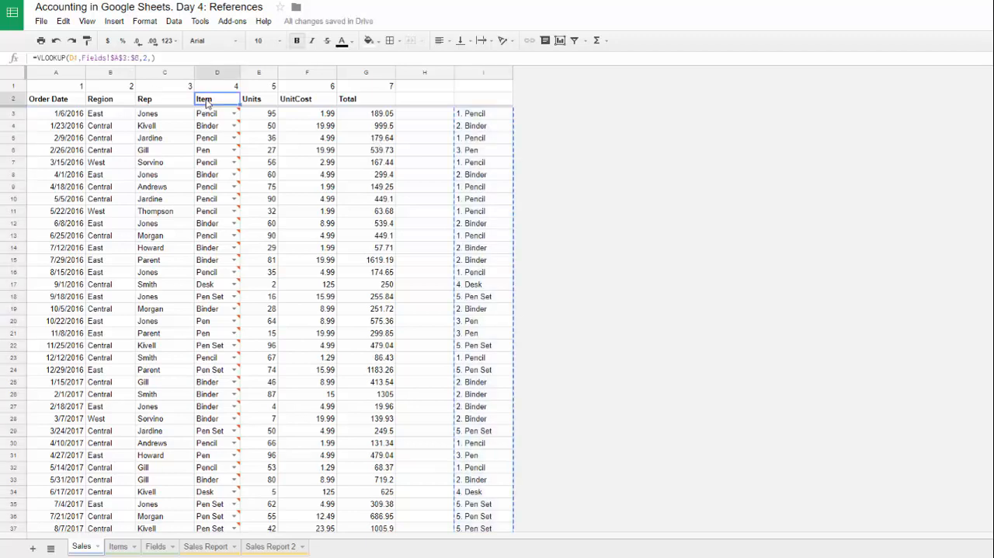
right_click(213, 115)
mouse_move(271, 169)
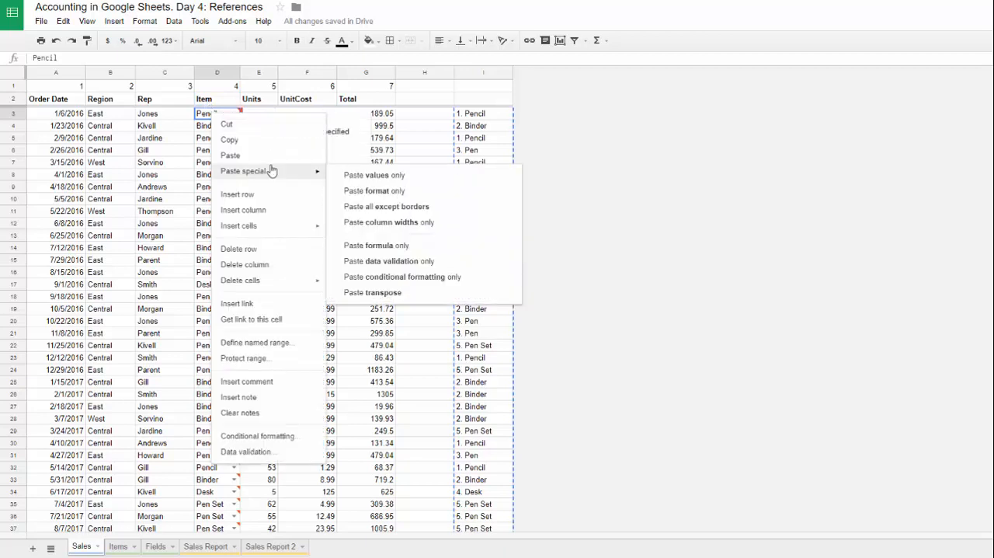
left_click(399, 177)
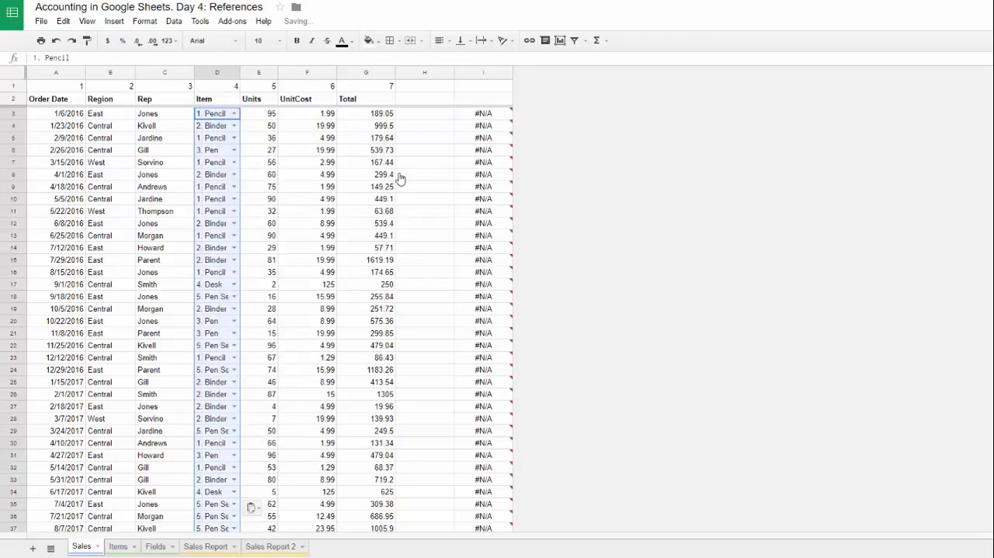
Step: Clear the helper formulas from column I and check the converted Item entries down to the last row
left_click(483, 72)
key("Delete")
left_click(222, 140)
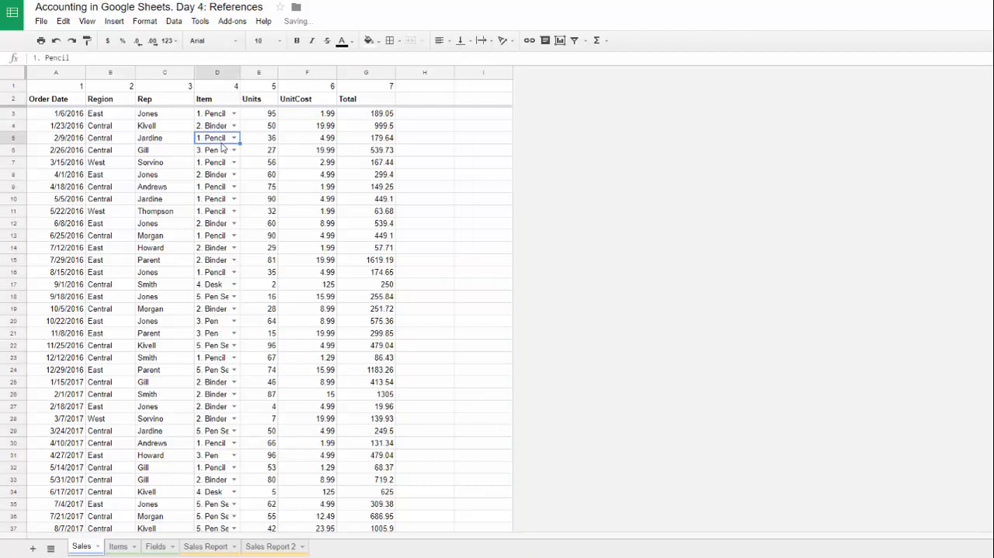
key("ctrl+Down")
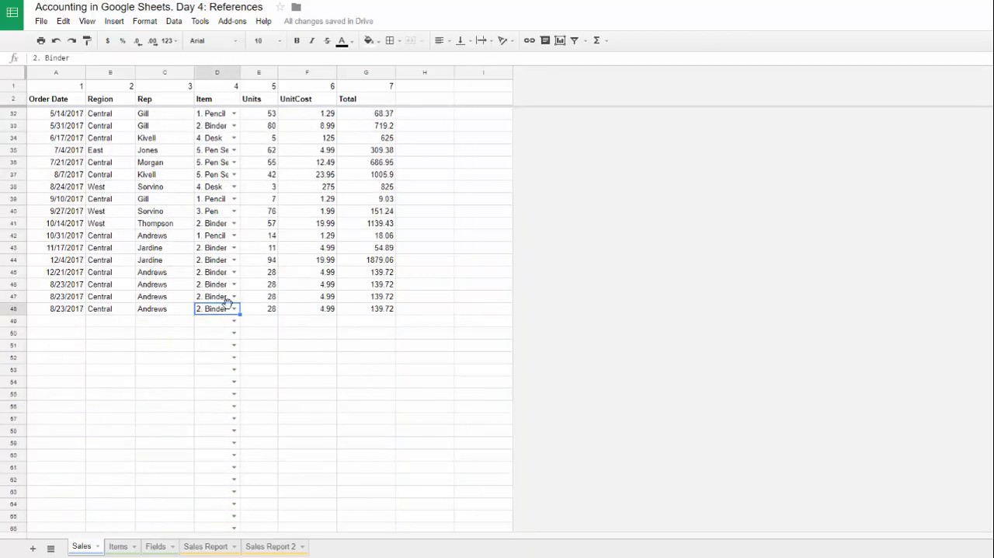
Step: Rename the third item in B5 of the Items sheet to Pen #1
left_click(128, 550)
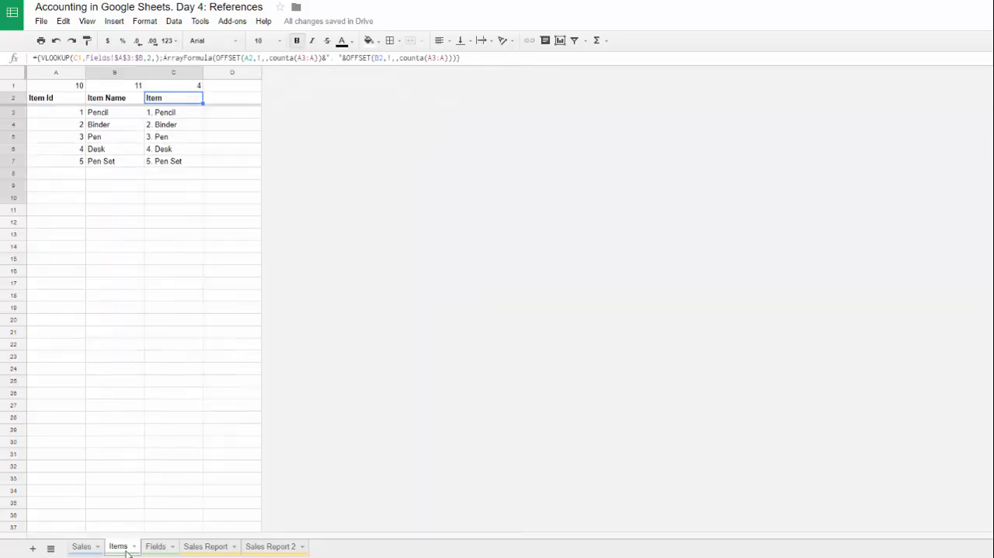
left_click(113, 151)
double_click(115, 138)
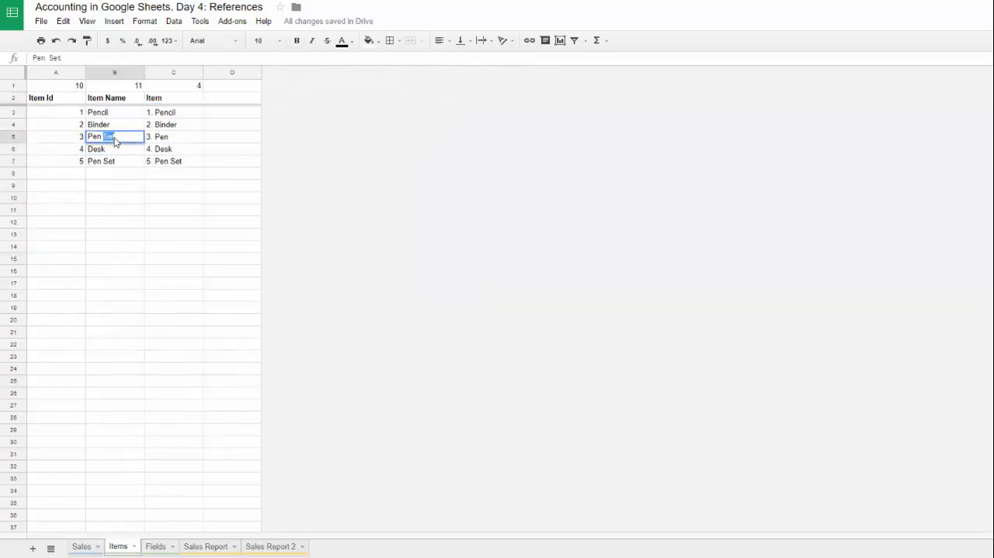
type("#1")
left_click(120, 202)
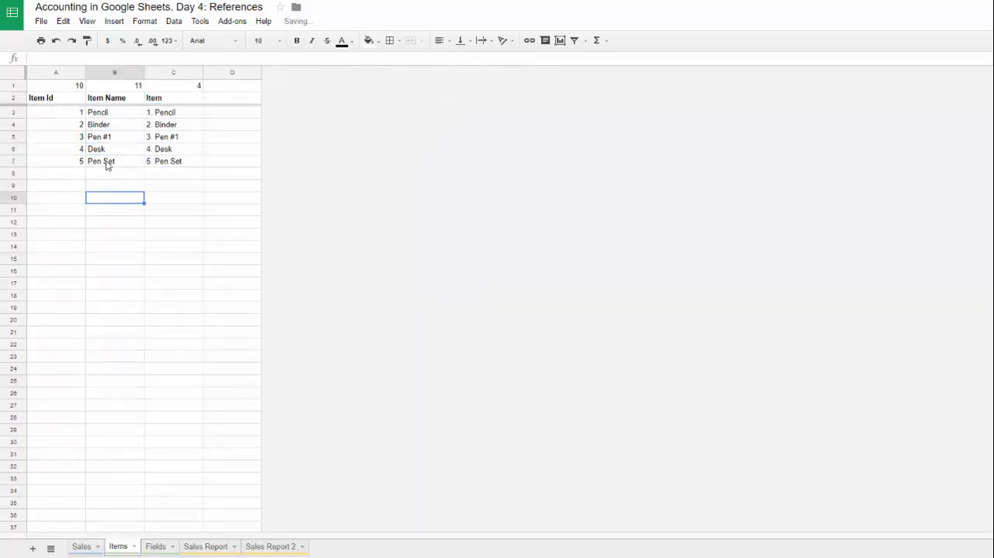
Step: Insert four columns to the right of column H on the Sales sheet
key("ctrl+shift+Page_Up")
left_click(213, 212)
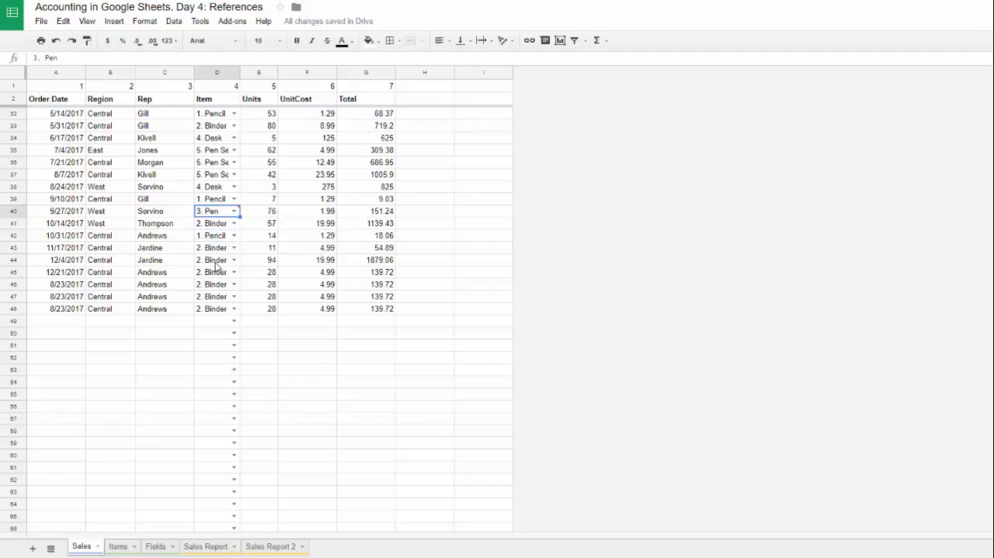
scroll(214, 316, "up", 2)
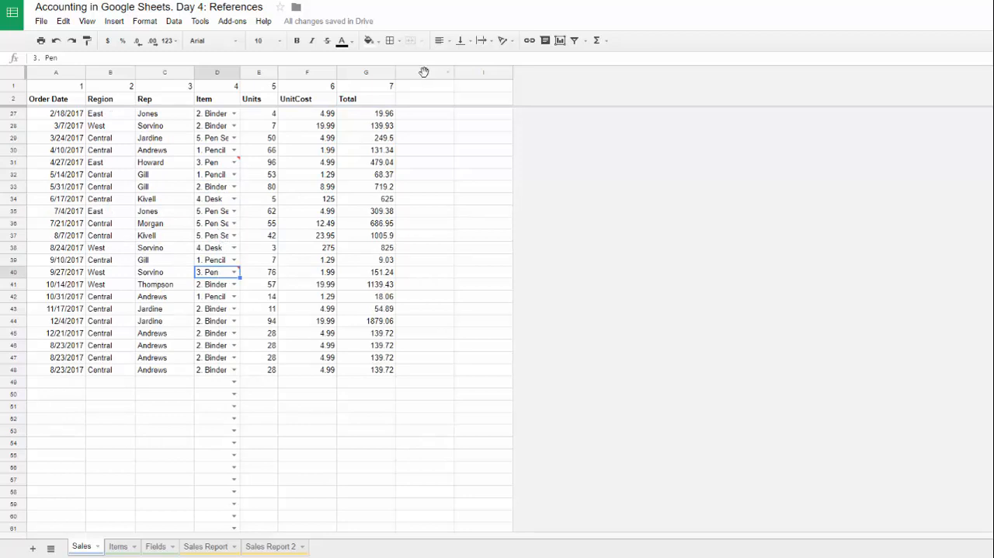
left_click_drag(424, 73, 267, 73)
right_click(298, 137)
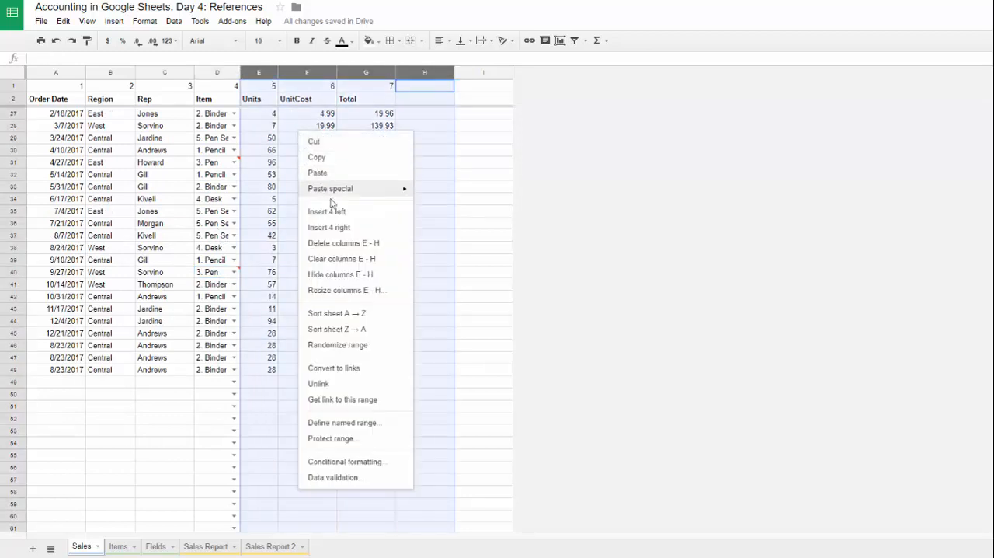
left_click(428, 104)
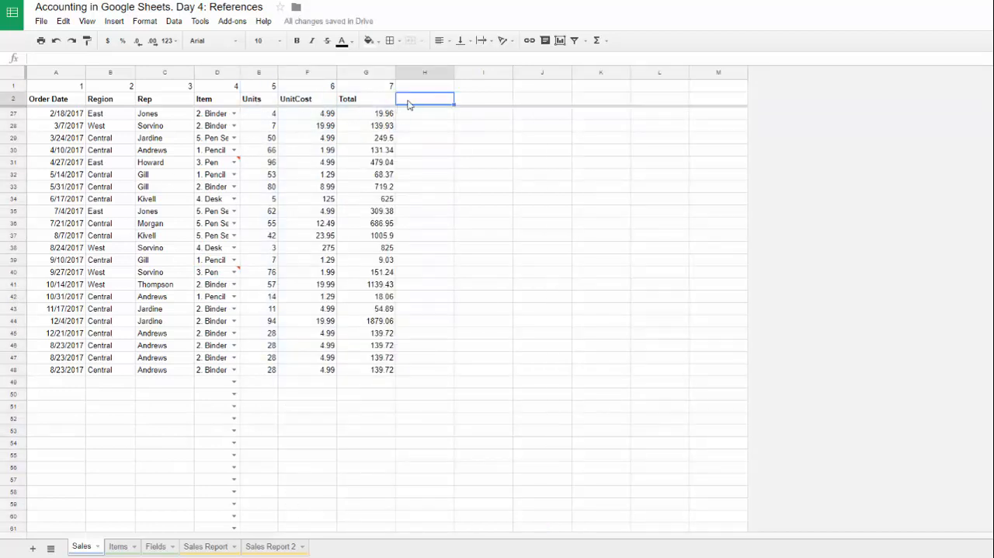
Step: Enter Item Id's field number 10 in H1 of the Sales sheet and copy the header lookup from G2 into H2
left_click(118, 546)
left_click(62, 89)
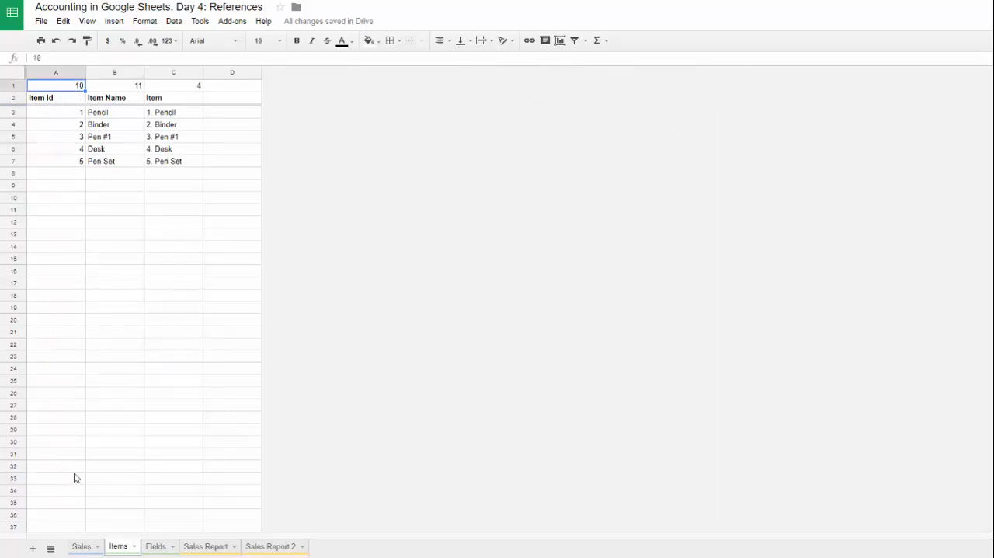
left_click(81, 546)
left_click(439, 87)
type("10")
key("Return")
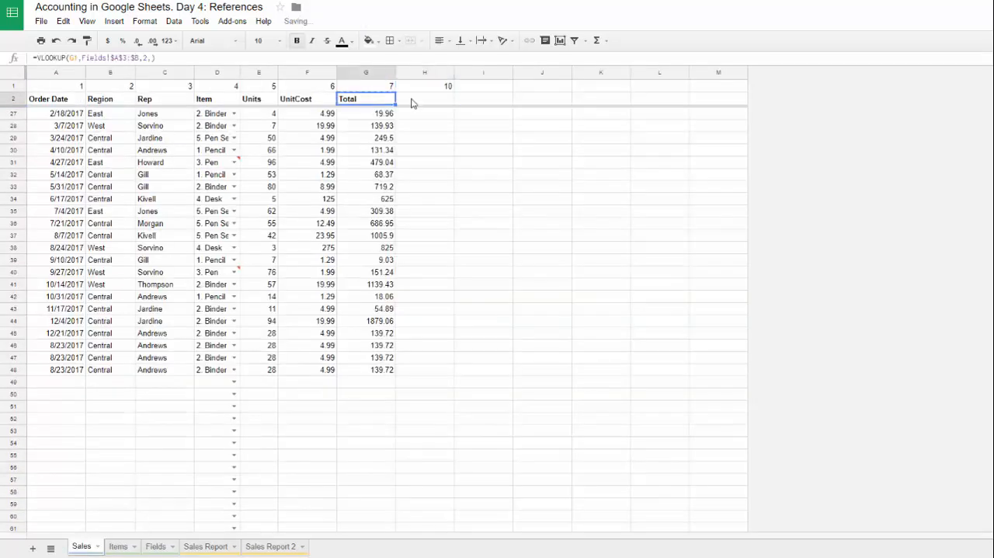
Step: Color the Item header text in C2 of the Items sheet dark yellow to mark it as a formula column
left_click(118, 546)
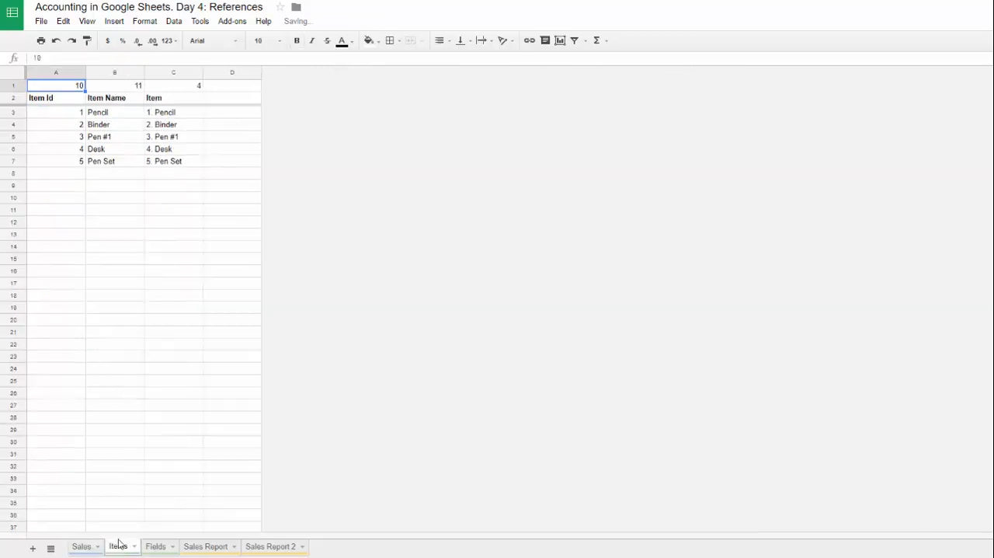
left_click(162, 98)
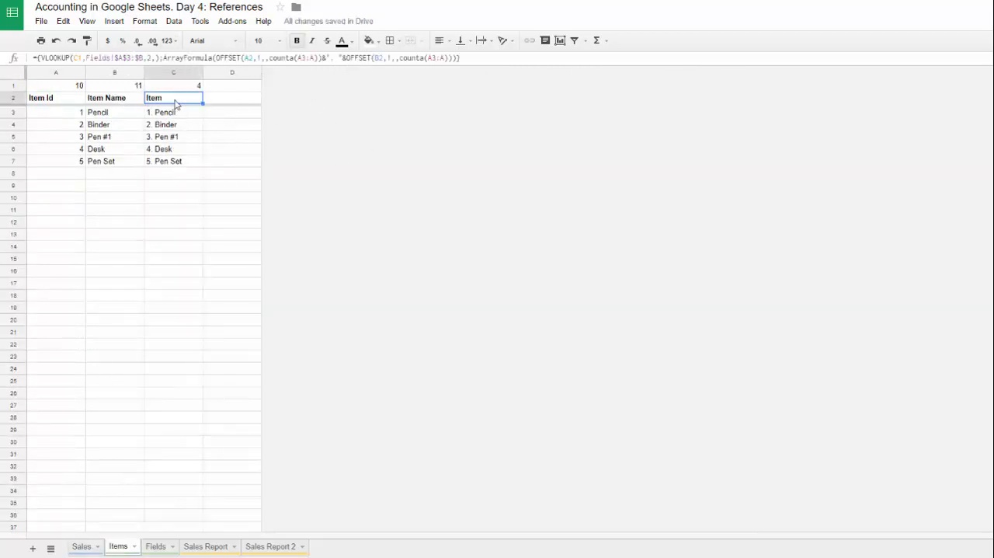
left_click(345, 42)
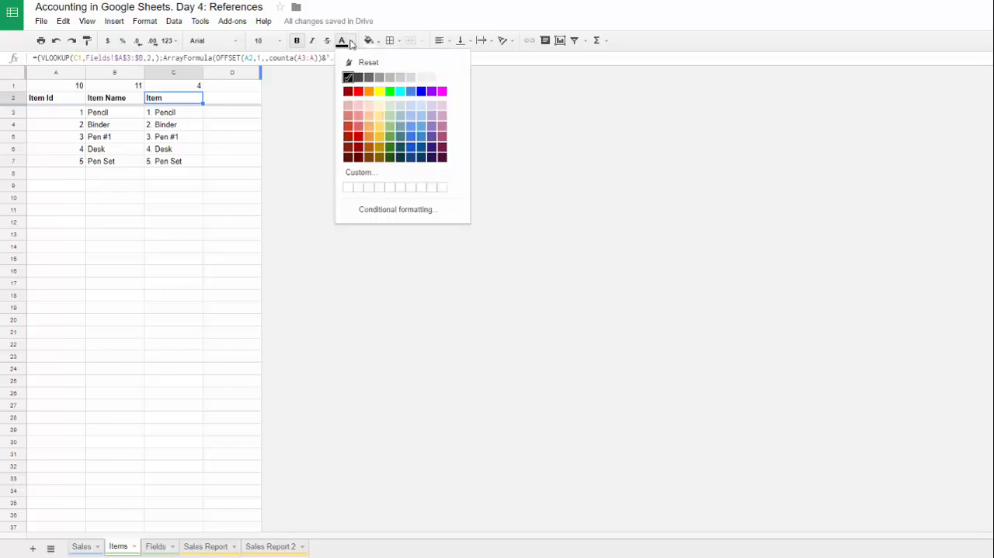
left_click(378, 149)
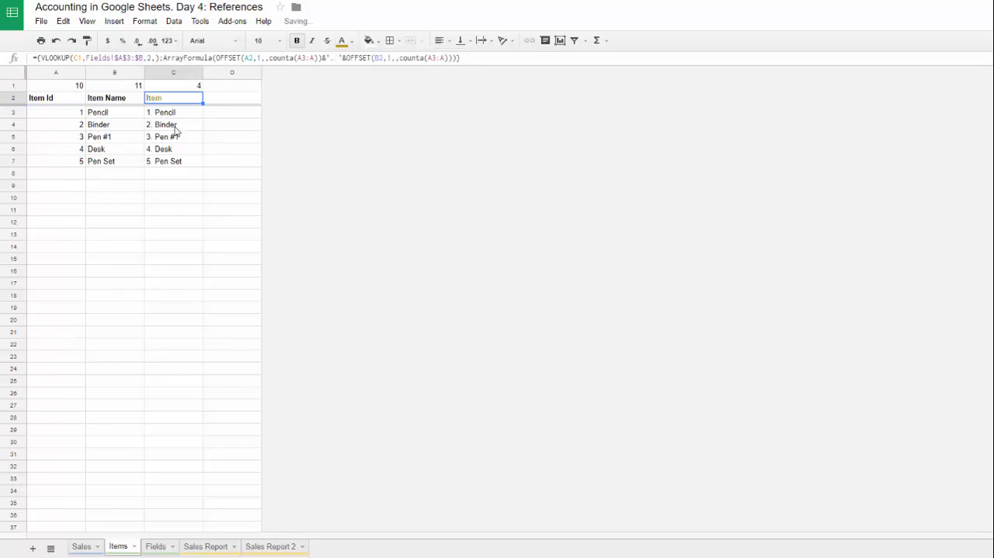
Step: Inspect the C2 array formula, and test it by overwriting C6 with ddddd and clearing that entry again
left_click(162, 147)
left_click(158, 99)
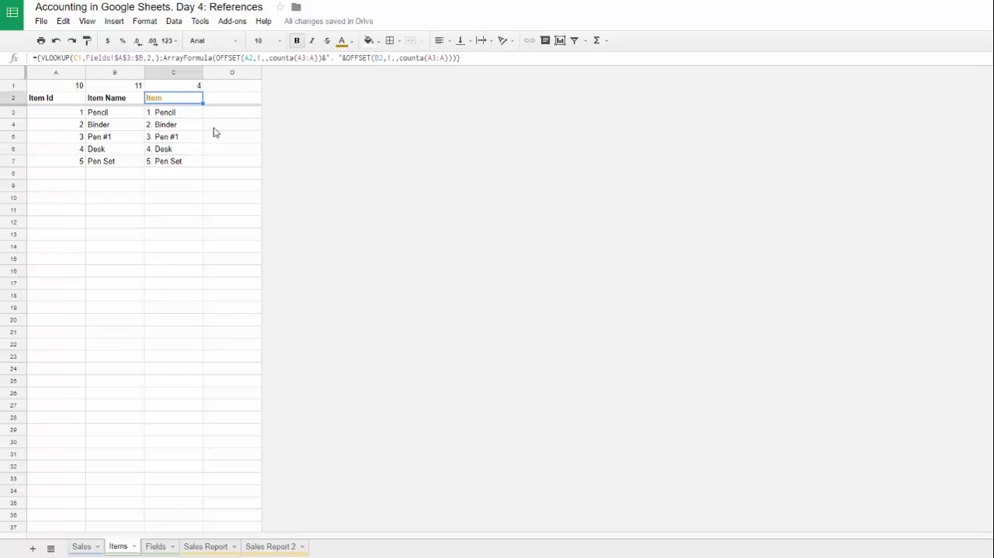
left_click(464, 59)
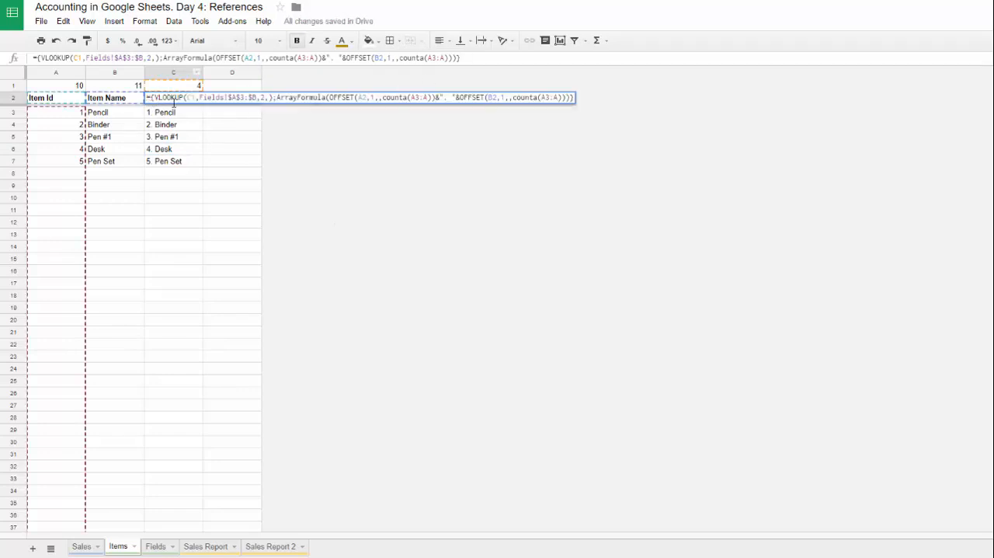
key("Tab")
left_click_drag(159, 114, 165, 171)
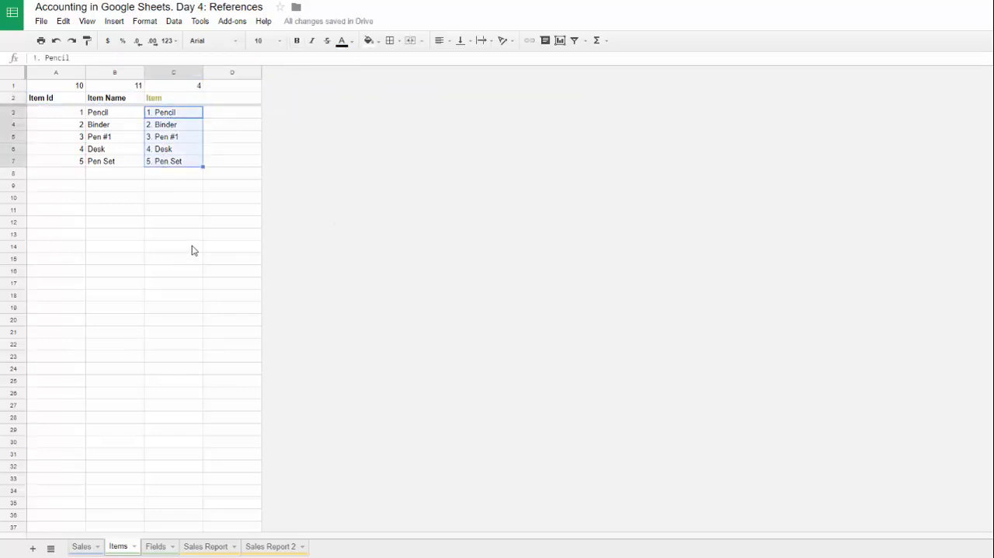
left_click(178, 197)
left_click(178, 148)
type("ddddd")
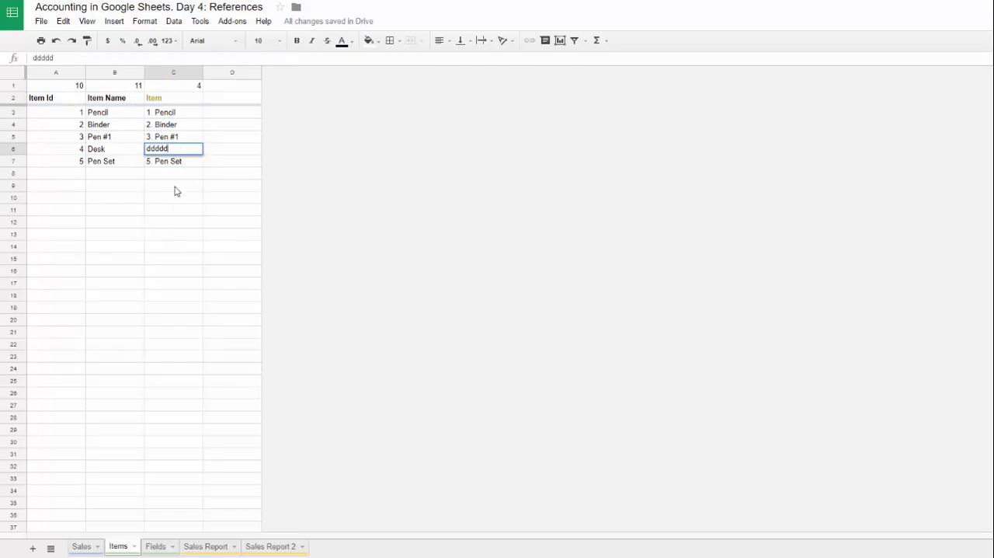
key("Return")
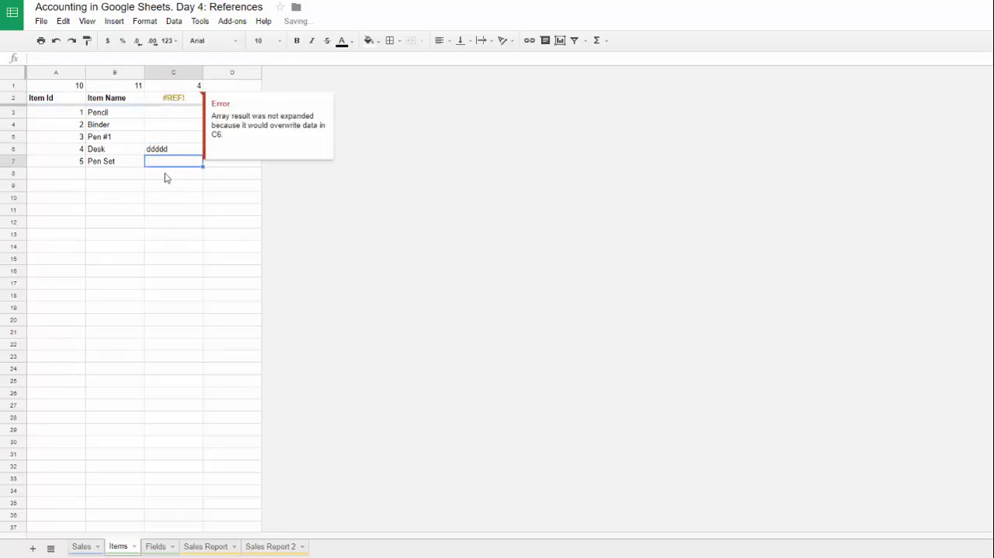
left_click(165, 151)
key("Delete")
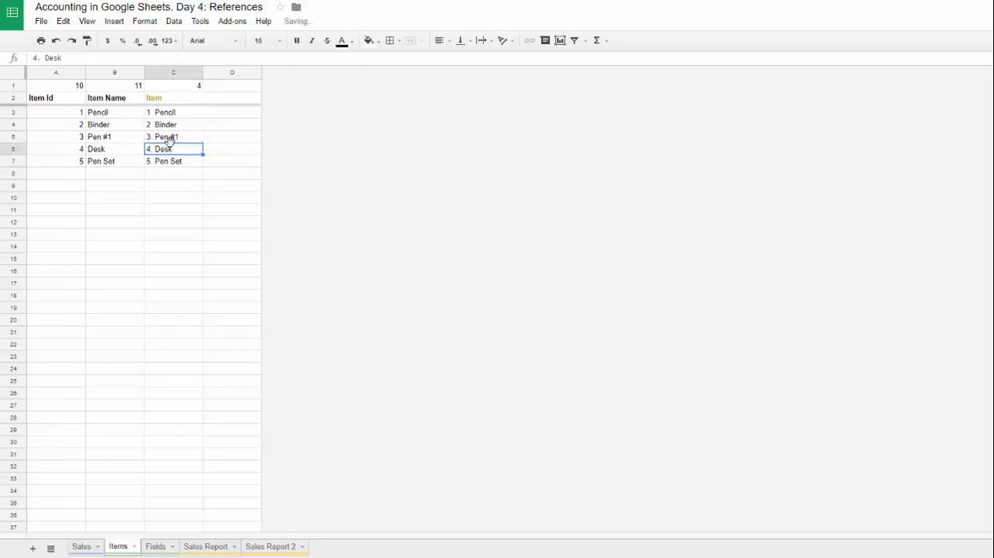
Step: Review the C2 formula once more along with the range C3:C7 that it fills
left_click(171, 101)
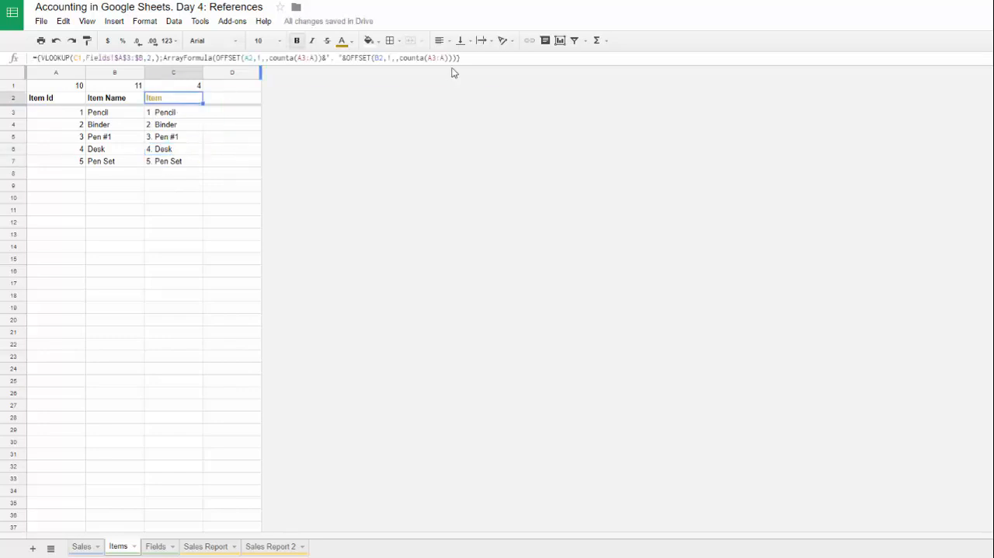
left_click(456, 62)
key("Tab")
left_click_drag(158, 114, 165, 163)
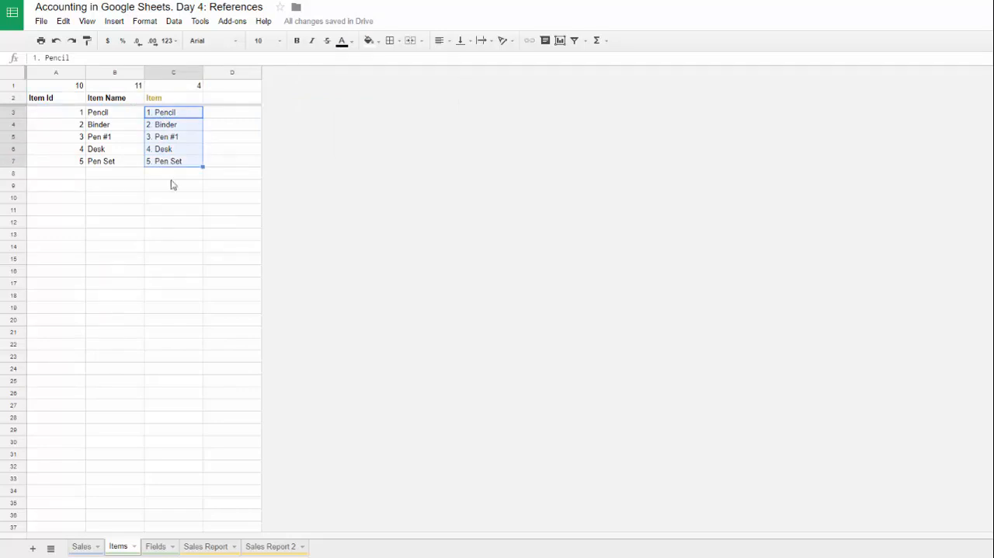
Step: Color the Item Id header text in H2 of the Sales sheet dark yellow
left_click(80, 546)
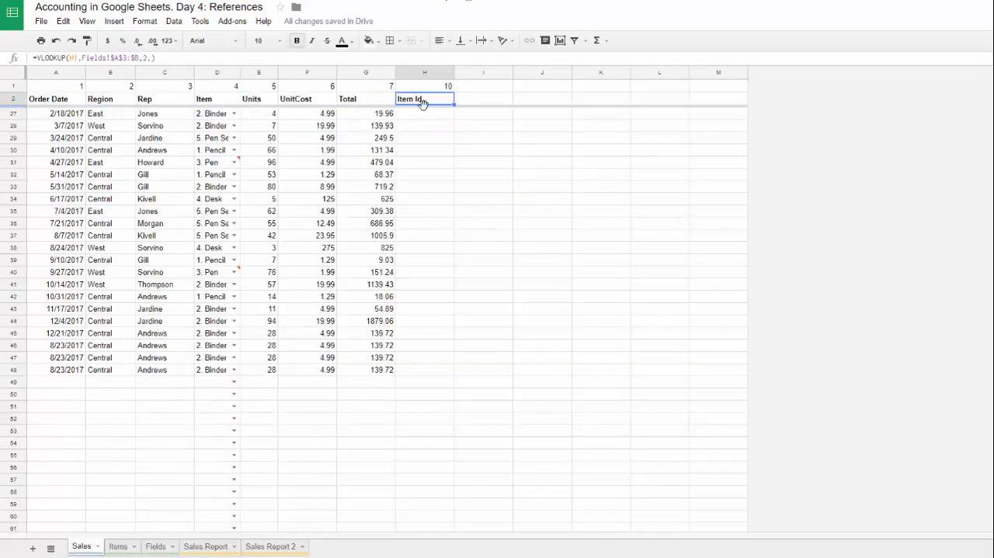
left_click(350, 47)
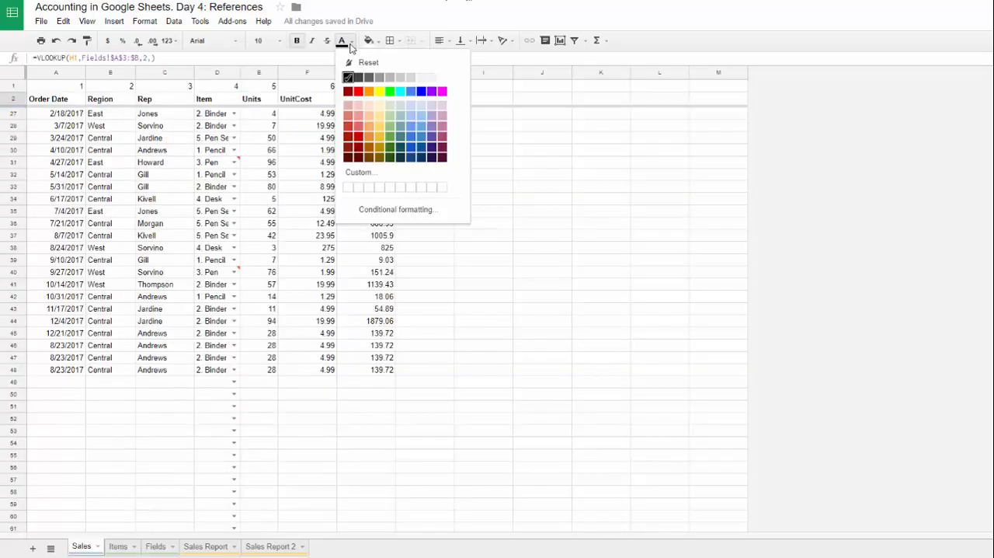
left_click(378, 138)
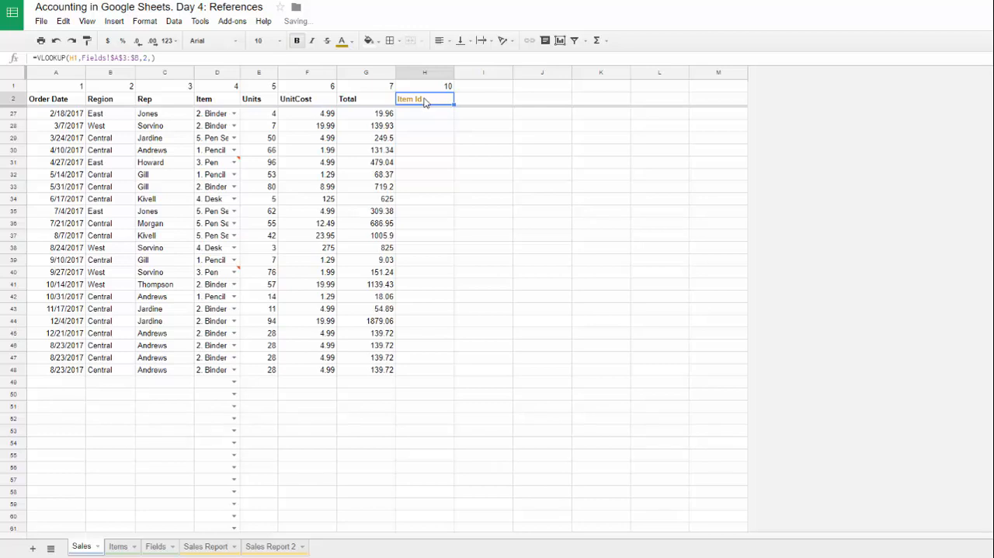
Step: Enter =REGEXEXTRACT(D3,"\d+") in H3 of the Sales sheet to extract the item's ID number
key("Down")
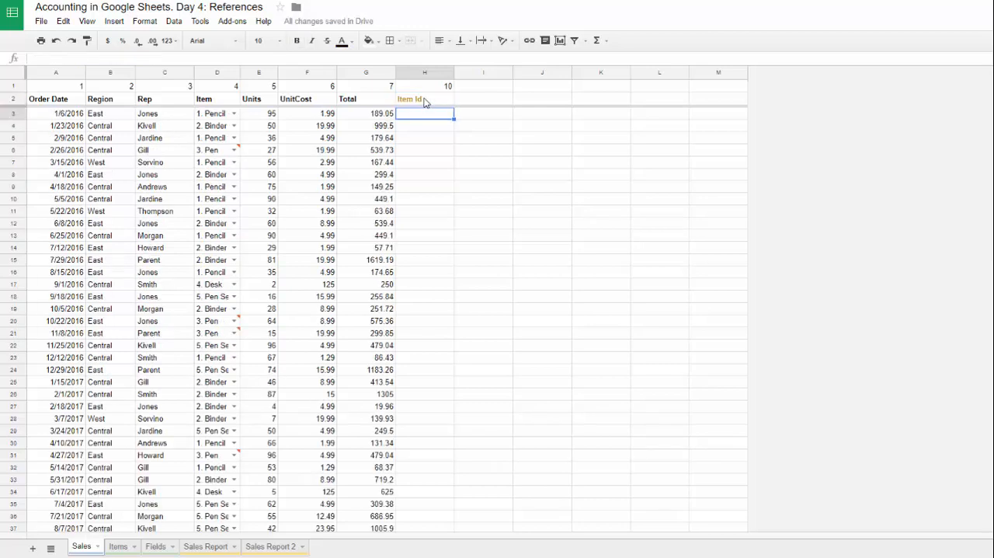
type("=")
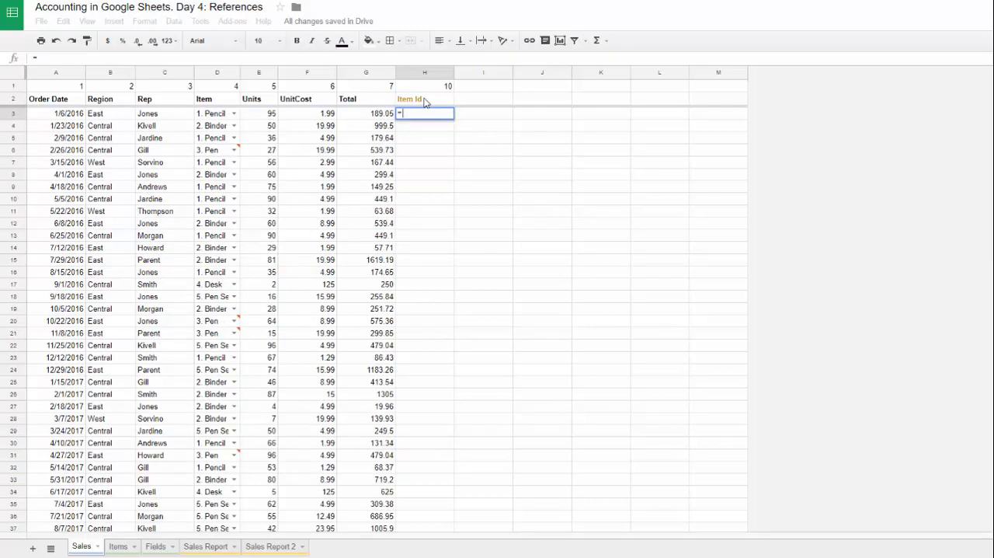
type("rege")
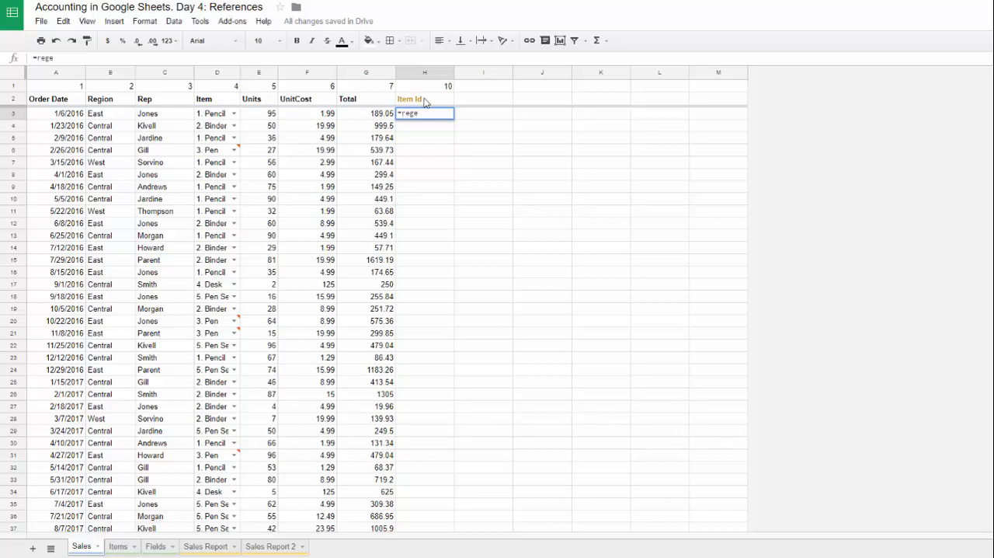
type("xe")
key("Tab")
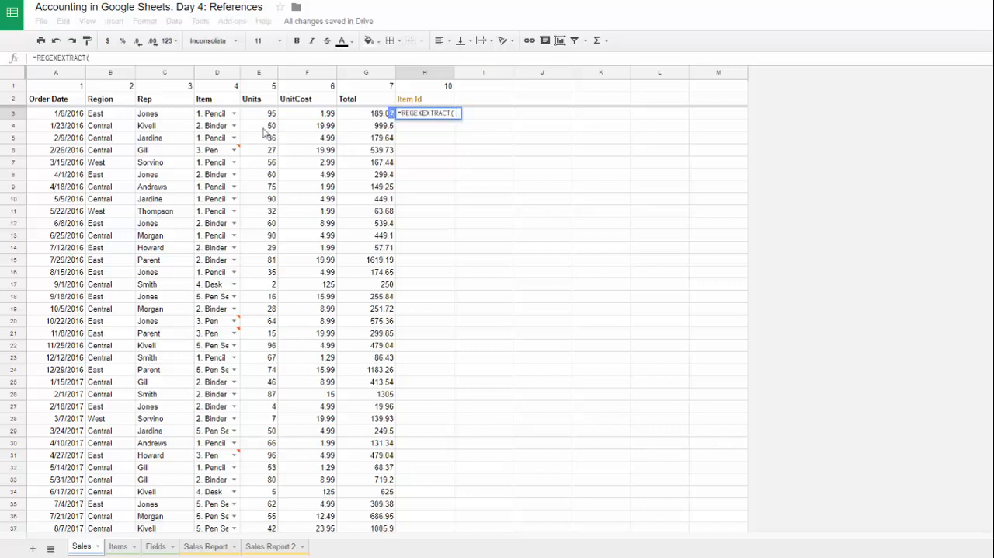
left_click(212, 116)
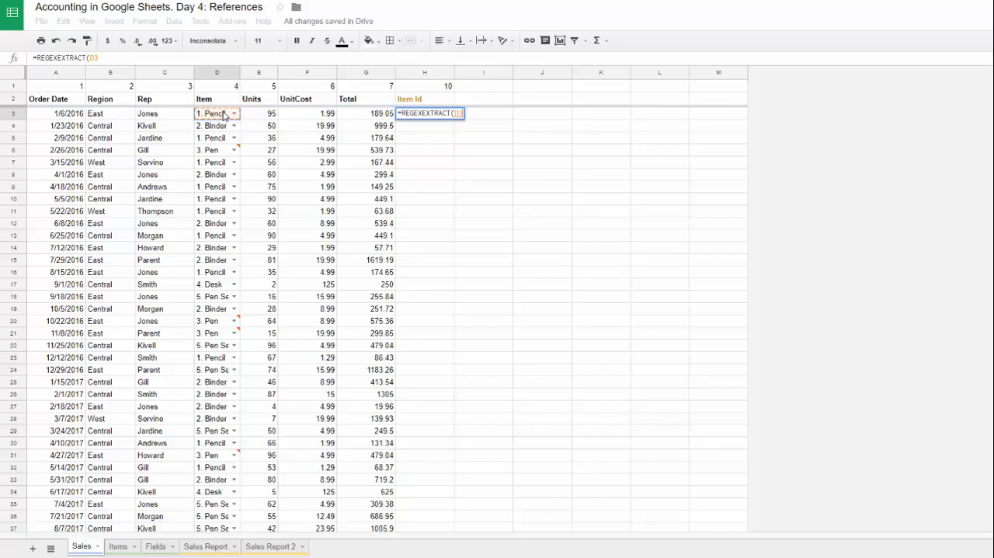
type(",\"\\d")
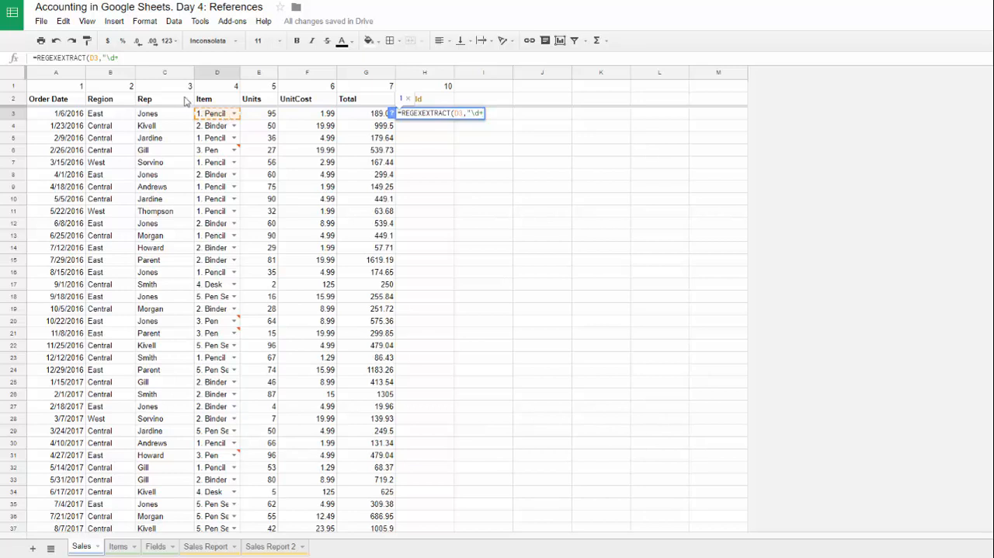
type("+\")")
key("Return")
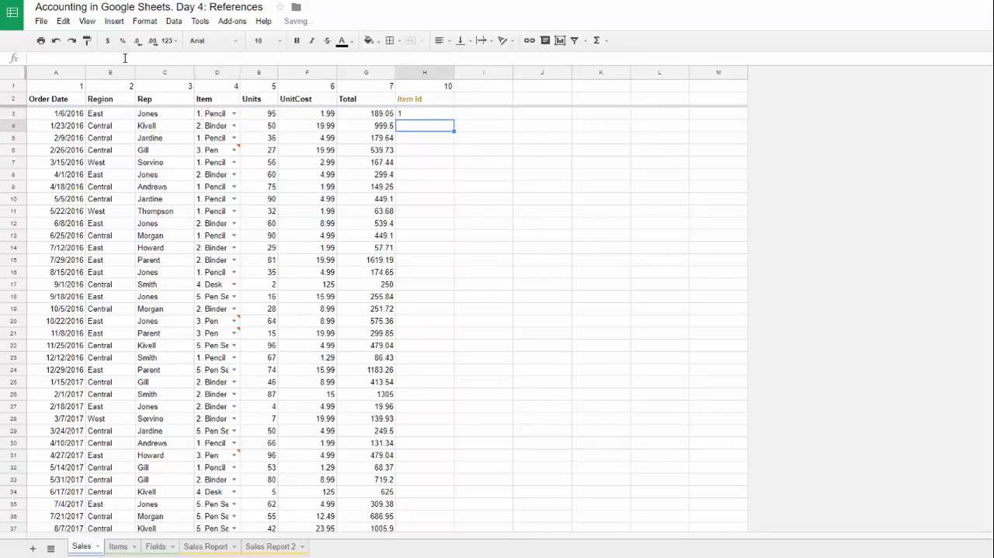
Step: Review the H3 formula against its source item in D3, and fill it down to H23
left_click(439, 114)
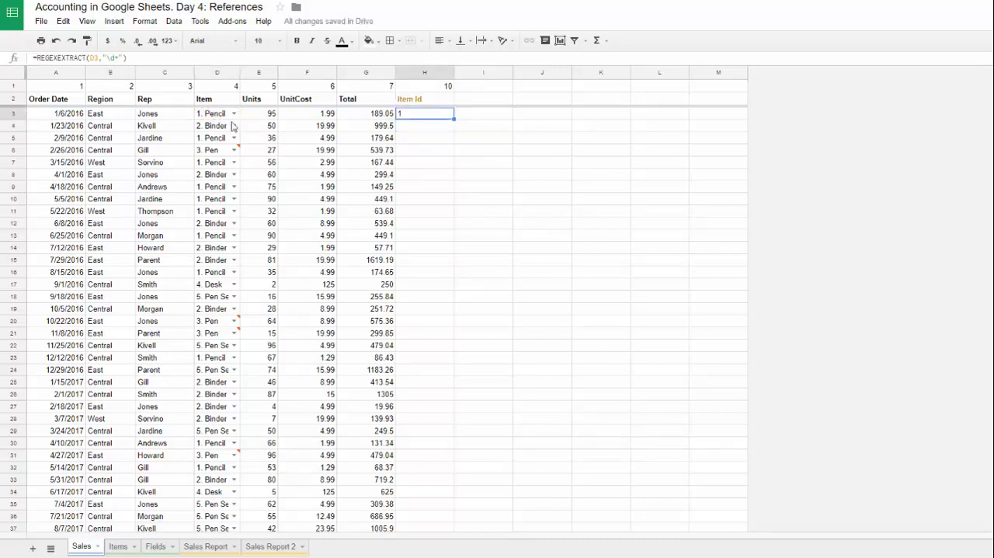
left_click(211, 117)
key("Right")
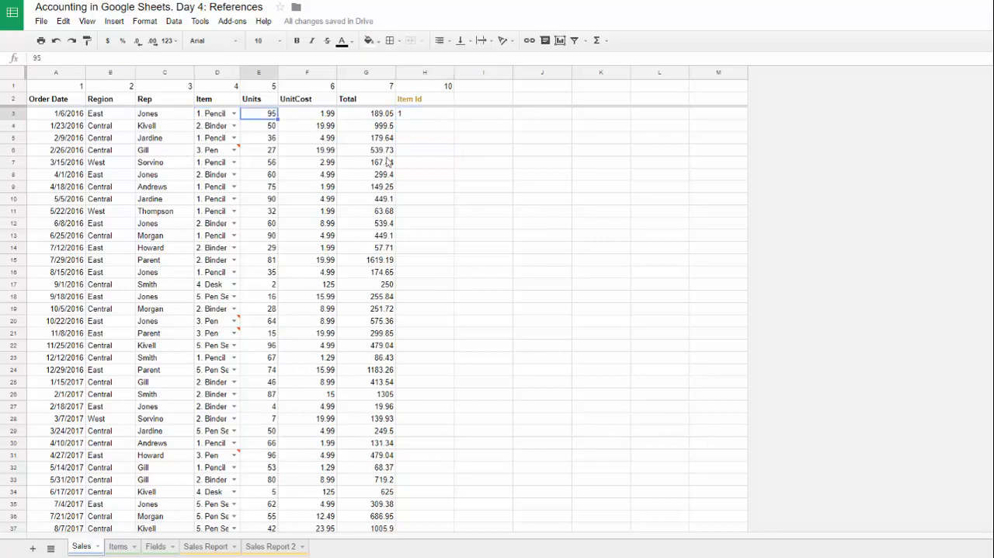
left_click(401, 116)
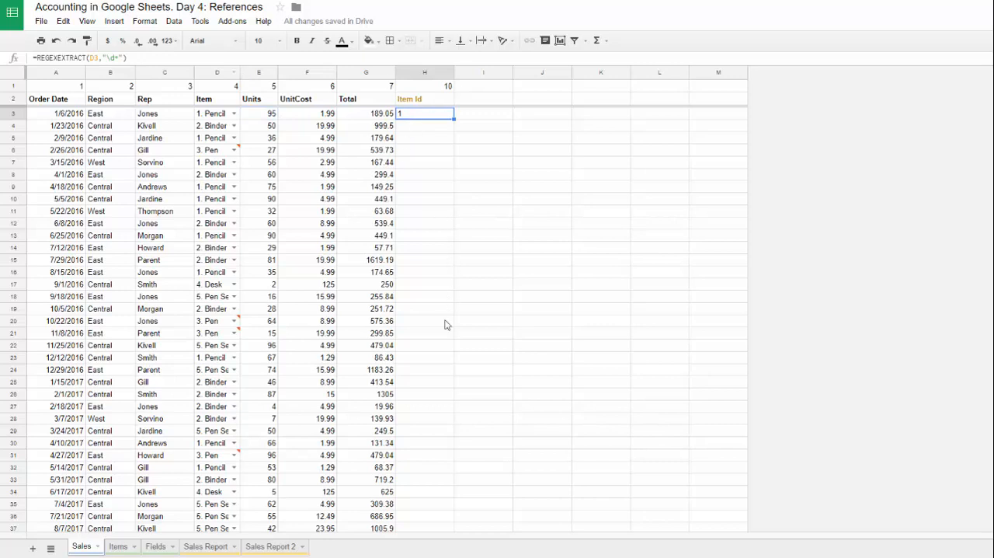
left_click(435, 354, "shift")
key("ctrl+d")
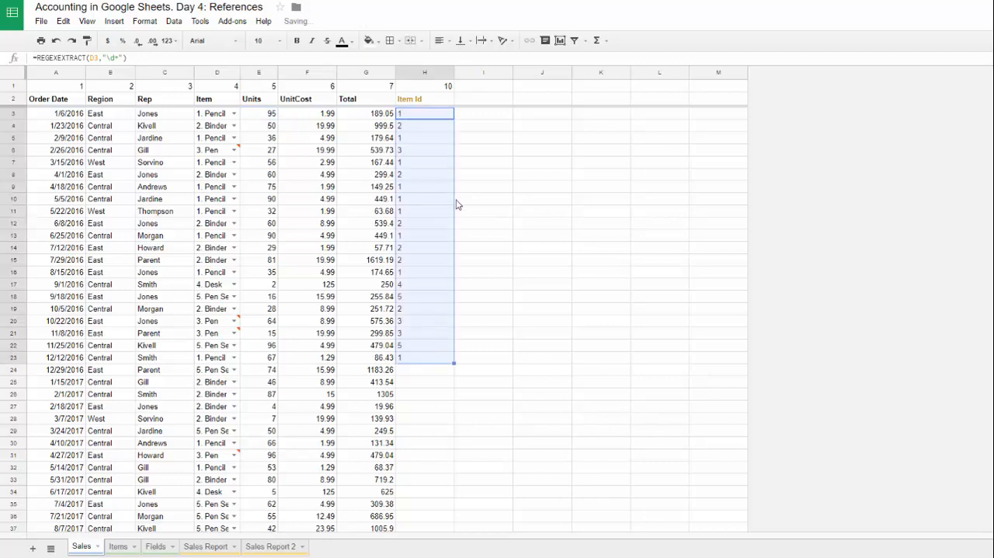
Step: Check the filled Item Id formulas in several cells between H3 and H17
left_click(408, 124)
left_click(411, 162)
left_click(412, 237)
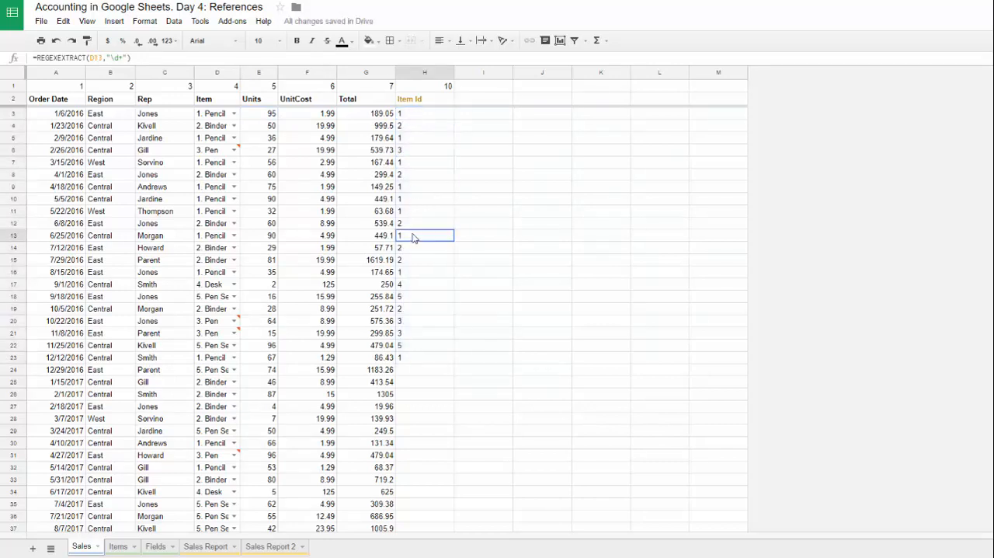
left_click(412, 286)
left_click(416, 186)
left_click(415, 115)
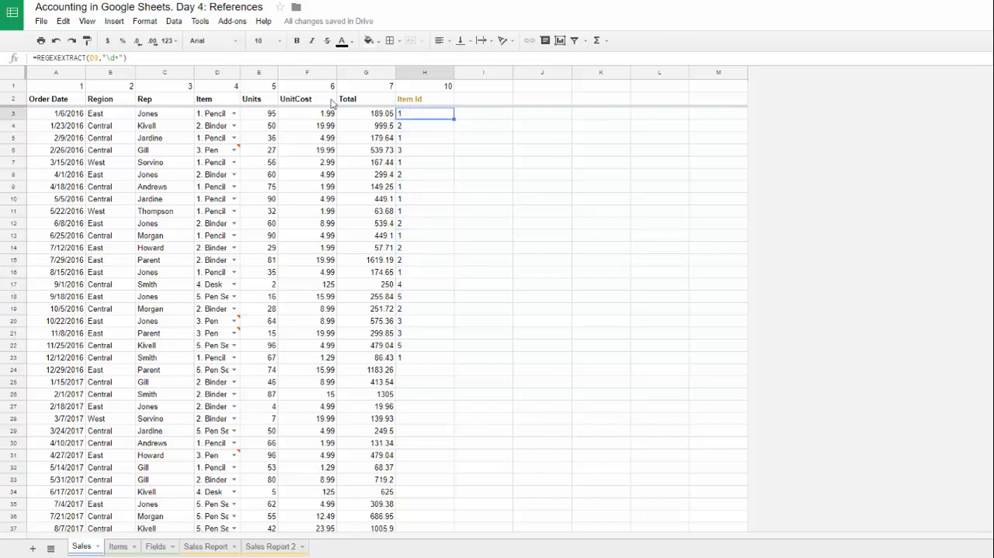
Step: Append *1 to the REGEXEXTRACT formula in H3 to convert the extracted text to a number
left_click(146, 58)
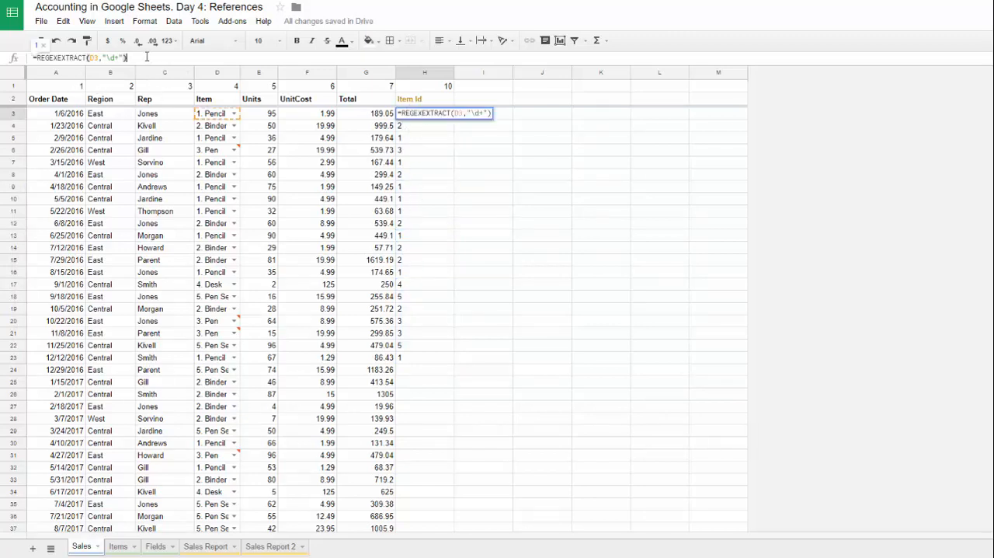
type("*")
key("BackSpace")
key("Return")
Step: Fill the revised H3 formula down to H23 as a test, and clear H4:H23 again
left_click_drag(424, 115, 415, 365)
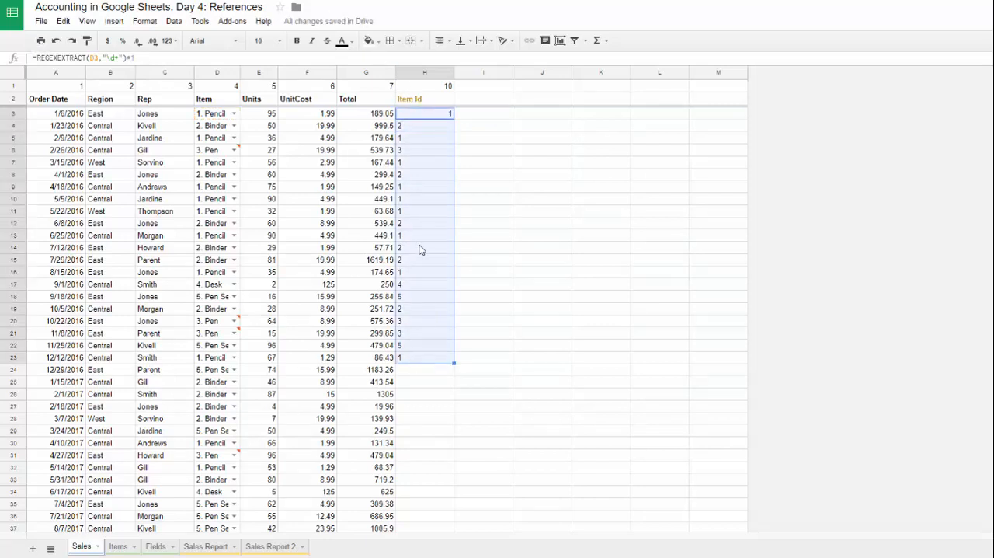
key("ctrl+d")
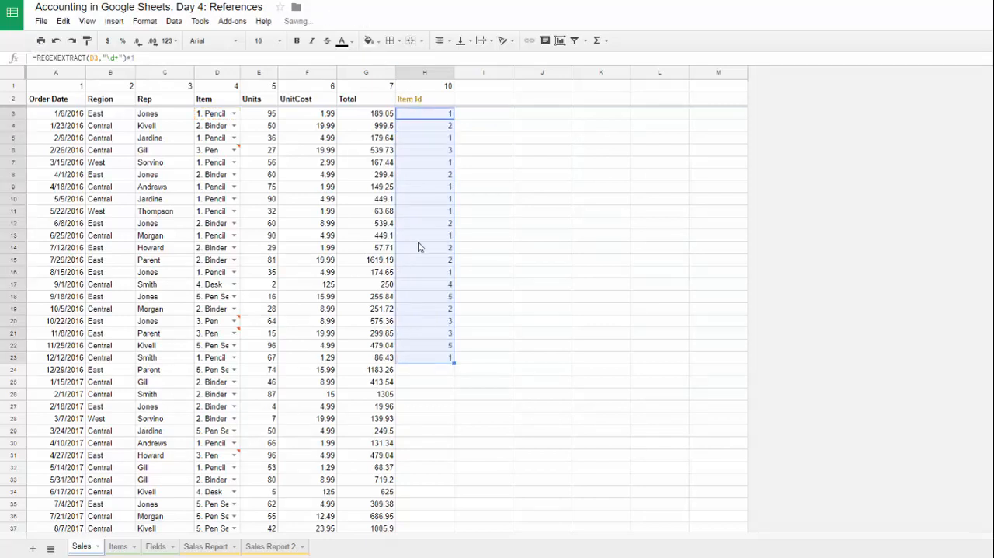
left_click(437, 129)
key("ctrl+shift+Down")
key("Delete")
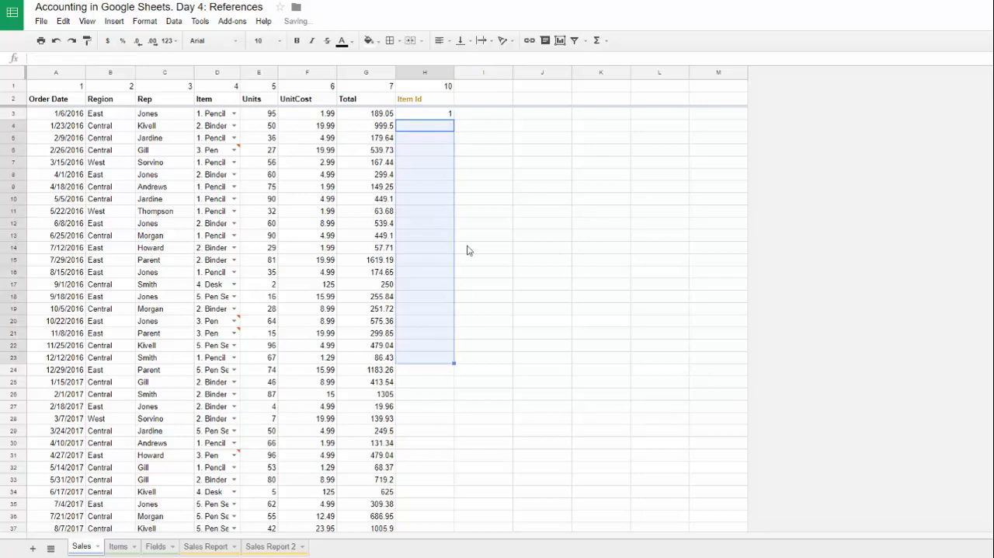
Step: Replace the D3 reference in the H3 formula with OFFSET(D2,1,,COUNTA(A3:A))
left_click(429, 116)
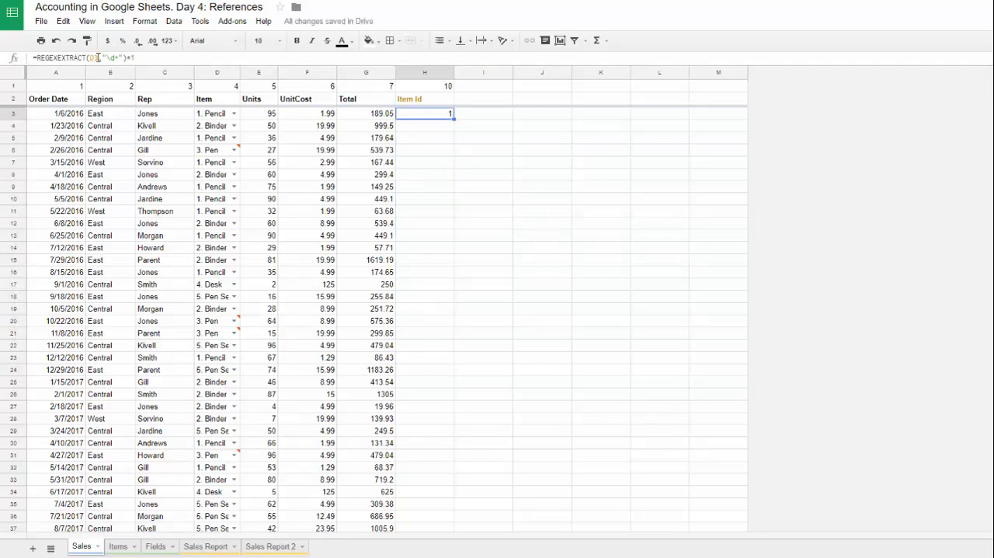
double_click(94, 57)
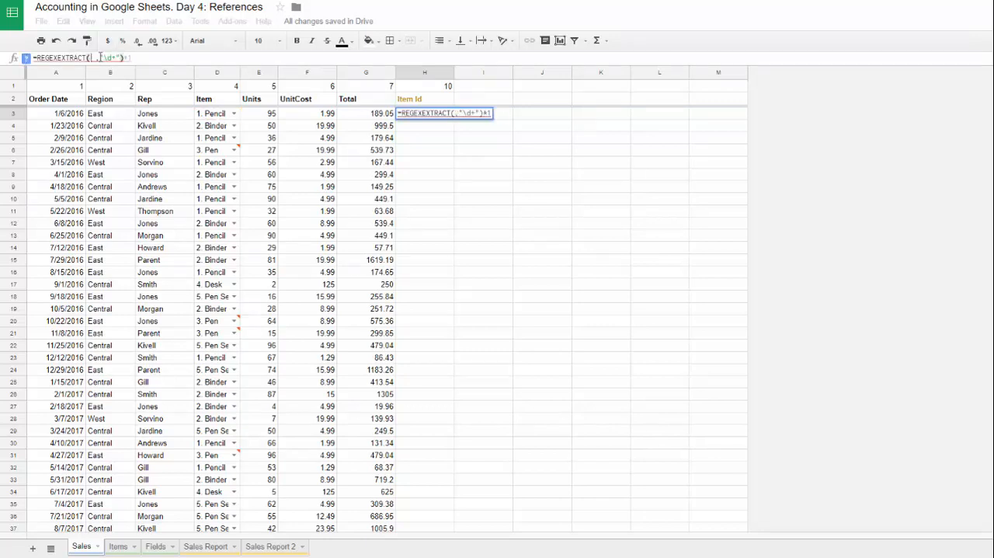
type("OFFSET(")
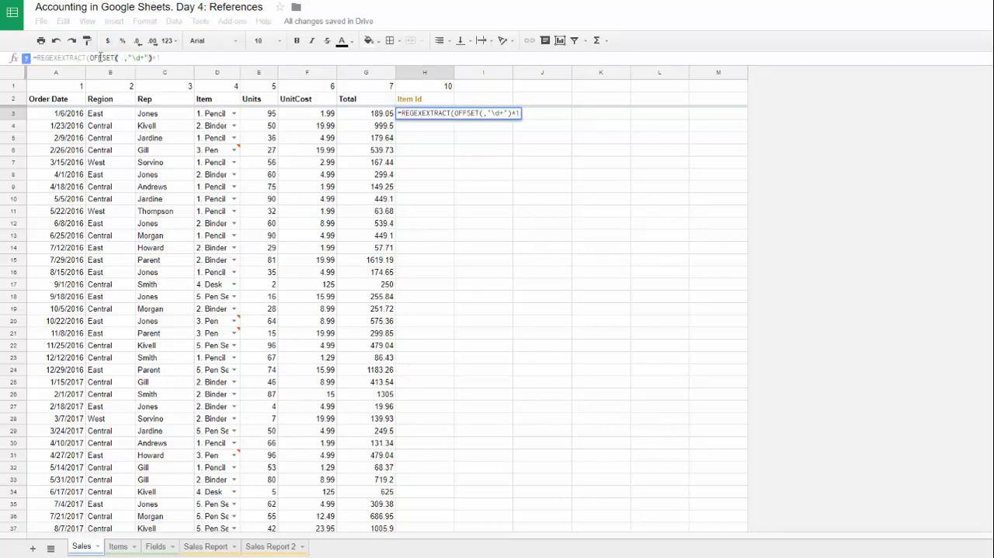
type("d2,1")
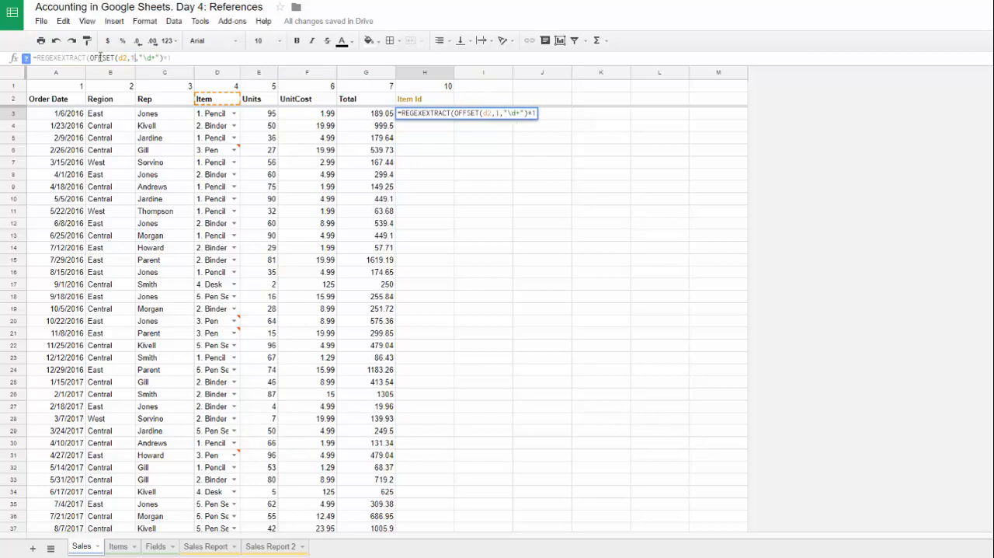
type(",,")
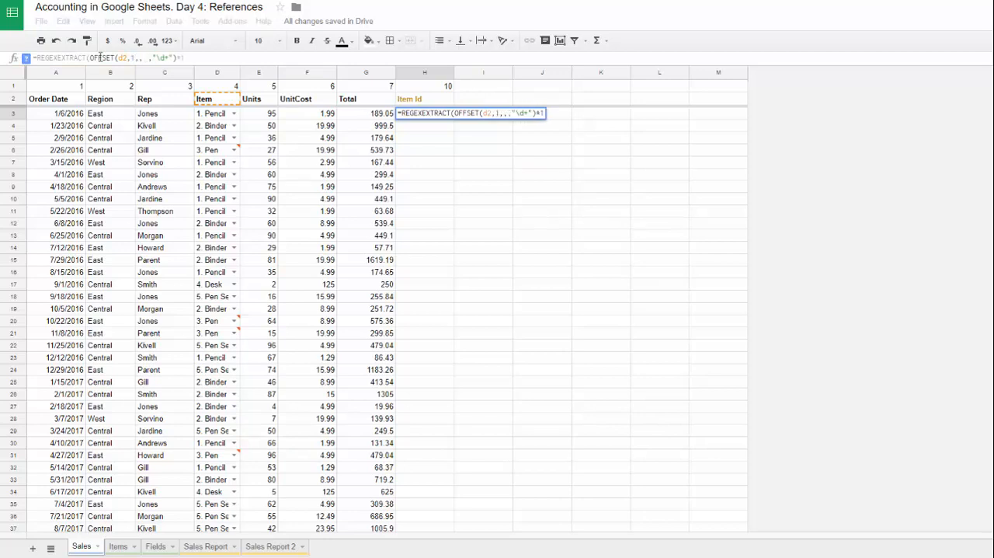
type("COUNTA(")
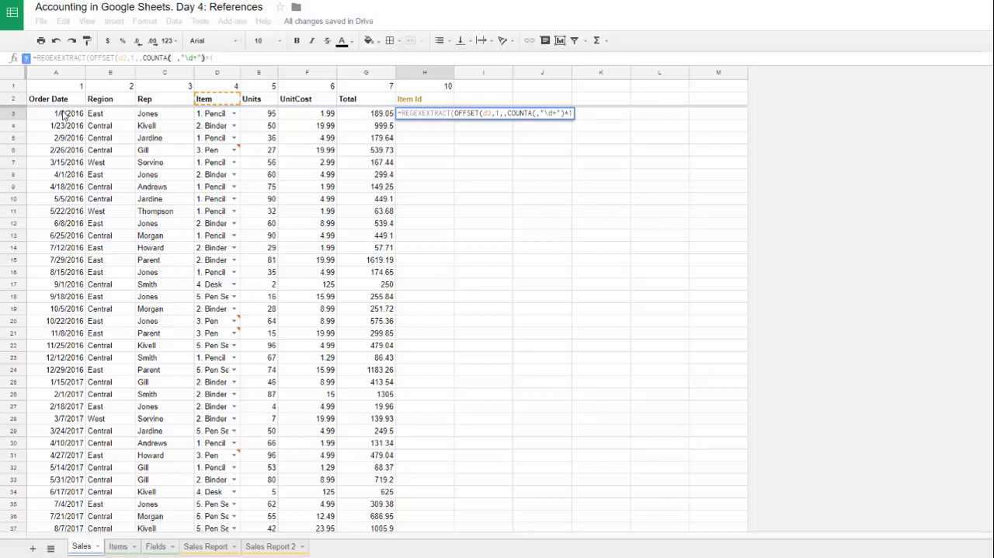
left_click_drag(64, 117, 53, 225)
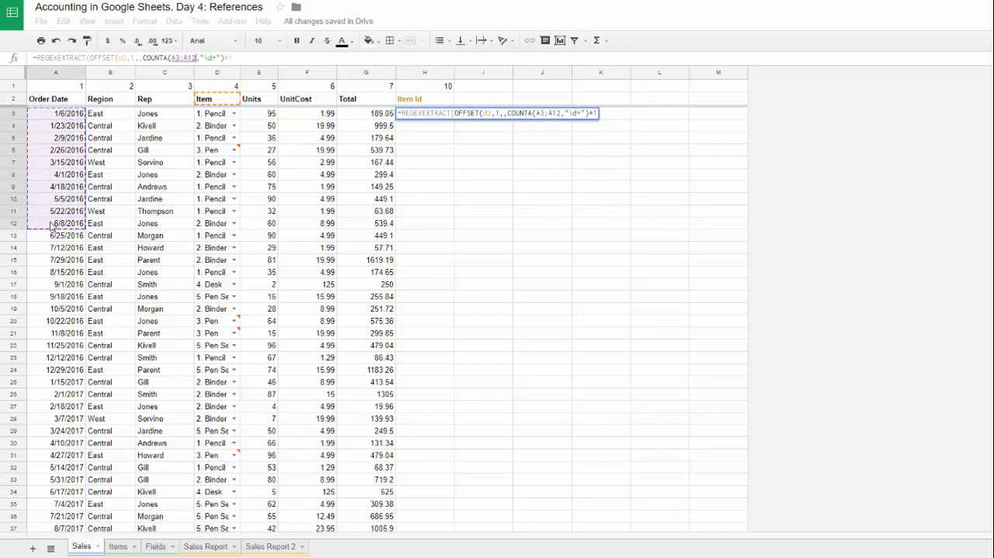
key("BackSpace")
key("BackSpace")
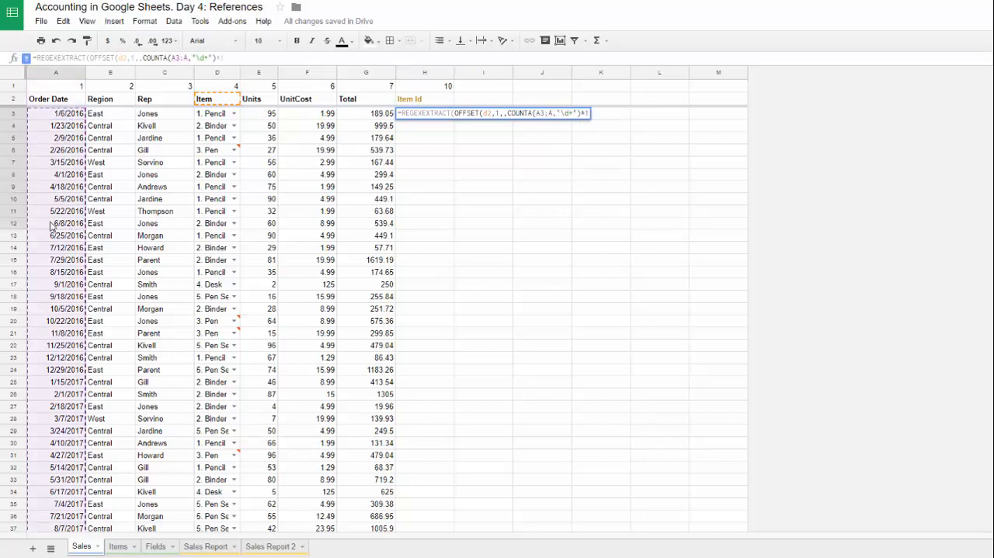
type("))")
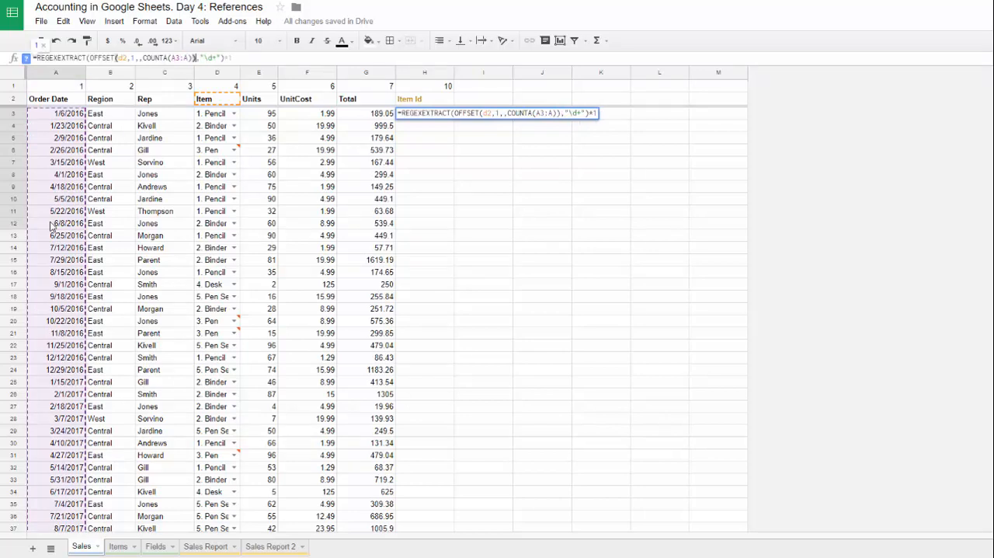
key("Return")
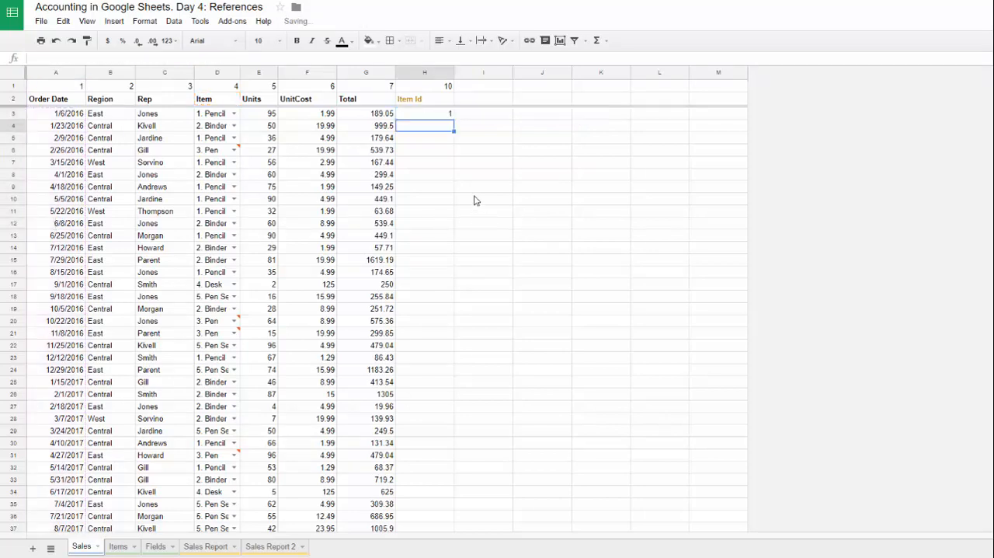
Step: Wrap the H3 formula in ArrayFormula to extract the item IDs for all sales rows
left_click(415, 115)
left_click(273, 57)
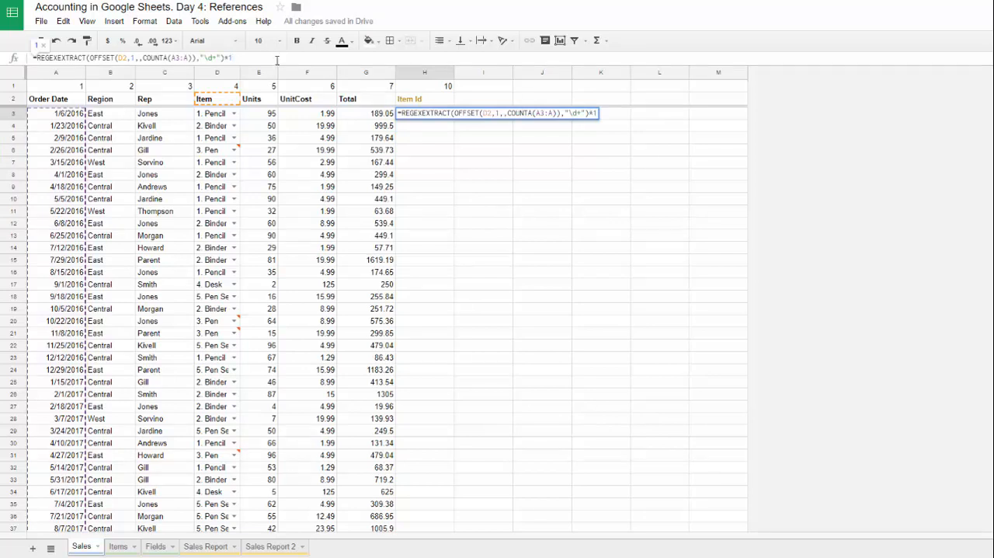
key("Return")
left_click(440, 116)
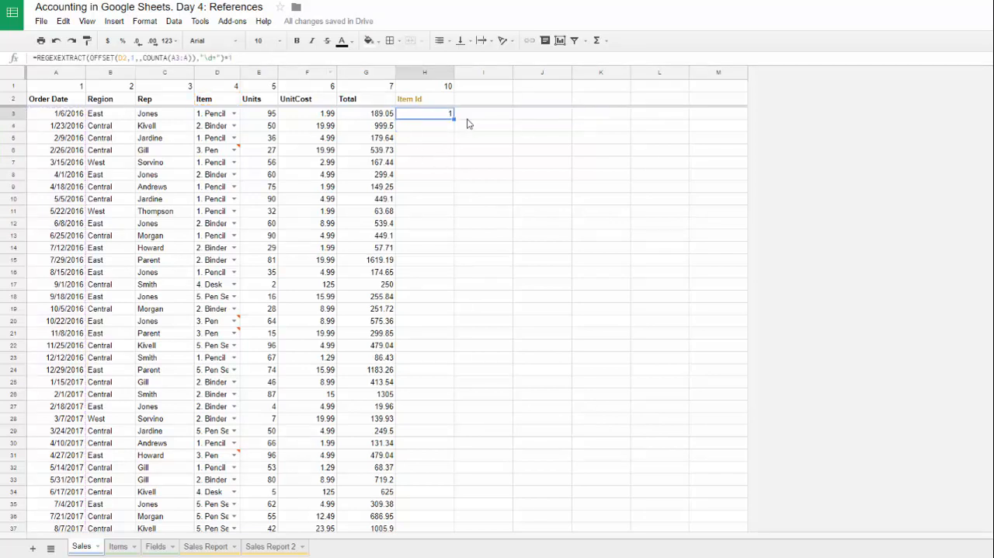
left_click(264, 58)
key("ctrl+shift+Return")
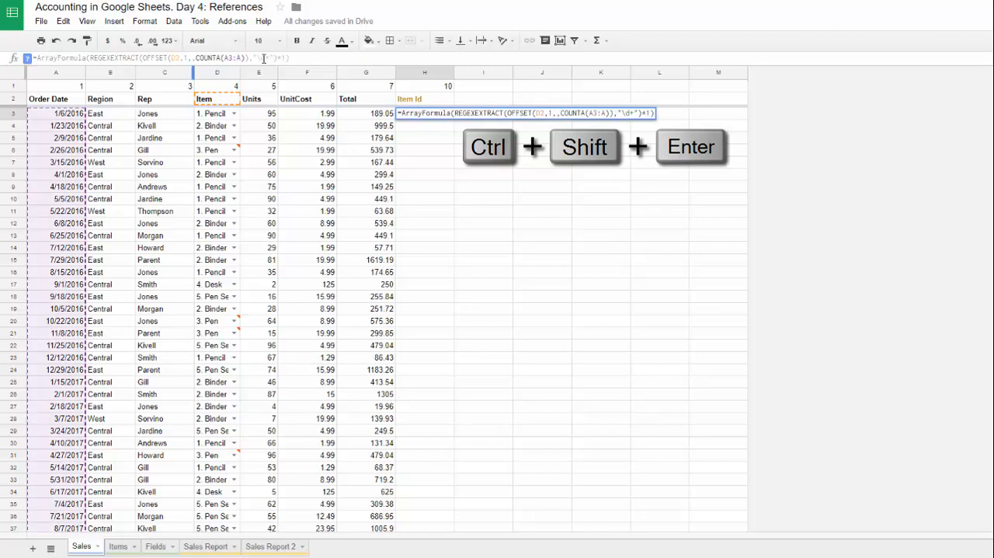
Step: Check the end of the Item Id column, and start row 49 with order date 8/24/2017 and item 3. Pen #1
key("ctrl+Down")
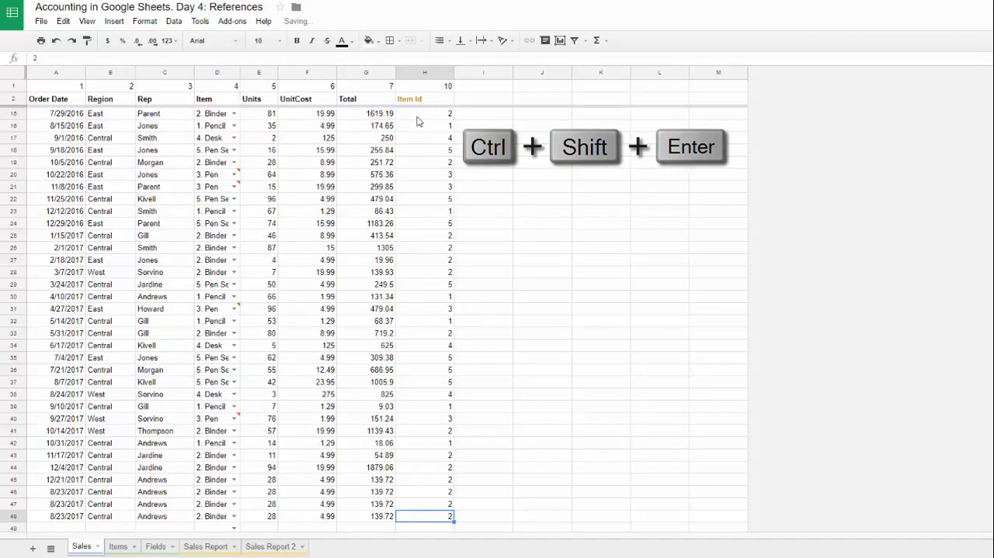
scroll(53, 487, "down", 2)
left_click(49, 444)
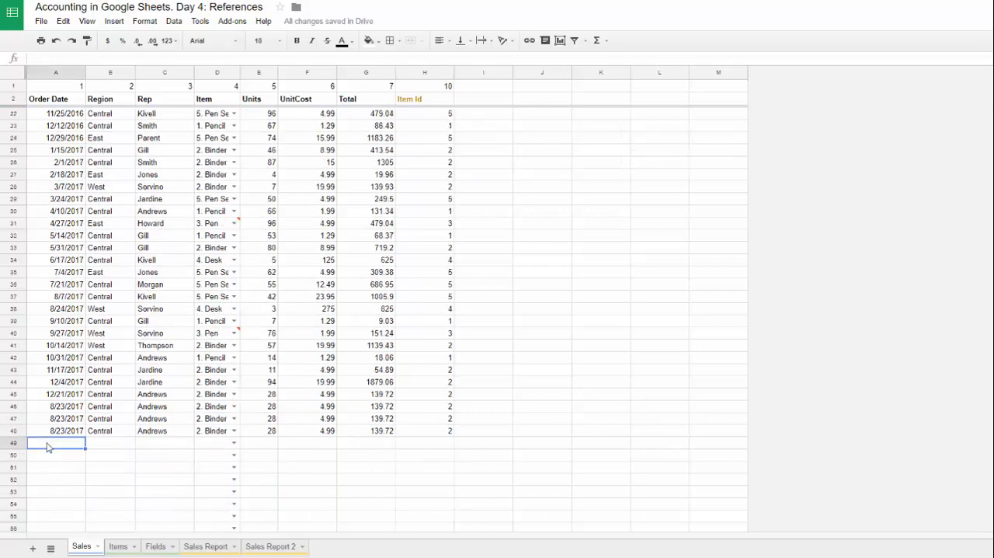
type("8/24/2017")
key("Tab")
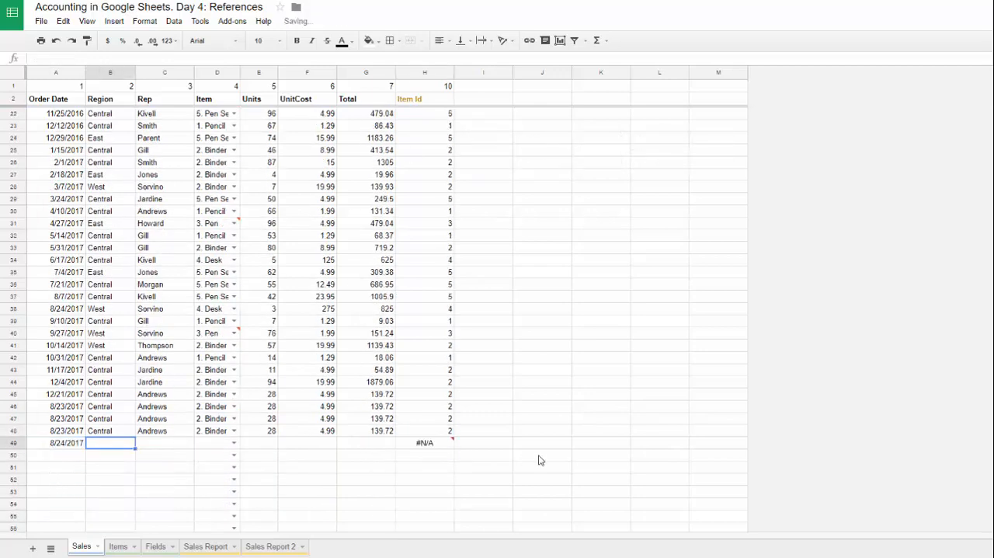
key("Tab")
key("Tab")
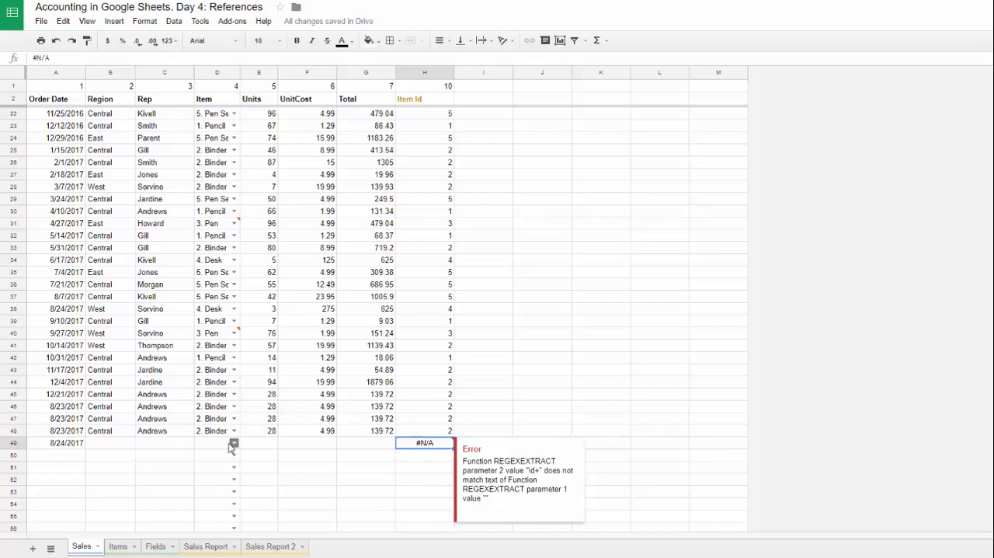
left_click(233, 443)
left_click(219, 486)
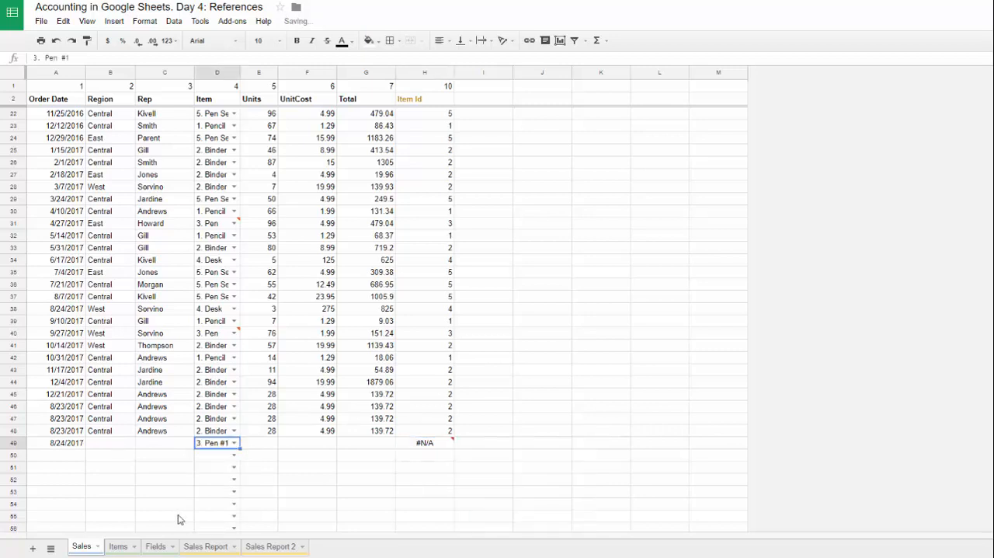
Step: Compare the Item Id in H49 with the item entered in D49
left_click(436, 444)
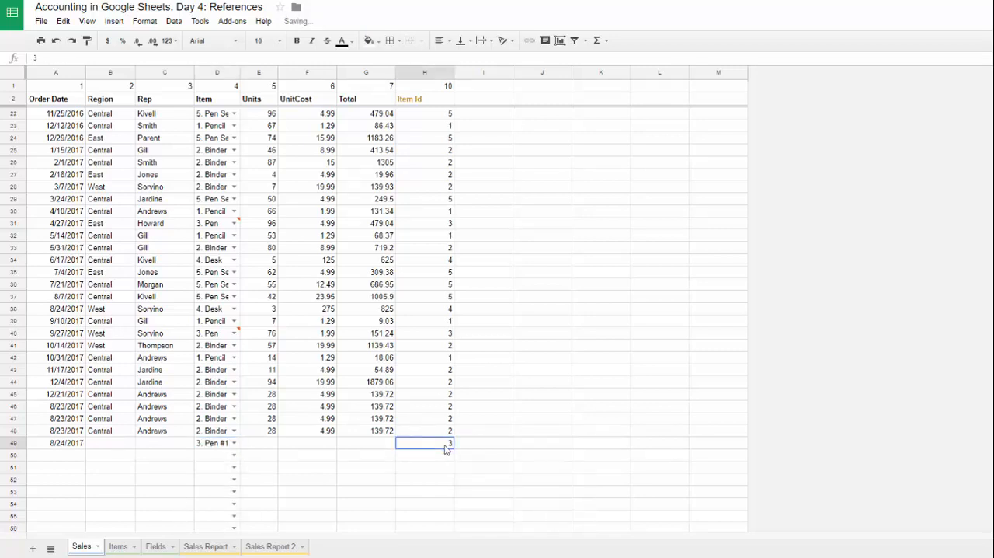
left_click(221, 445)
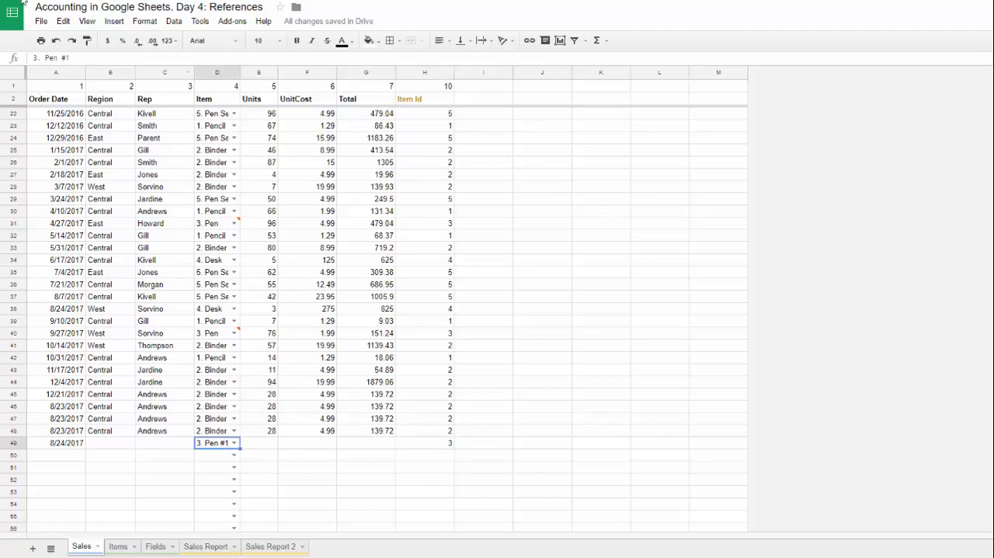
left_click(66, 57)
key("Escape")
left_click(444, 445)
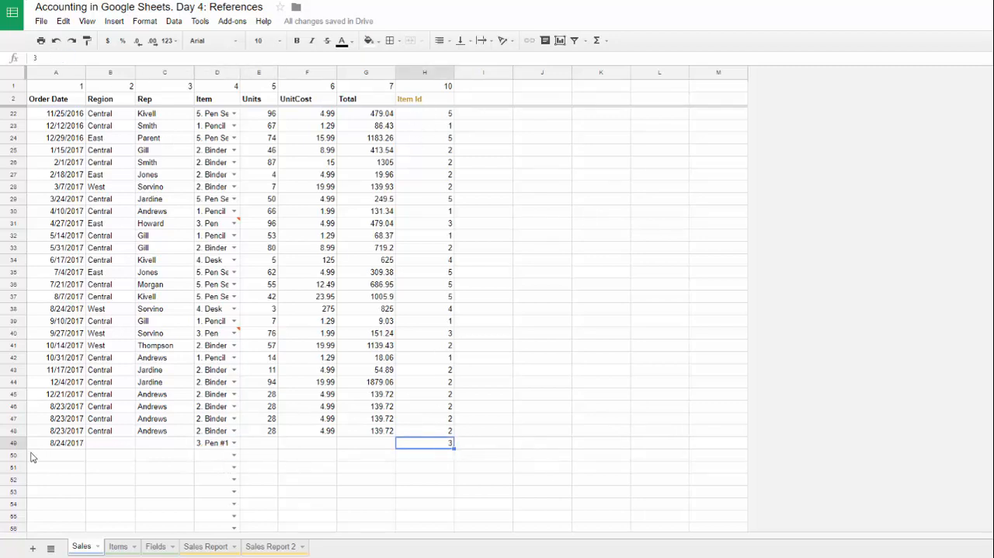
Step: Cut the ArrayFormula expression out of H3 and leave the cell empty
left_click(432, 347)
key("ctrl+Up")
key("Down")
key("Down")
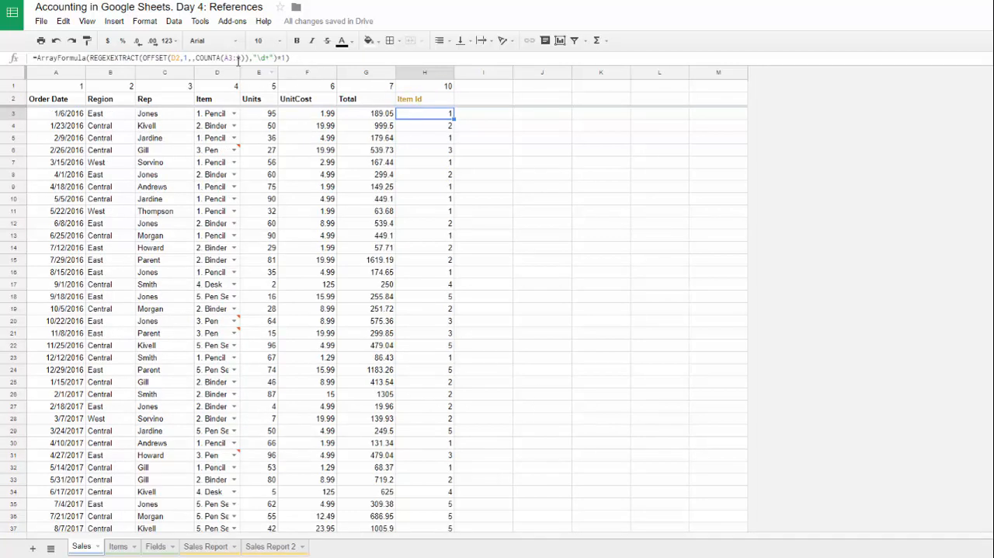
triple_click(40, 57)
key("ctrl+c")
key("BackSpace")
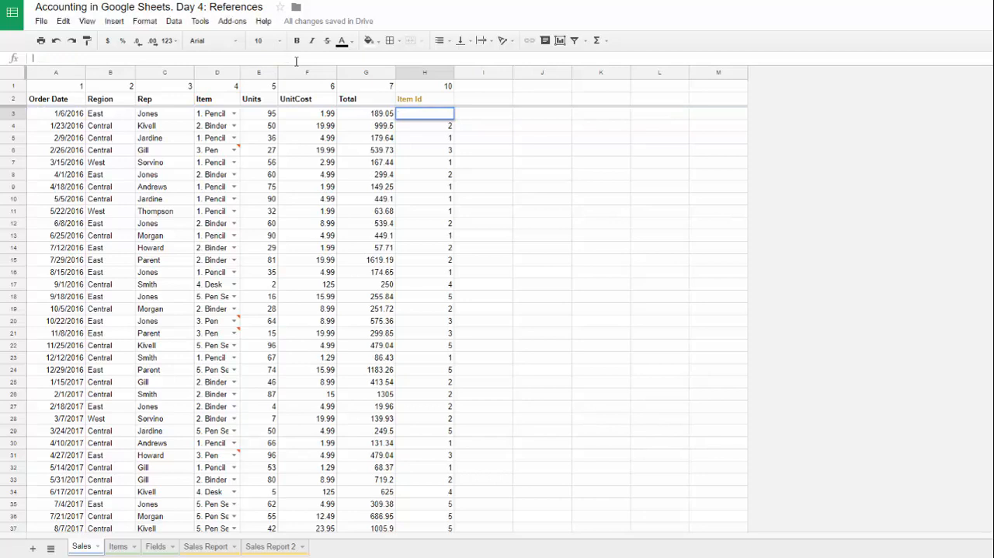
key("Return")
Step: Combine the H2 header lookup and the cut expression as ={VLOOKUP(H1,Fields!$A$3:$B,2,);ArrayFormula(REGEXEXTRACT(OFFSET(D2,1,,COUNTA(A3:A)),"\d+")*1)}
left_click(417, 100)
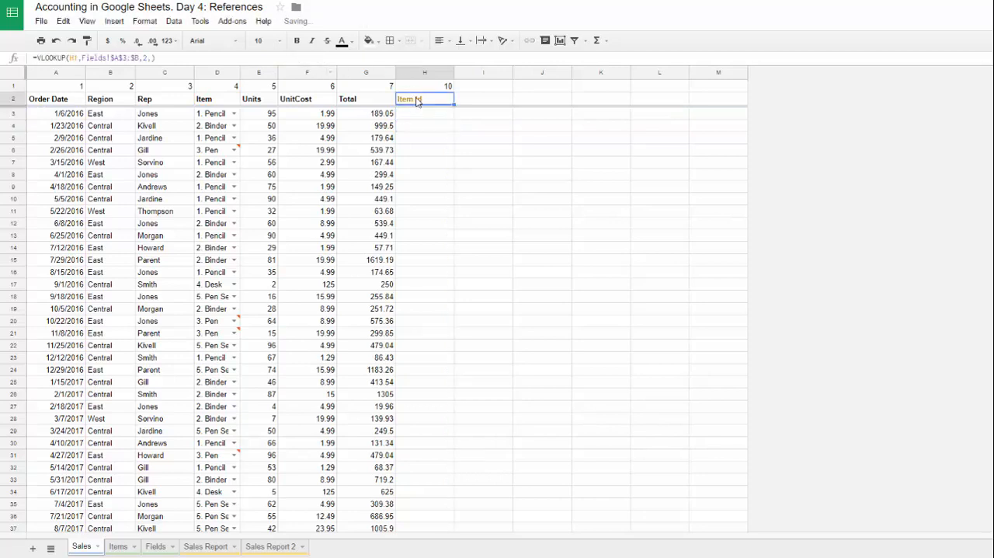
left_click(186, 59)
type(";")
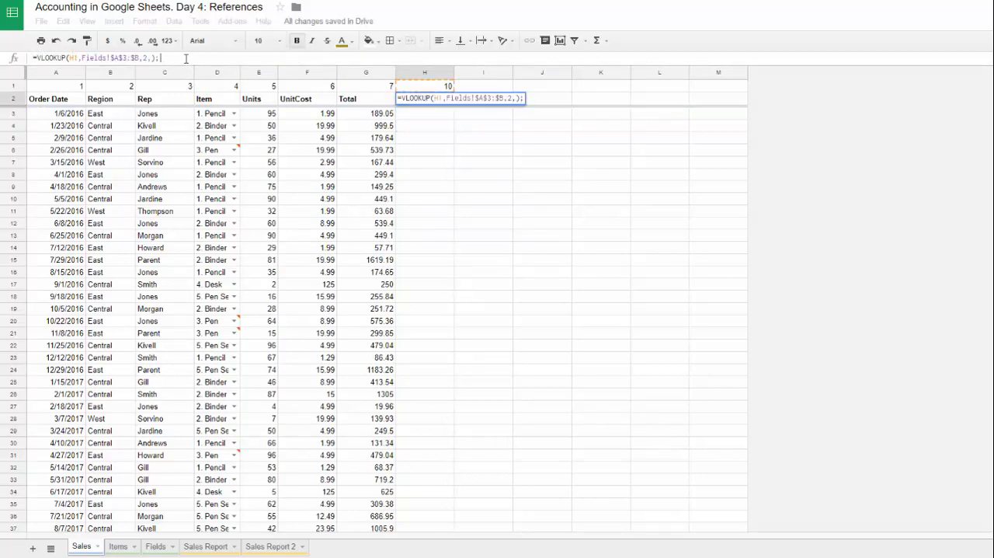
key("ctrl+v")
type("}")
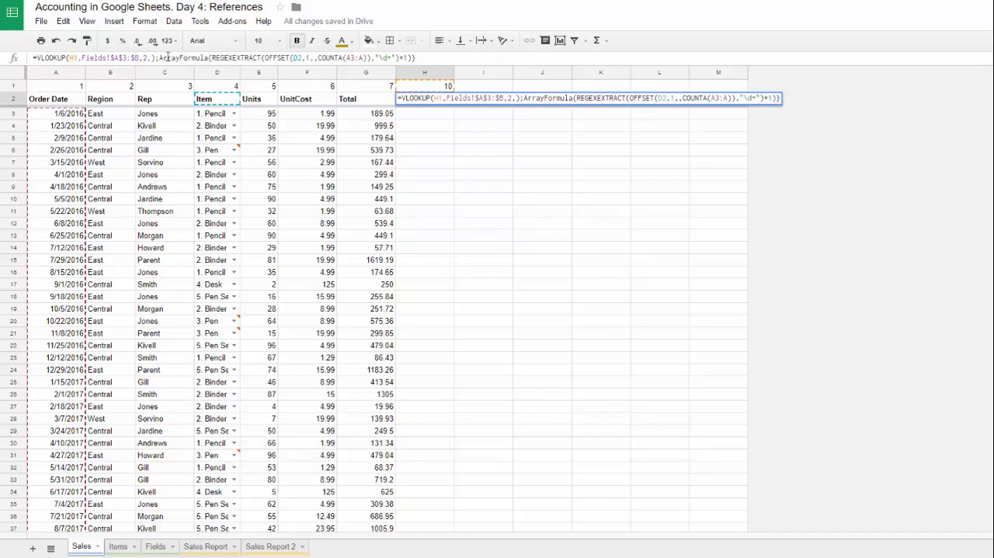
left_click(36, 57)
type("{")
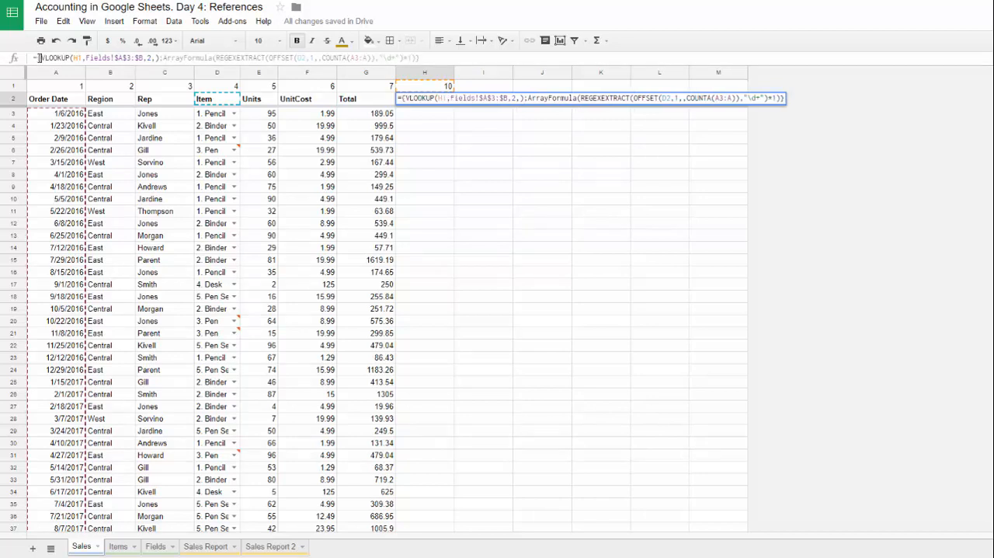
left_click_drag(43, 57, 159, 56)
left_click(450, 61)
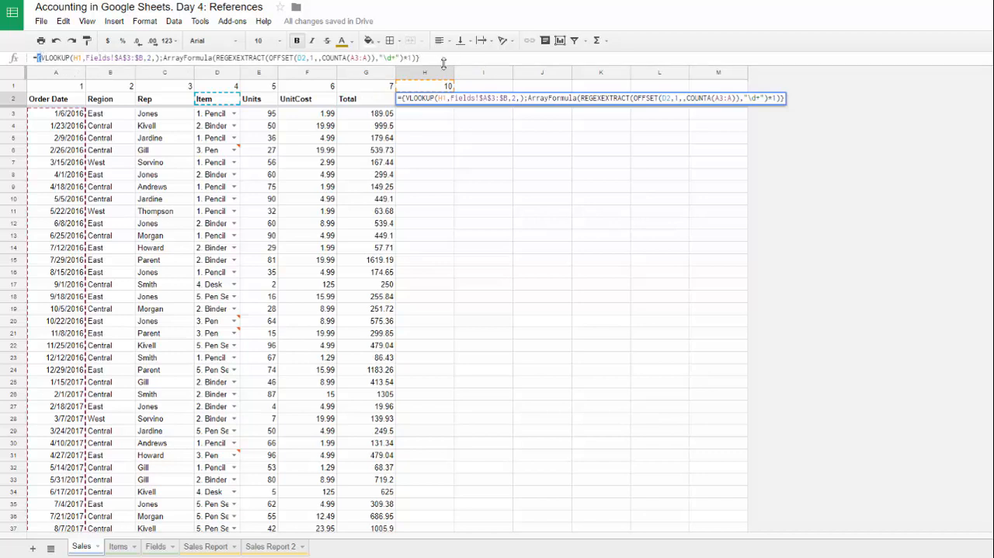
key("Return")
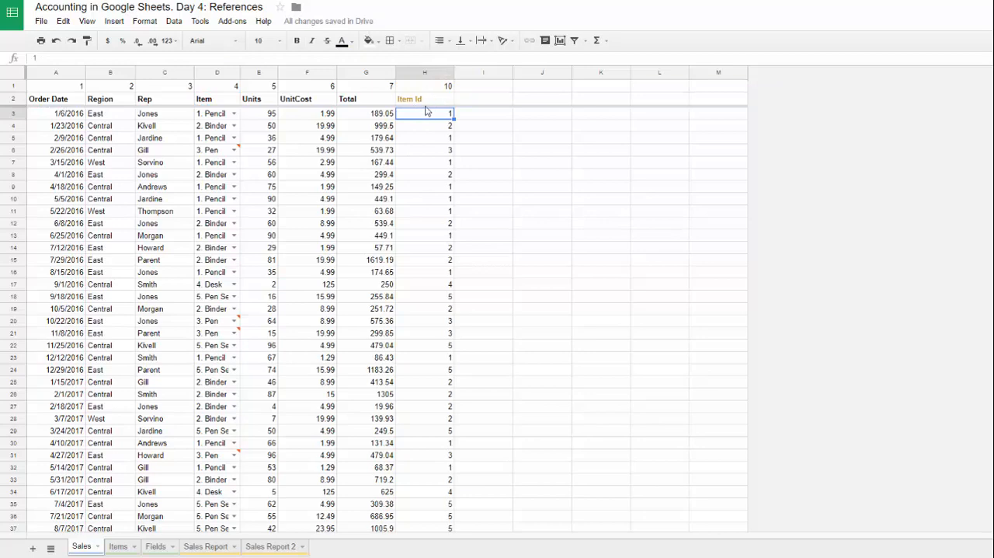
Step: Check the Item Id column from its first row down to its last filled row
scroll(333, 189, "down", 5)
scroll(376, 219, "up", 5)
key("ctrl+Down")
key("Down")
key("ctrl+Up")
key("ctrl+Up")
key("Down")
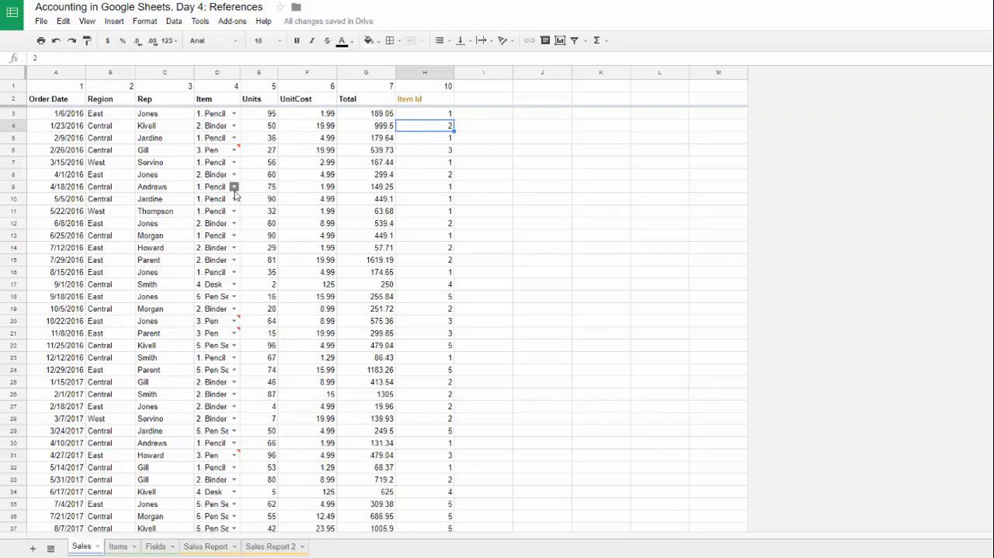
Step: Compare Item entries in the first sales rows with their Item Ids and with the item 3 row on the Items sheet
left_click(206, 127)
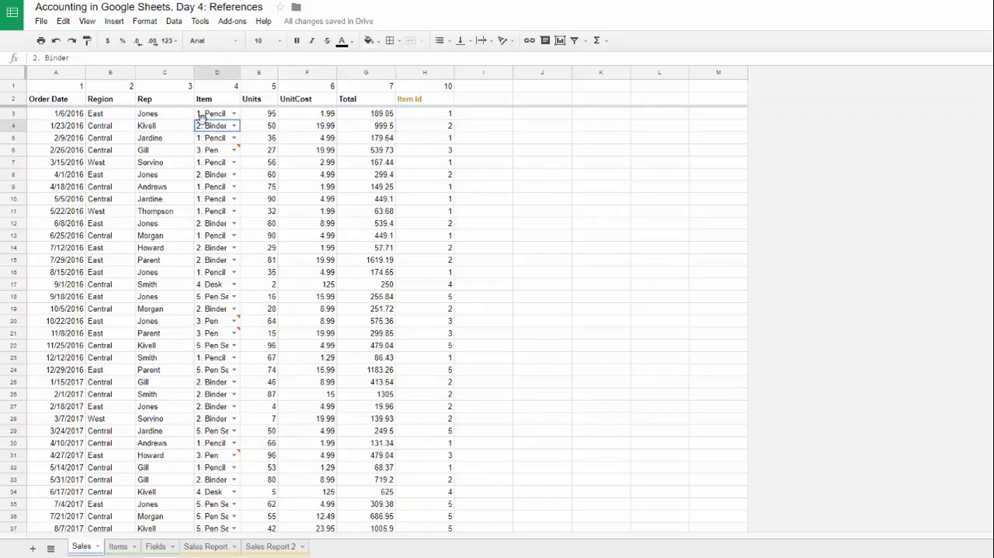
left_click(210, 151)
left_click(213, 175)
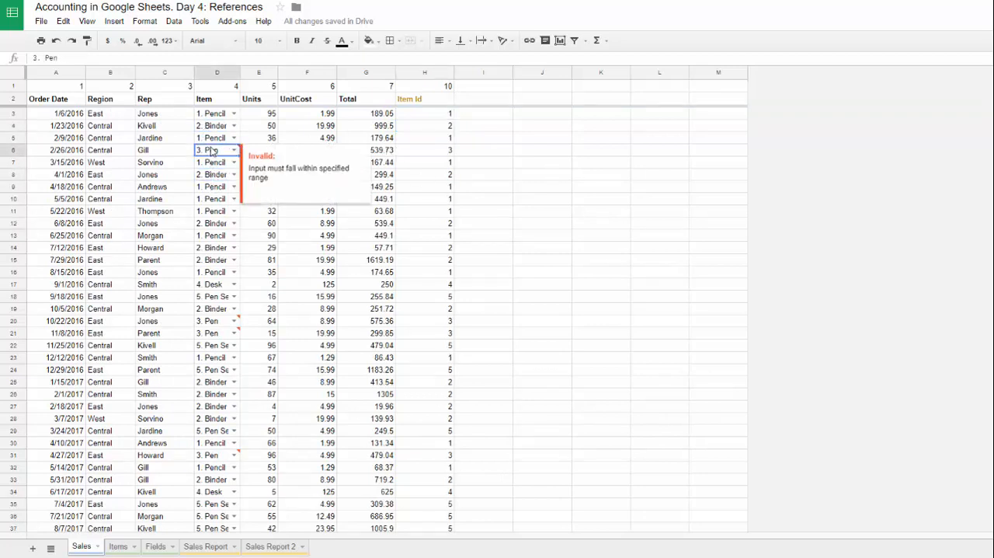
left_click(210, 187)
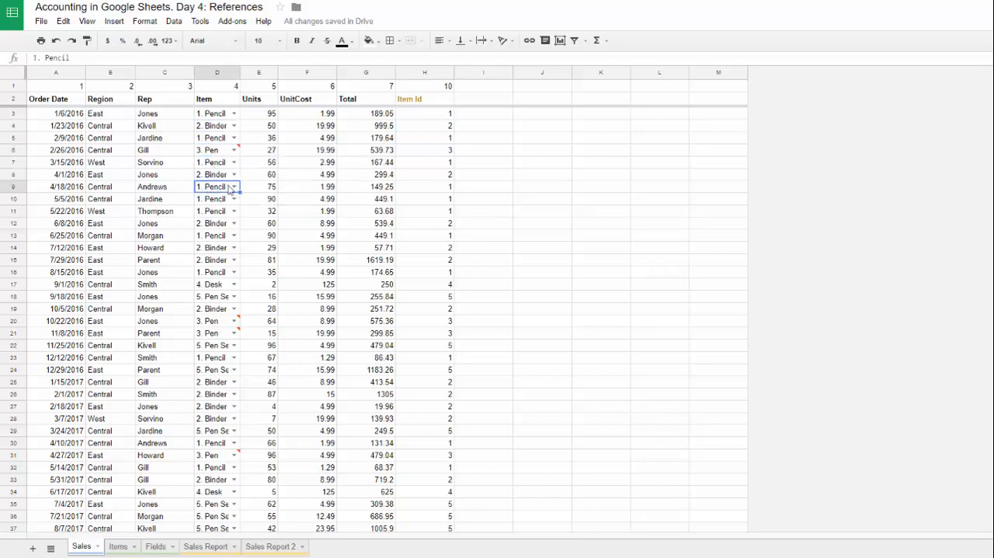
left_click(445, 156)
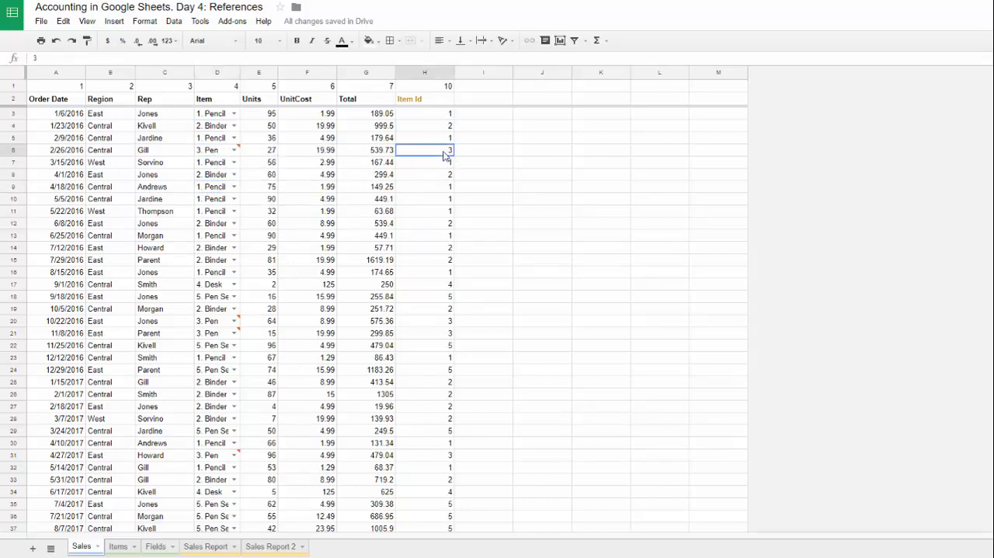
left_click(118, 547)
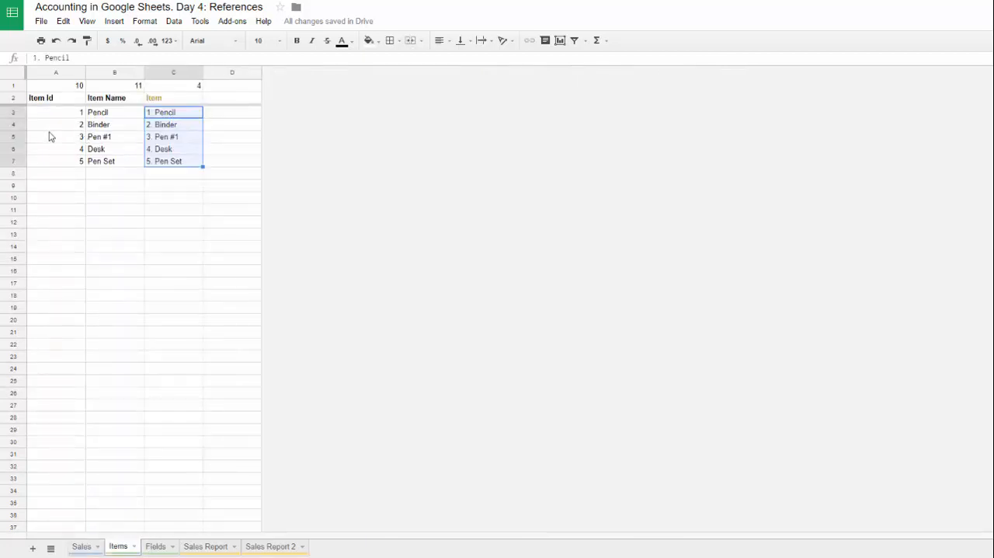
left_click_drag(51, 138, 194, 142)
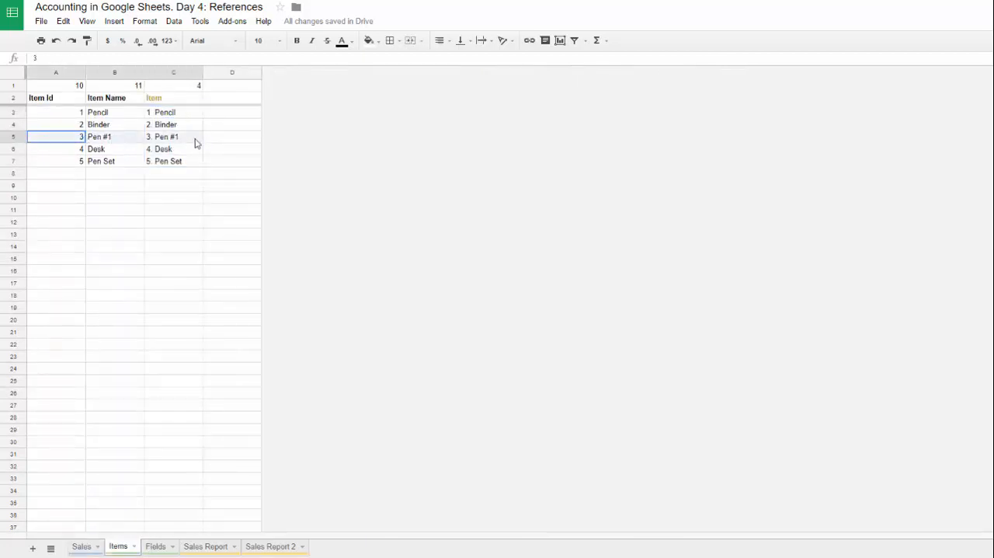
left_click(80, 546)
left_click(204, 151)
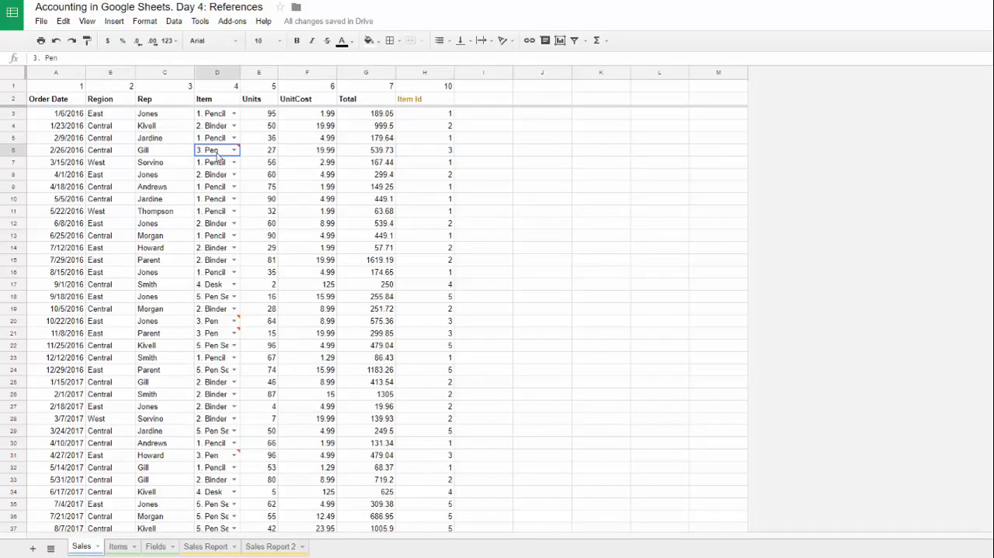
left_click(449, 153)
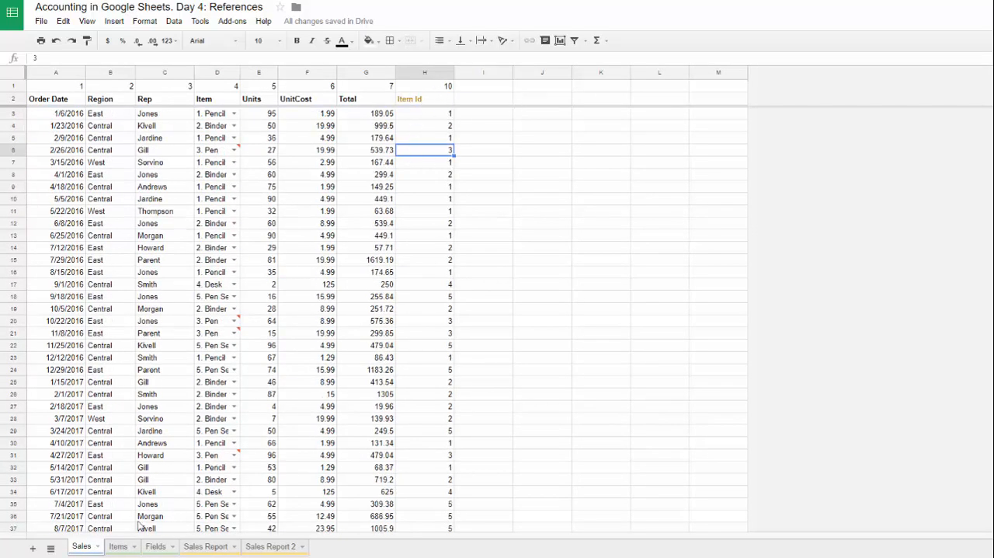
Step: Look up the Item Name field number on the Items sheet and enter 11 in I1 of the Sales sheet
left_click(118, 546)
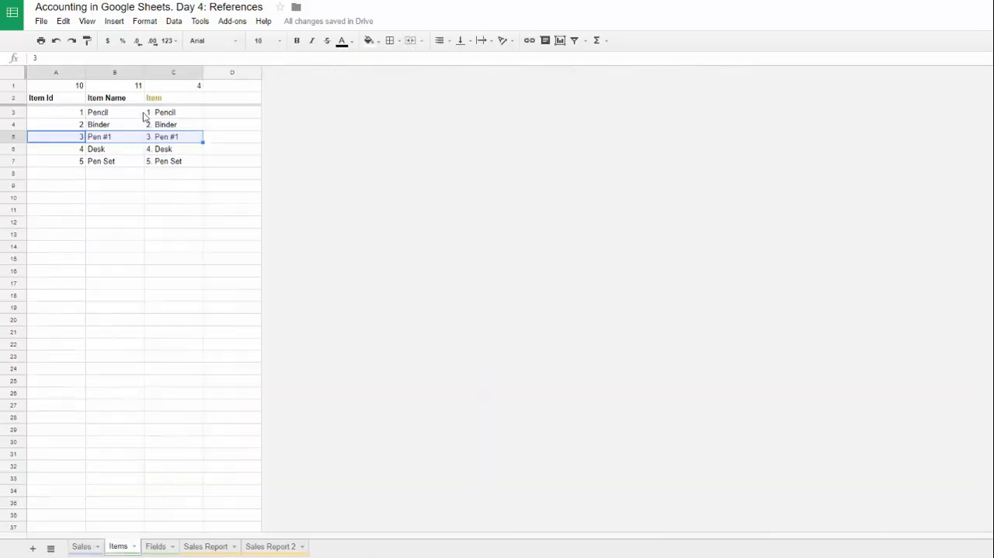
left_click(106, 98)
left_click(109, 86)
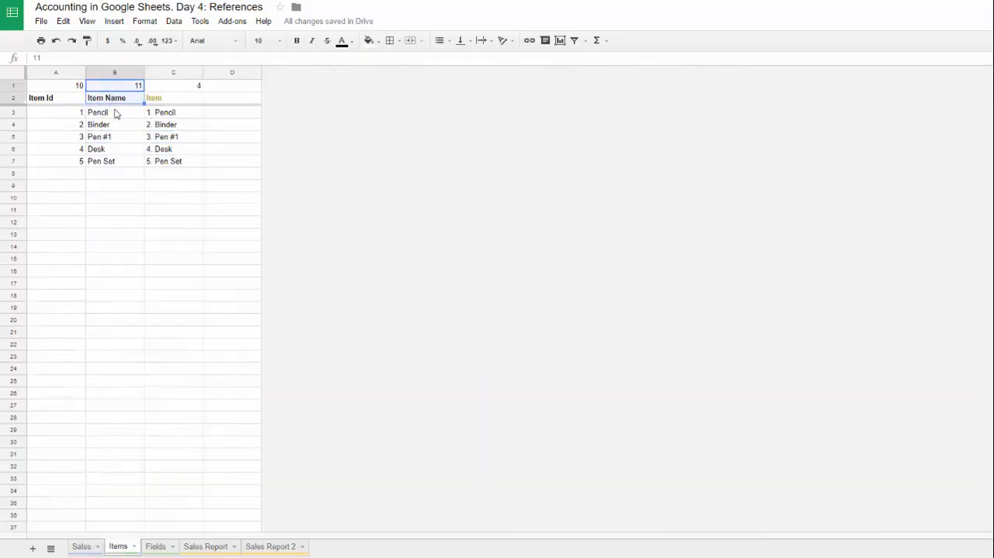
left_click(81, 546)
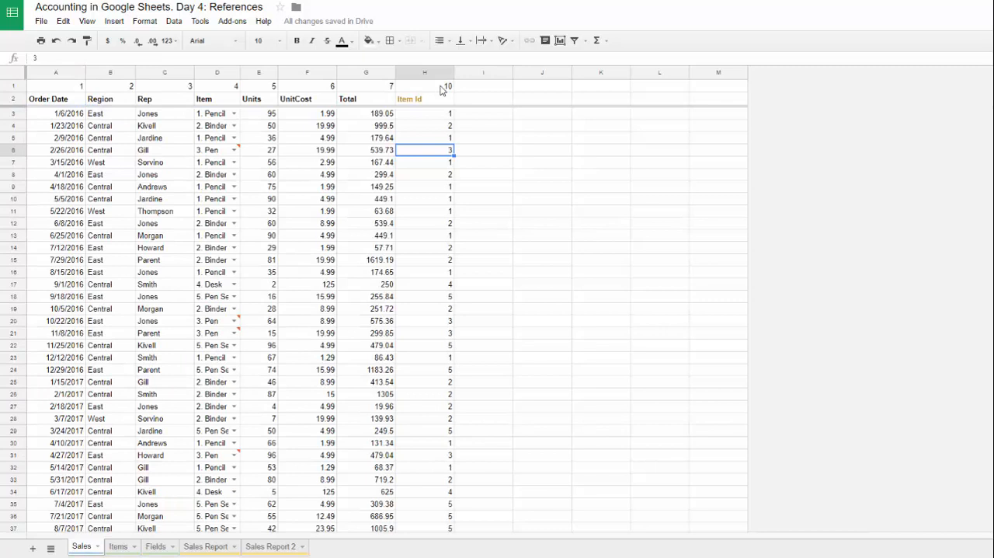
left_click(487, 87)
type("11")
key("Tab")
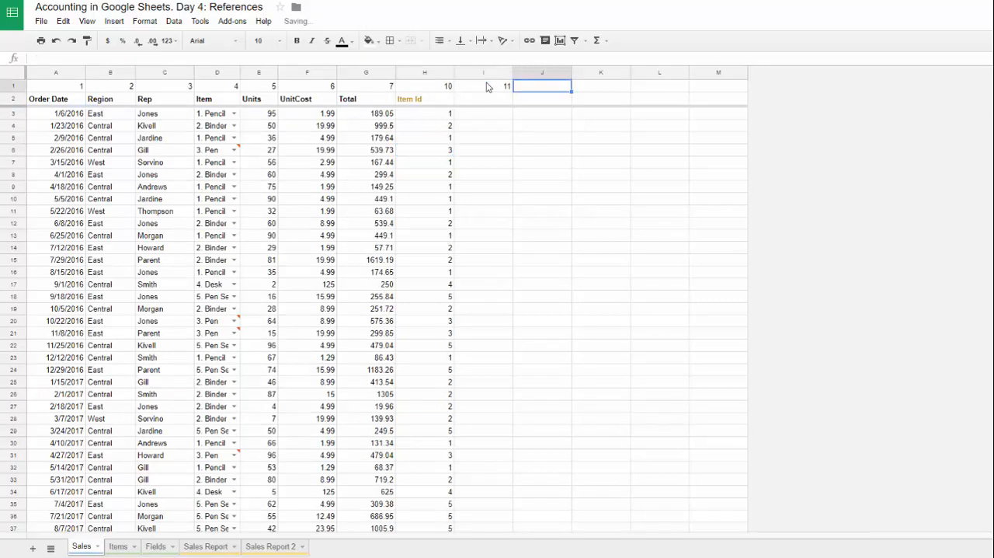
Step: Copy the H2 formula text into I2 and change its lookup key to I1
left_click(431, 97)
left_click_drag(428, 58, 2, 53)
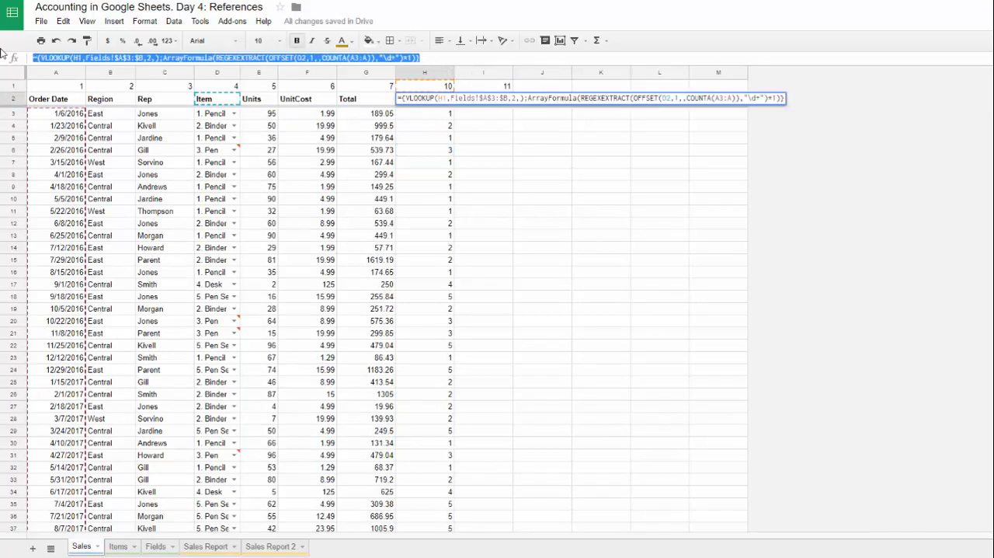
key("ctrl+c")
key("Tab")
left_click(90, 57)
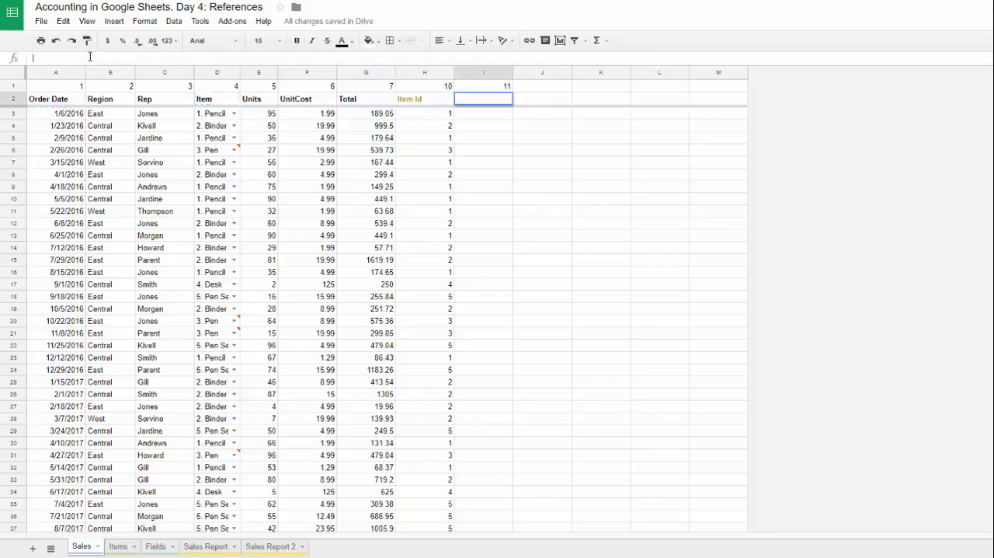
key("ctrl+v")
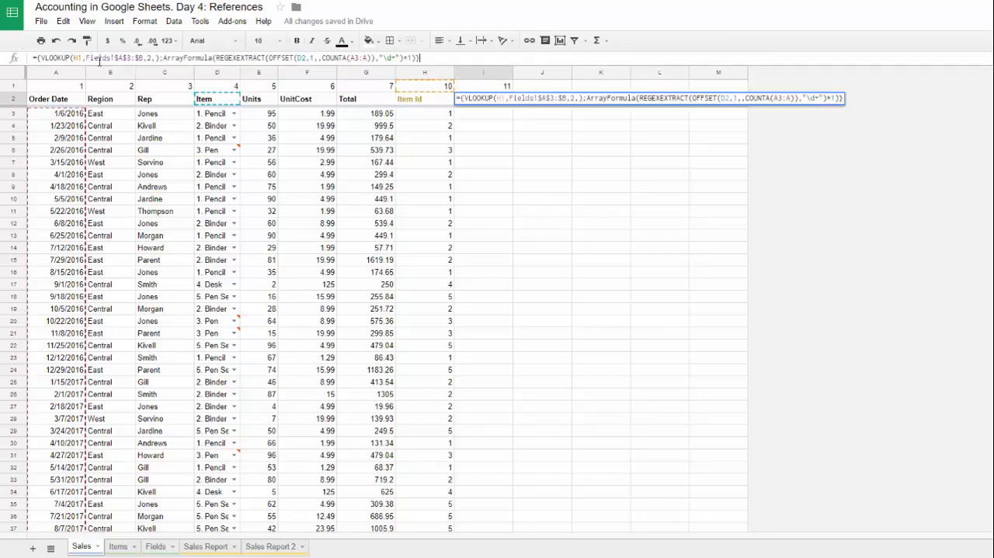
double_click(76, 58)
type("I1")
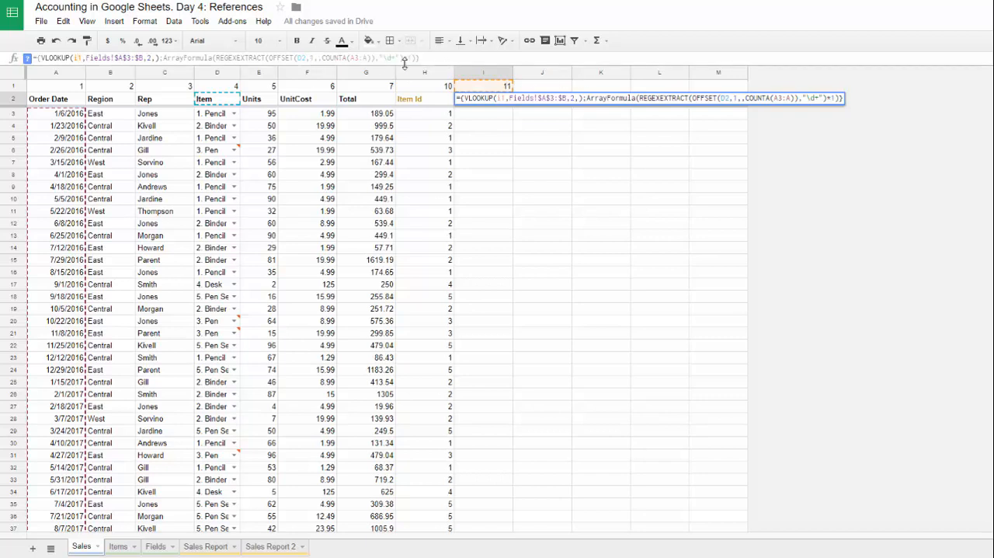
Step: Remove the ArrayFormula part and the braces from I2, keeping =VLOOKUP(I1,Fields!$A$3:$B,2,)
left_click_drag(165, 57, 422, 60)
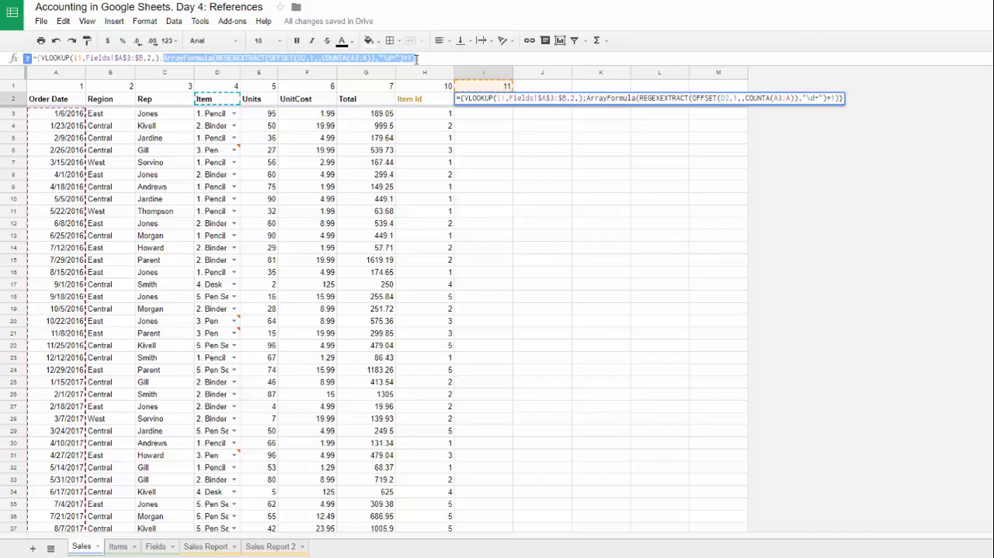
type("\\")
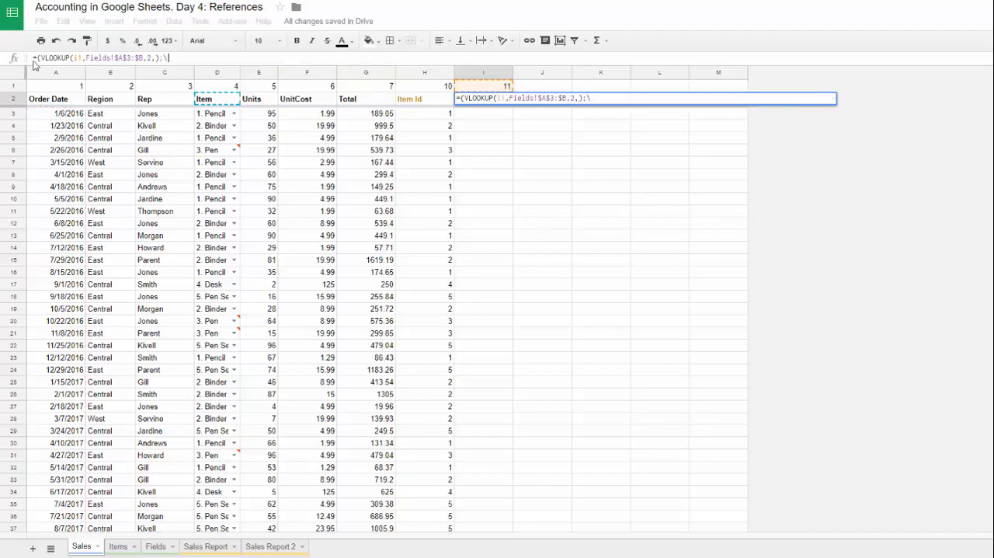
key("BackSpace")
left_click(44, 57)
key("BackSpace")
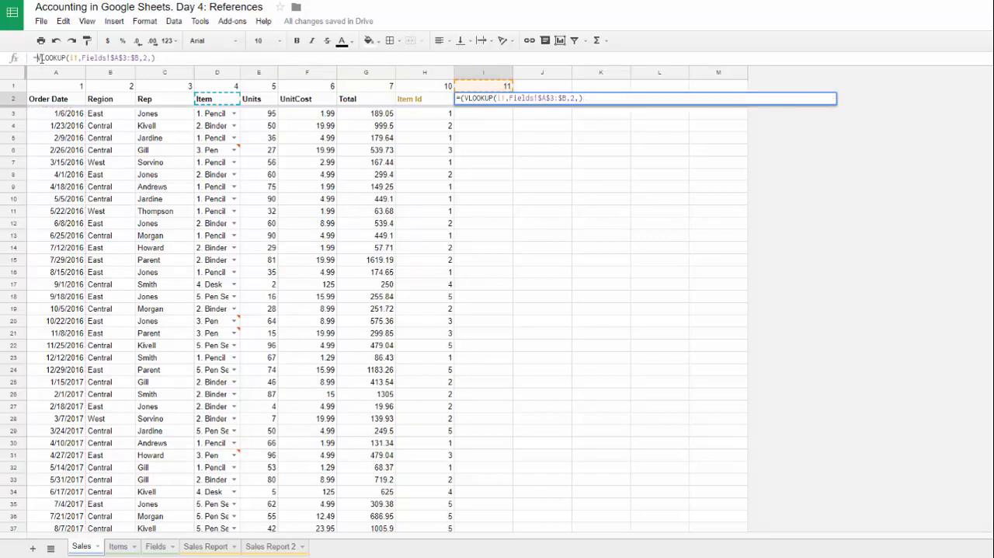
key("Return")
left_click(479, 99)
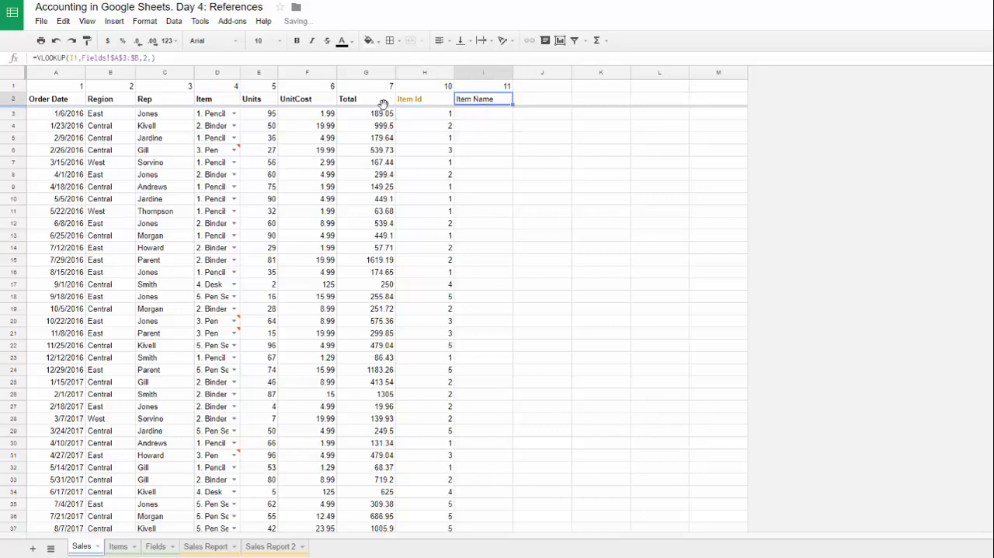
Step: Copy the header formatting of H2 onto the Item Name header in I2
left_click_drag(380, 100, 397, 103)
left_click(397, 102)
left_click(87, 40)
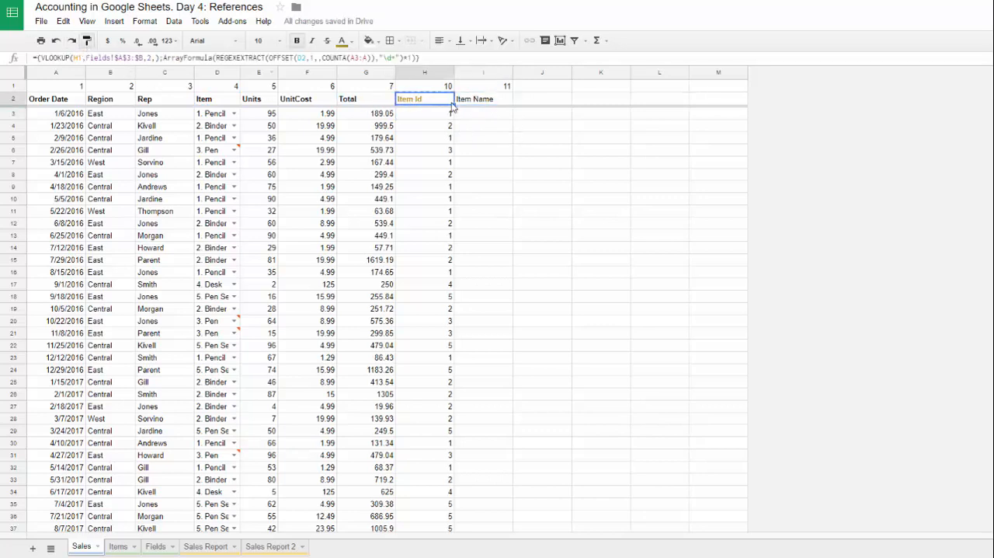
left_click(494, 106)
Step: Start a VLOOKUP formula in I3 of the Sales sheet with H3 as the search key
left_click(483, 116)
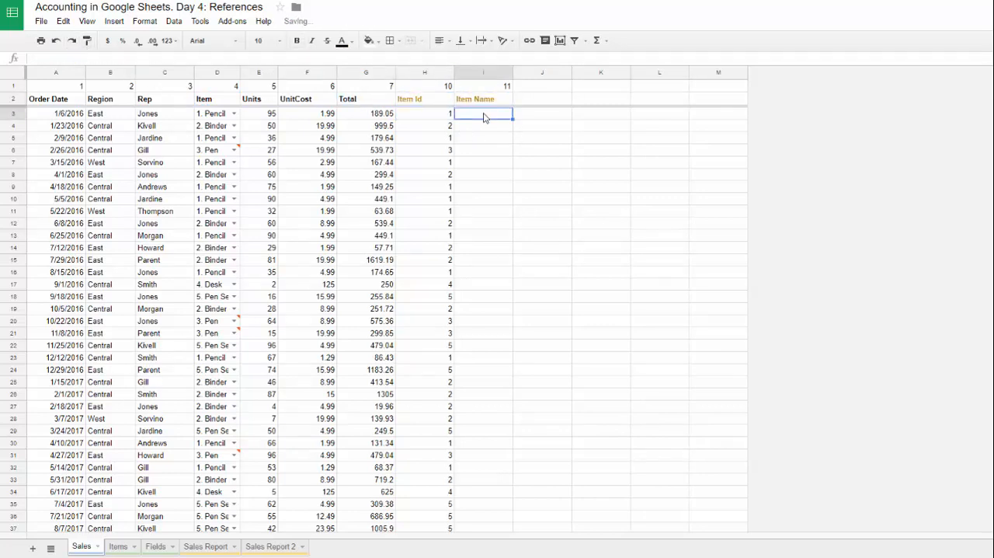
type("=VLOOKUP(")
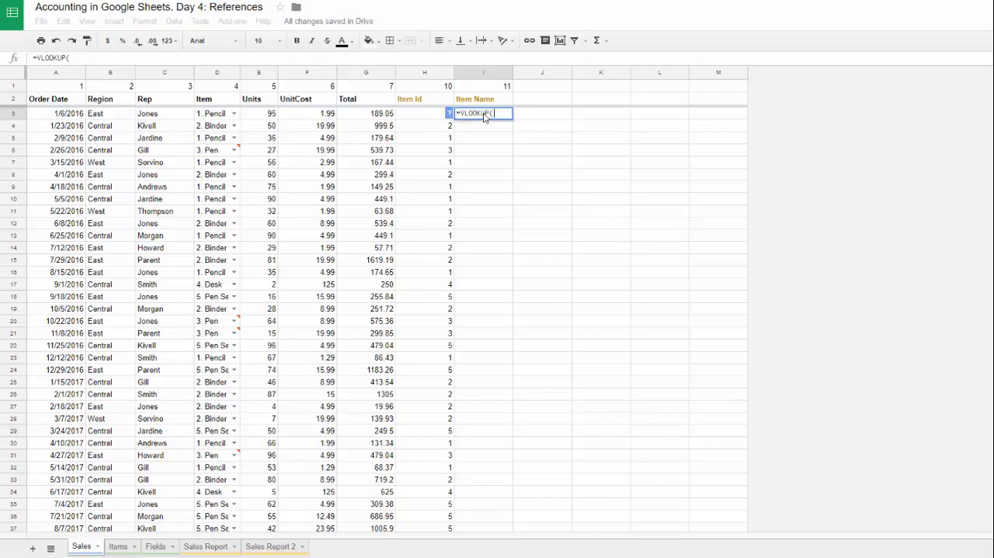
left_click(414, 117)
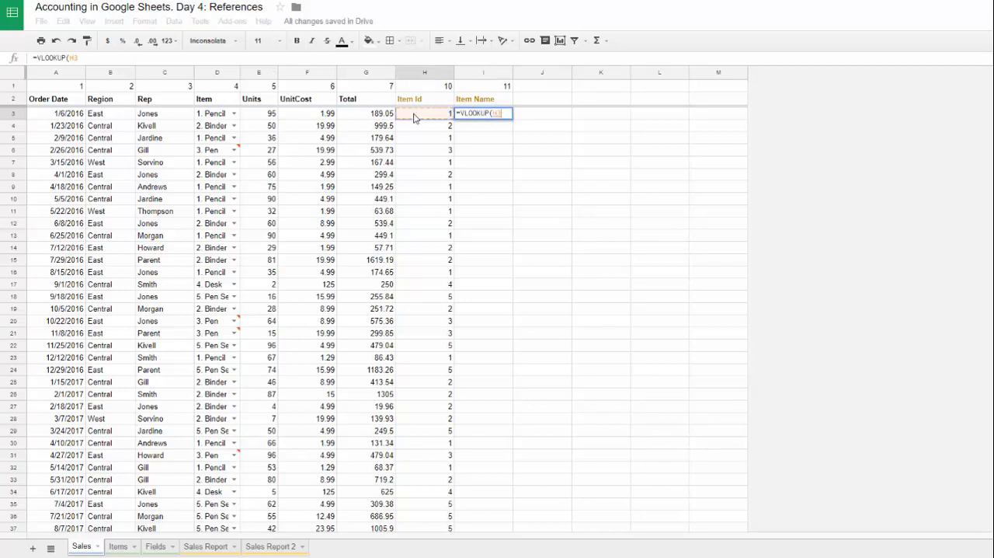
type(",")
Step: Open an array in the I3 lookup range and add the open-ended Items!A2:A Item Id column as its first column
left_click(118, 546)
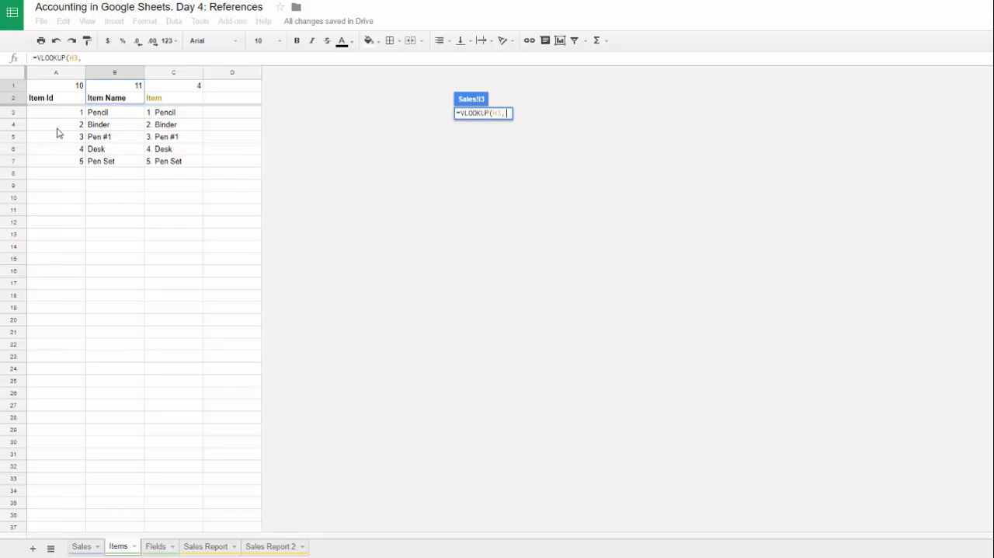
type("{")
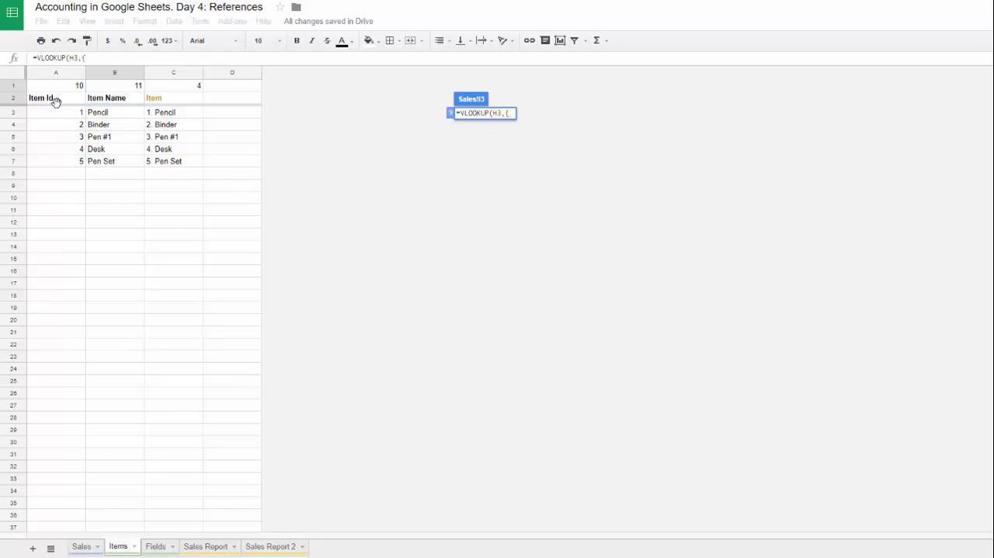
left_click(56, 99)
left_click_drag(57, 100, 70, 297)
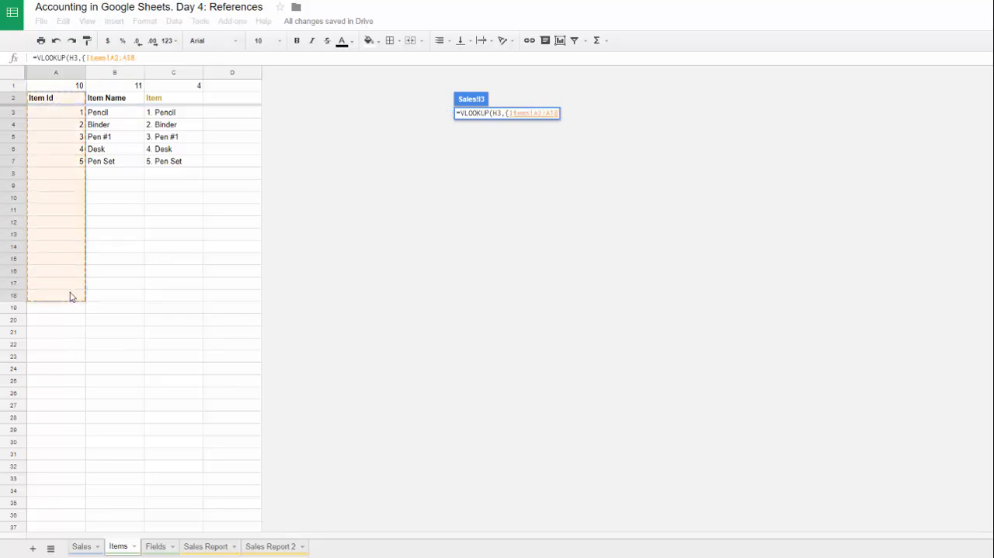
key("BackSpace")
key("BackSpace")
type(",")
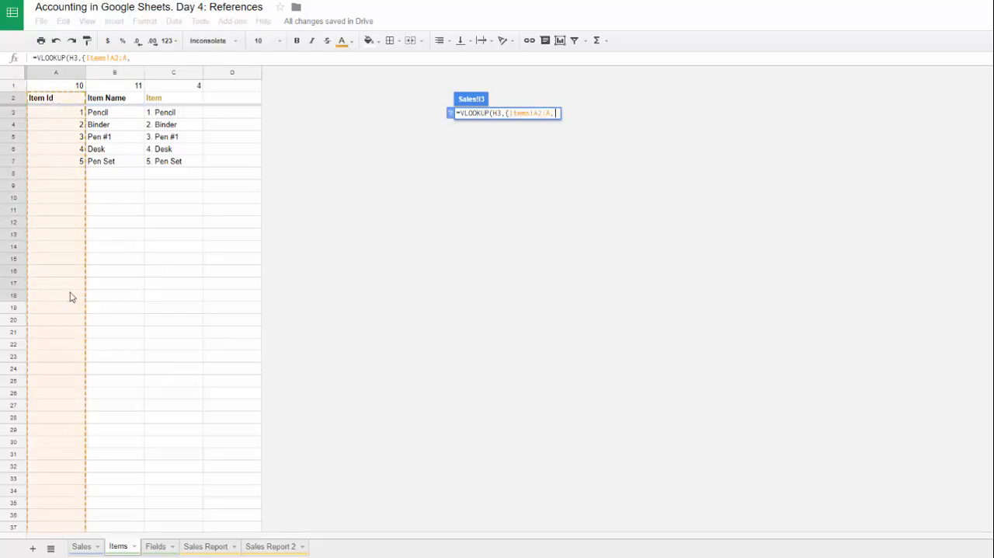
Step: Add Items!B2:B as the array's second column, return column 2, and enter the VLOOKUP formula with an empty last argument
left_click_drag(128, 98, 122, 289)
key("BackSpace")
key("BackSpace")
type("},2,)")
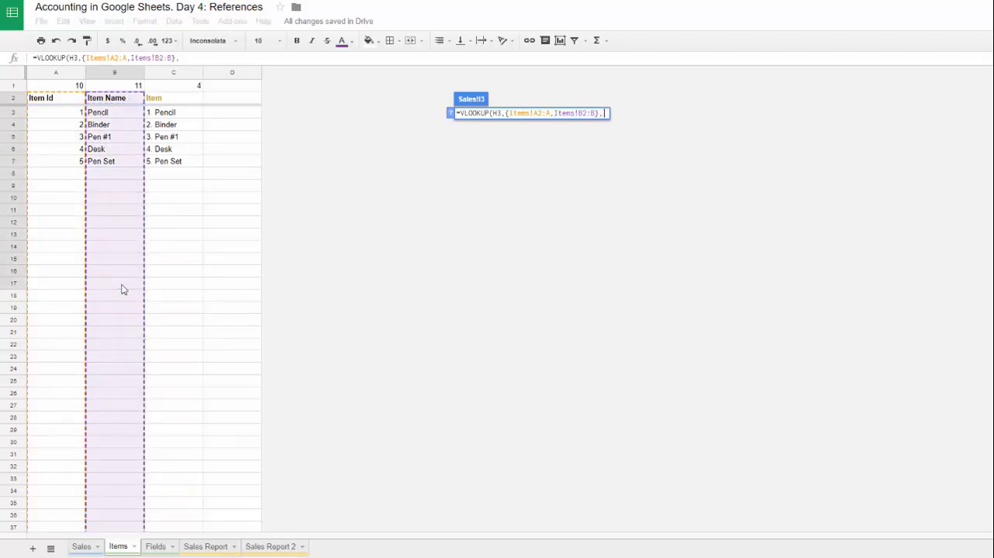
type(")")
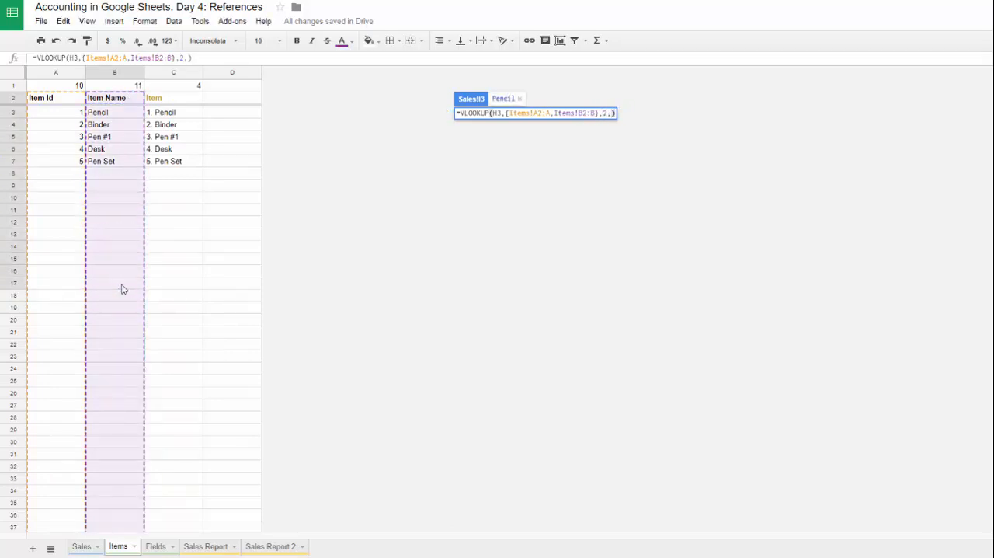
key("Return")
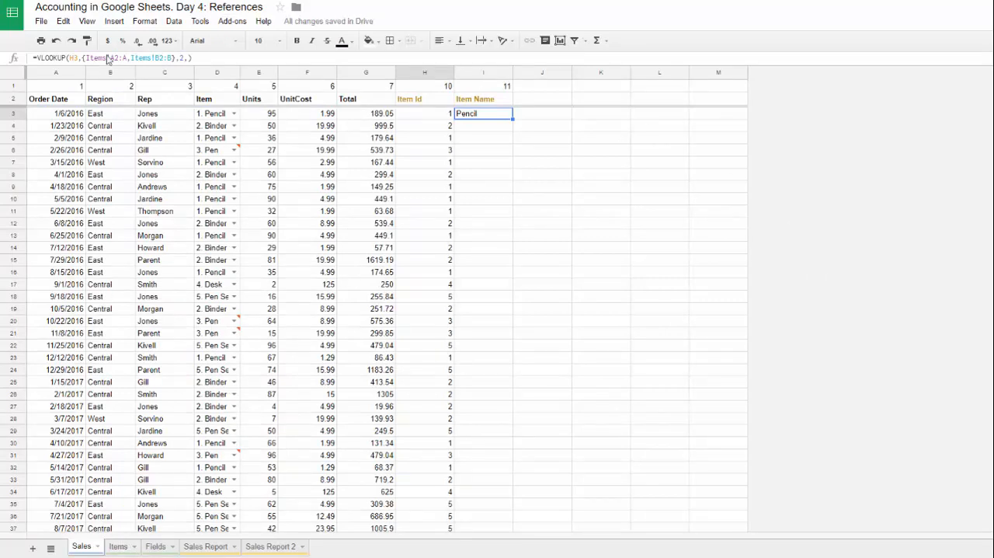
Step: Copy the array {Items!A2:A,Items!B2:B} from the I3 formula and enter it as a separate formula in K3
left_click_drag(82, 58, 178, 59)
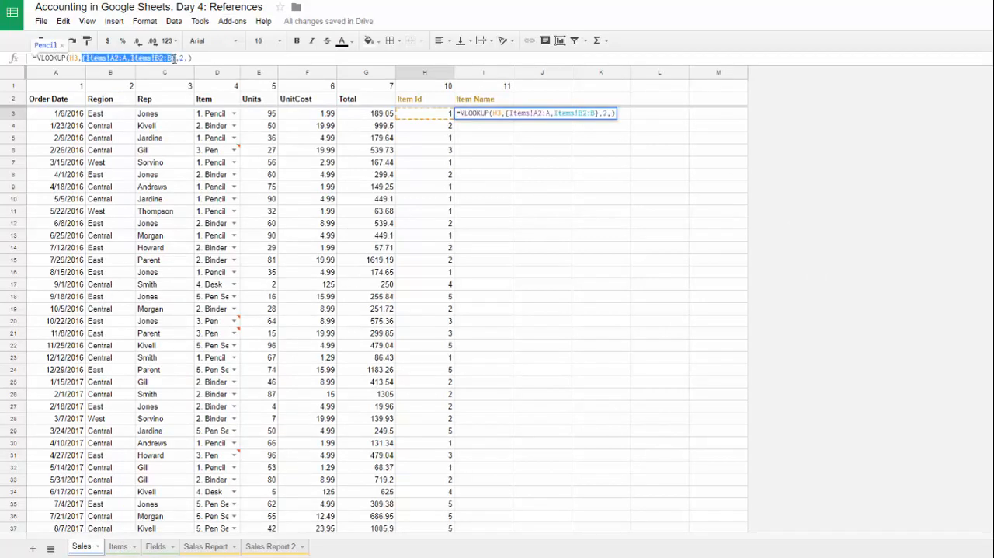
left_click(589, 115)
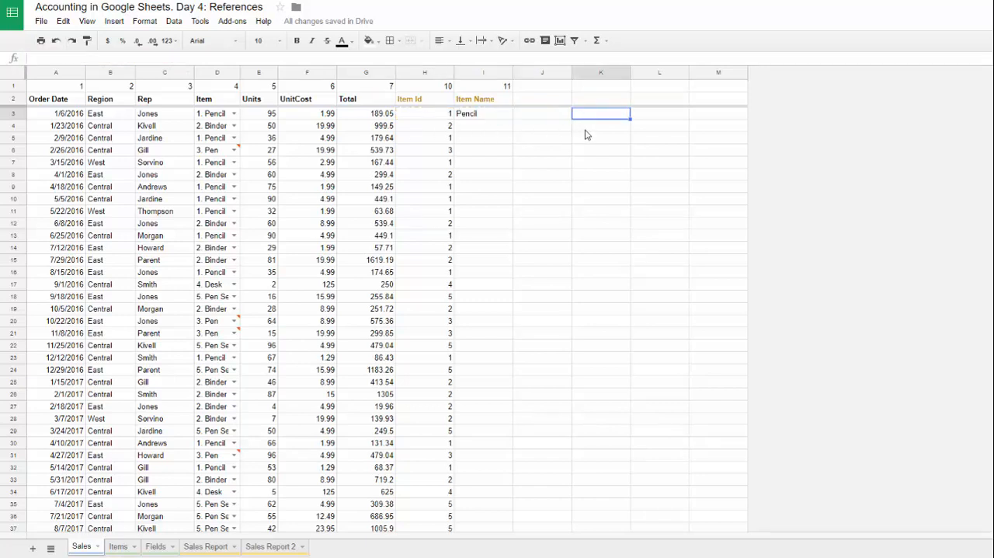
type("=")
key("ctrl+v")
key("Return")
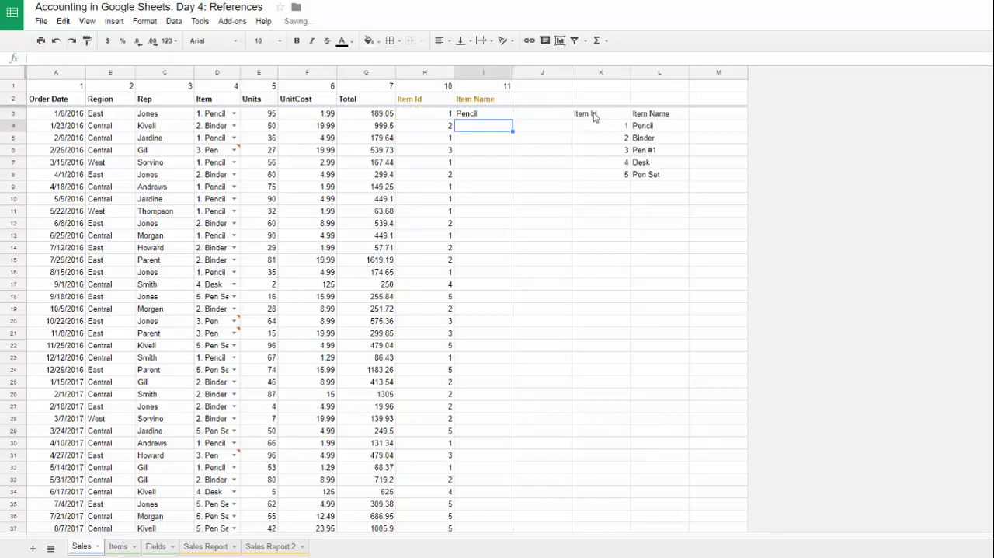
left_click_drag(594, 117, 661, 184)
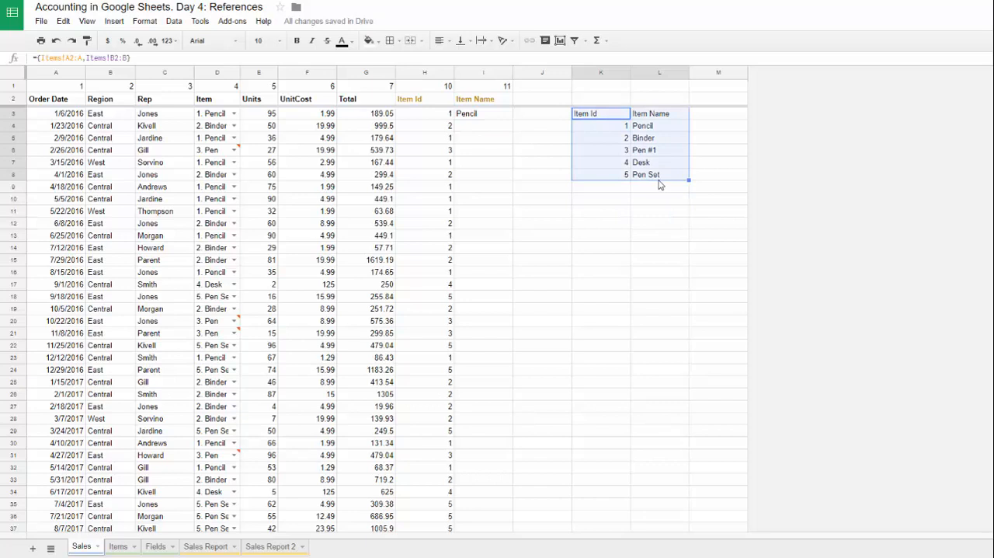
Step: Insert one blank column before Item Name on the Items sheet
left_click(116, 547)
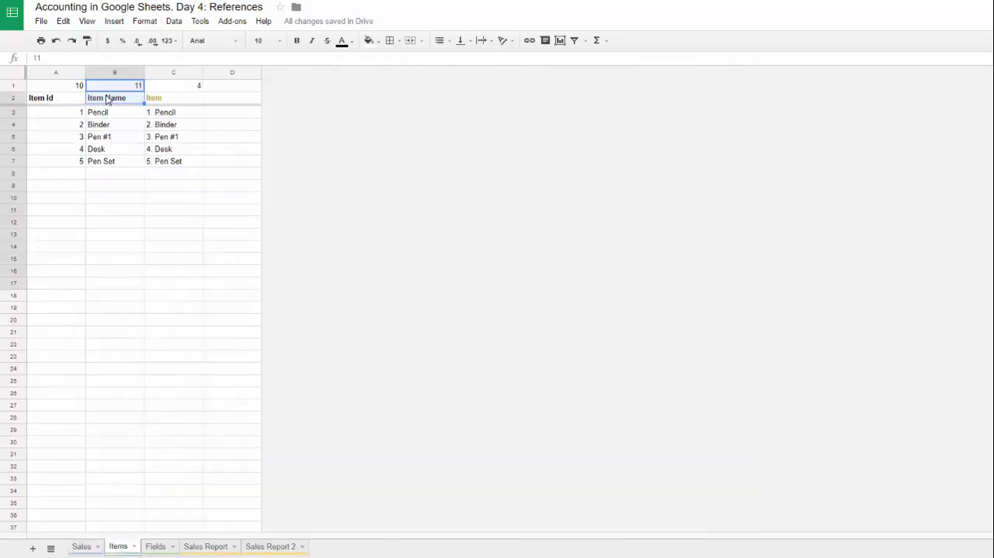
left_click(109, 74)
right_click(123, 136)
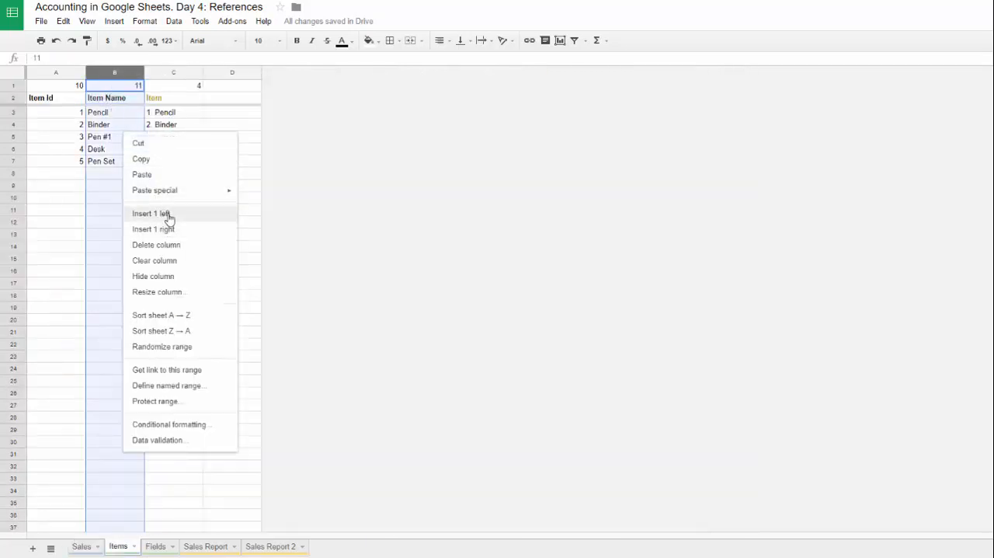
left_click(166, 214)
left_click(124, 102)
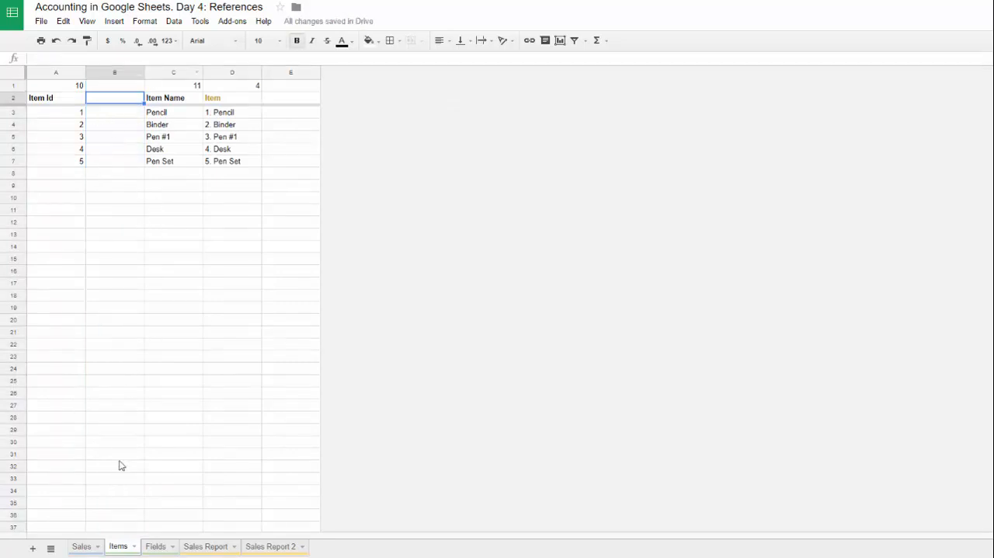
Step: Check the second column reference of the K3 array formula on the Sales sheet
left_click(81, 546)
left_click(587, 114)
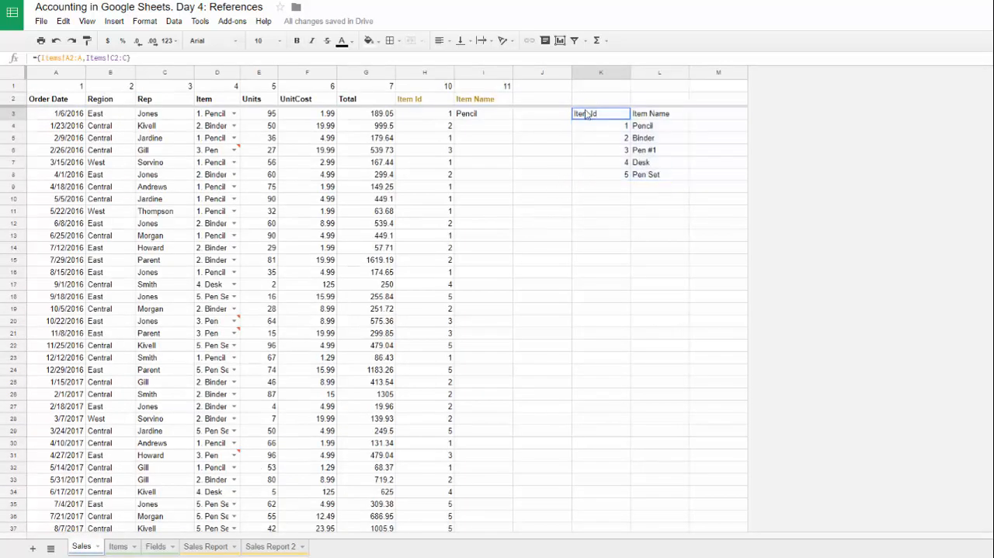
left_click(142, 57)
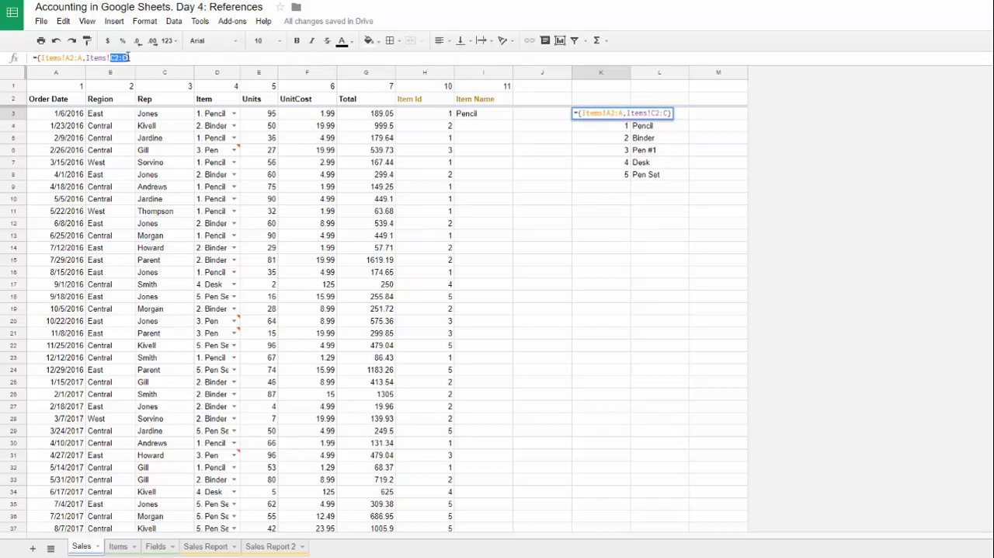
key("Return")
Step: Delete the blank column B from the Items sheet
left_click(118, 546)
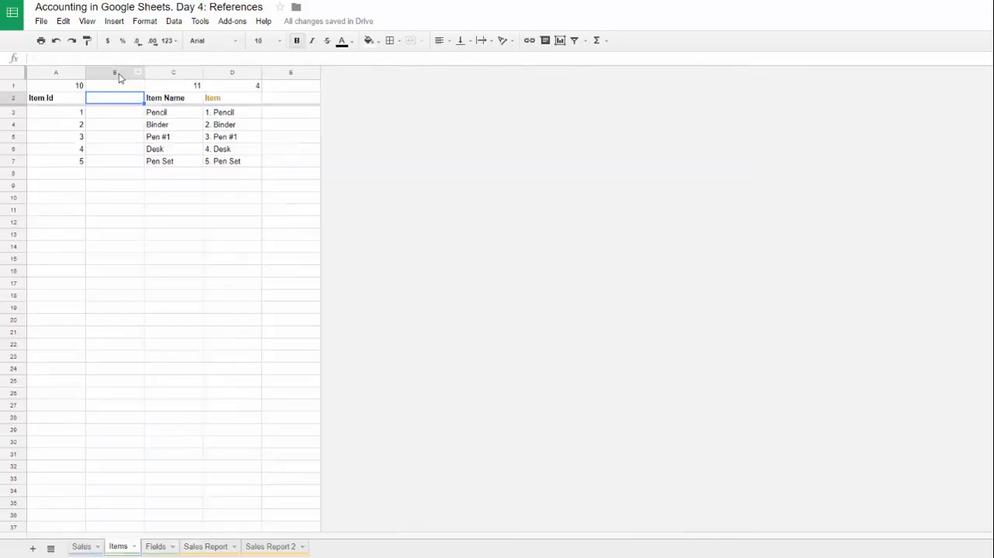
left_click(119, 74)
right_click(122, 138)
left_click(148, 244)
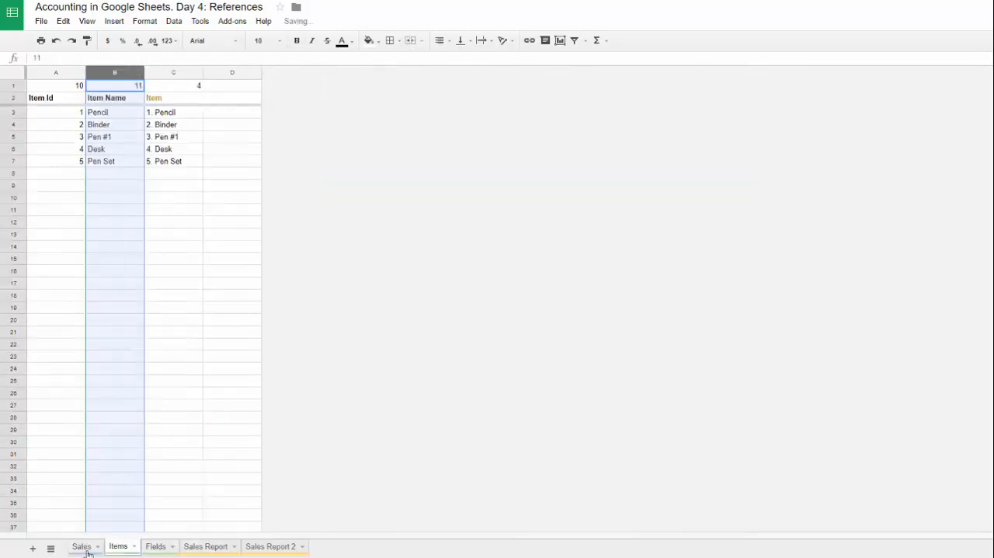
Step: Recheck the array references in K3 on the Sales sheet and clear that test formula
left_click(84, 546)
left_click(629, 114)
left_click(136, 59)
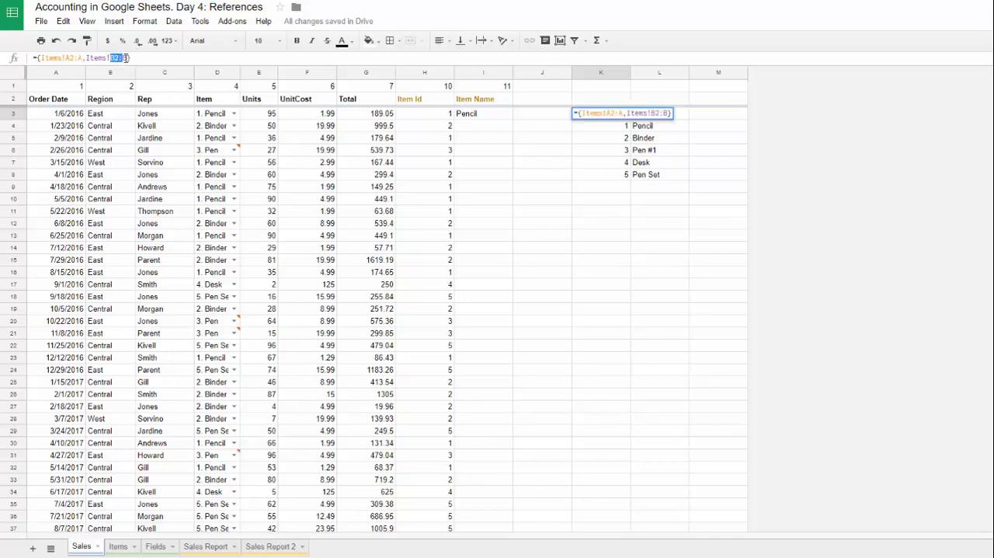
left_click_drag(125, 58, 129, 59)
key("Tab")
left_click(589, 116)
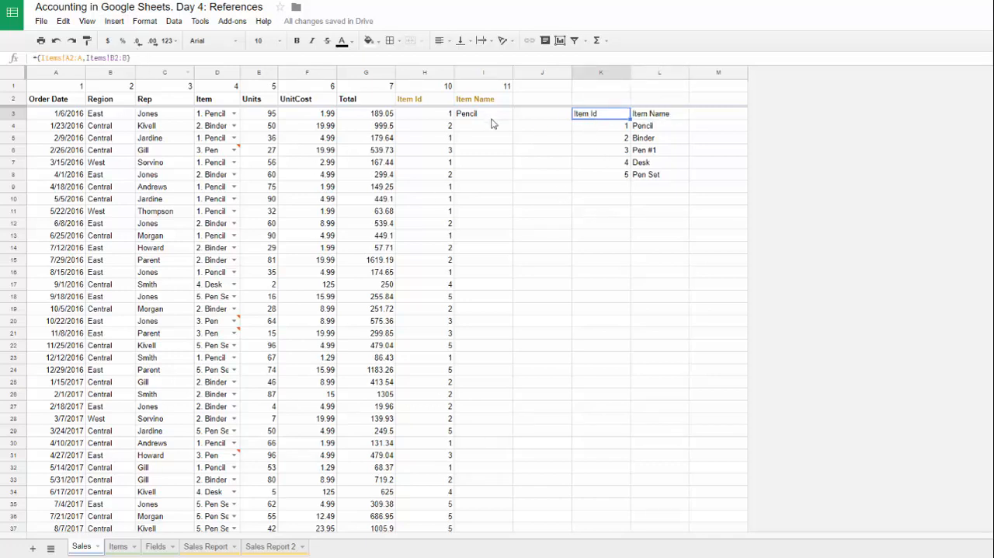
key("Delete")
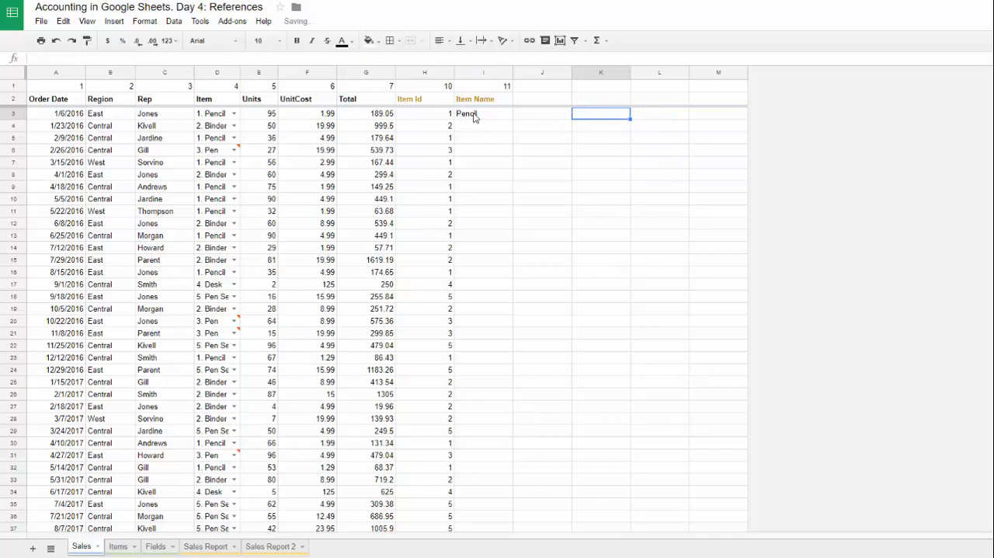
Step: Review the arguments of the VLOOKUP formula in I3
left_click(472, 117)
left_click(216, 57)
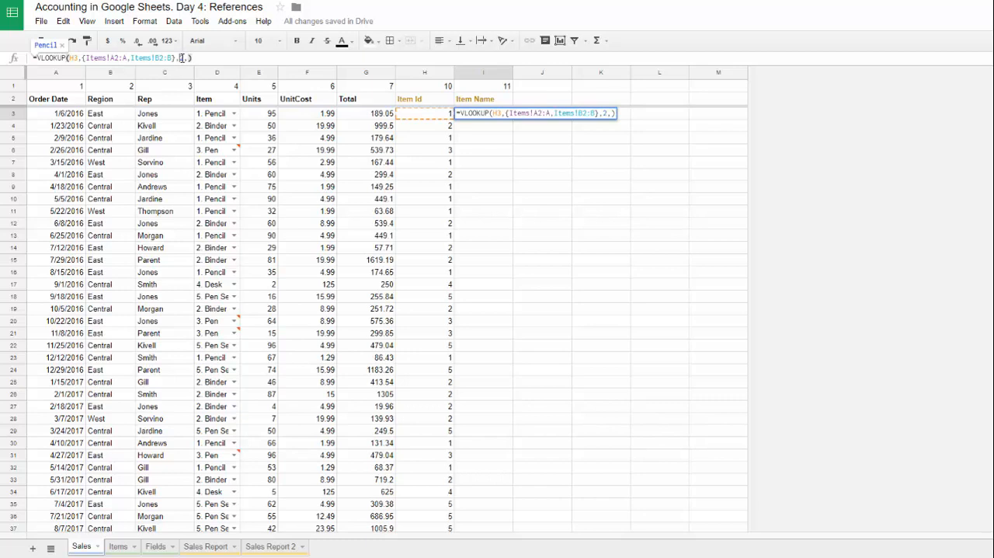
left_click(204, 58)
key("Tab")
left_click(463, 115)
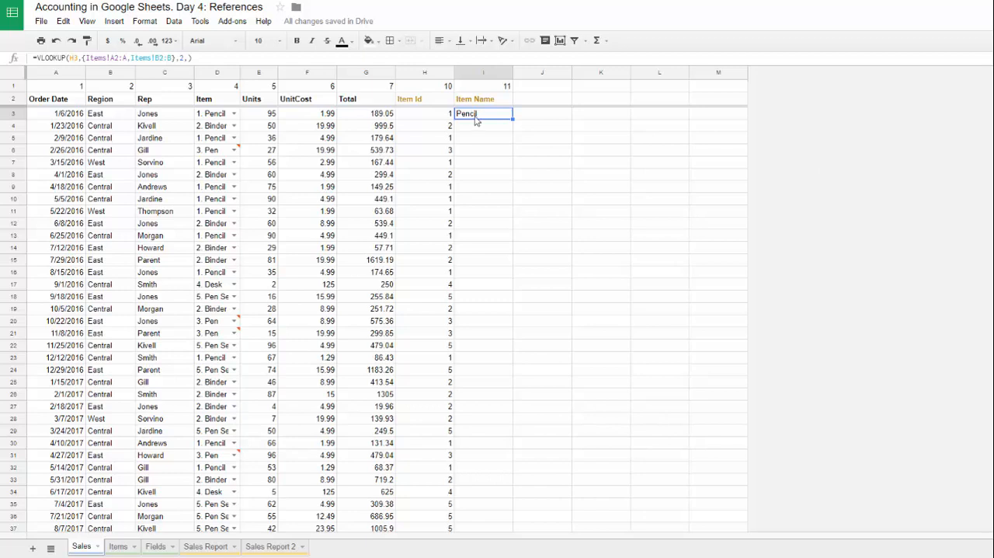
Step: Copy OFFSET(D2,1,,COUNTA(A3:A)) from the H2 formula and use it to replace the H3 search key in I3
left_click(421, 101)
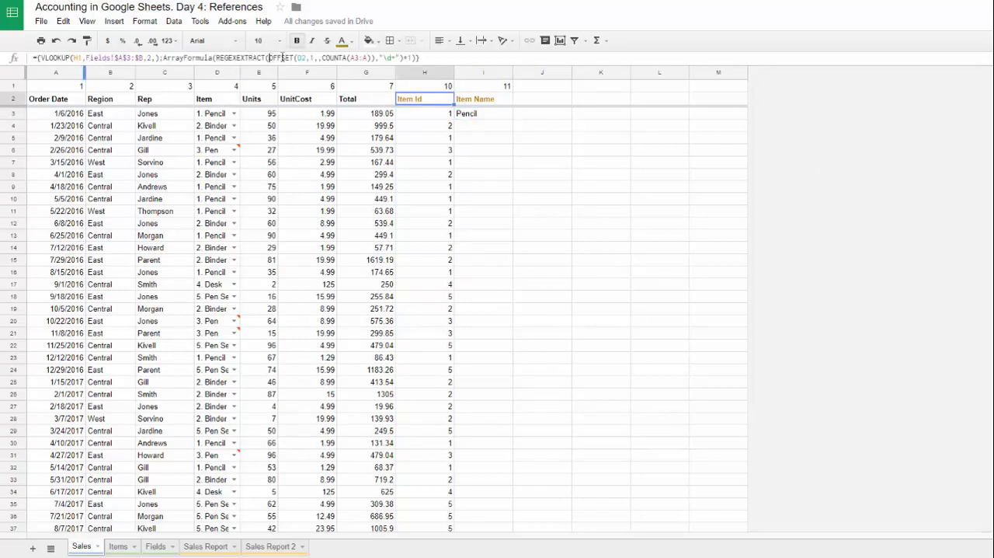
left_click_drag(268, 58, 374, 57)
key("ctrl+c")
key("Escape")
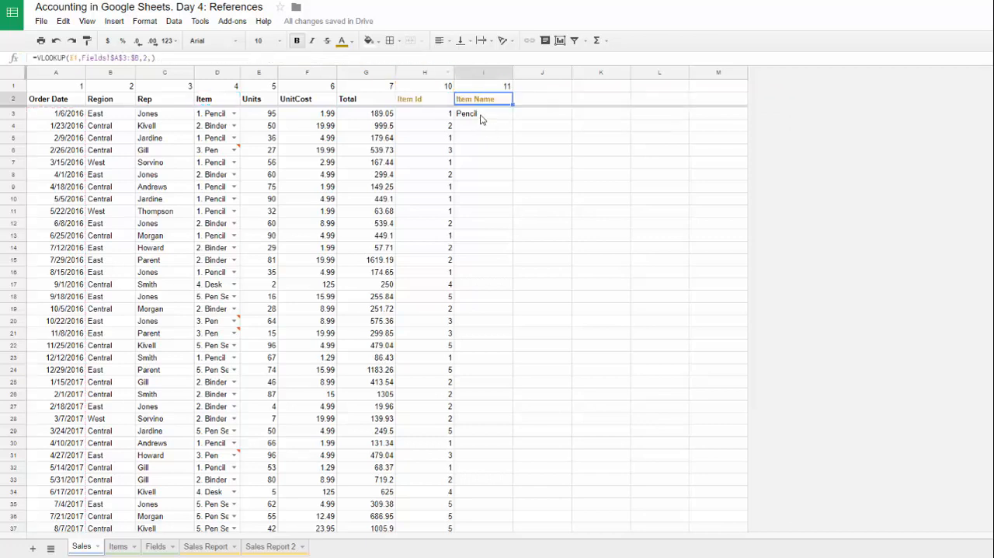
left_click(481, 118)
double_click(74, 58)
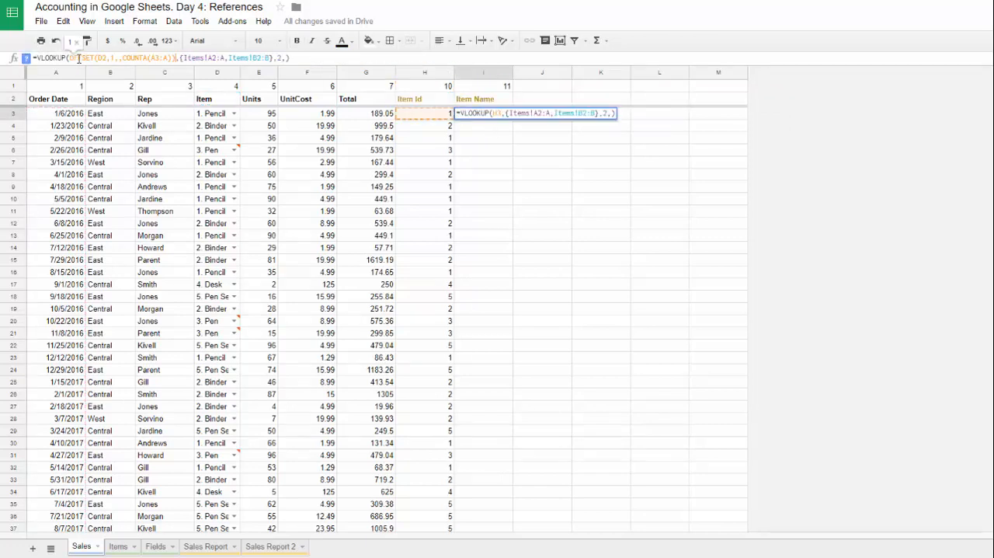
key("ctrl+v")
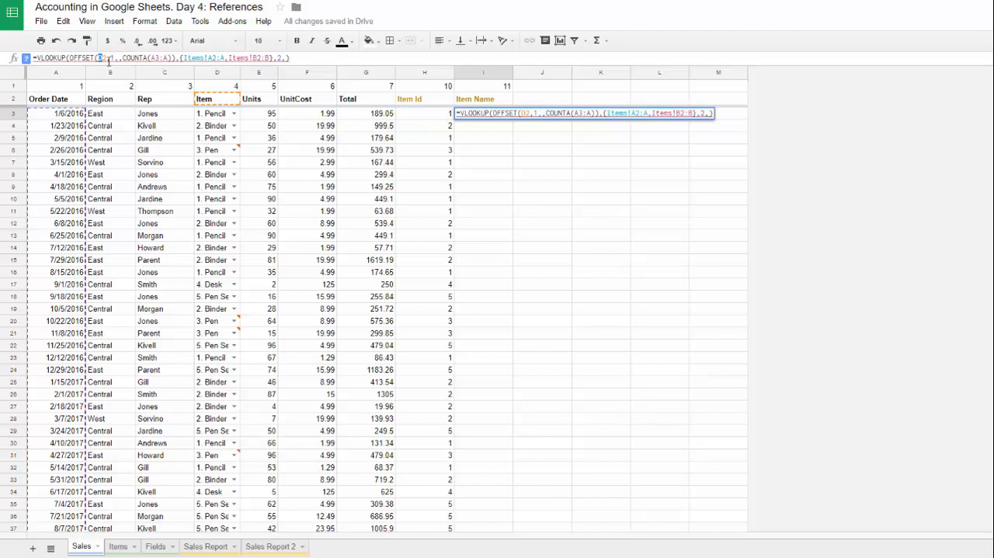
Step: Change the OFFSET reference in I3 from D2 to H2 and enter the lookup as an array formula filling the column
type("h")
left_click(303, 59)
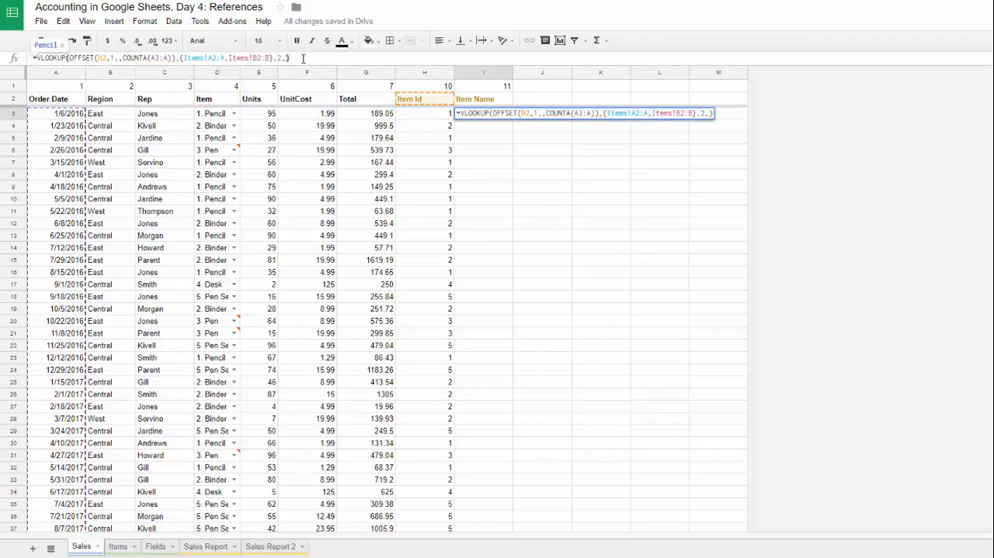
key("Return")
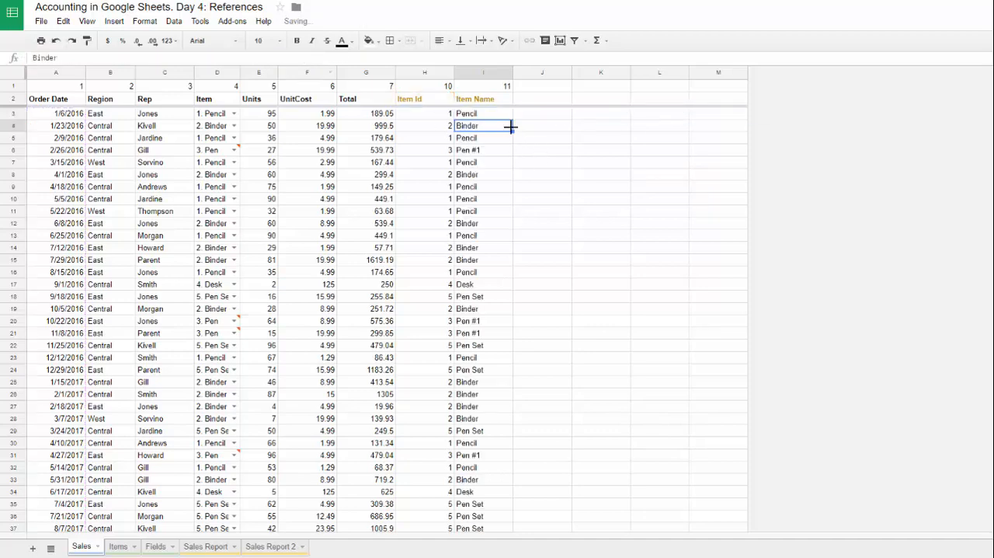
Step: Examine the Item Name results from the first data row down to the last row of the Sales sheet
left_click(491, 116)
key("ctrl+Down")
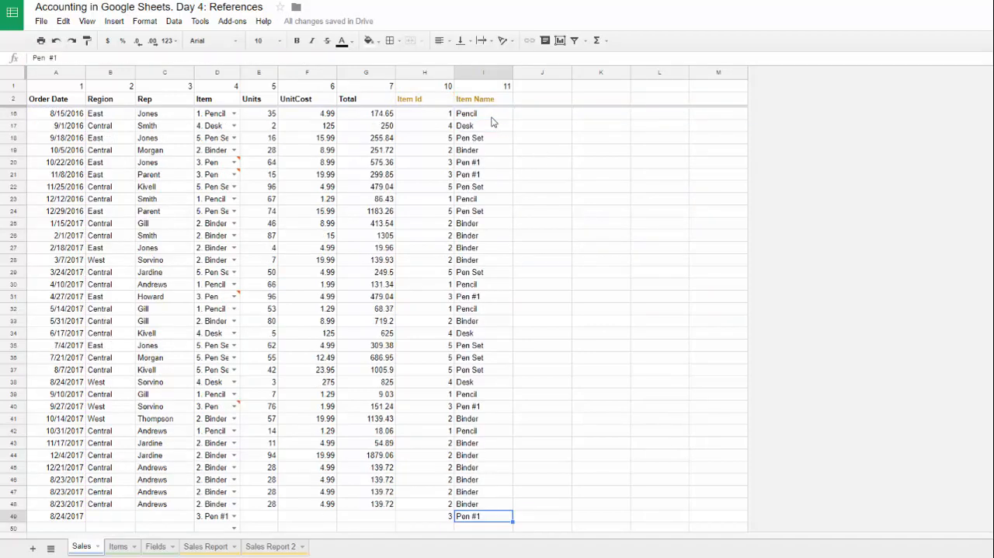
key("ctrl+Up")
key("Down")
key("Down")
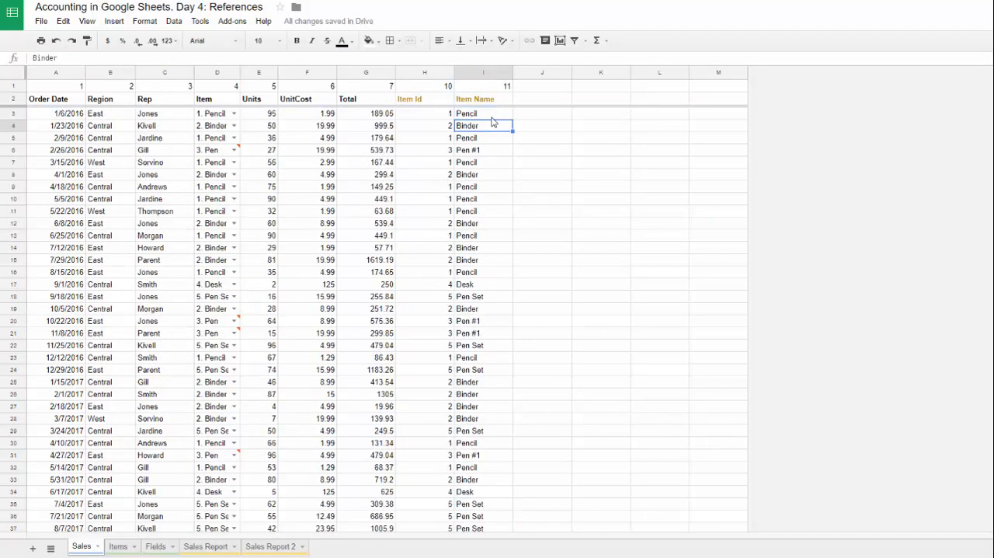
key("ctrl+Down")
left_click(472, 296)
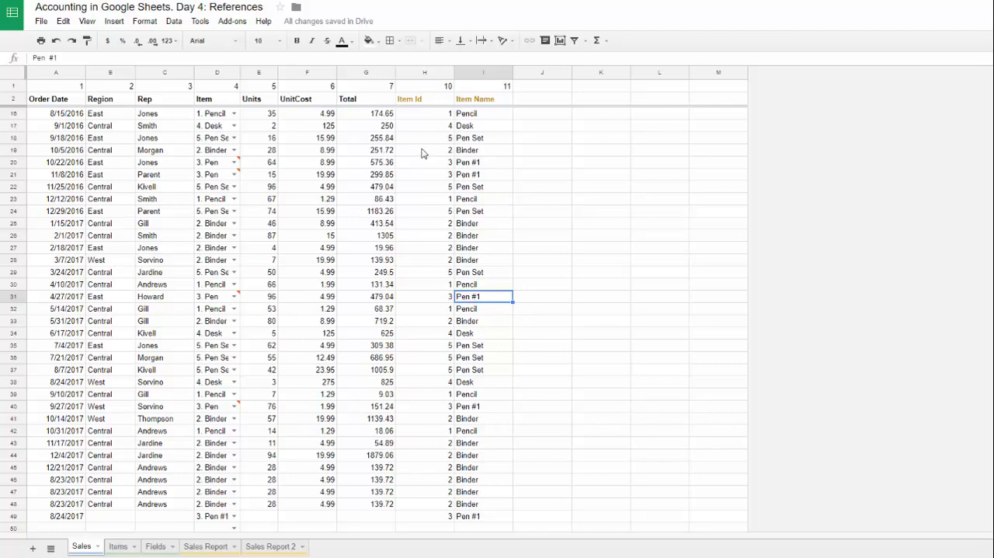
Step: Examine the row 2 header formulas of the Item Id, Region, Rep and Item columns
left_click(435, 101)
key("Down")
key("Down")
key("Down")
left_click(435, 101)
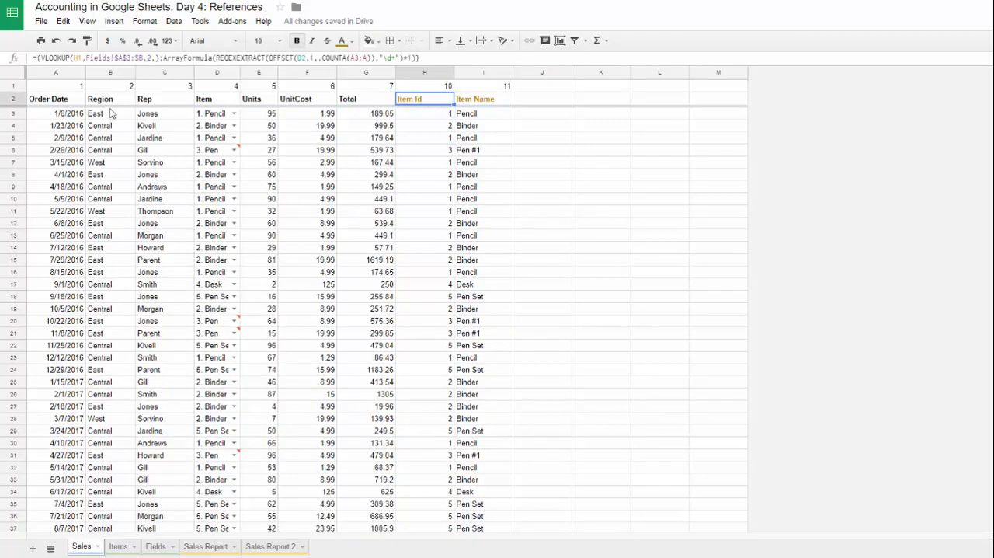
left_click(112, 100)
left_click(134, 103)
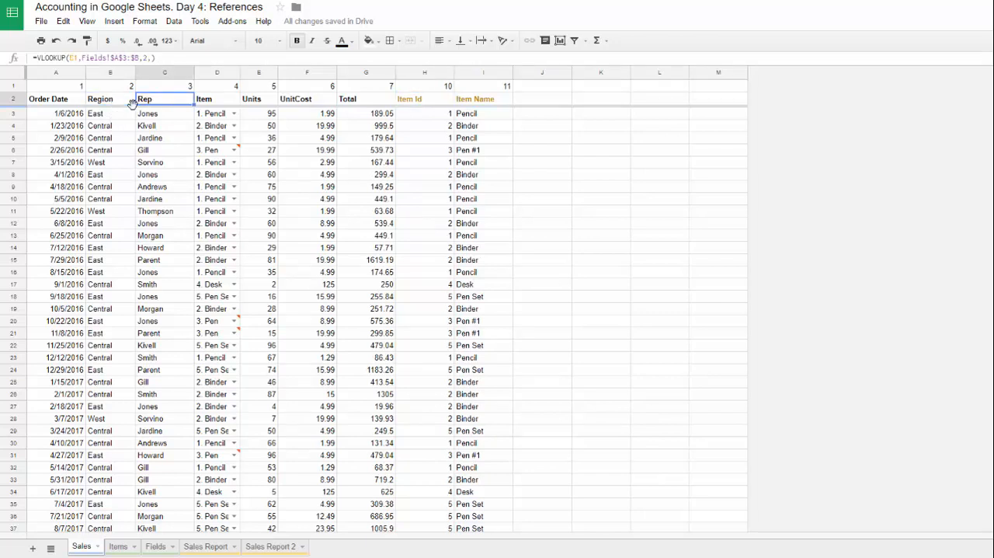
key("Right")
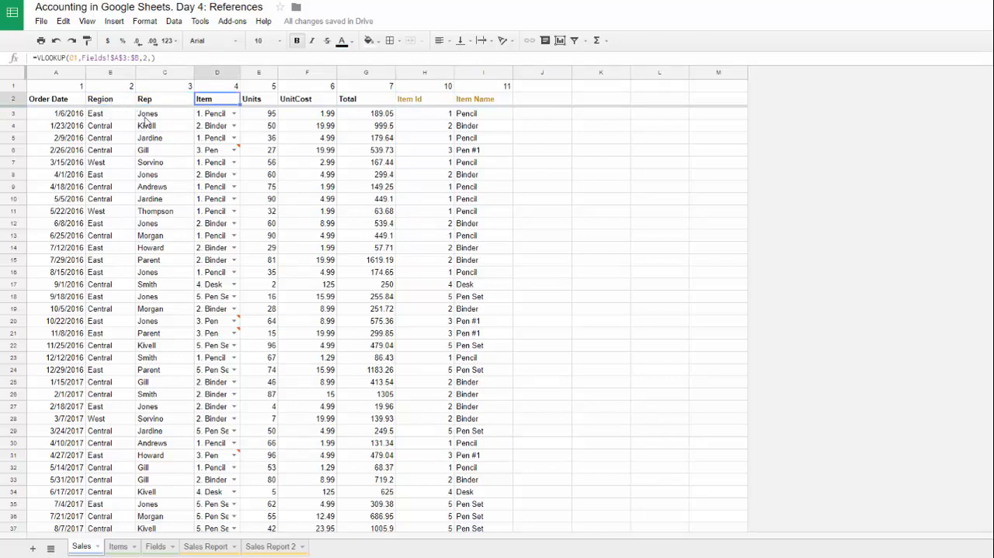
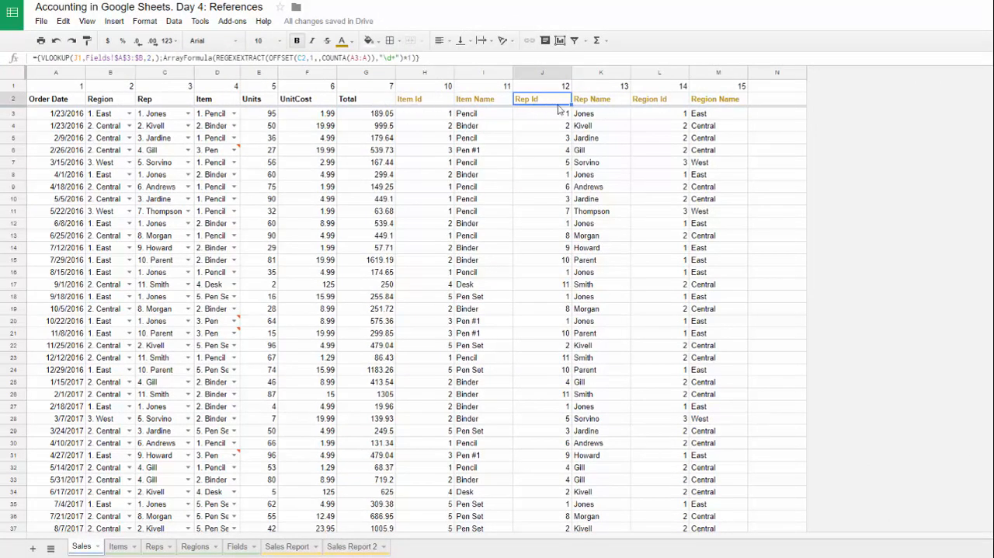
Step: Examine the header formulas from Rep Name to Region Name, and view the Reps and Regions lookup sheets
key("Right")
key("Right")
key("Right")
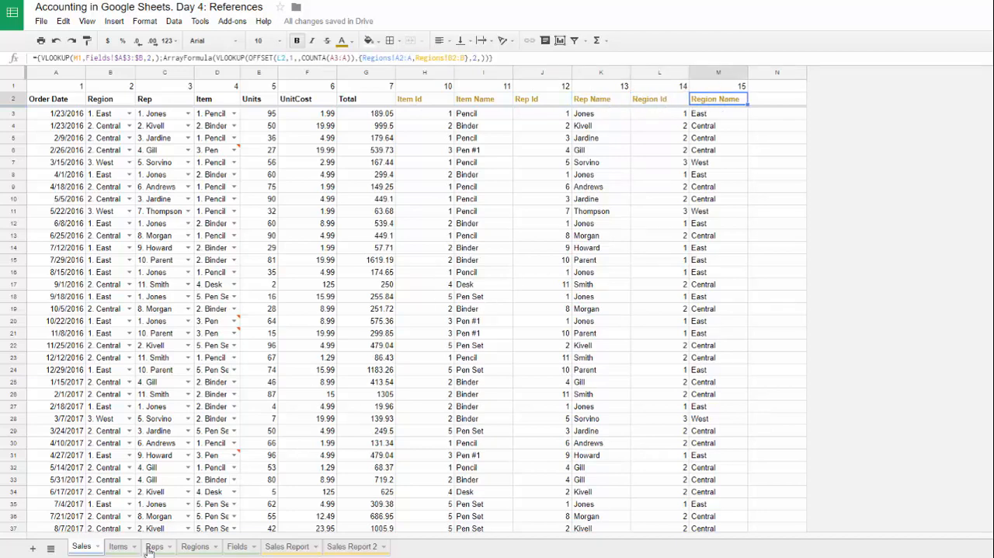
left_click(156, 548)
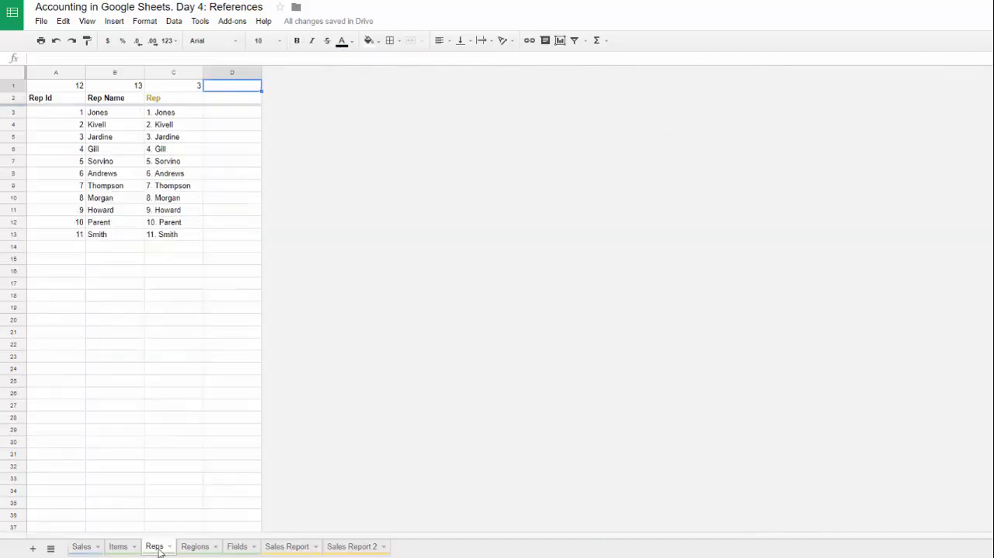
left_click(199, 546)
left_click(133, 235)
left_click(82, 546)
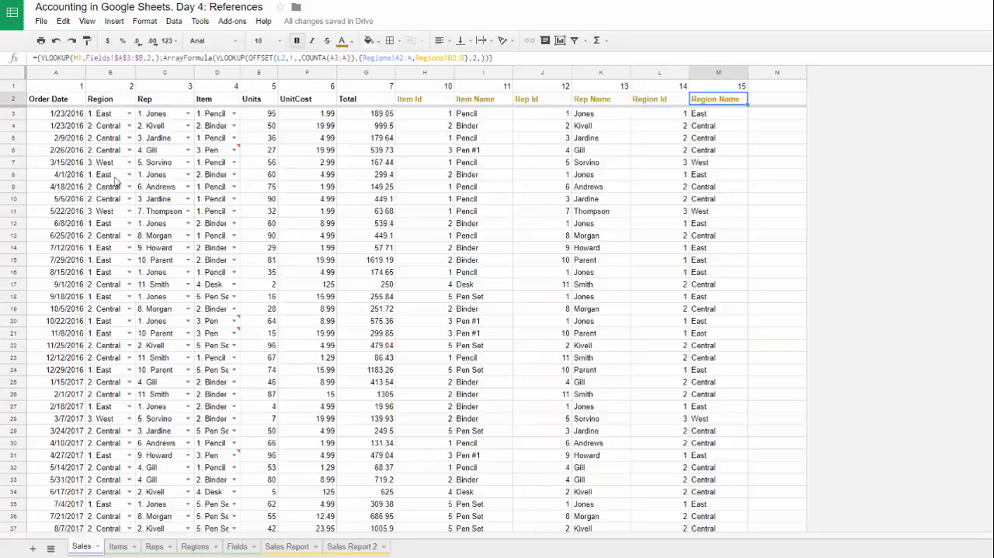
Step: Examine the Region and Rep entries in the Sales rows and the row 2 formulas of the expanding columns
left_click(129, 151)
left_click(165, 154)
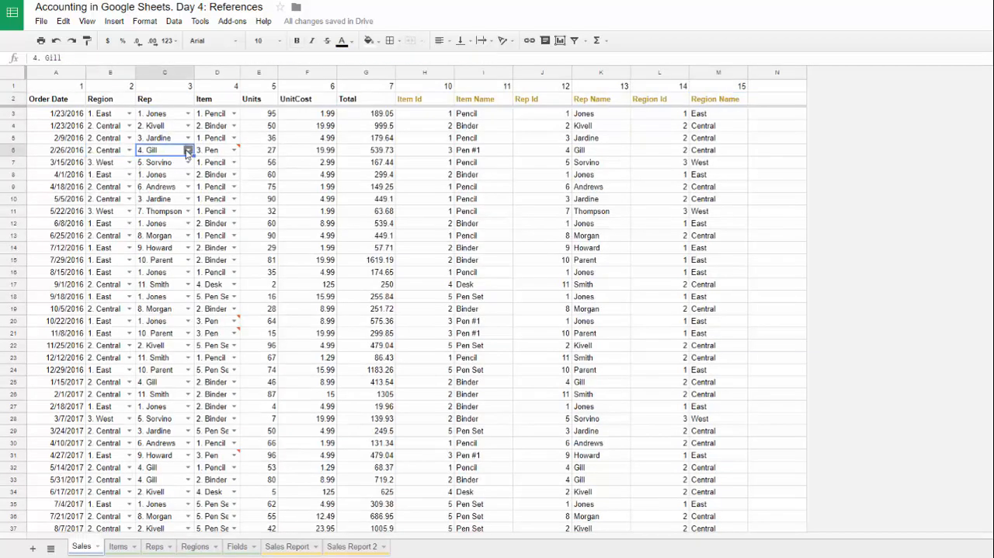
left_click(188, 150)
left_click(168, 128)
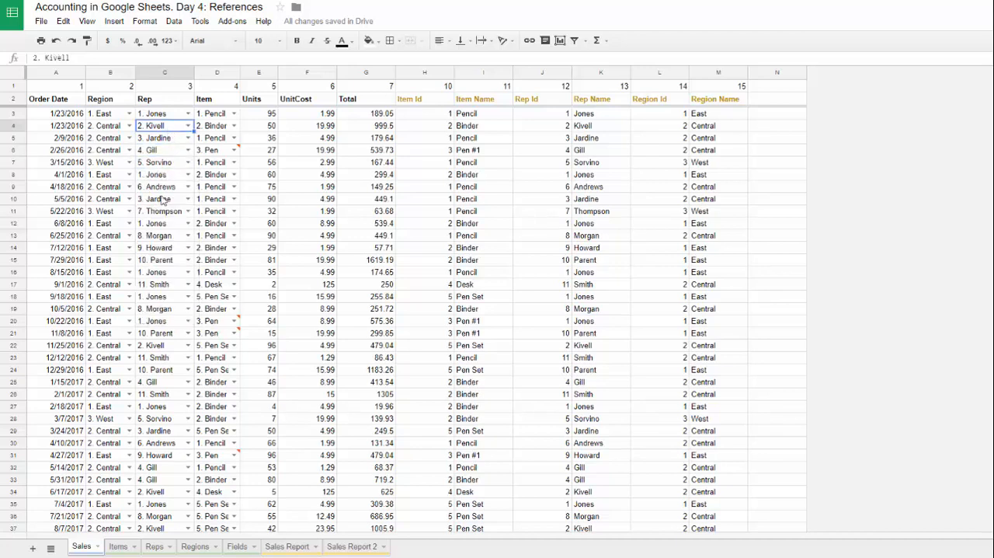
left_click(411, 102)
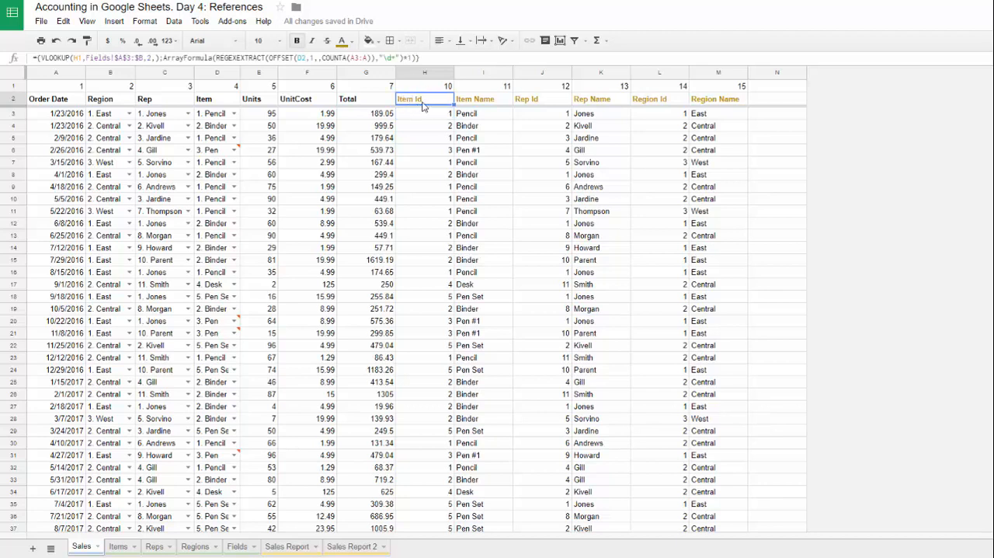
key("Right")
key("Right")
key("Right")
key("Right")
key("Right")
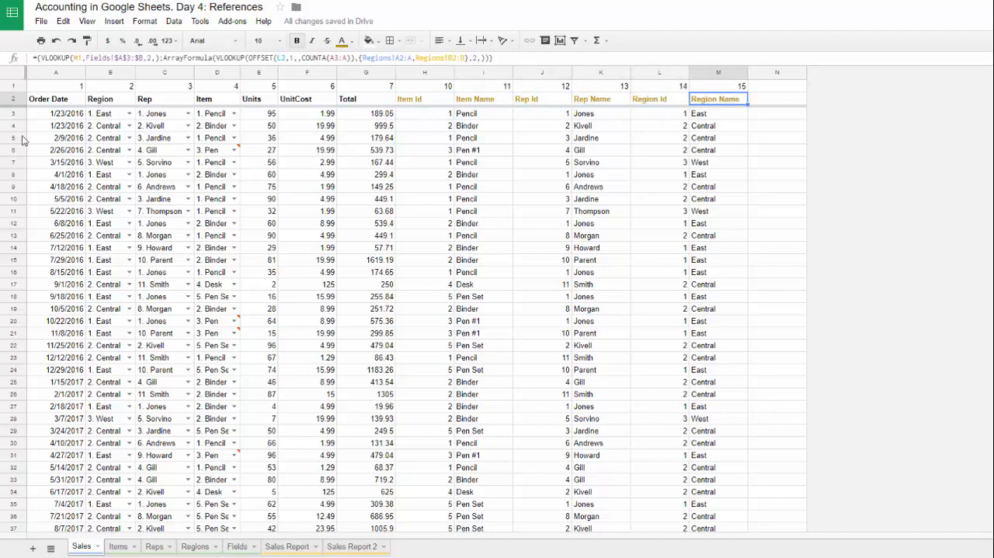
Step: Try deleting row 3 of the Sales sheet, and undo the deletion
left_click(13, 114)
right_click(13, 117)
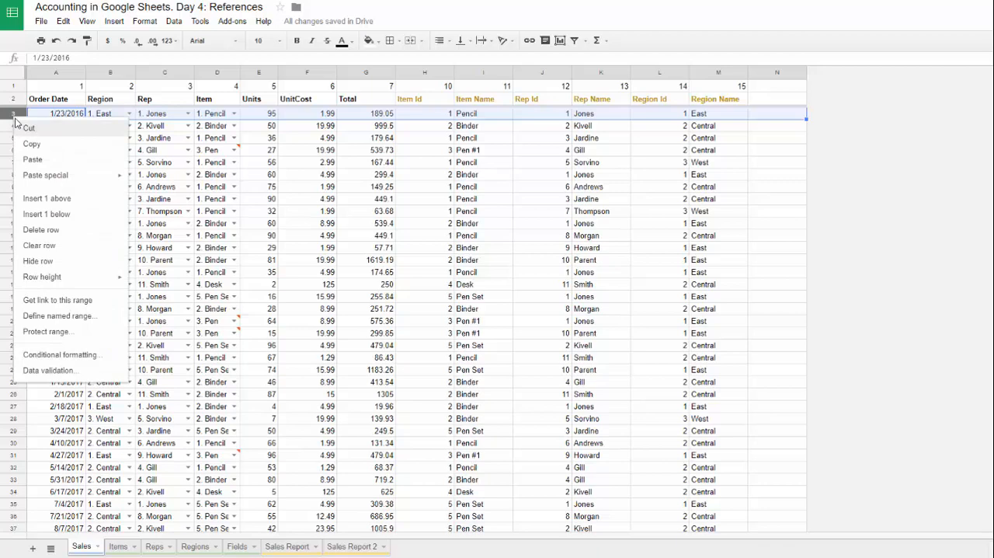
left_click(69, 231)
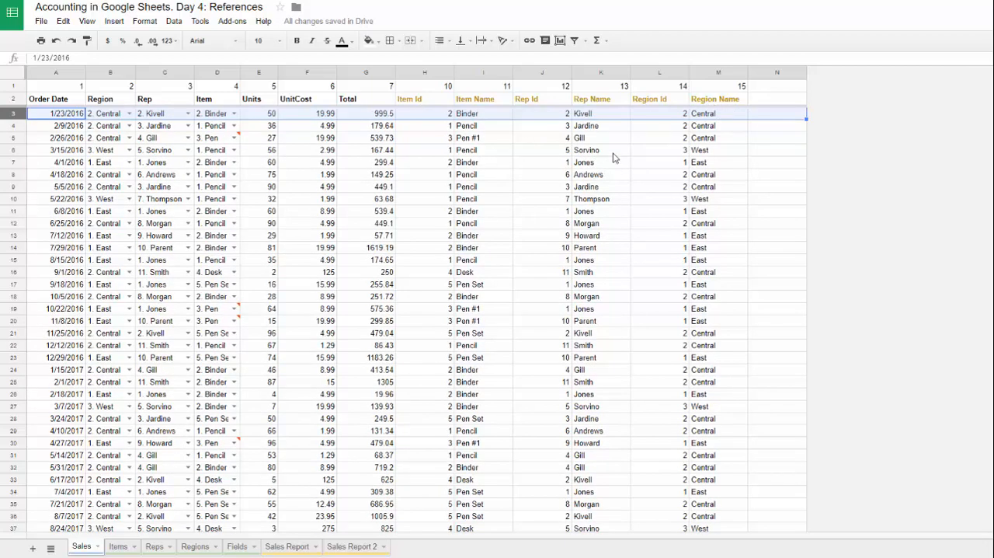
key("ctrl+z")
Step: Examine the row 2 formulas from Item Id through Region Name
left_click(408, 103)
key("Right")
key("Right")
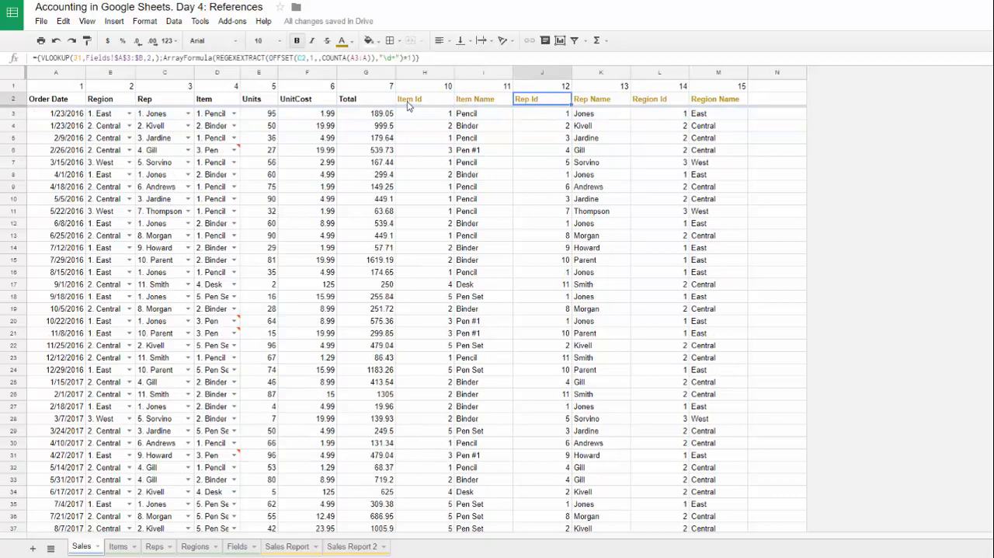
key("Right")
key("Right")
key("Right")
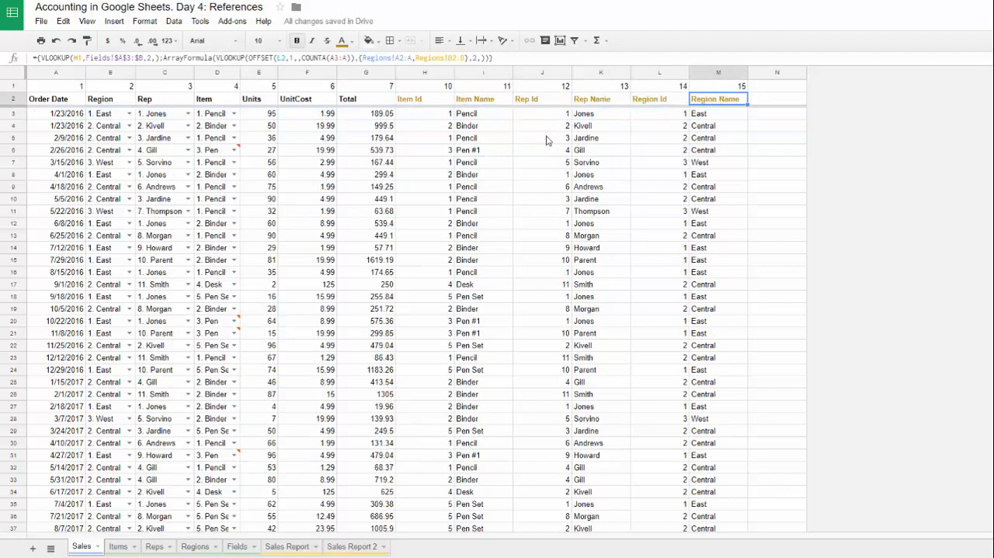
Step: Examine the empty Region cell's options and the Rep Id error in row 49
left_click(481, 147)
key("ctrl+Down")
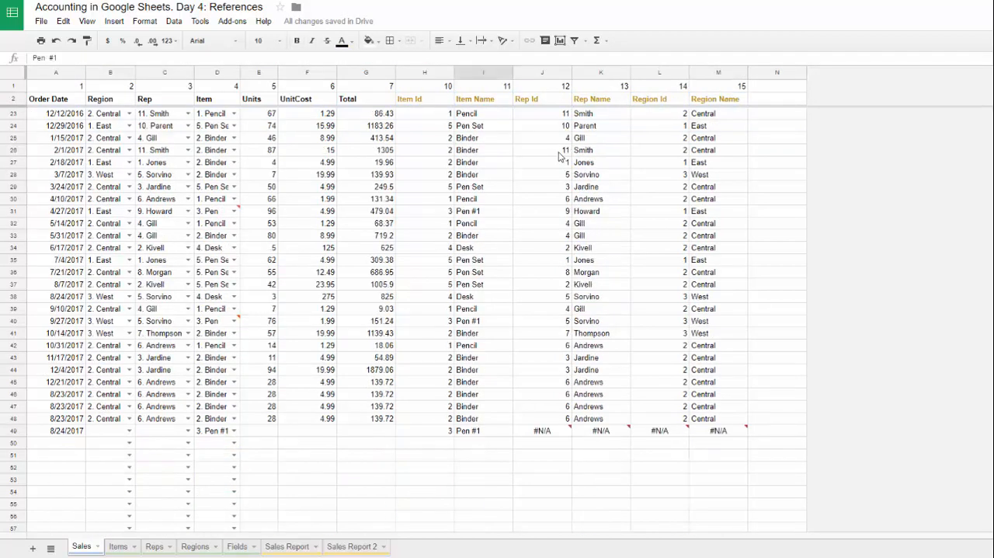
left_click(548, 432)
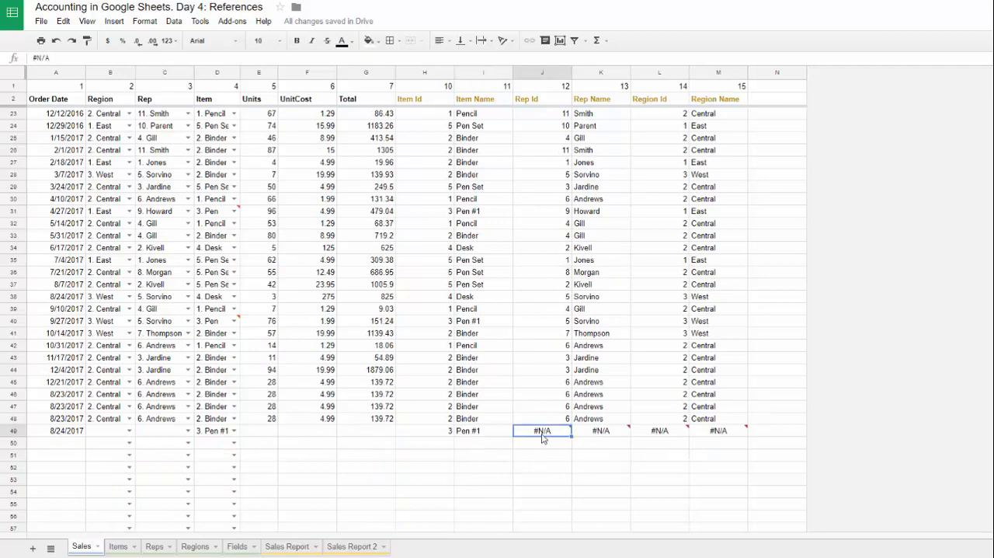
scroll(351, 389, "down", 2)
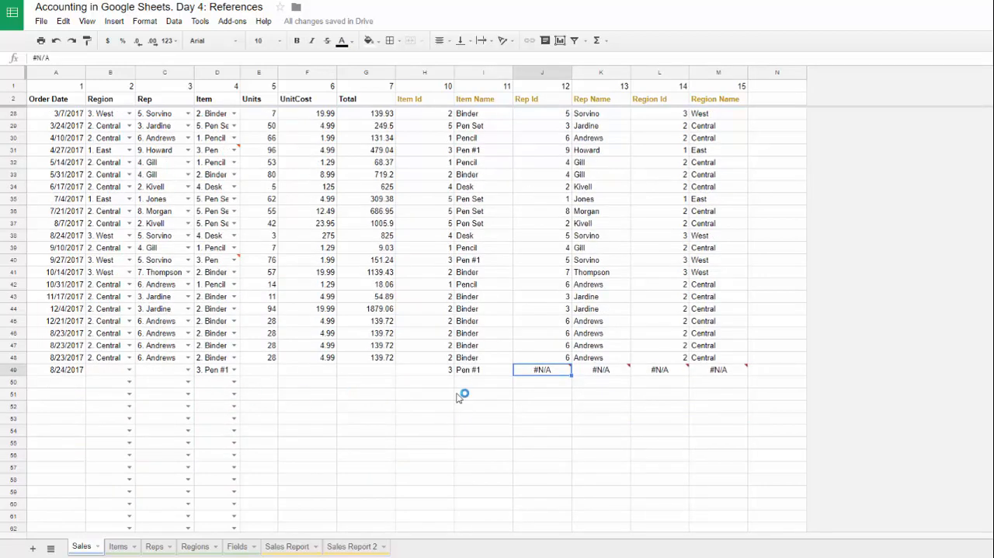
left_click(114, 372)
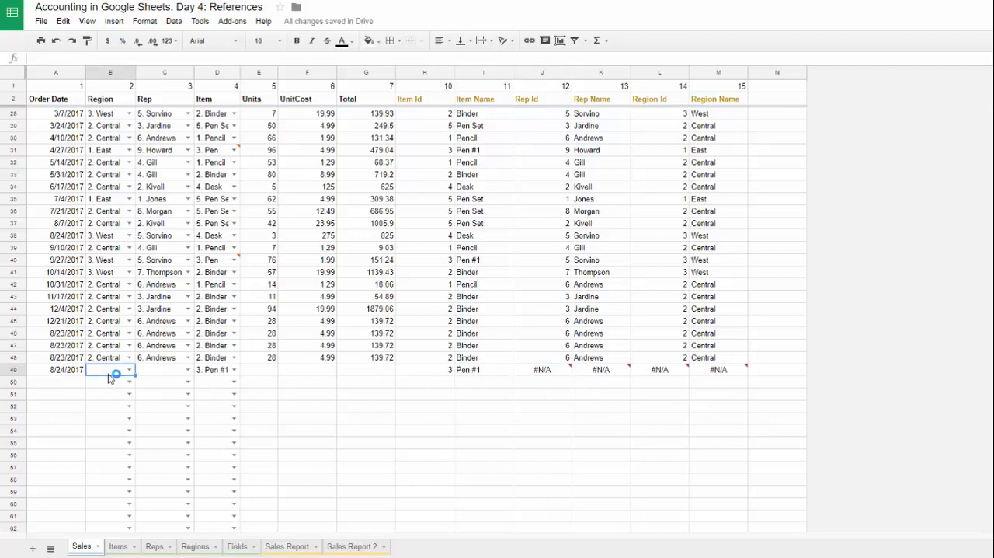
left_click(130, 370)
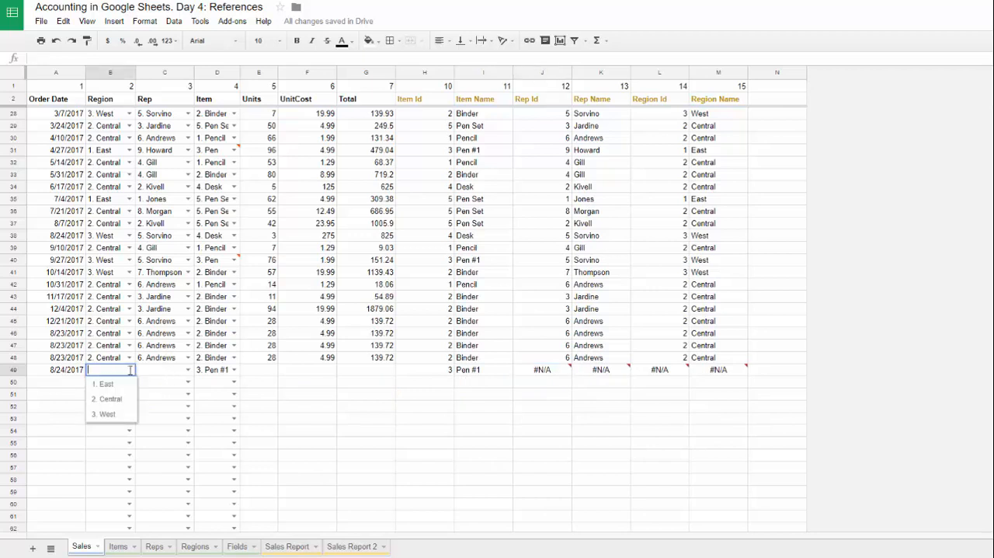
left_click(605, 394)
left_click(555, 371)
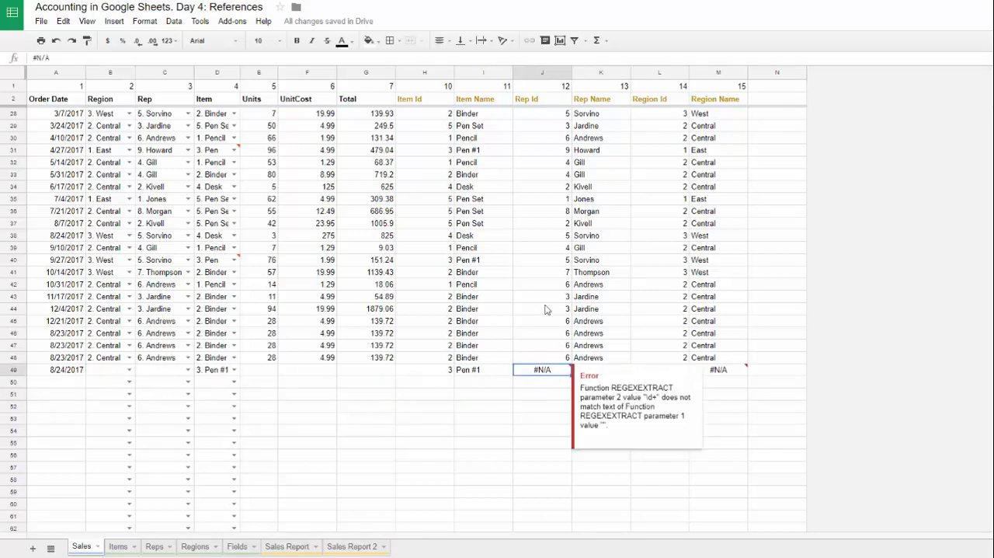
Step: Wrap the REGEXEXTRACT expression inside the H2 Item Id array formula in IFERROR with 0 as the fallback value
left_click(418, 100)
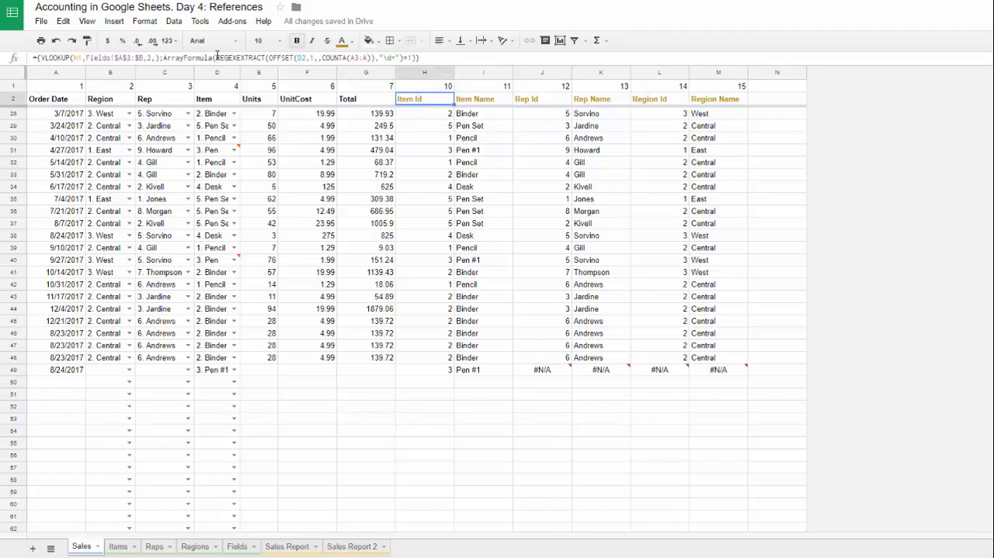
left_click_drag(217, 56, 417, 57)
key("BackSpace")
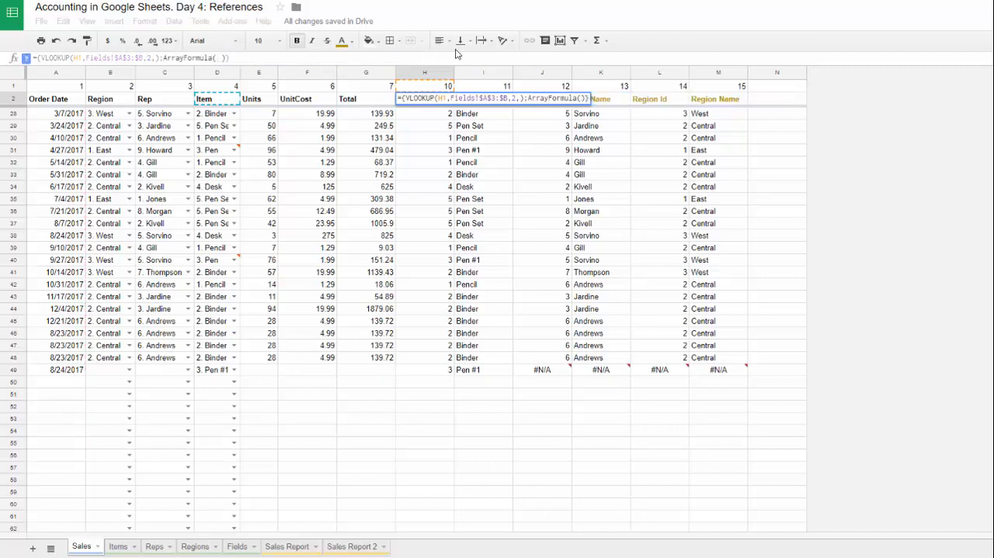
type("iferr")
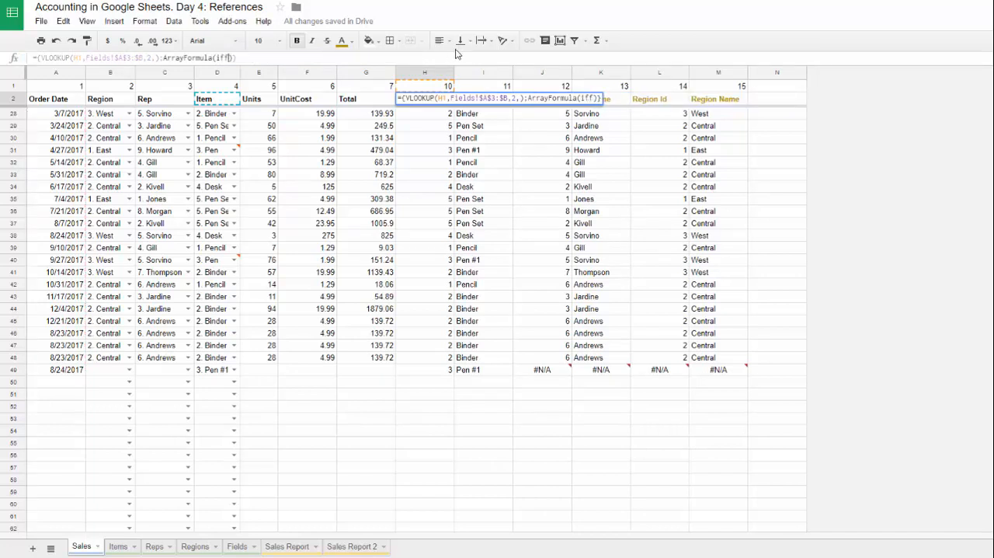
key("Tab")
type("REGEXEXTRACT(OFFSET(D2,1,,COUNTA(A3:A)),\"\\d+\")=1")
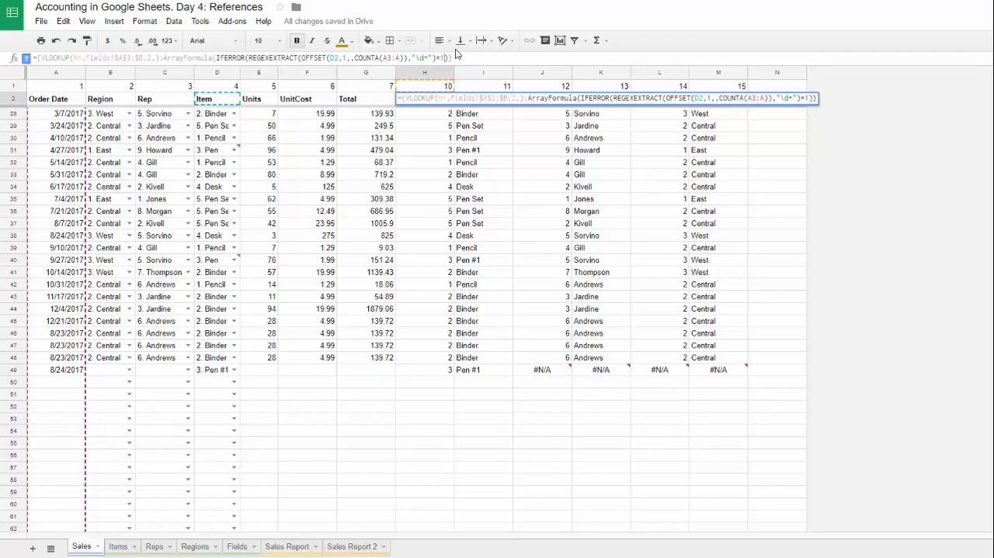
type(",")
key("Return")
key("Up")
left_click(458, 58)
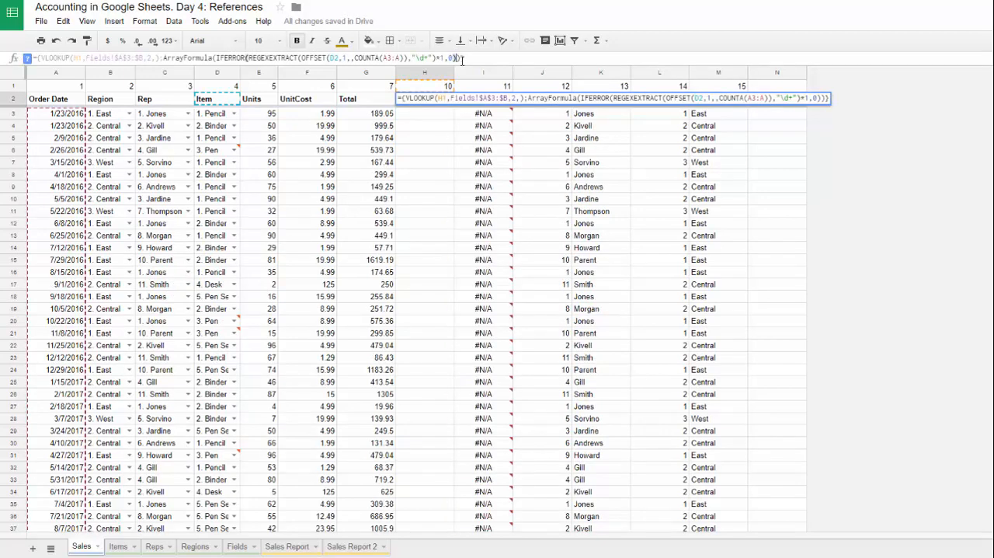
key("Return")
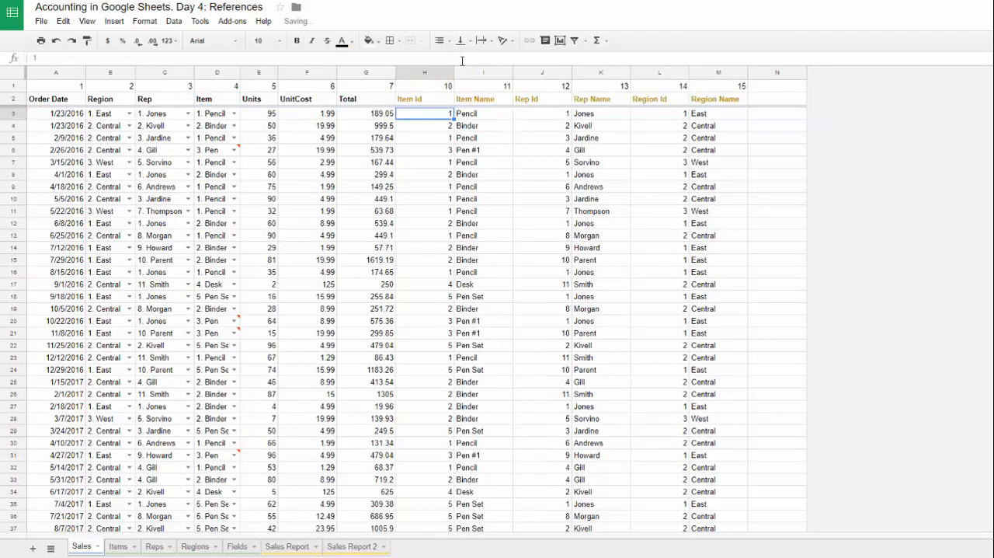
Step: Clear the Item value in D49 to test the Item Id fallback, and undo the clearing
key("ctrl+Down")
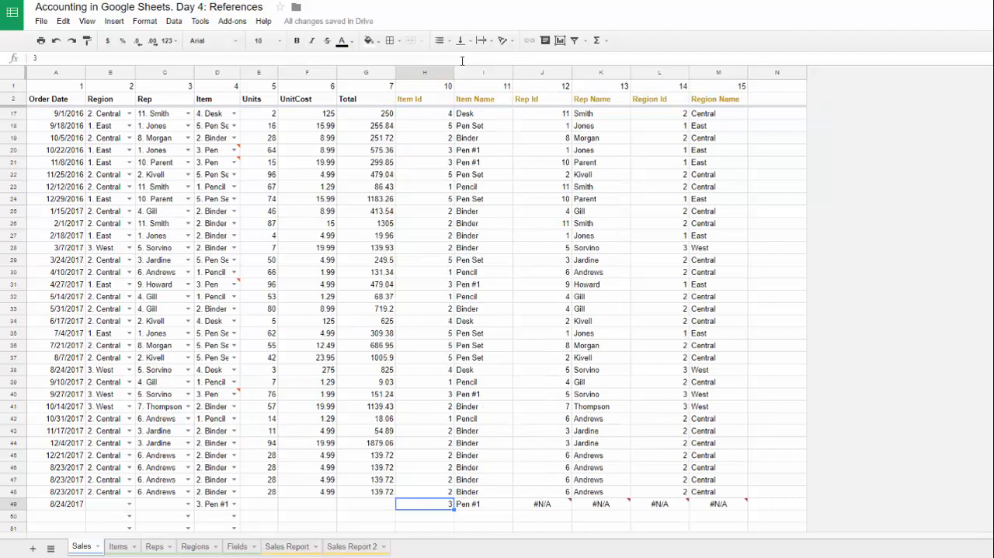
scroll(288, 525, "up", 1)
left_click(224, 516)
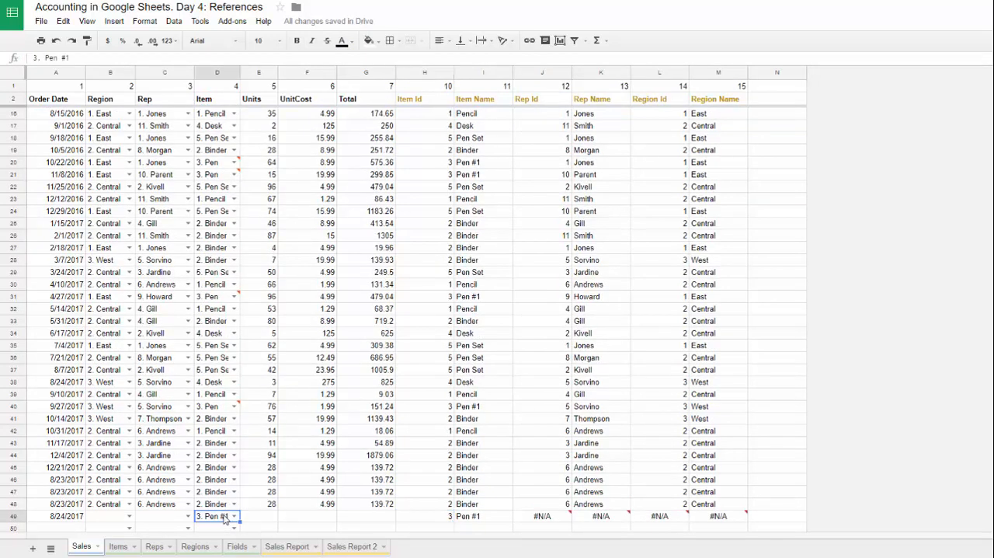
key("Delete")
left_click(436, 519)
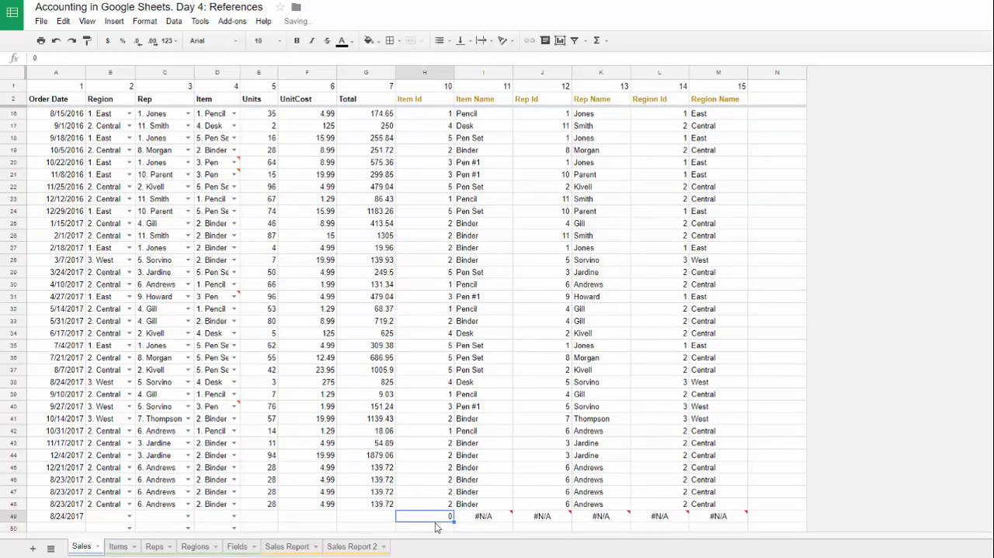
scroll(449, 356, "down", 2)
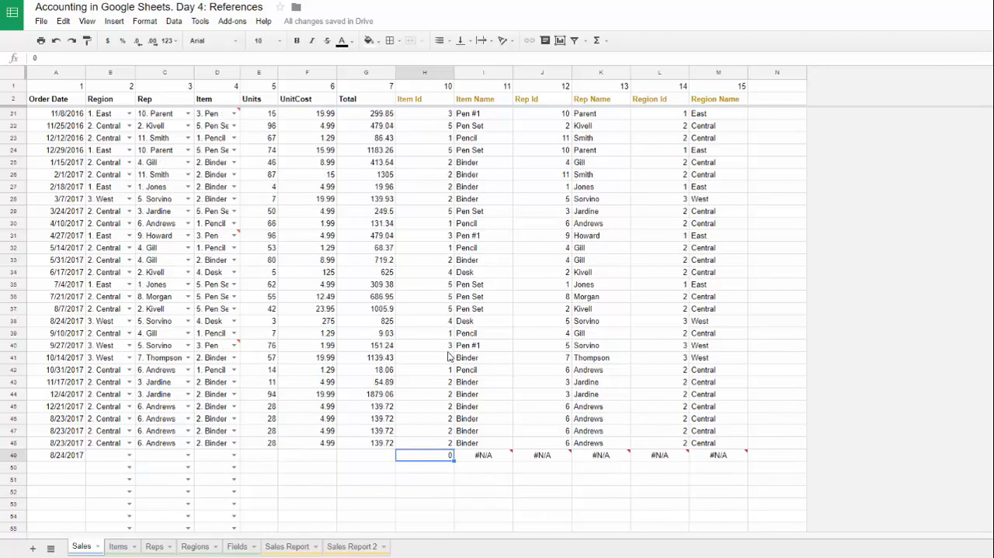
key("ctrl+z")
Step: Wrap the VLOOKUP inside the I2 Item Name array formula in IFERROR with "-" as the fallback text
left_click(466, 105)
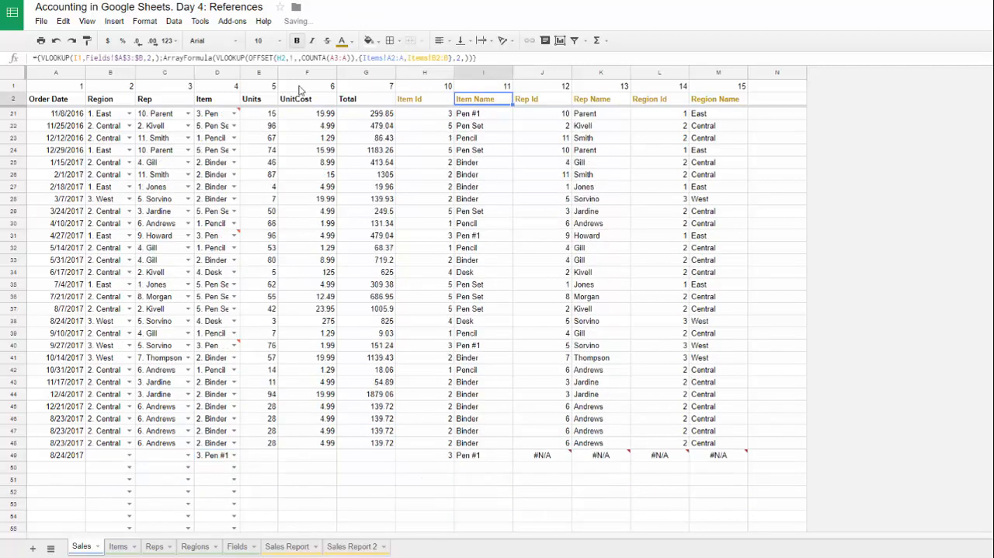
left_click_drag(215, 58, 471, 58)
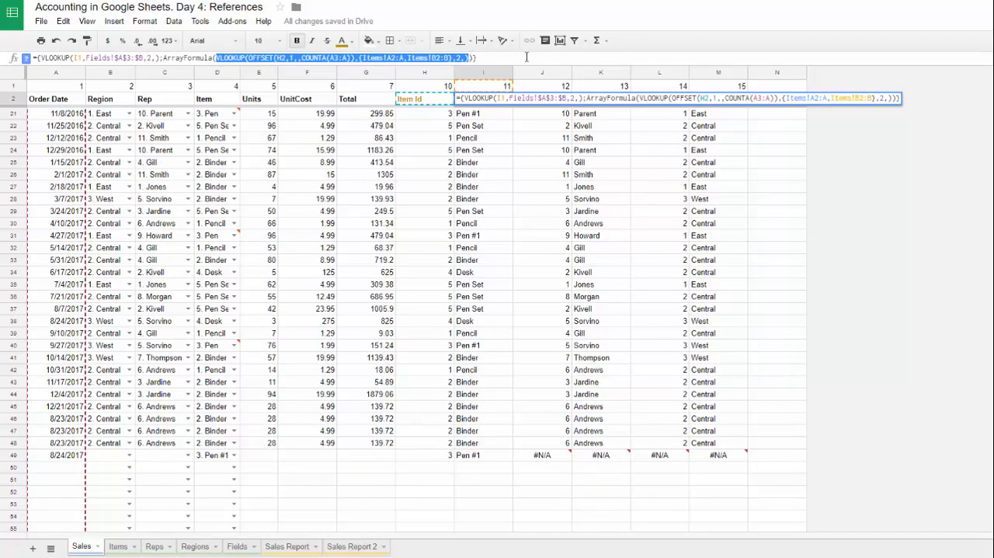
key("ctrl+x")
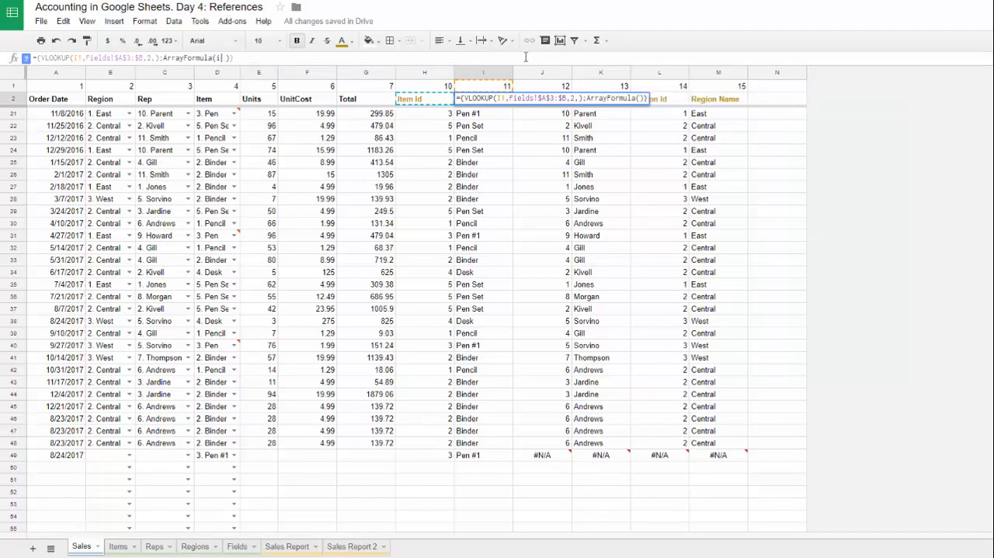
type("IFERROR(")
key("ctrl+v")
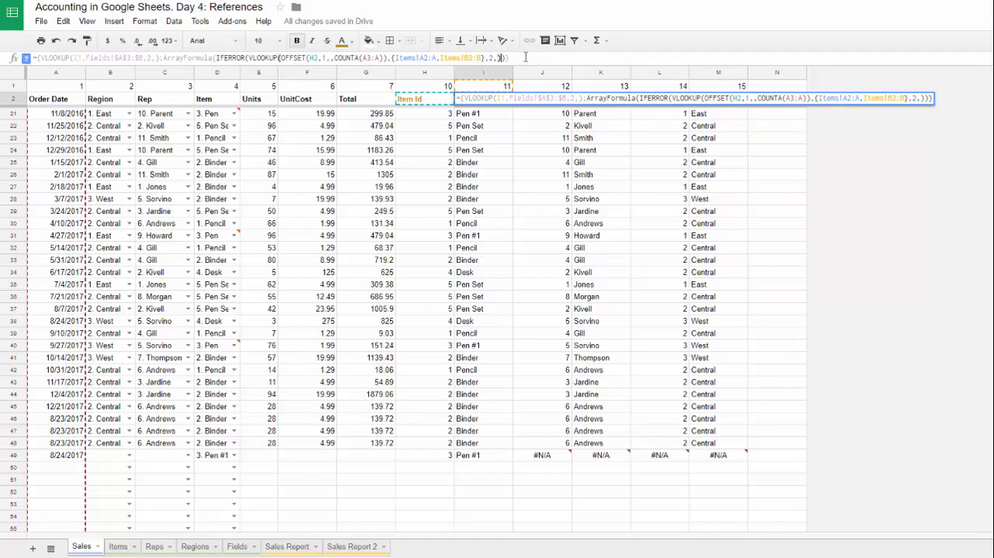
type(",")
type("\"\"")
type("-")
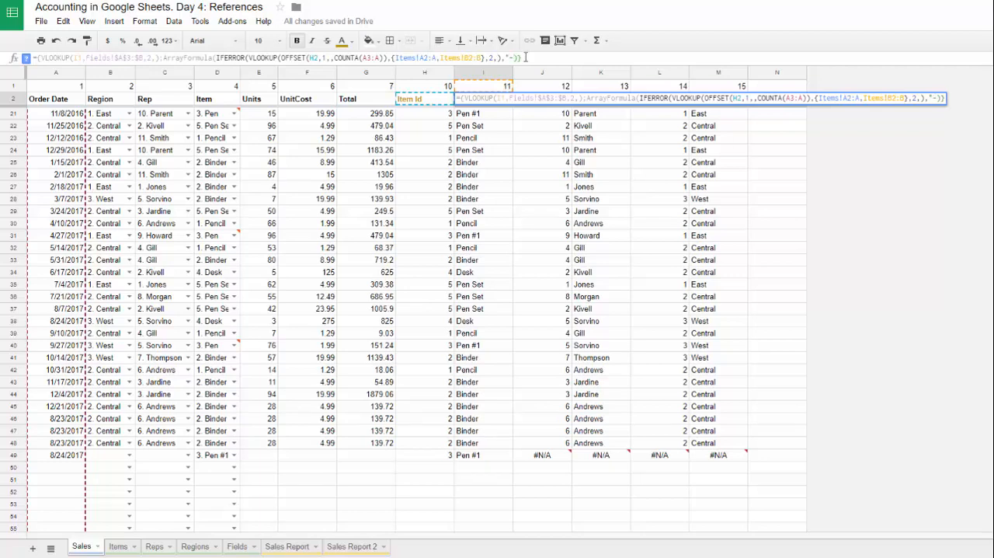
type("}")
type("}")
key("Return")
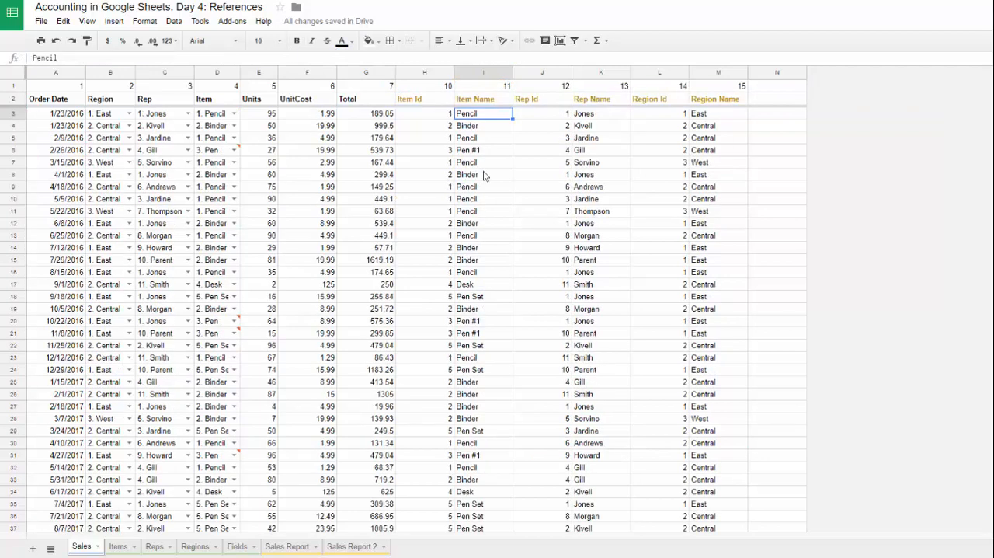
key("ctrl+Down")
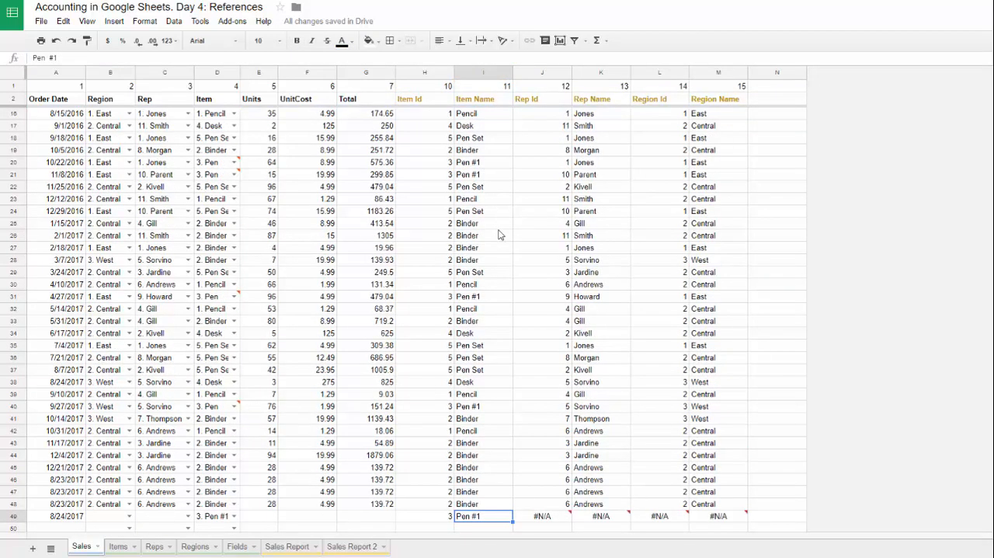
scroll(458, 392, "down", 1)
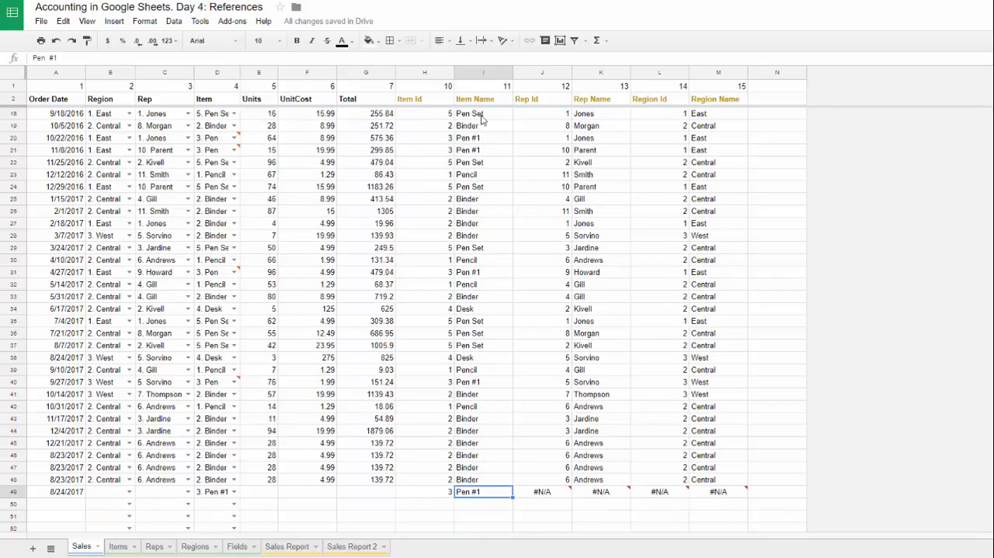
Step: Clear the Item value in D49 to test the Item Name fallback, and undo the clearing
left_click(209, 491)
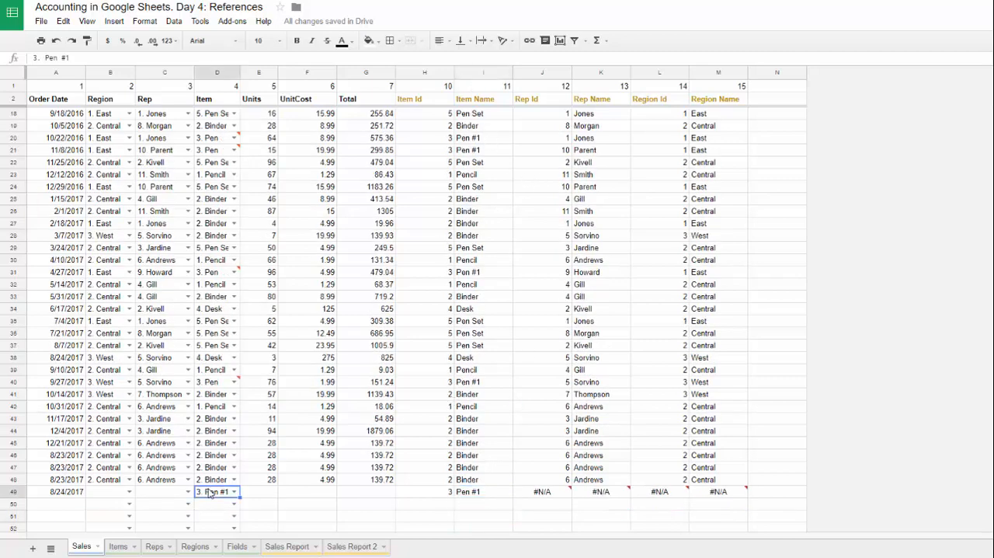
key("Delete")
left_click(483, 497)
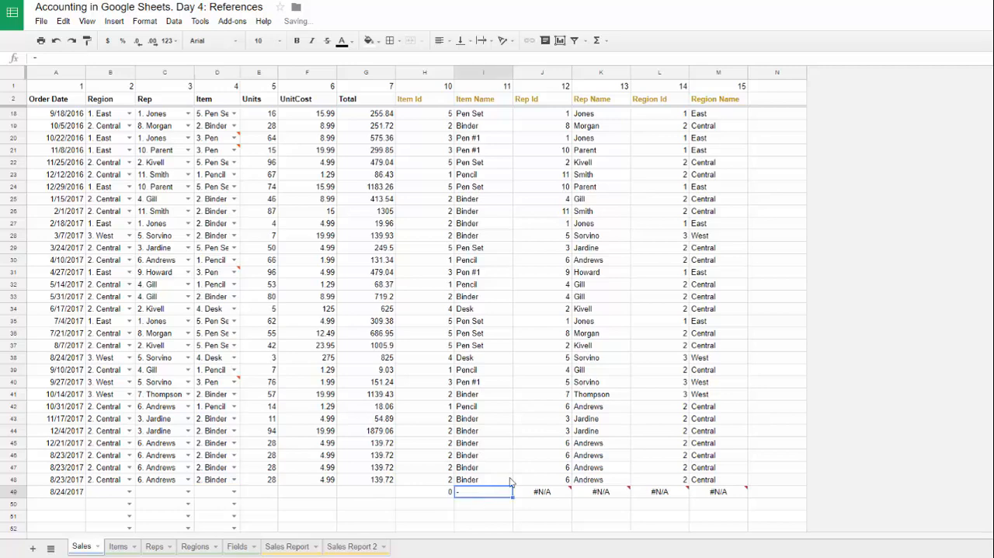
key("ctrl+z")
Step: Wrap the REGEXEXTRACT expression inside the J2 Rep Id array formula in IFERROR with 0 as the fallback value
left_click(475, 274)
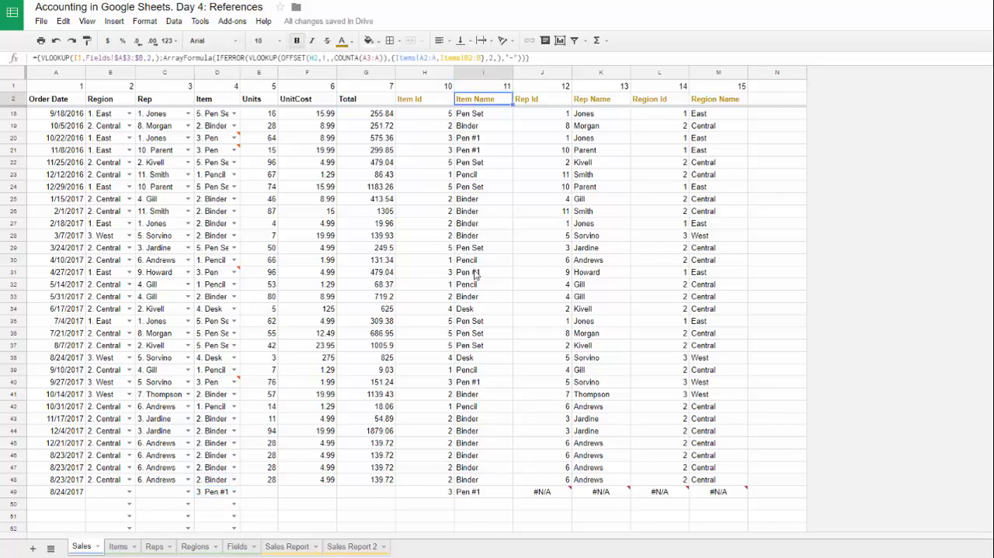
key("ctrl+Up")
key("Up")
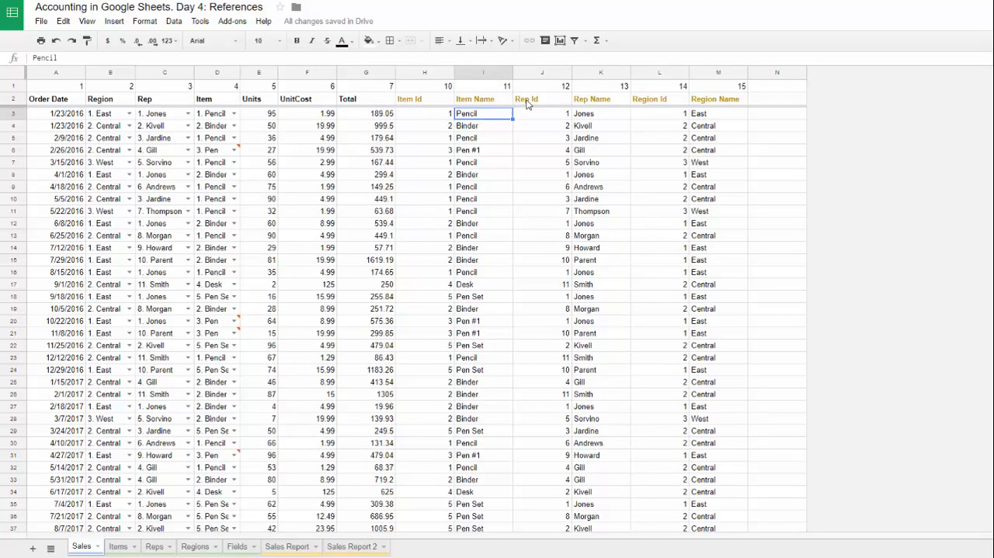
key("Right")
key("Right")
key("Right")
key("Right")
key("Left")
key("Left")
key("Left")
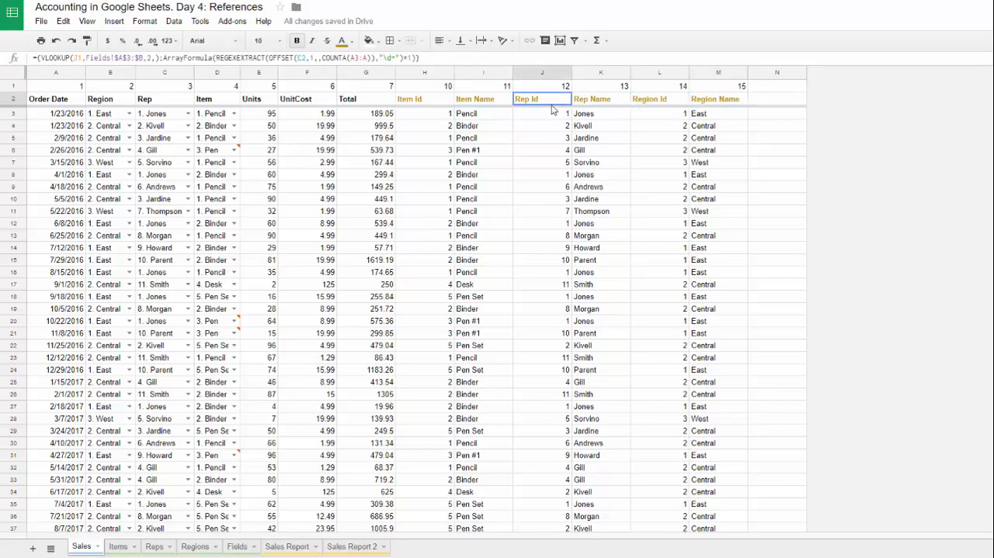
left_click(215, 57)
type("IFERROR(")
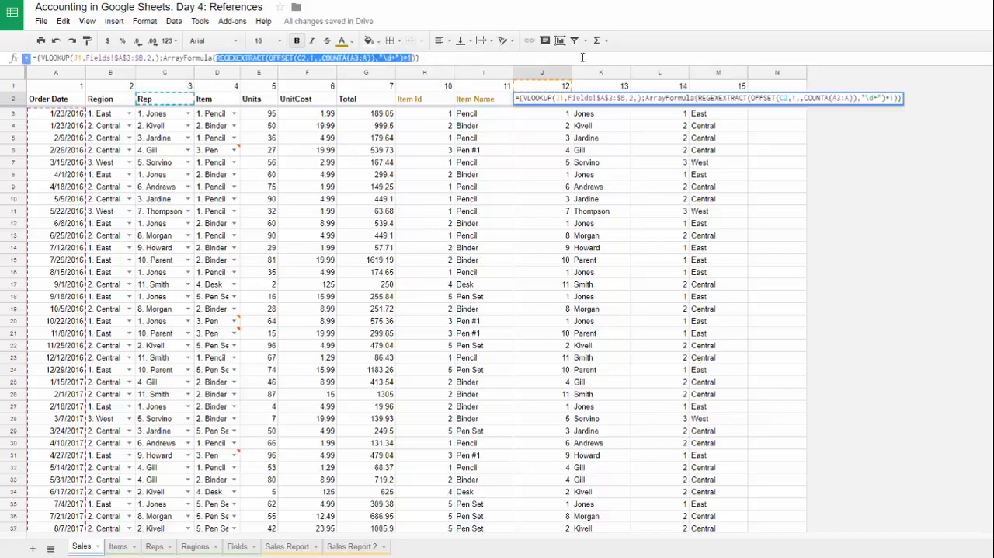
type(",)")
key("Tab")
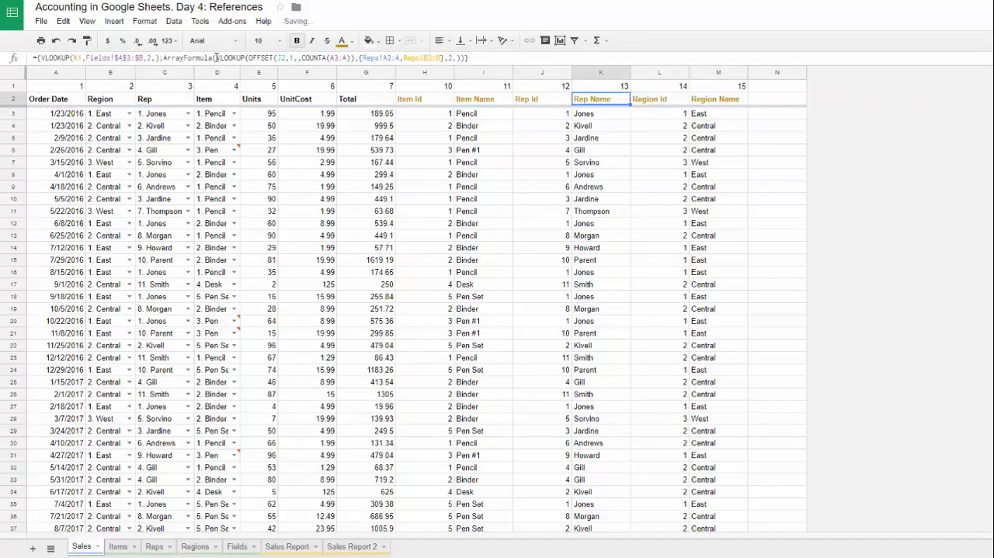
Step: Wrap the VLOOKUP inside the K2 Rep Name array formula in IFERROR with "-" as the fallback text
left_click_drag(216, 58, 461, 60)
key("ctrl+x")
type("iferr")
key("Tab")
key("ctrl+v")
type(",)")
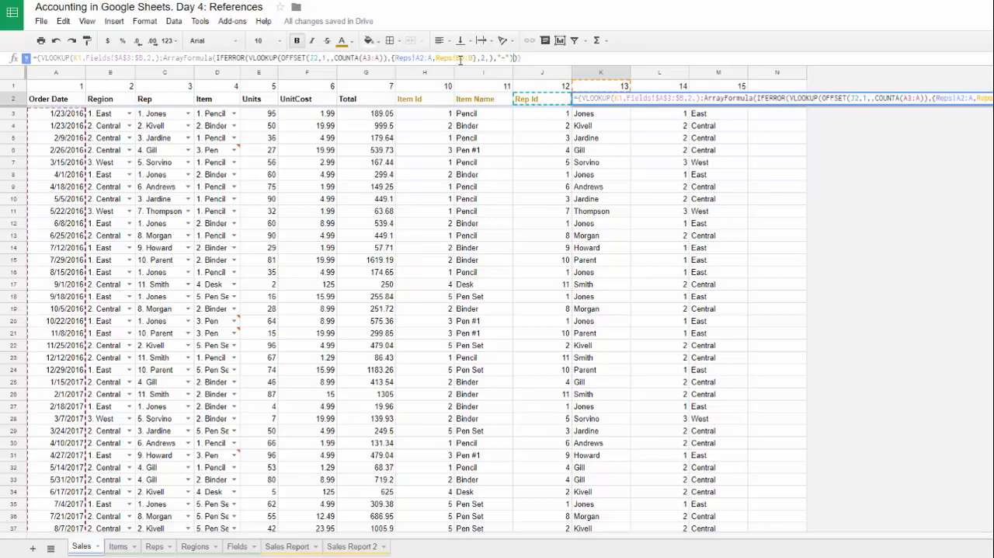
key("Tab")
Step: Wrap the REGEXEXTRACT expression inside the L2 Region Id array formula in IFERROR with 0 as the fallback value
left_click_drag(217, 59, 412, 58)
key("ctrl+x")
type("iferr")
key("Tab")
key("ctrl+v")
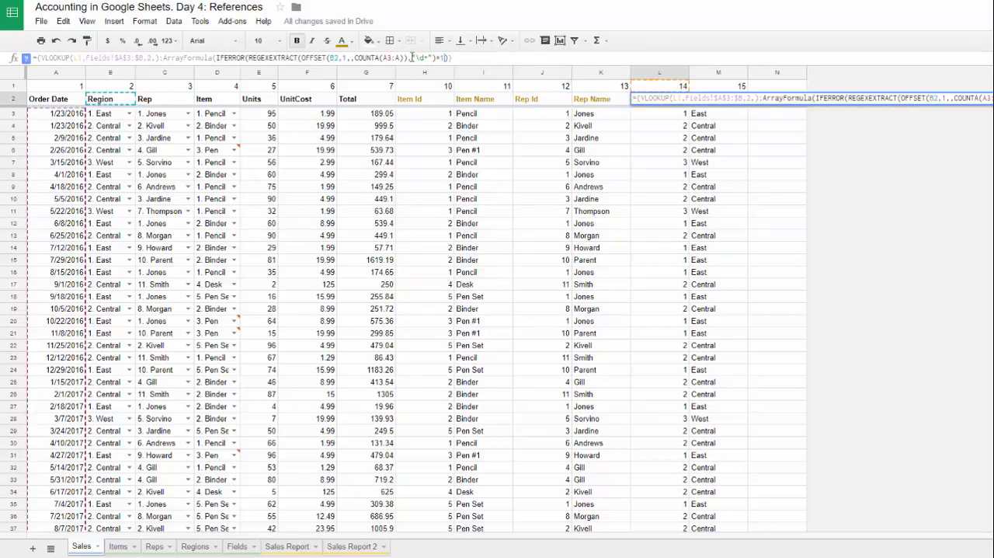
type(",)")
key("Tab")
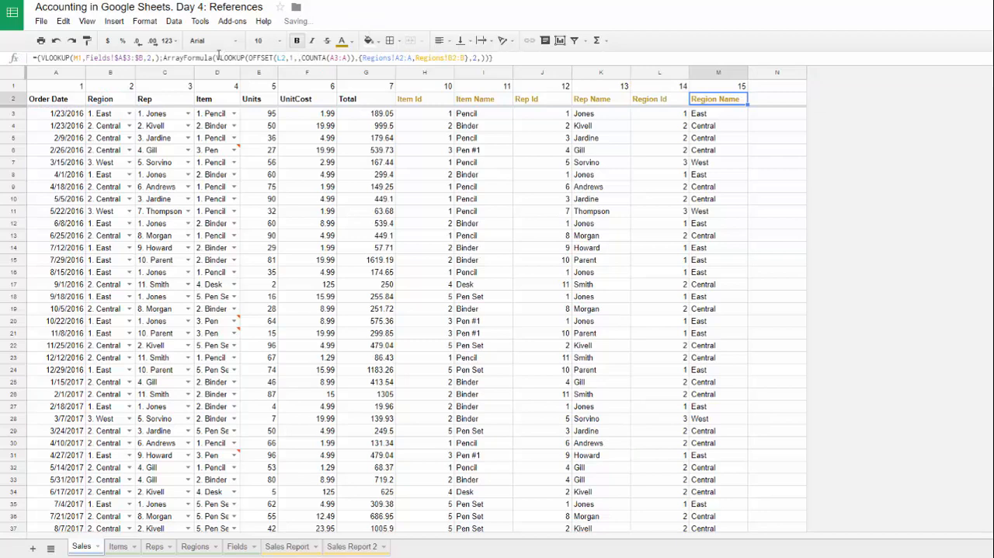
Step: Wrap the VLOOKUP inside the M2 Region Name array formula in IFERROR with "-" as the fallback text
left_click_drag(219, 58, 487, 58)
key("ctrl+x")
type("iferr")
key("Tab")
key("ctrl+v")
type(",\"-\")")
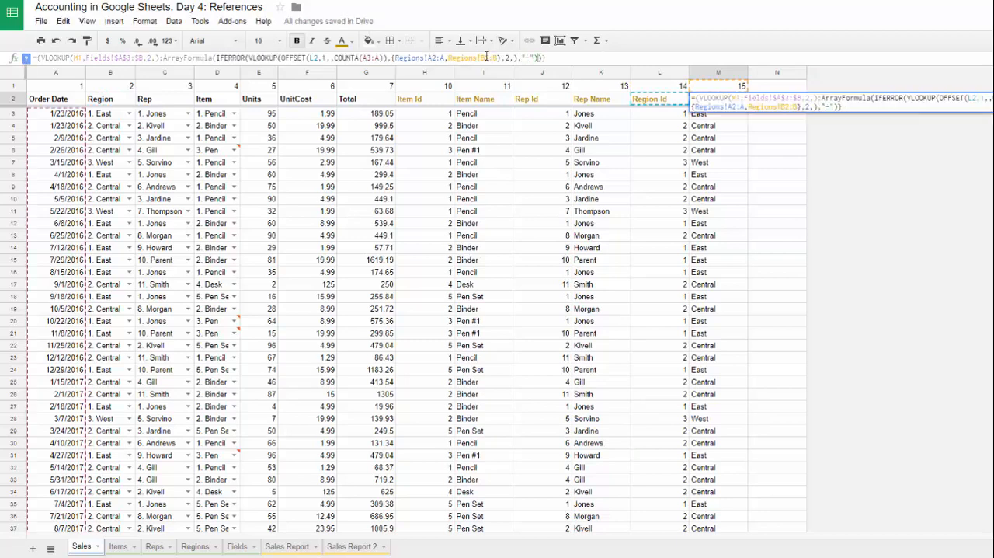
key("Return")
Step: Examine the Rep and Region fallback results in row 49 and the Rep Id formula in J2
key("ctrl+Down")
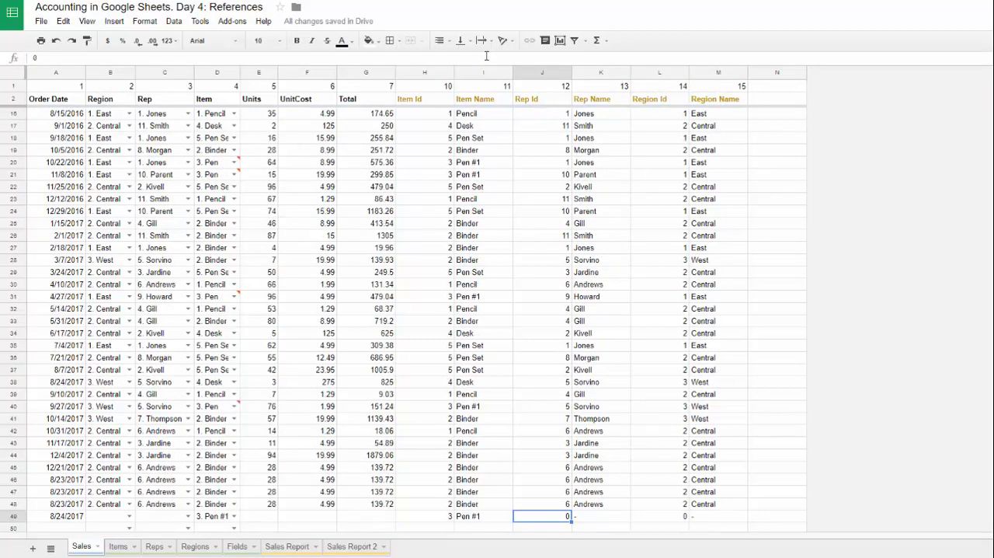
scroll(553, 423, "down", 2)
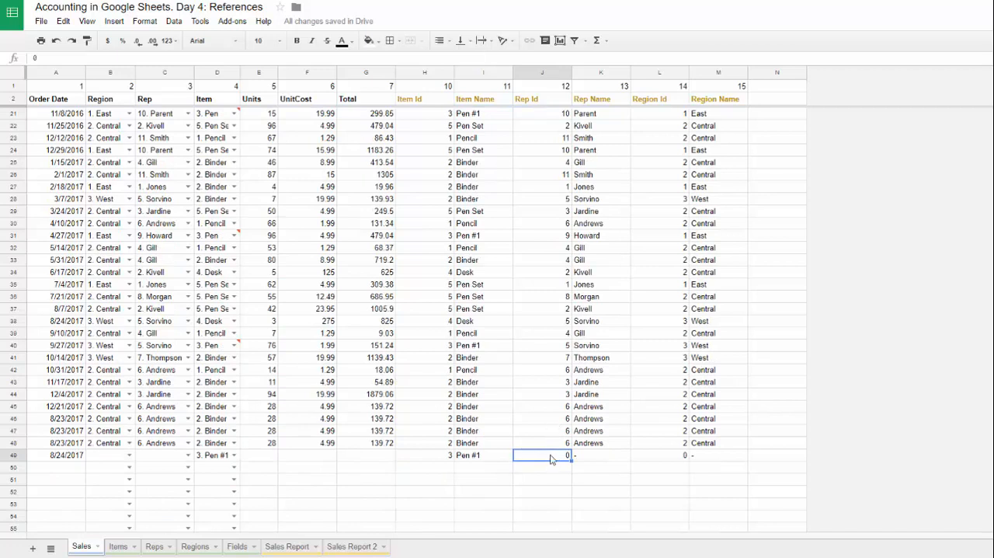
left_click(609, 459)
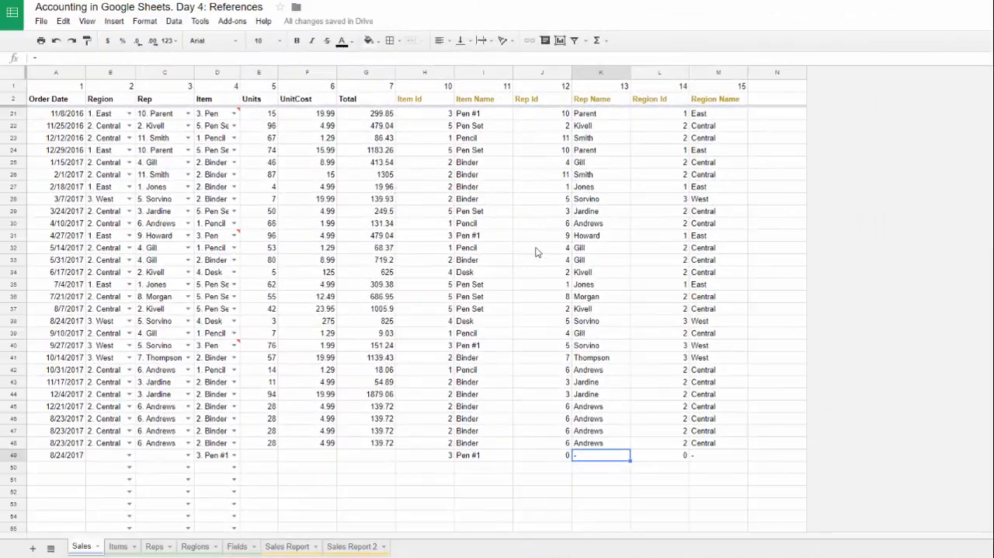
scroll(536, 252, "up", 6)
left_click(526, 99)
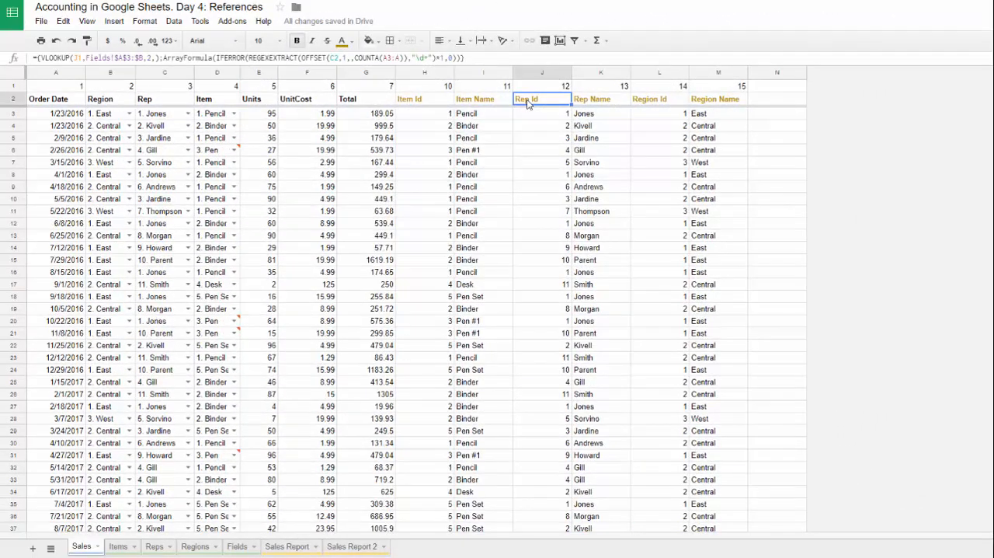
key("Down")
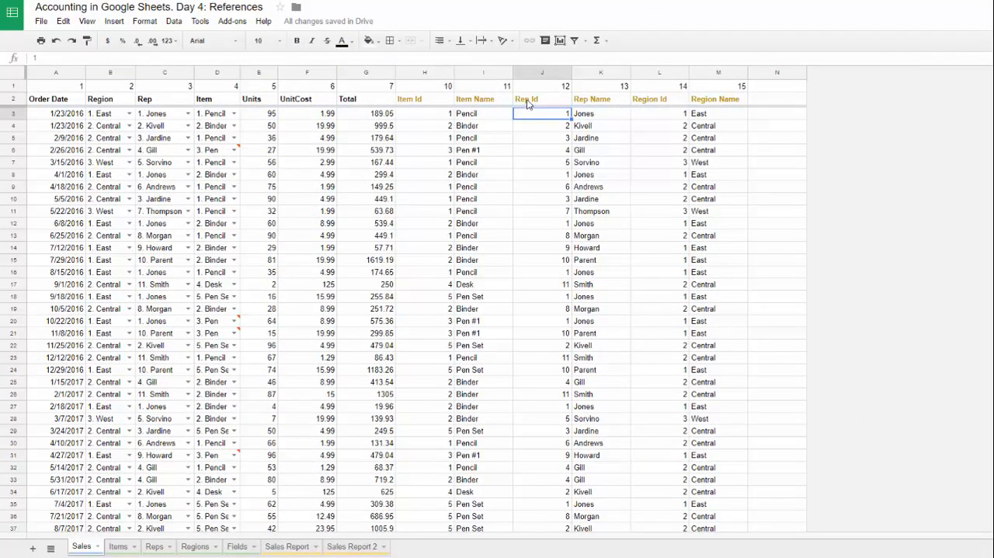
Step: Set the Region of the 8/24/2017 order in B49 to "3. West"
left_click(104, 201)
key("ctrl+Down")
scroll(104, 203, "down", 3)
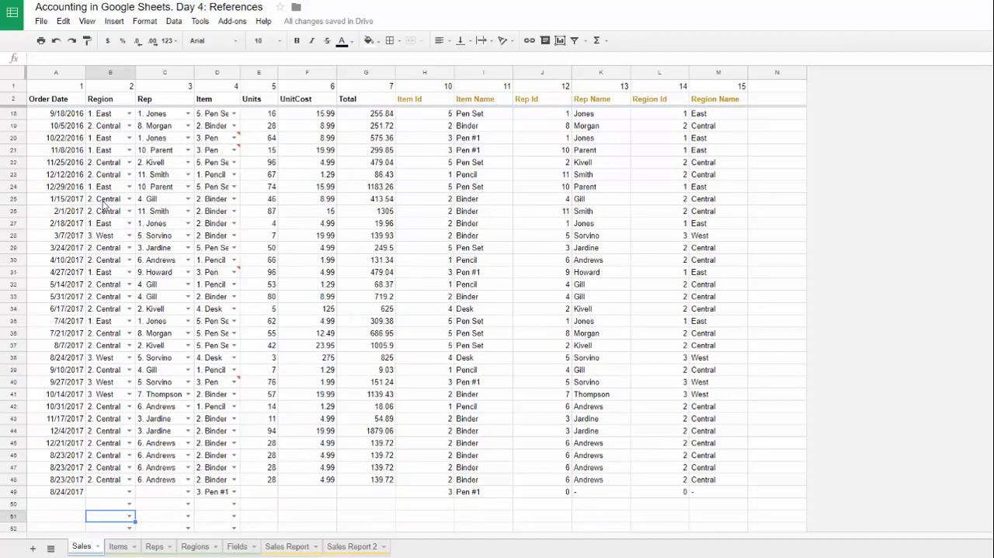
key("Down")
scroll(105, 484, "down", 1)
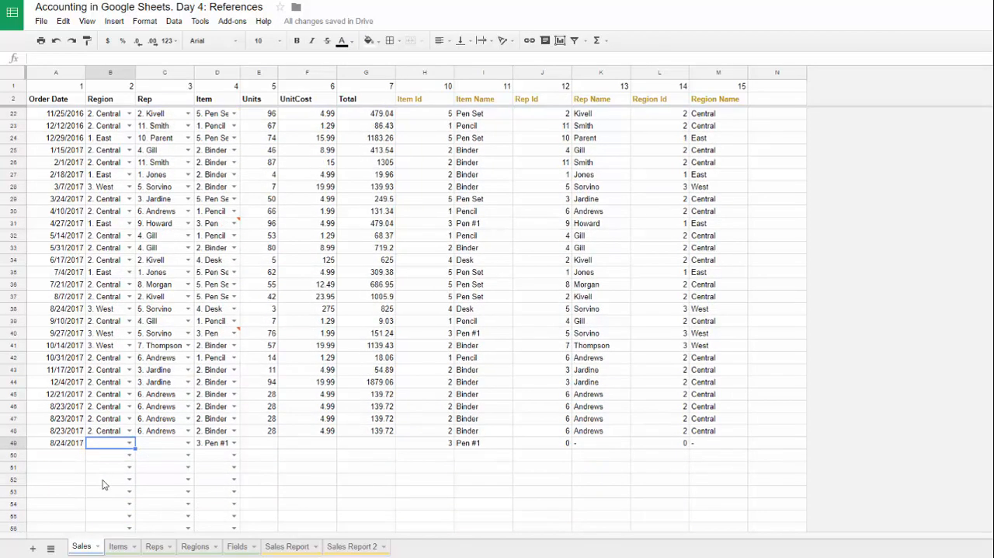
type("W")
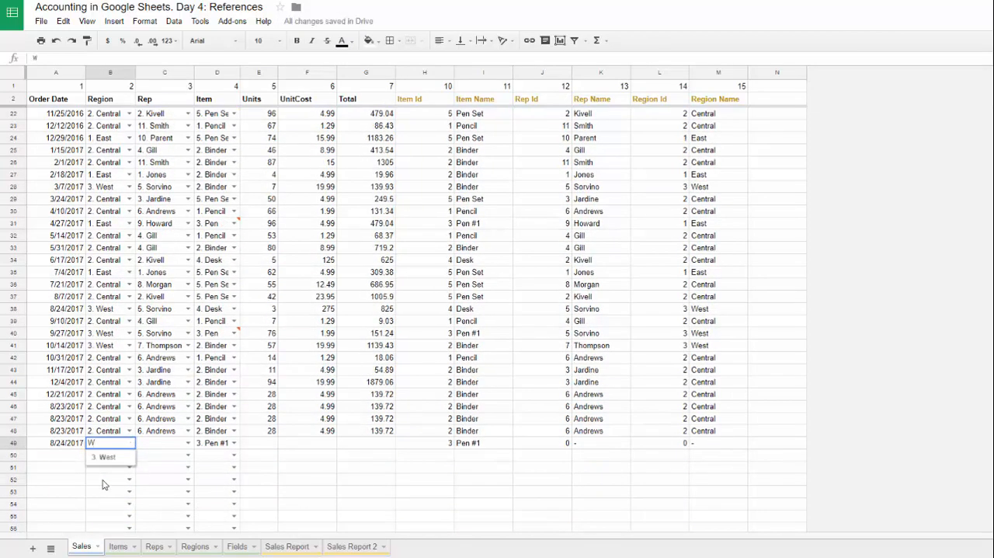
key("Return")
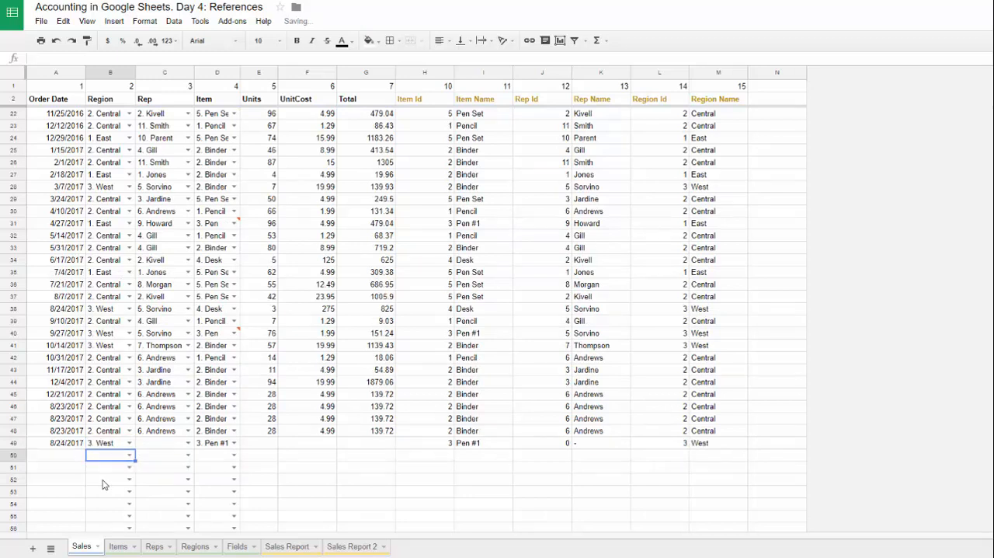
key("Right")
key("Right")
left_click(105, 443)
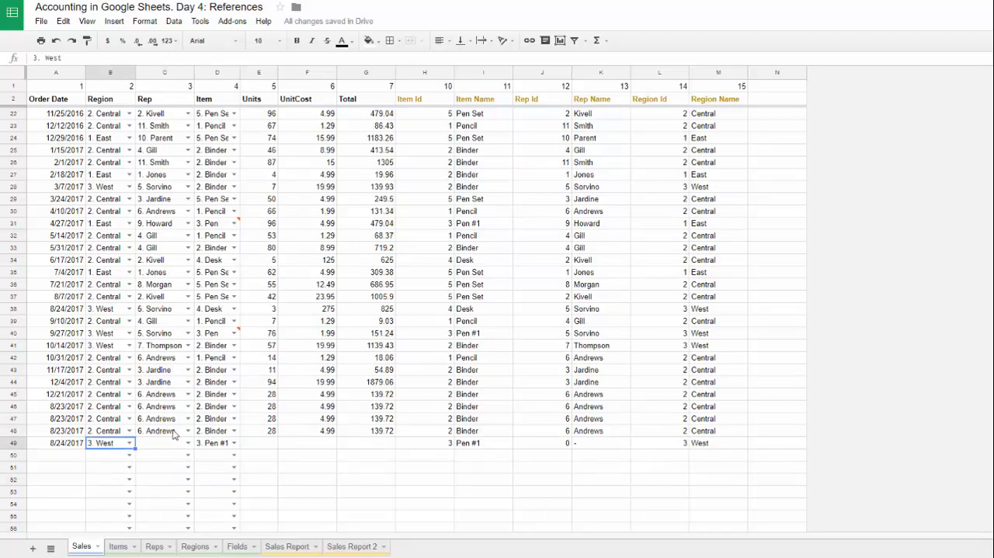
Step: Examine the Region and Sales Rep columns in the Sales Report sheet
left_click(291, 546)
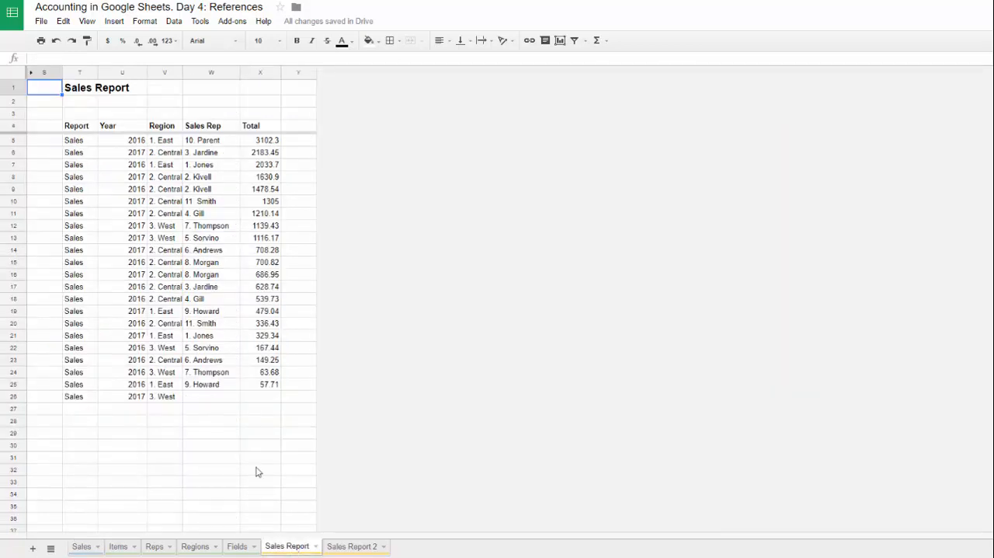
left_click(156, 144)
left_click(213, 144)
left_click(160, 143)
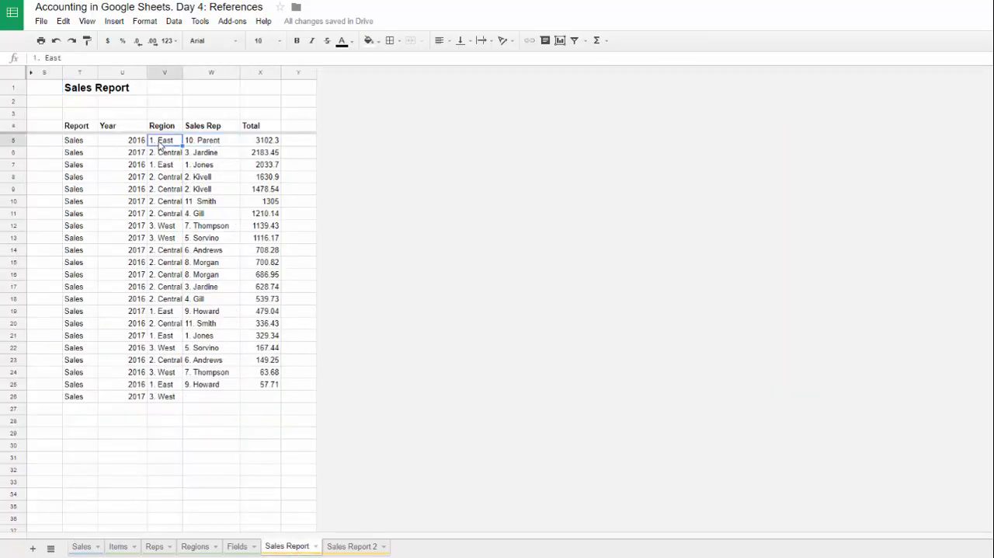
left_click(191, 154)
left_click(170, 143)
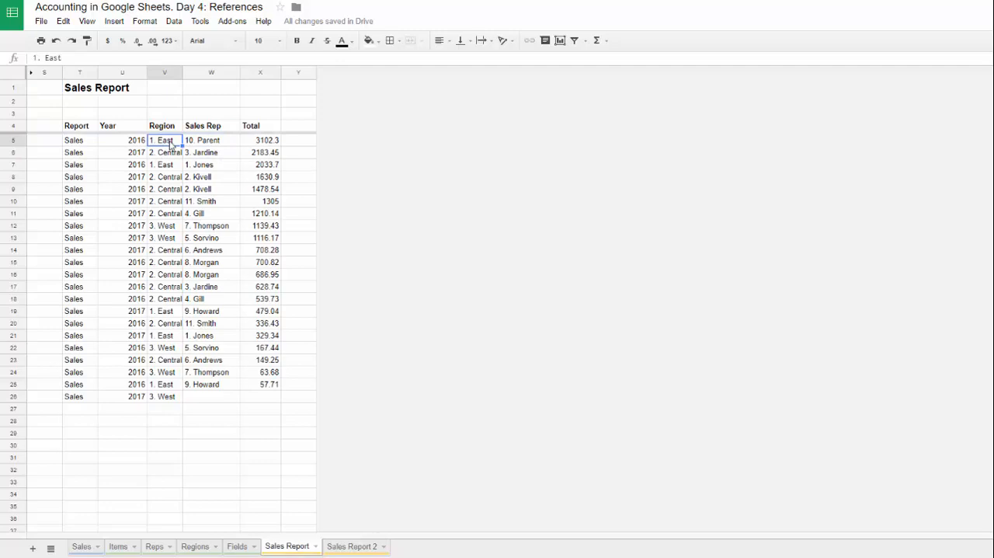
left_click(153, 216)
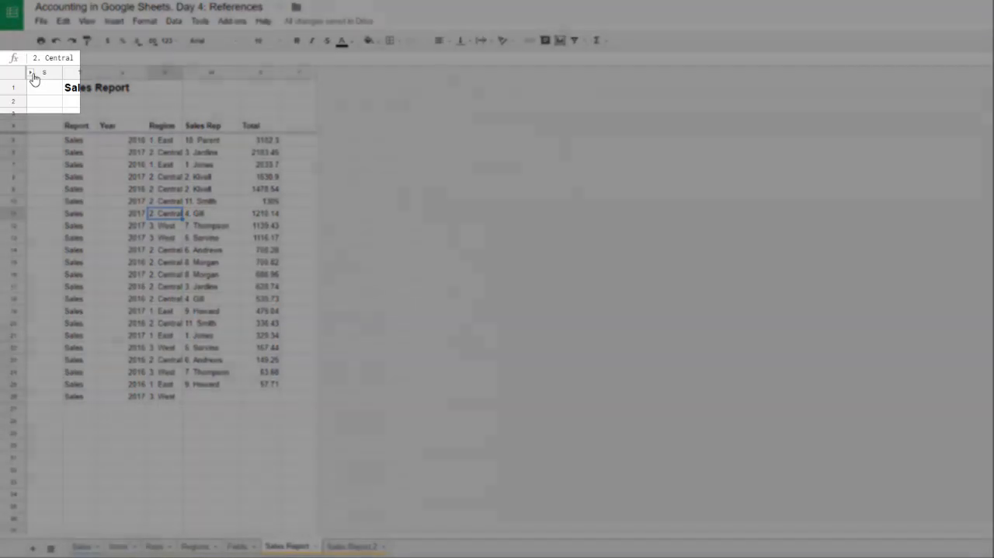
Step: Unhide the helper columns A through R in Sales Report and replace the needed Region field in D5 with field id 15
left_click(32, 73)
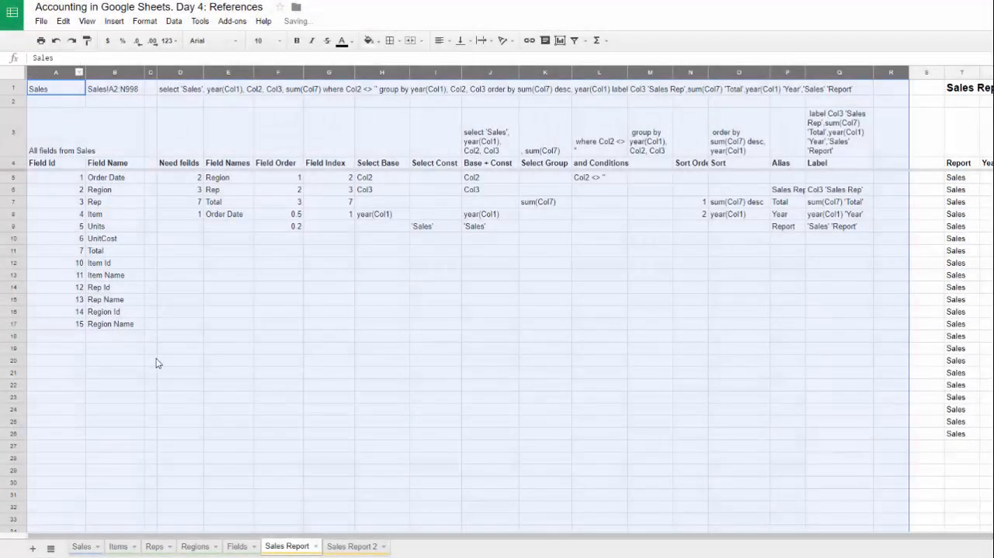
left_click(188, 180)
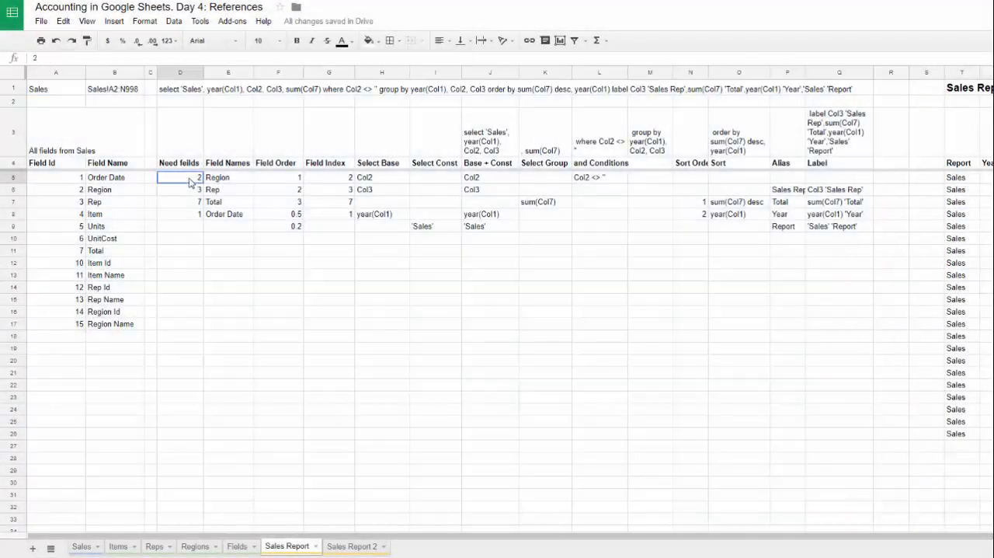
left_click(67, 191)
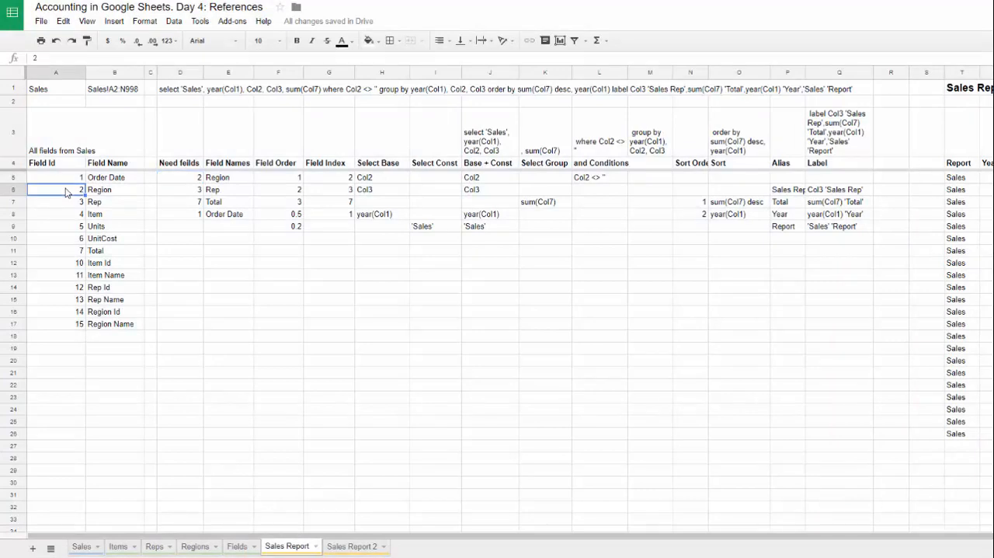
left_click(77, 326)
left_click(181, 184)
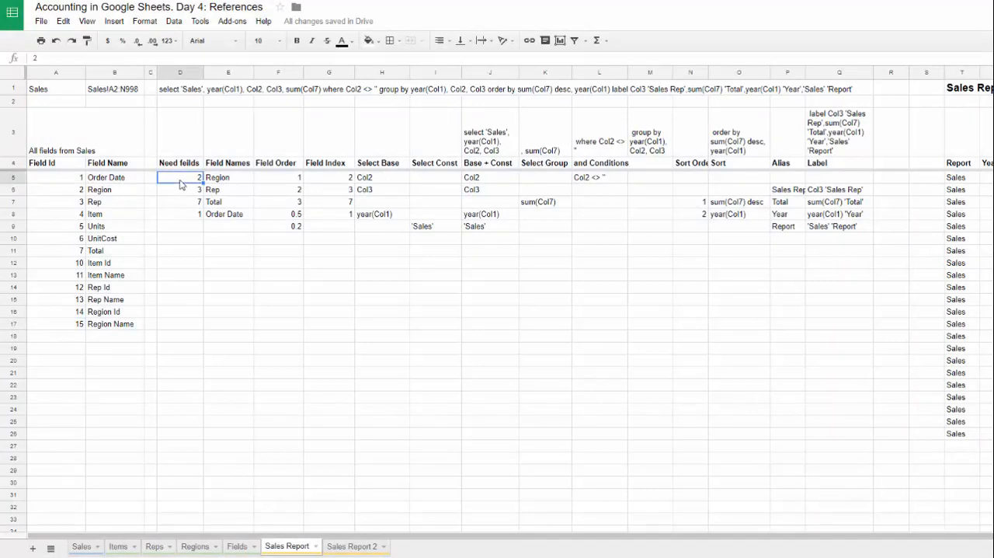
type("15")
key("Return")
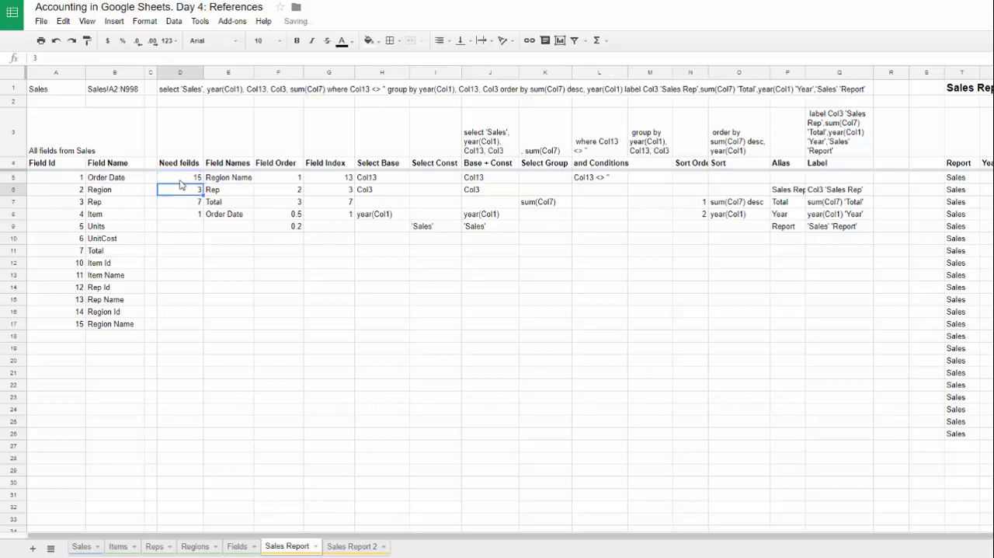
Step: Check the field name in E5 and replace the needed Rep field in D6 with field id 13
left_click(246, 181)
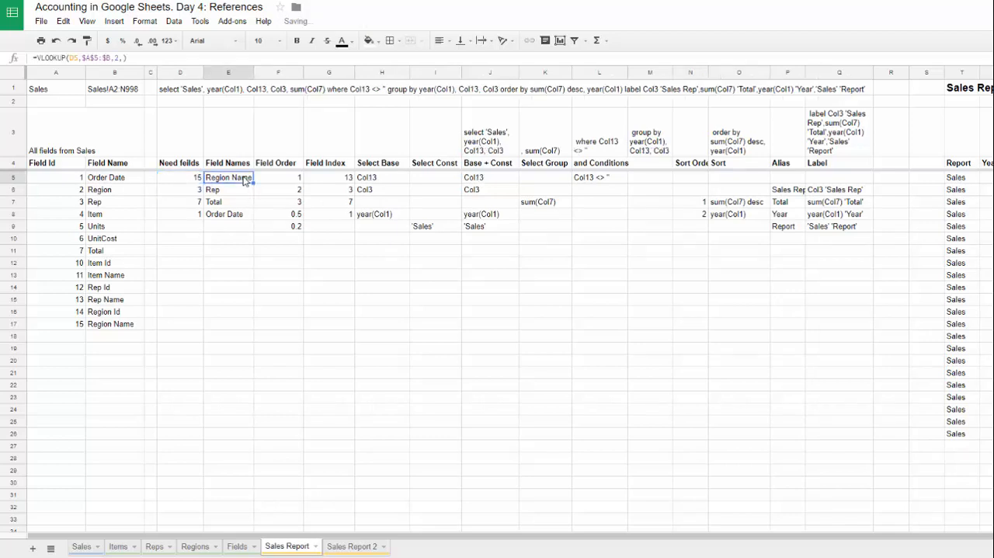
left_click(186, 191)
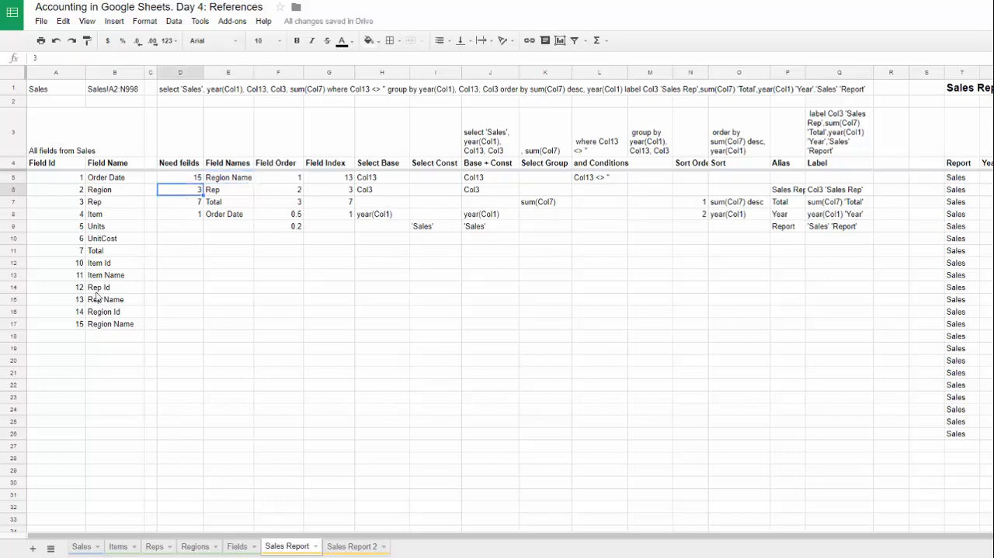
type("13")
key("Tab")
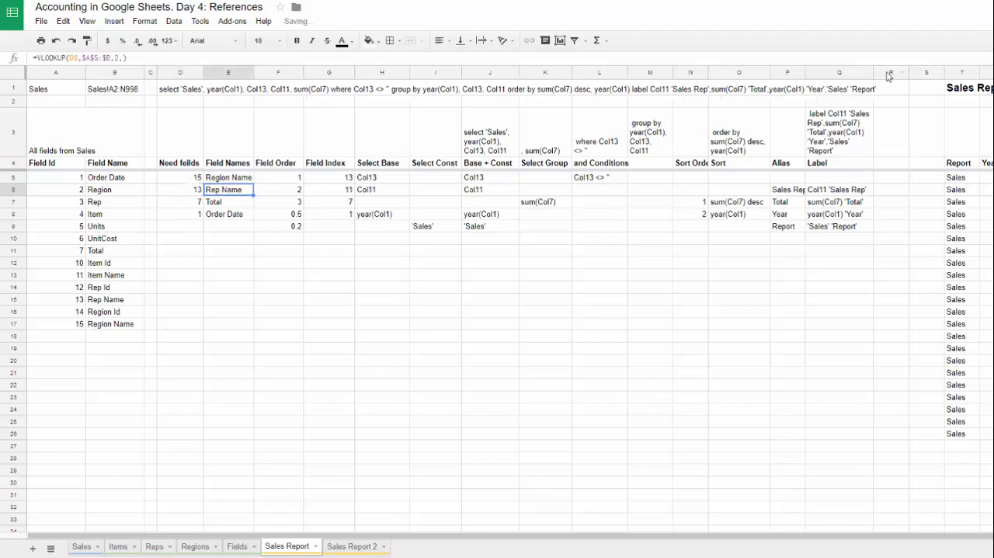
Step: Hide the helper columns A through R in Sales Report and widen column V to fit the Region Name header
left_click(845, 72)
left_click_drag(769, 81, 44, 147)
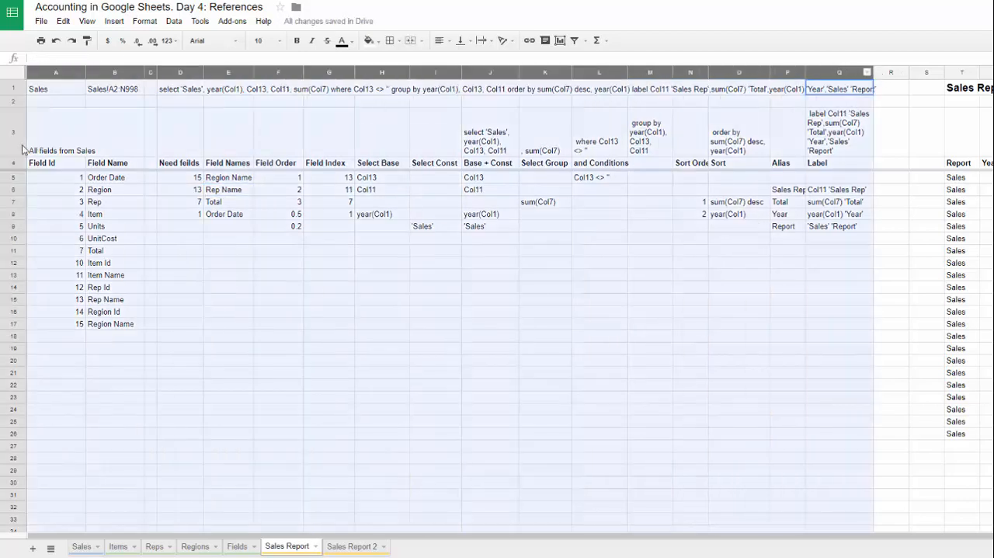
right_click(84, 131)
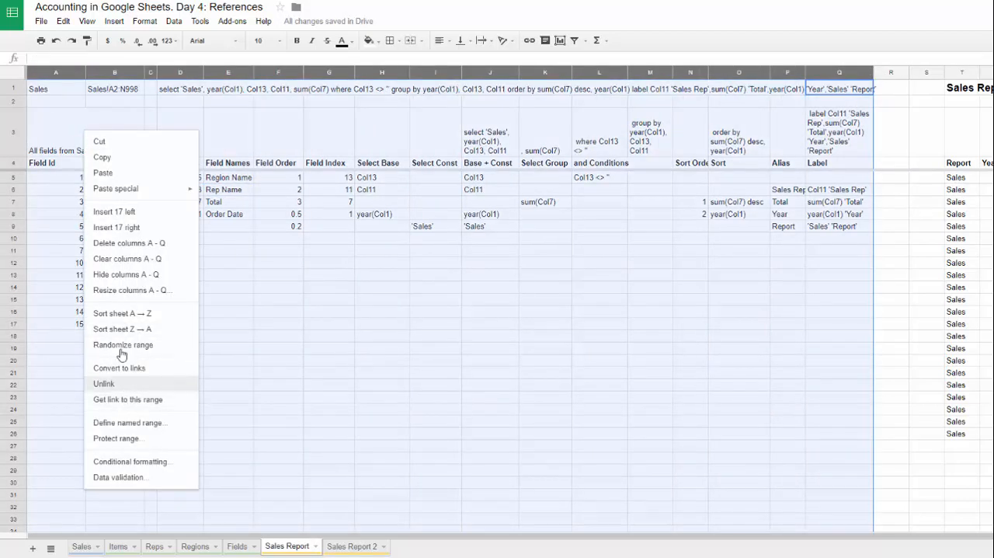
left_click(126, 275)
right_click(38, 113)
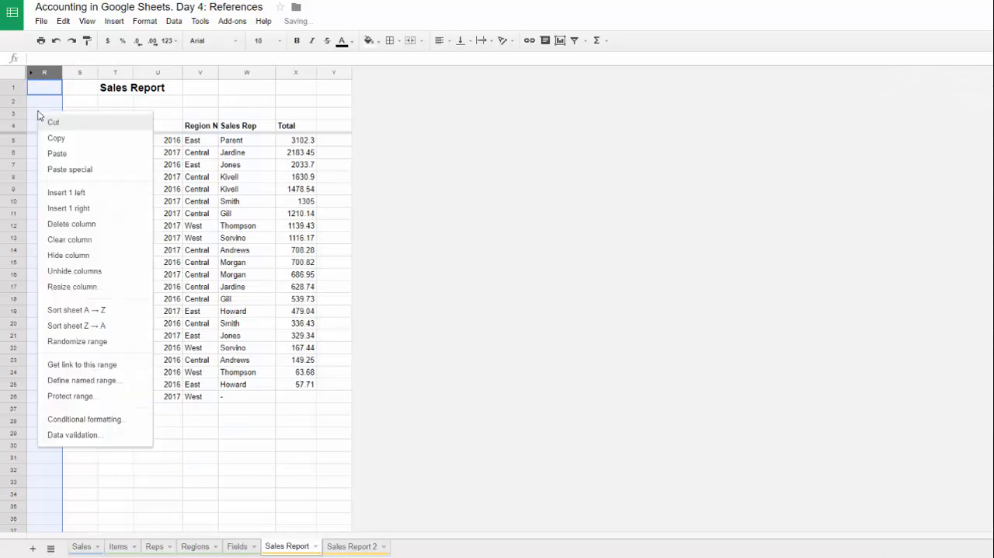
left_click(70, 254)
left_click(122, 444)
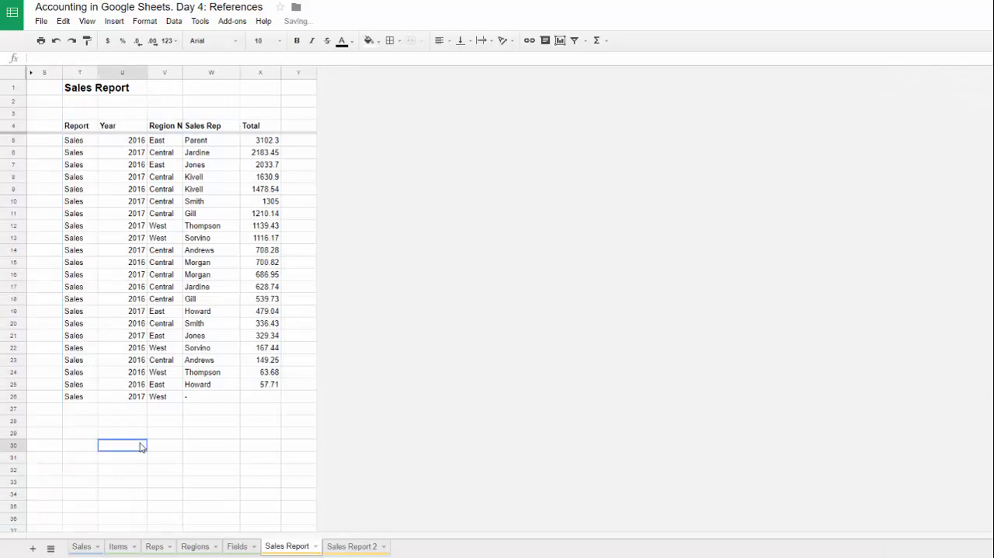
left_click_drag(174, 74, 200, 73)
left_click(237, 130)
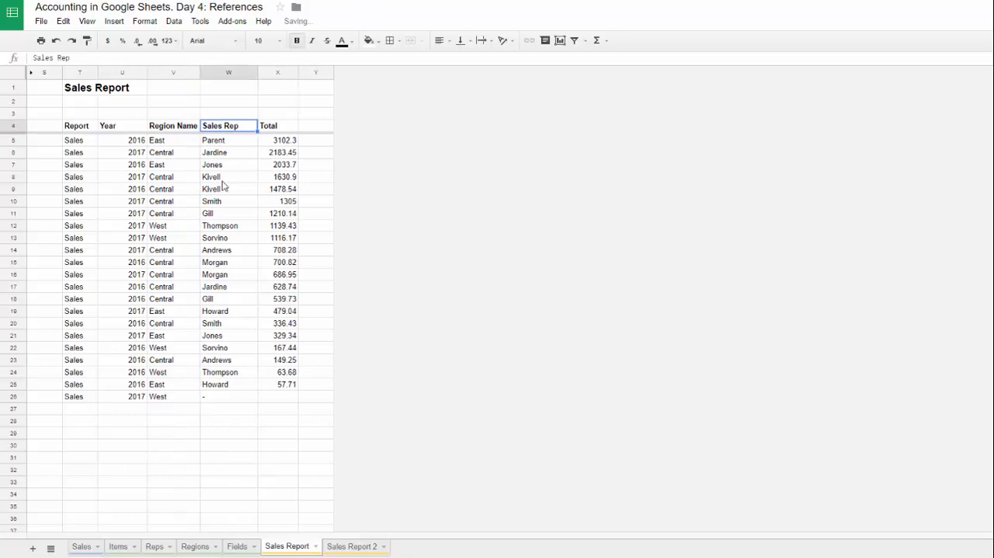
Step: Review the Sales Report rows against the rep list in the Reps sheet
scroll(241, 196, "down", 2)
scroll(241, 196, "up", 2)
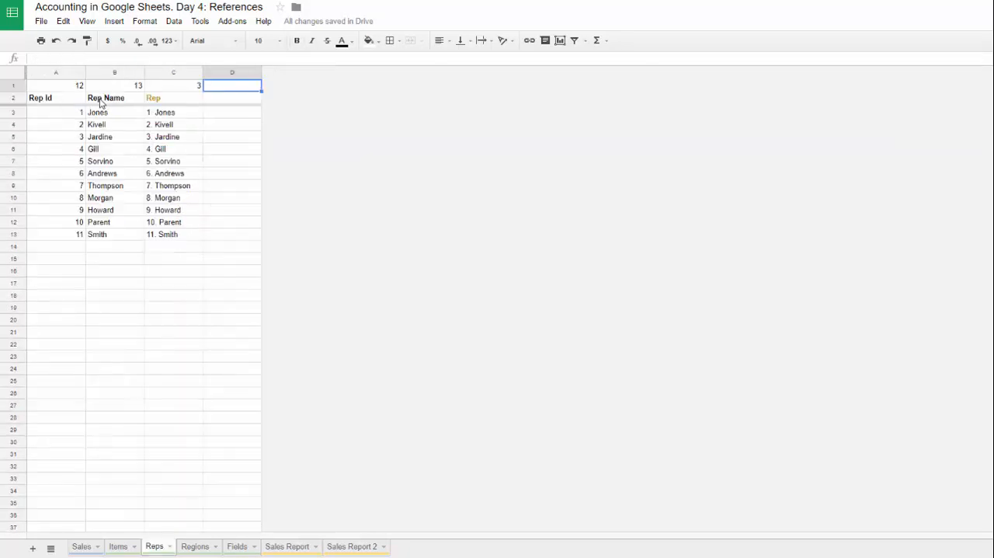
left_click(100, 104)
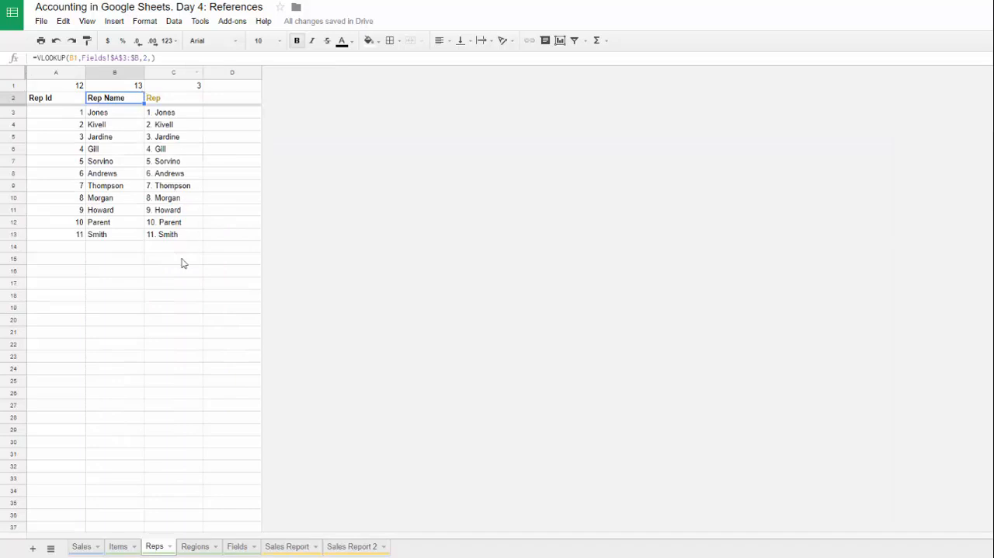
left_click(287, 546)
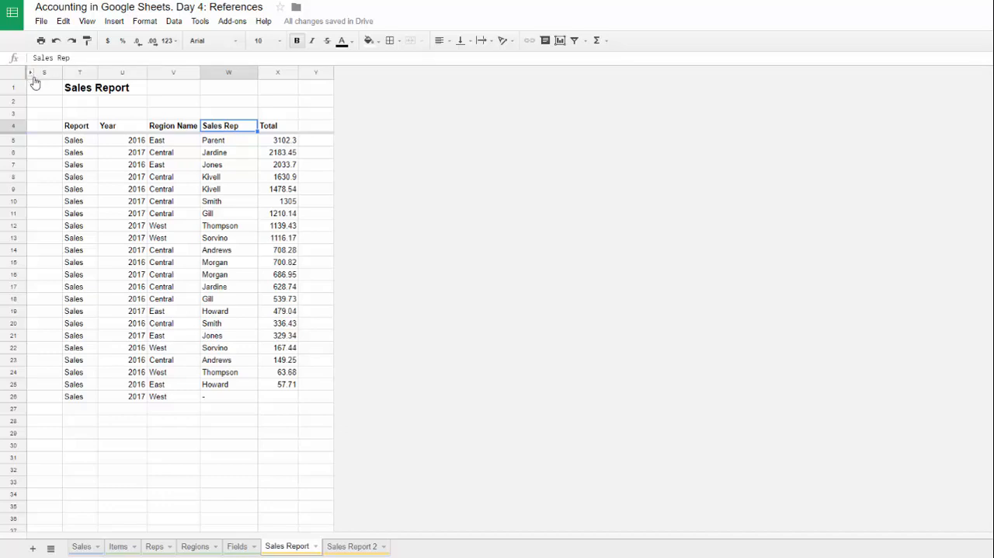
scroll(228, 225, "down", 3)
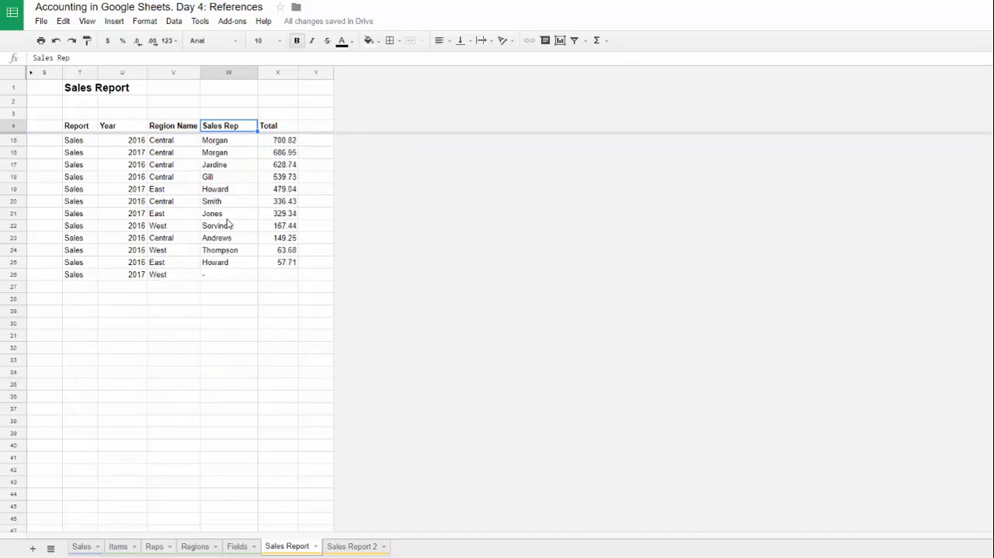
scroll(228, 226, "up", 3)
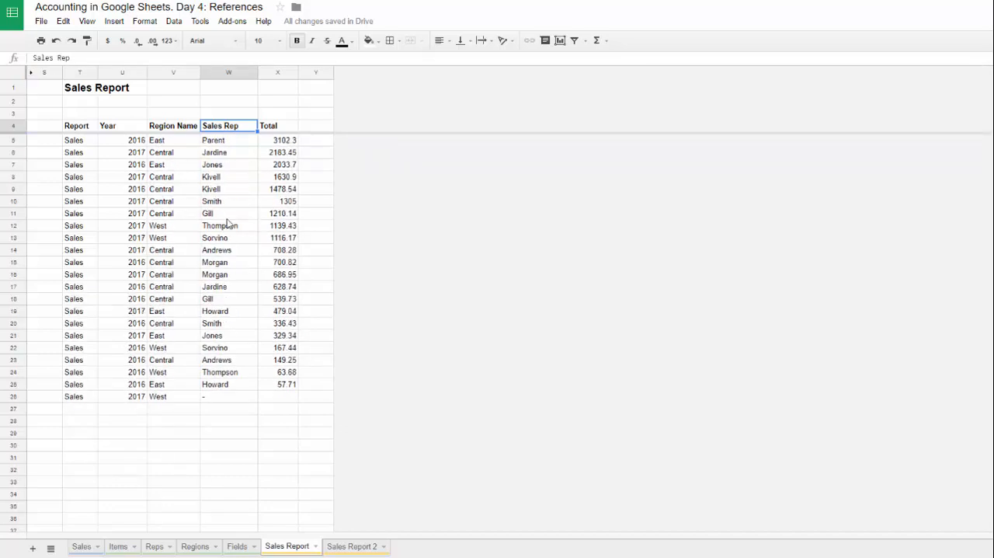
Step: Unhide the helper columns in Sales Report 2 and set the needed field ids to 15 in D5 and 13 in D6
left_click(362, 546)
left_click(75, 128)
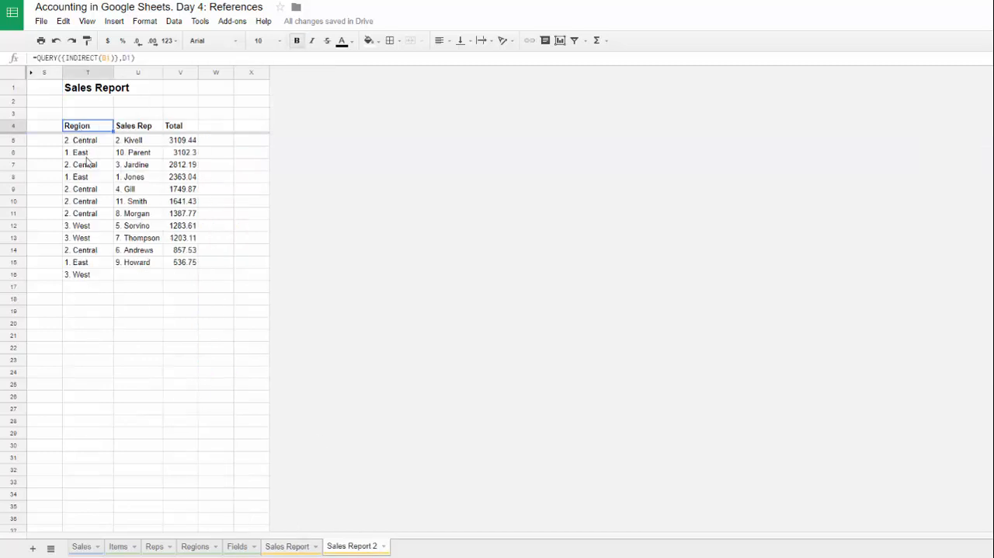
left_click(87, 155)
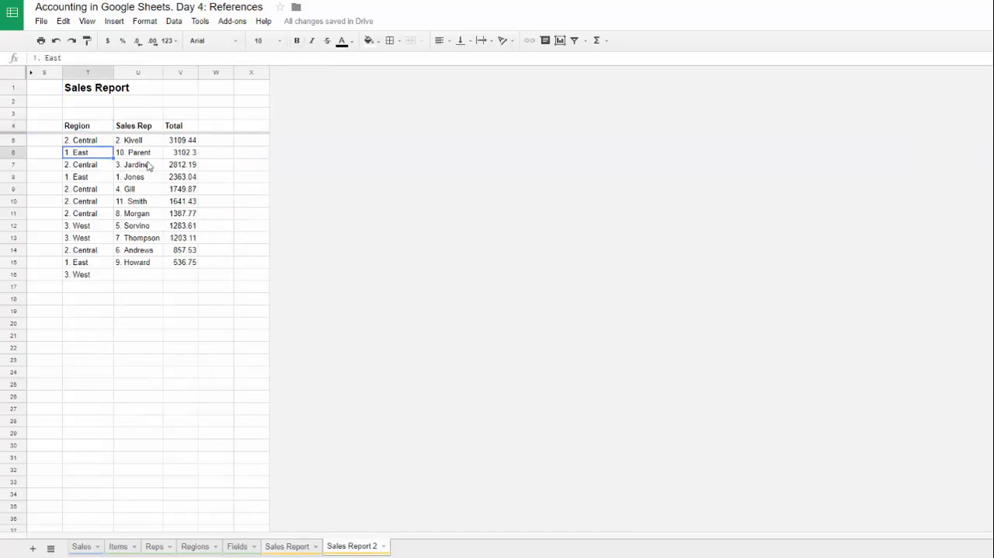
left_click(31, 74)
left_click(187, 161)
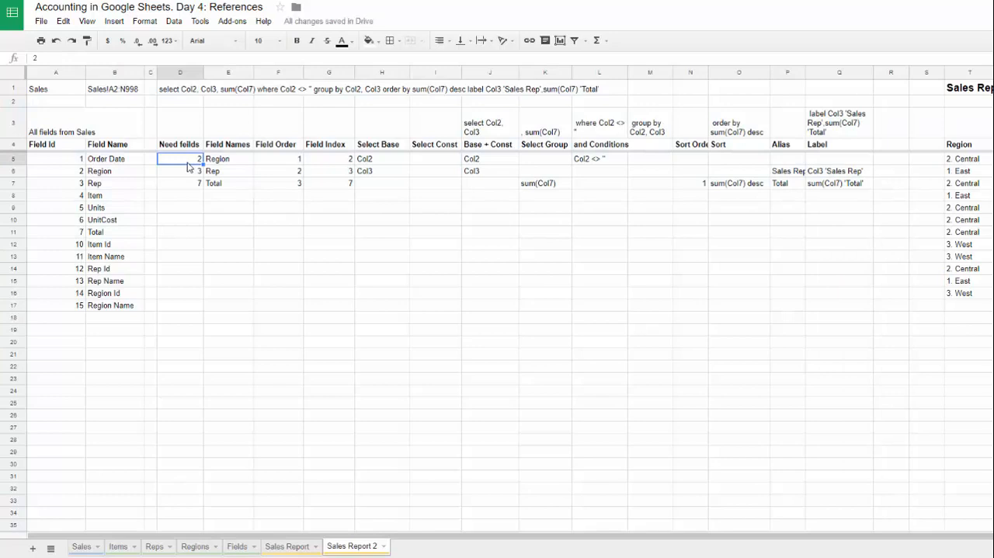
type("15")
key("Return")
type("13")
key("Return")
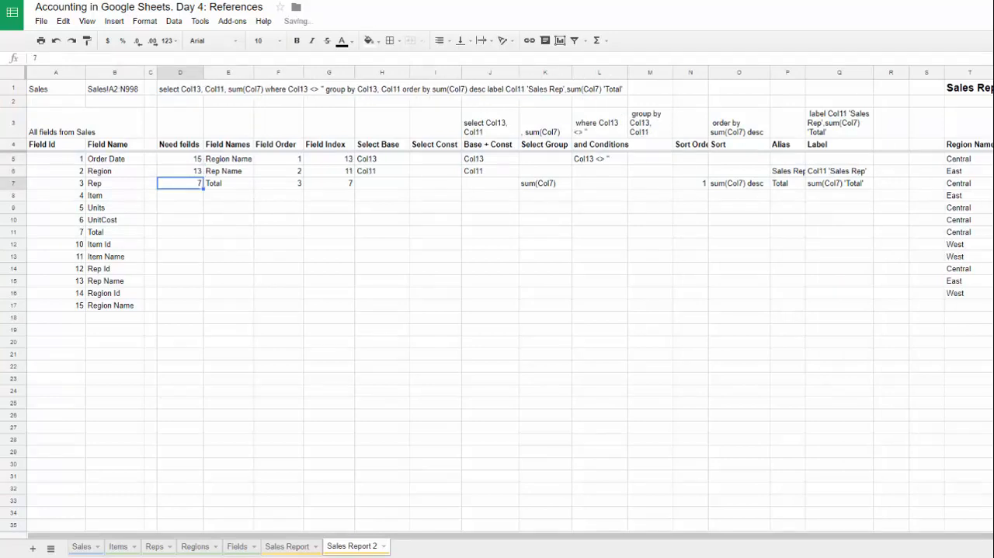
Step: Hide the helper columns A through R in Sales Report 2
left_click_drag(891, 72, 62, 73)
right_click(76, 128)
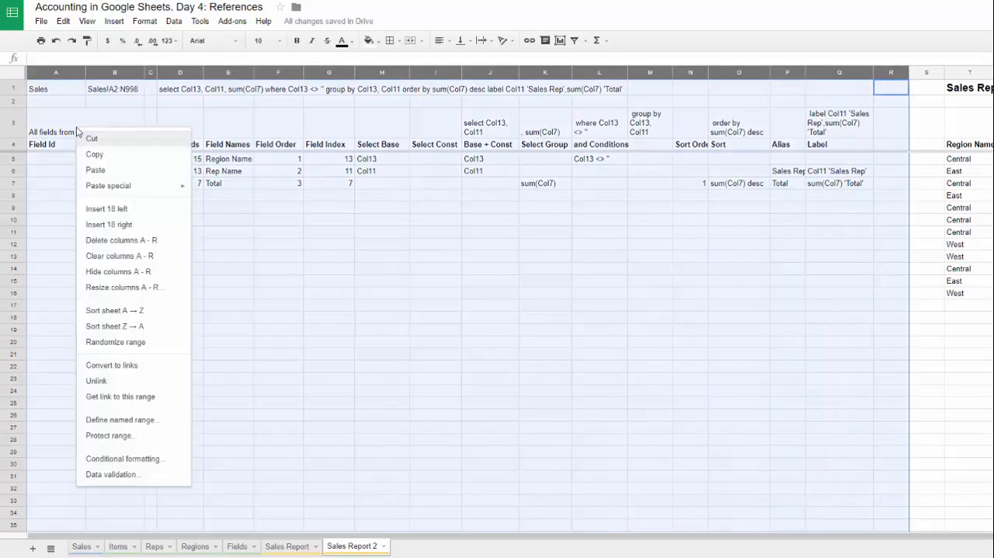
left_click(141, 272)
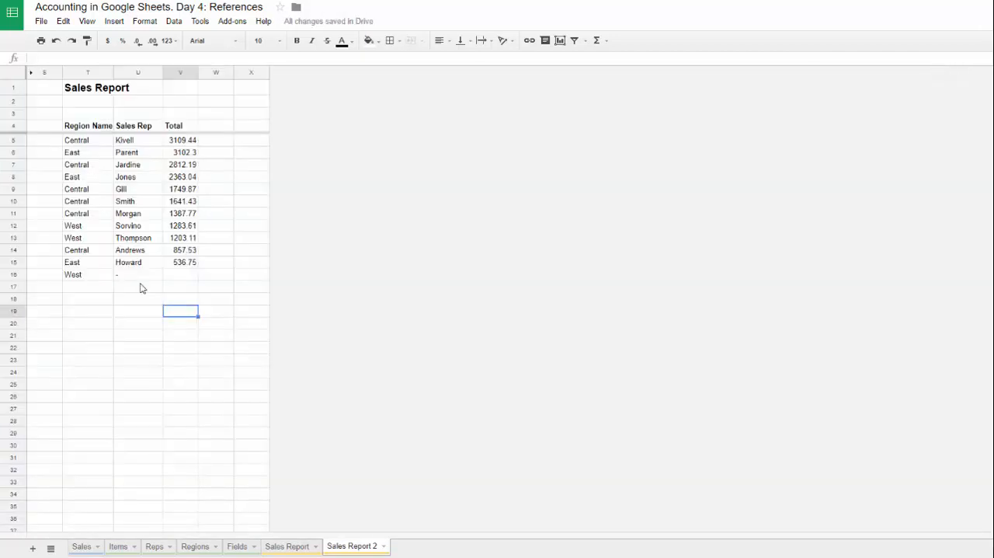
Step: Examine which region each sales rep is paired with in Sales Report 2
left_click_drag(130, 143, 137, 264)
left_click_drag(91, 143, 94, 262)
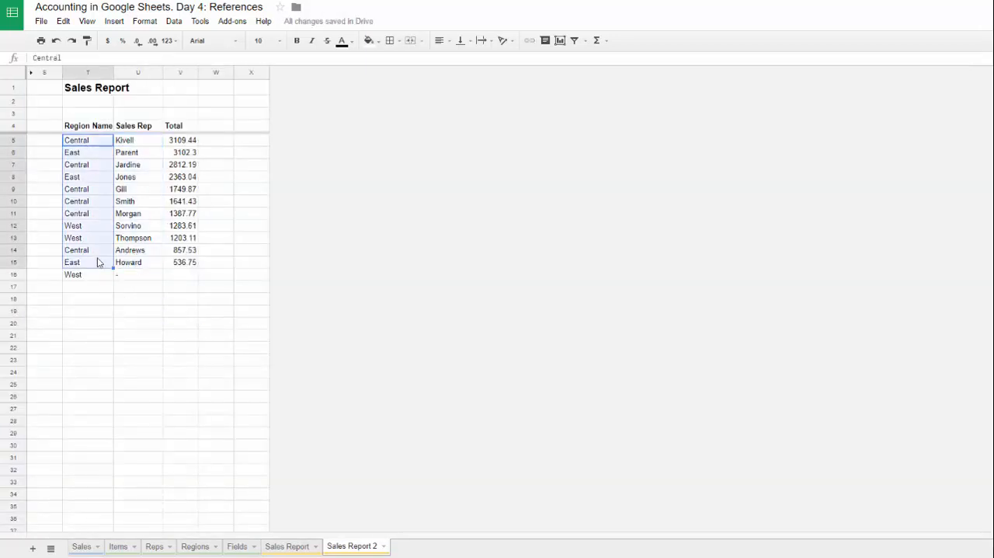
left_click(131, 143)
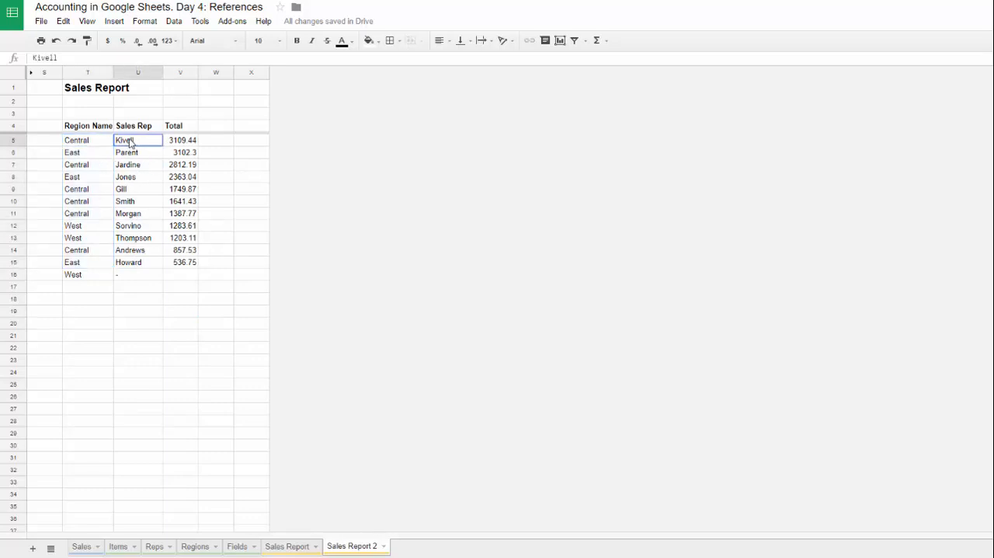
left_click_drag(89, 157, 128, 167)
left_click(92, 167)
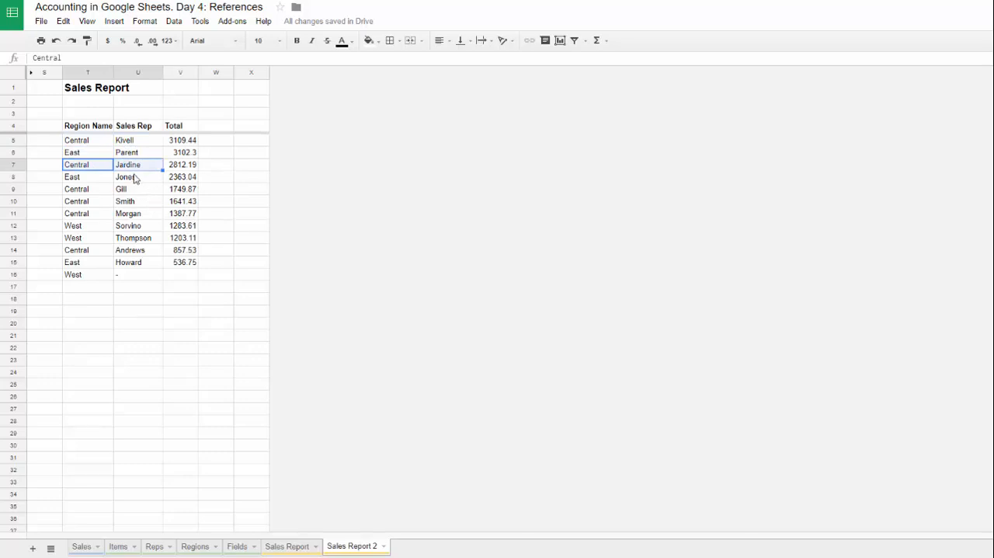
left_click(135, 180)
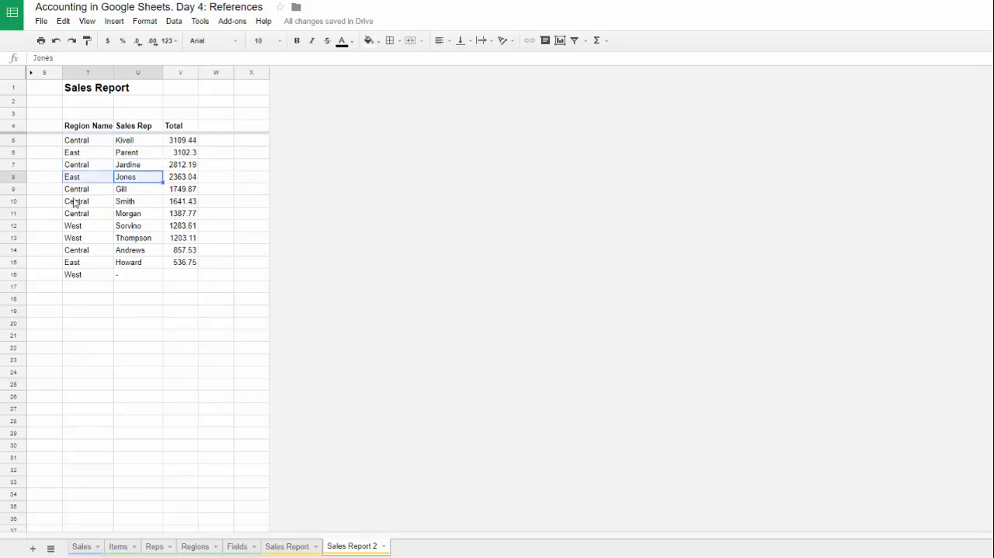
left_click(87, 184)
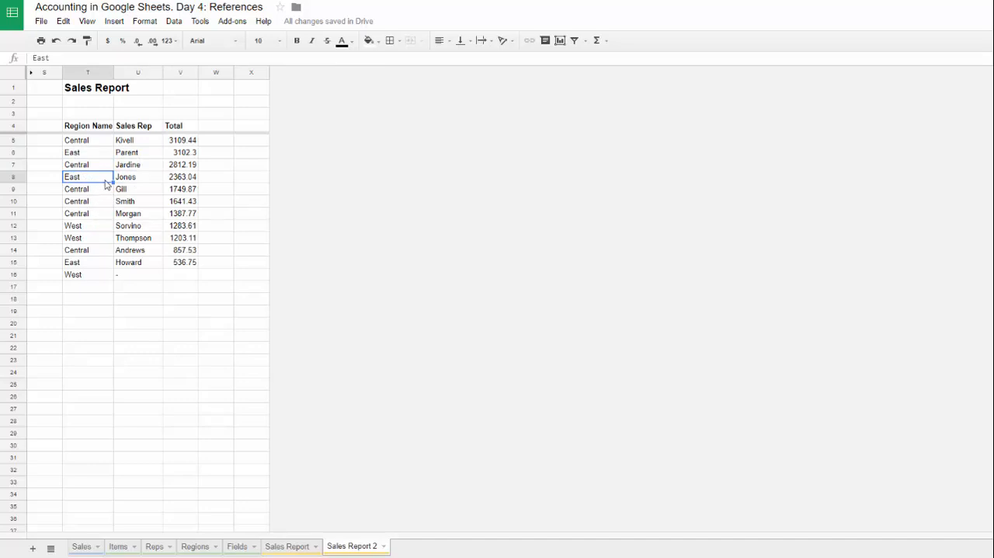
left_click(135, 180)
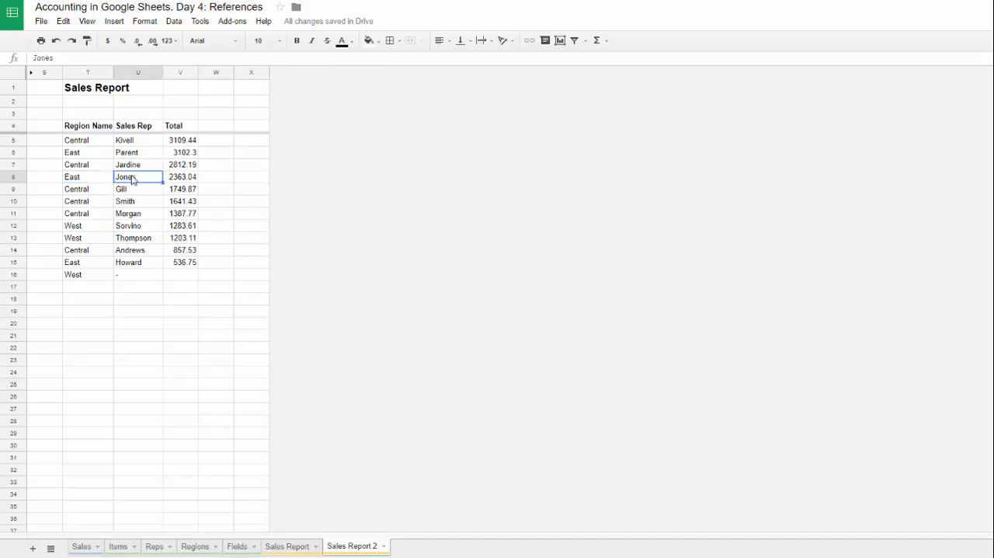
left_click(82, 178)
left_click(139, 178)
Step: Insert an empty column next to the Rep column in the Reps sheet
left_click(155, 547)
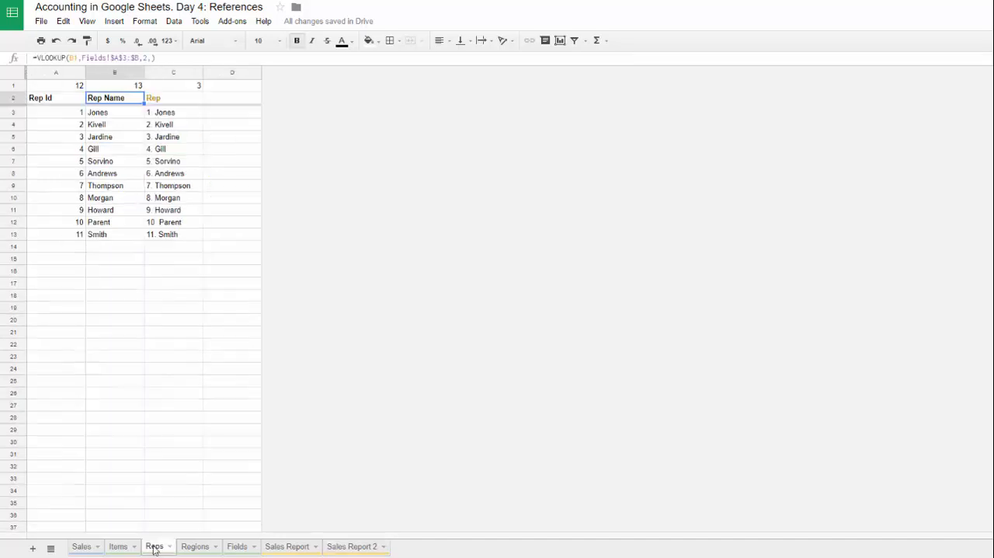
left_click(231, 72)
right_click(220, 177)
left_click(241, 255)
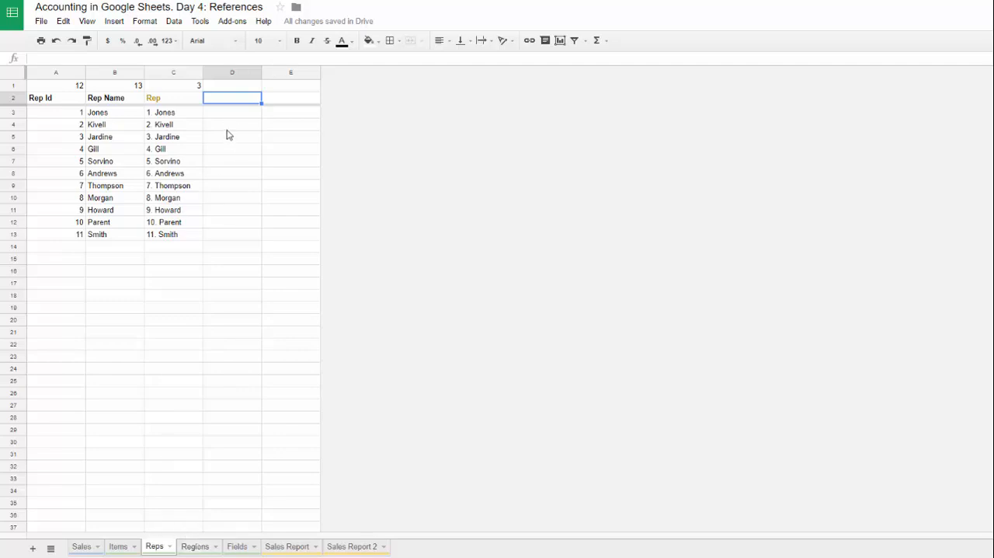
left_click_drag(226, 114, 227, 238)
Step: Start a VLOOKUP formula in D3 of Reps with the rep id in A3 as the search key
left_click(242, 116)
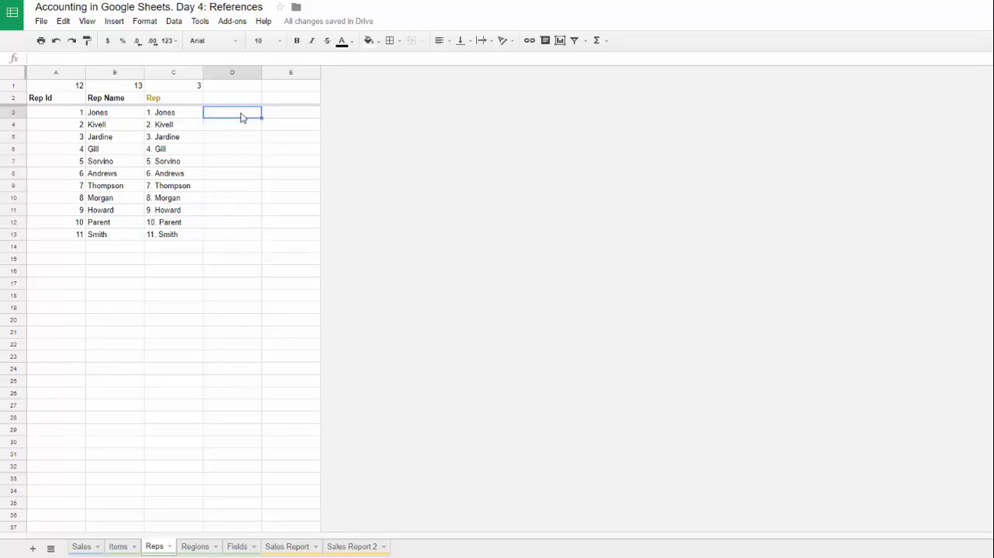
type("=")
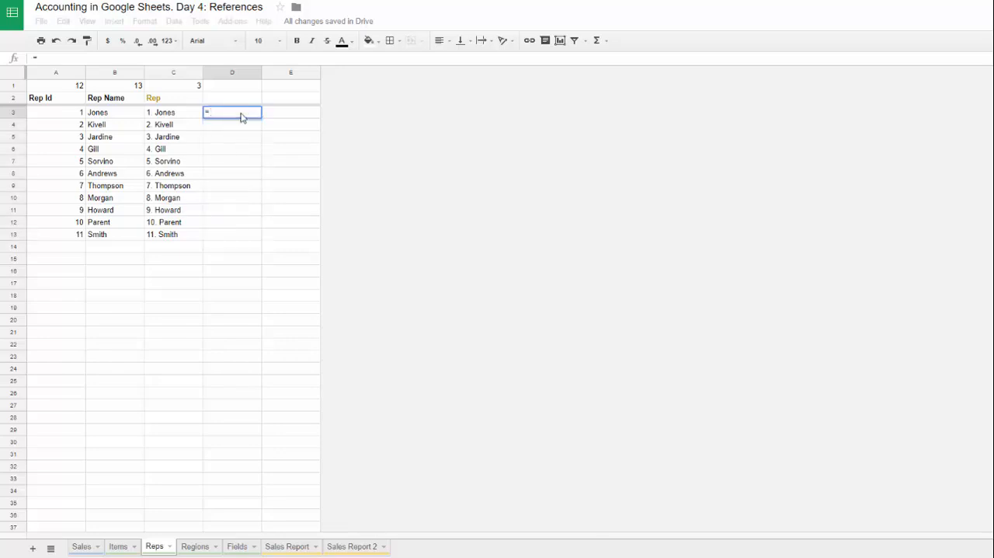
type("v1")
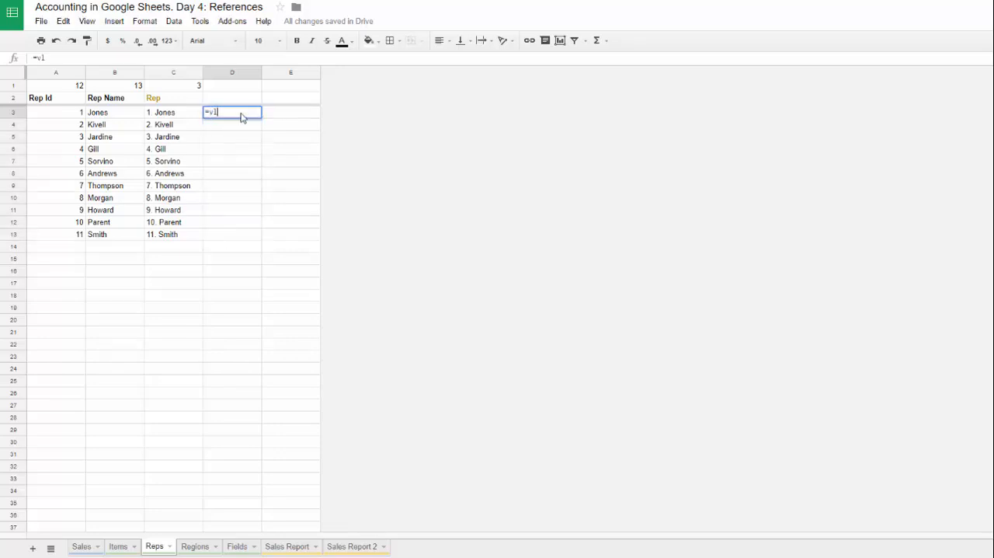
type("o")
key("Tab")
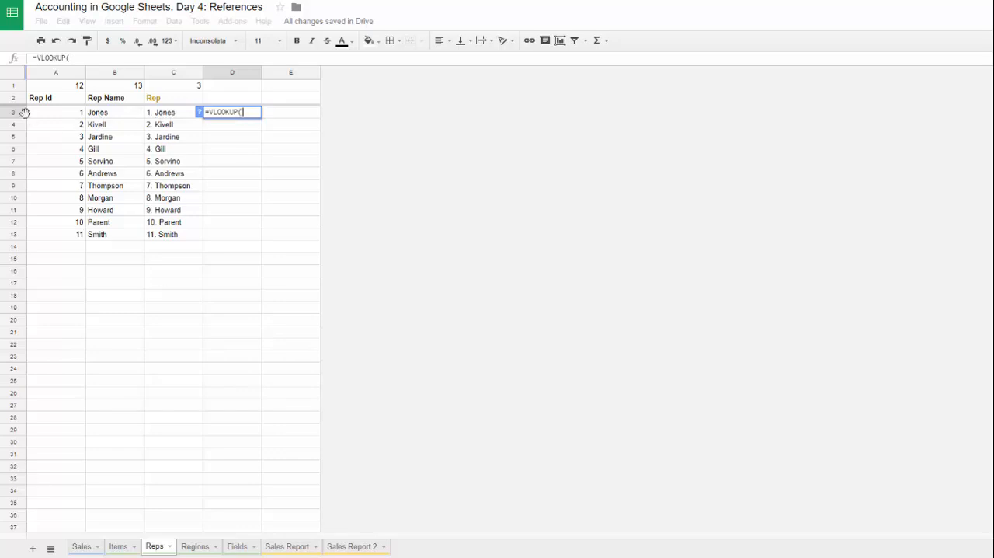
left_click(51, 118)
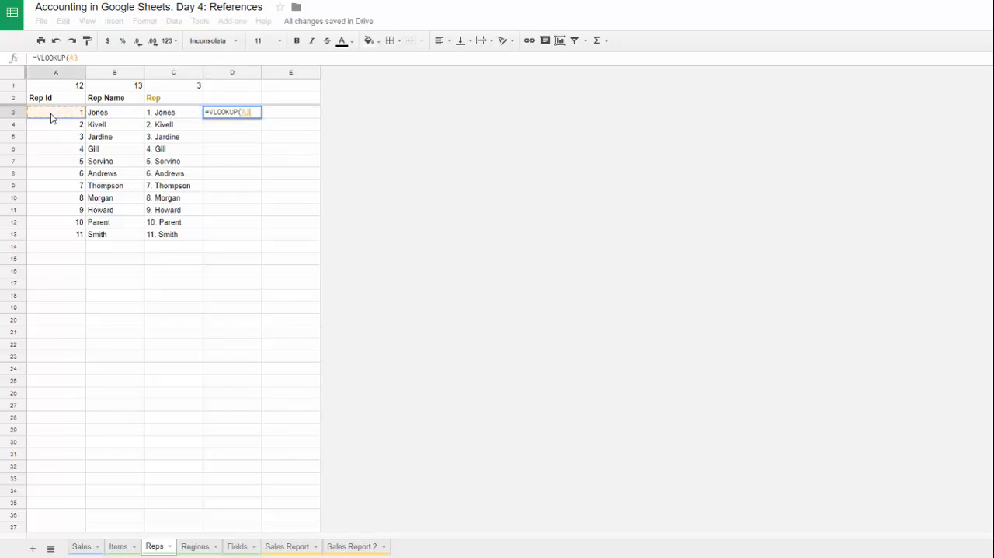
type(",")
Step: Add the Rep Id column of Sales to the VLOOKUP as the absolute open-ended range Sales!$J$2:$J
left_click(82, 546)
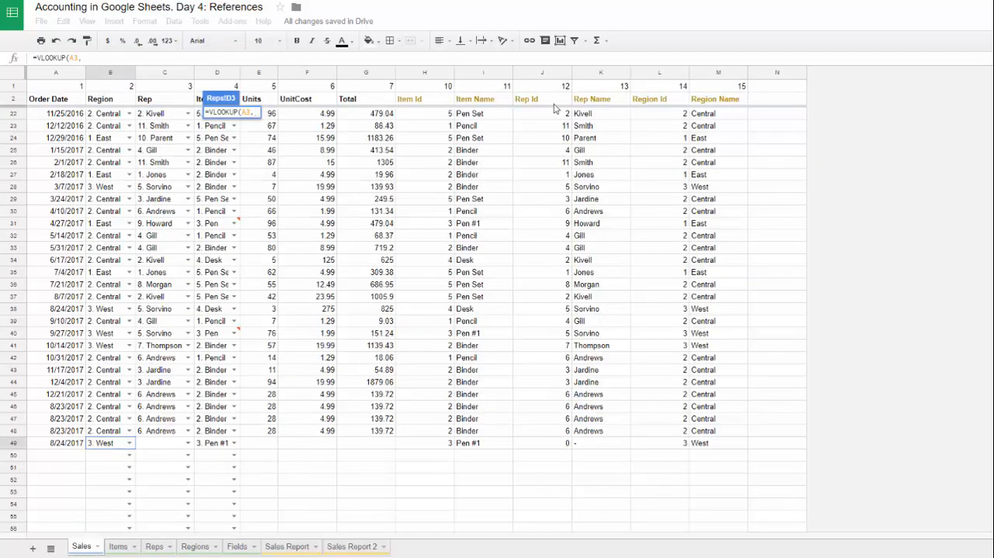
left_click_drag(536, 102, 535, 307)
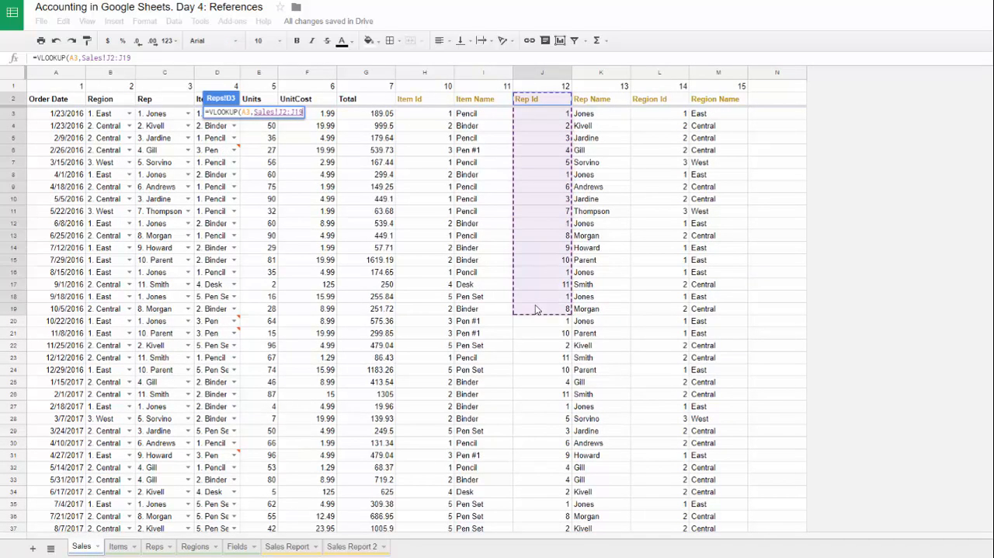
key("BackSpace")
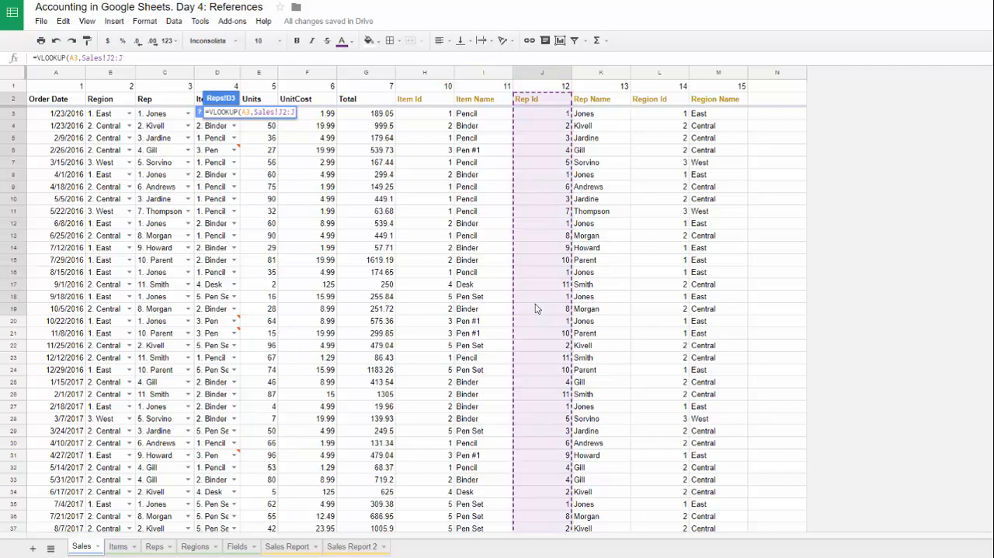
key("F4")
type(",")
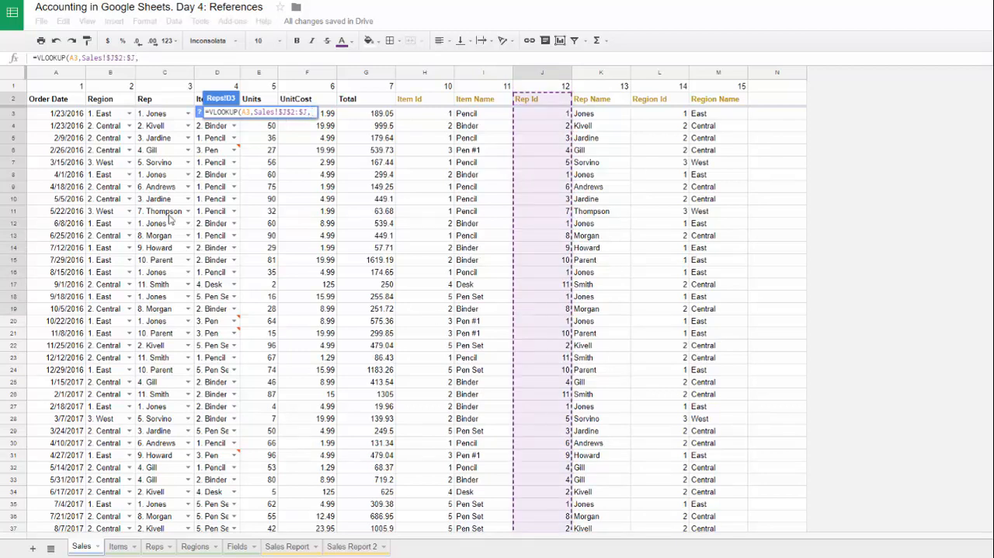
Step: Add the Region column of Sales to the VLOOKUP as the absolute open-ended range Sales!$B$2:$B
left_click_drag(109, 99, 113, 225)
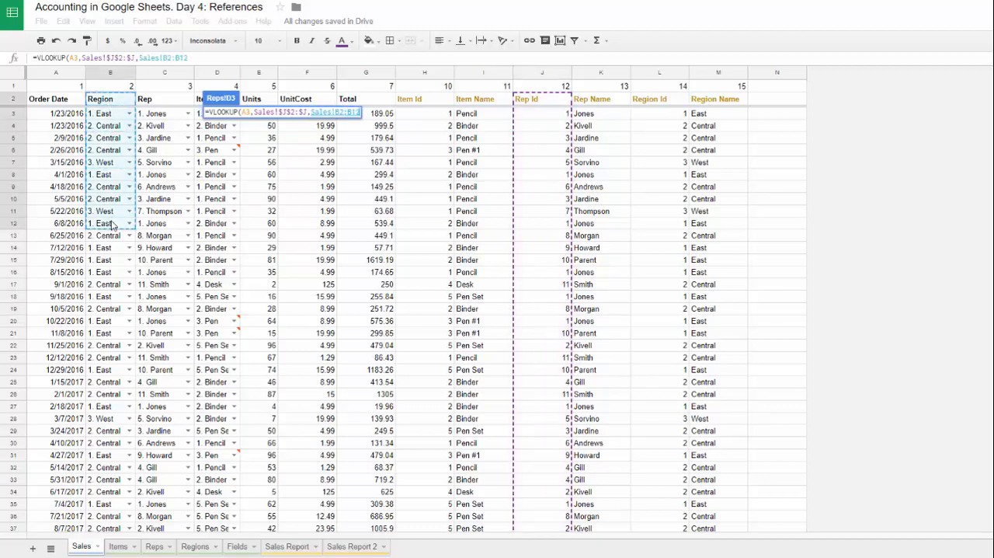
key("BackSpace")
key("BackSpace")
key("F4")
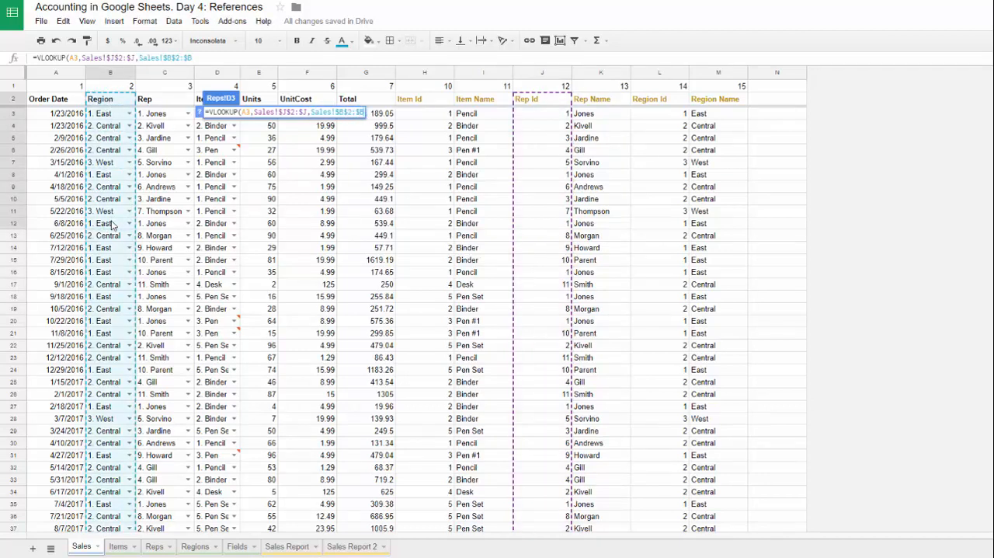
Step: Combine the two Sales ranges into one array with curly braces and complete the VLOOKUP in D3 with column index 2
left_click(84, 58)
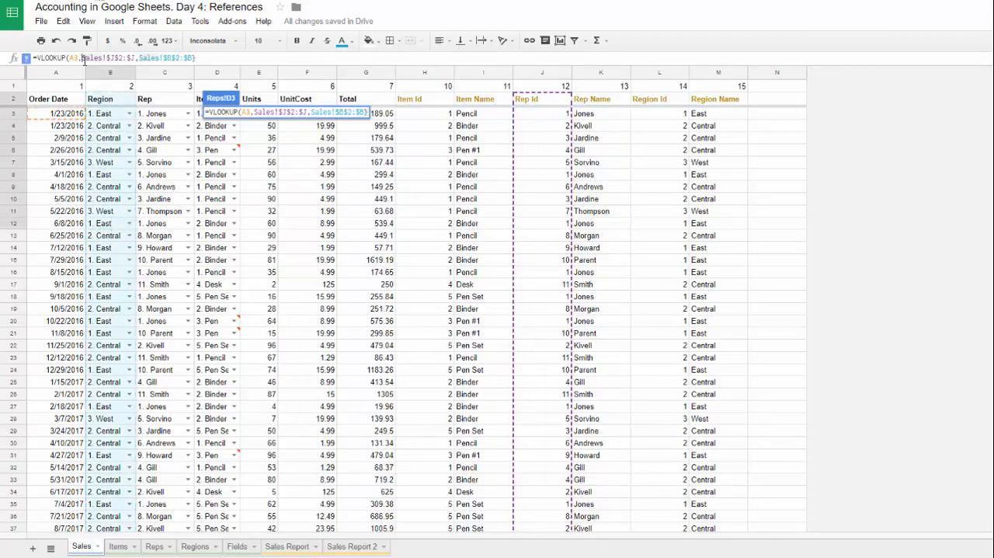
type("{")
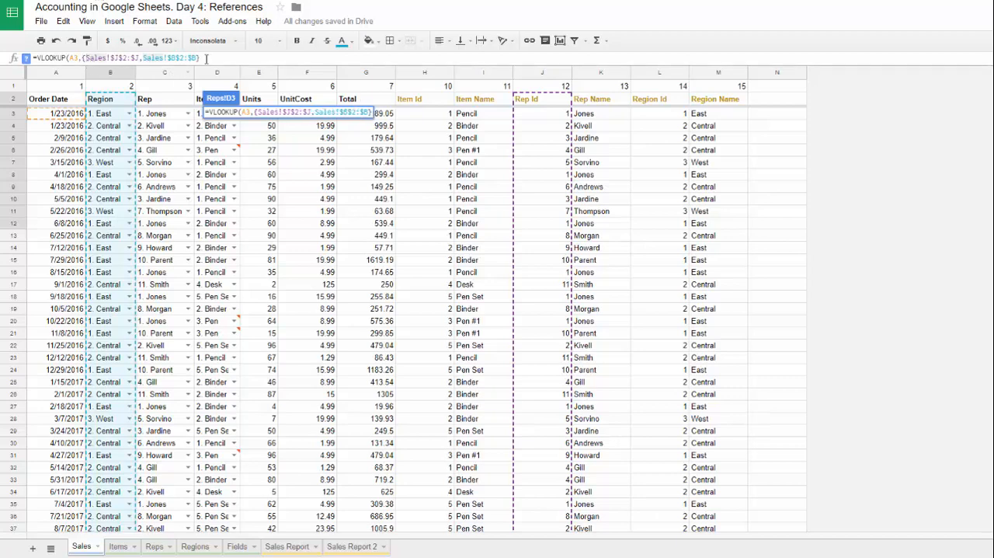
left_click(207, 59)
type("},2,")
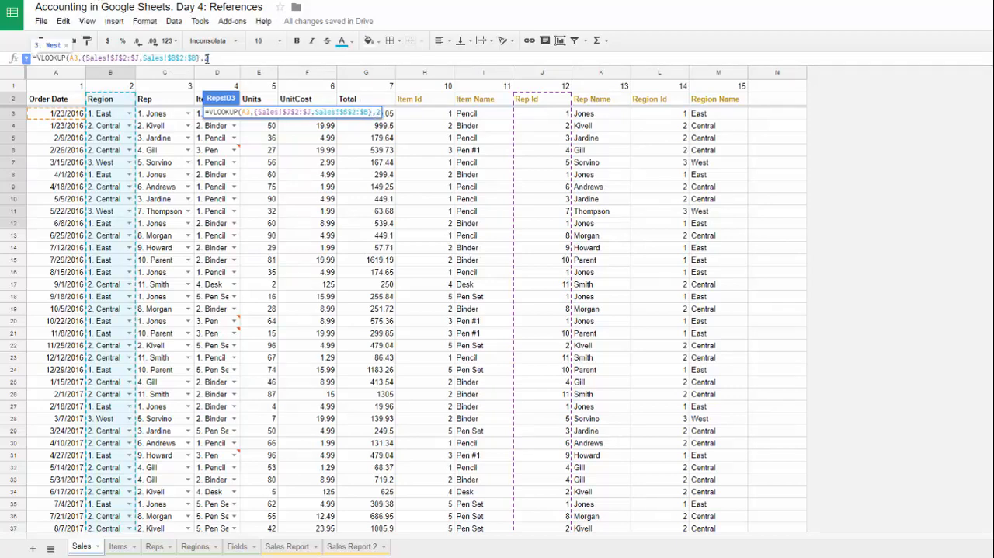
key("Return")
Step: Extend the region lookup over D3:D13 of Reps and replace its formulas with plain values
left_click_drag(262, 117, 242, 233)
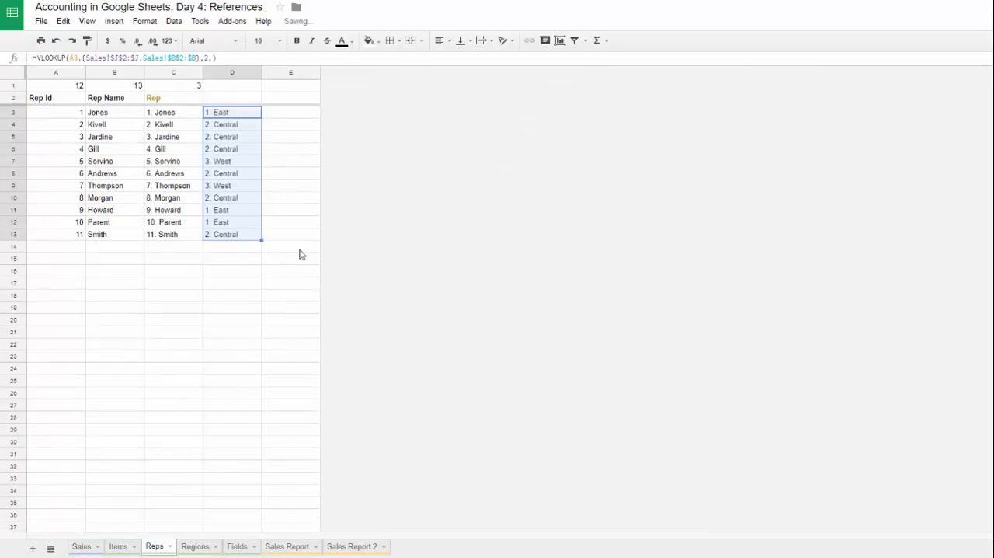
right_click(226, 166)
mouse_move(295, 222)
left_click(382, 226)
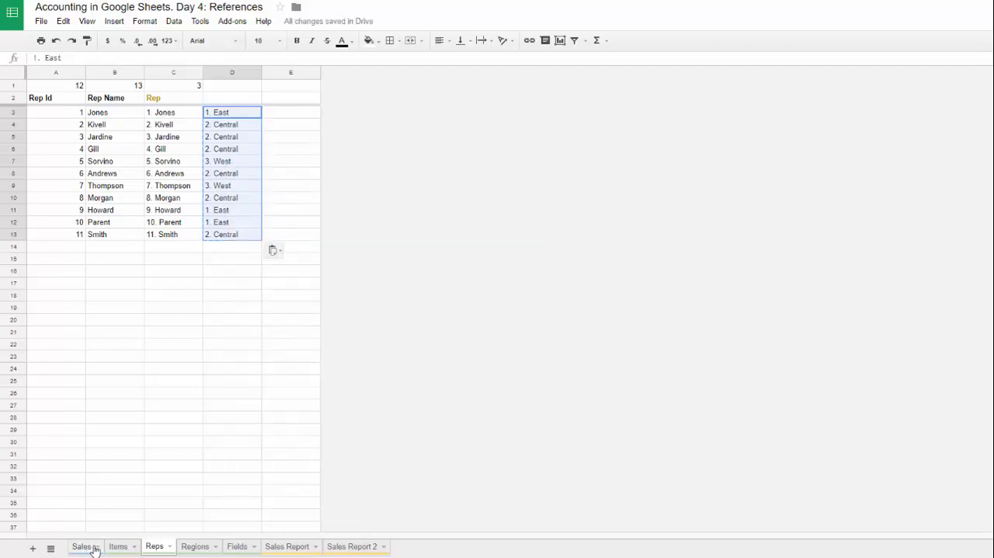
Step: Check the field number of Region in Sales and enter 2 in D1 of Reps
left_click(84, 546)
left_click(117, 88)
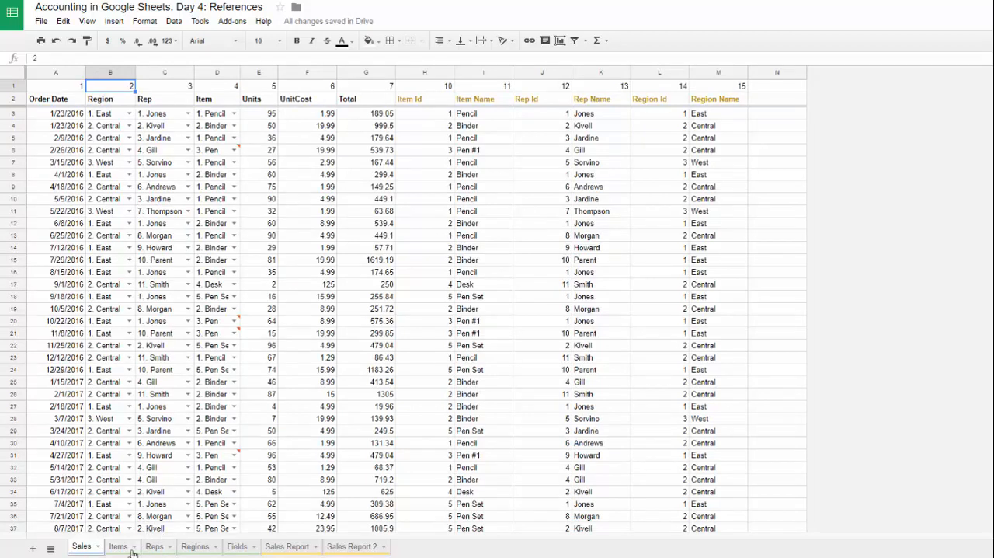
left_click(155, 547)
left_click(222, 91)
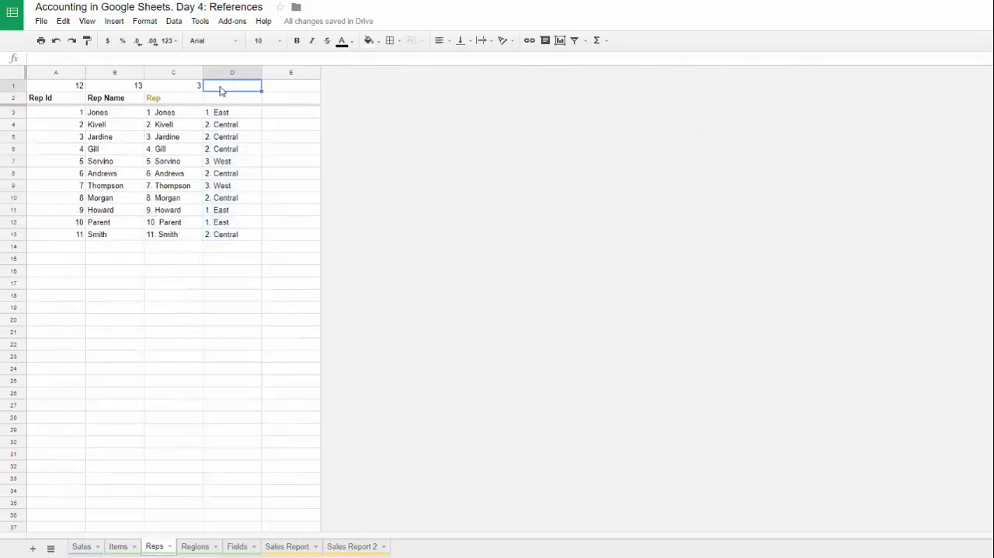
type("2")
key("Tab")
Step: Copy the header lookup formula from the Rep Name cell B2 to D2 in Reps
left_click(104, 99)
key("ctrl+c")
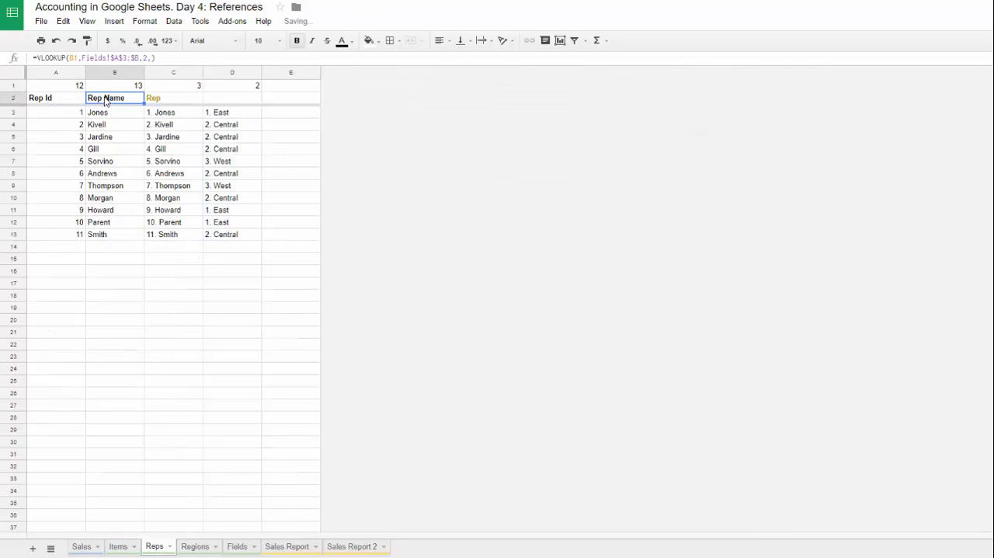
left_click(229, 99)
key("ctrl+v")
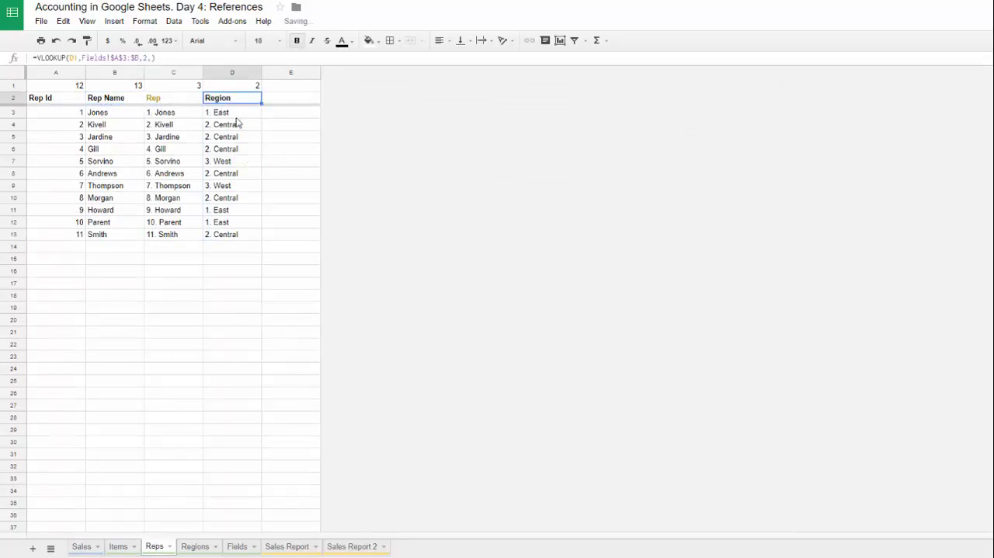
Step: Apply data validation to D3:D1000 of Reps with a dropdown list from Regions!C3:C100, rejecting invalid input
key("Down")
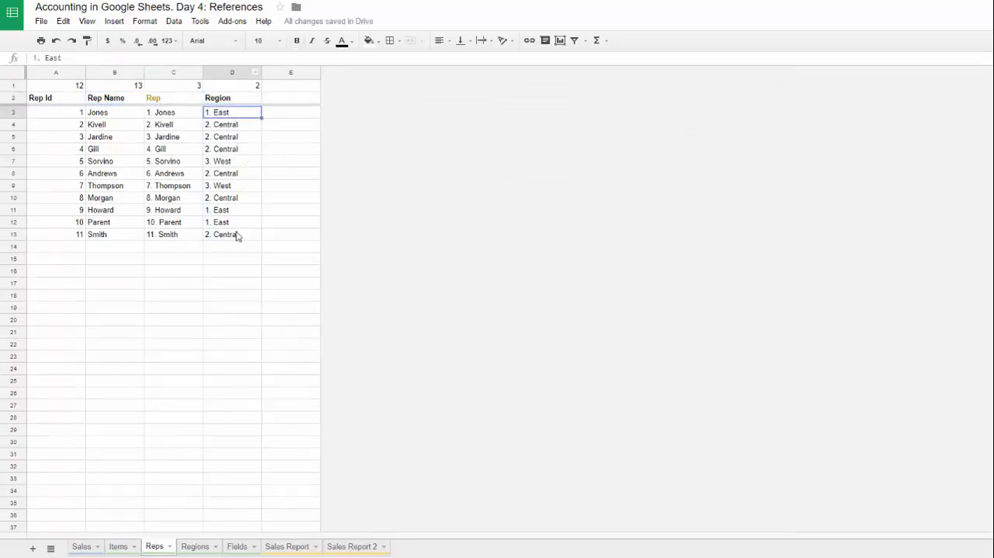
key("ctrl+shift+Down")
key("ctrl+shift+Down")
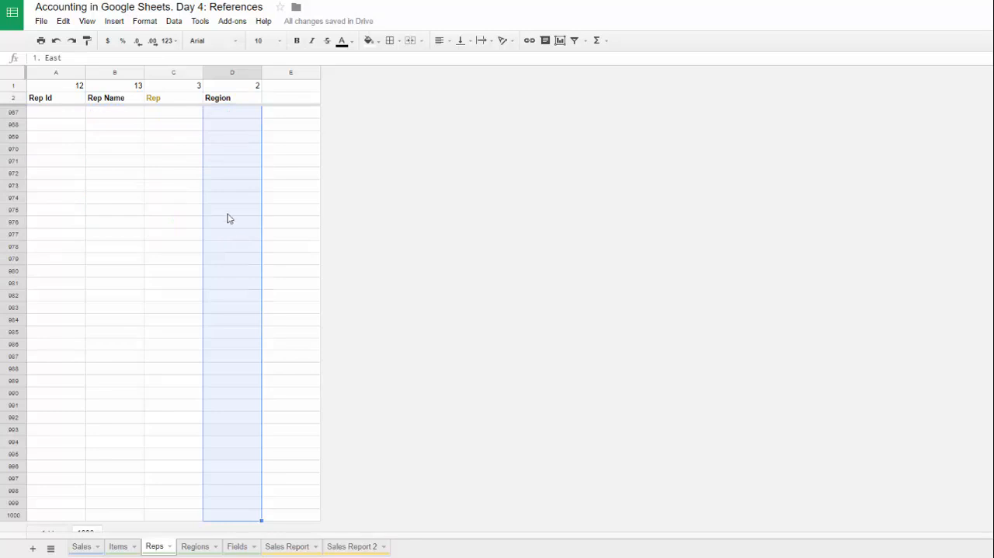
left_click(174, 21)
left_click(229, 258)
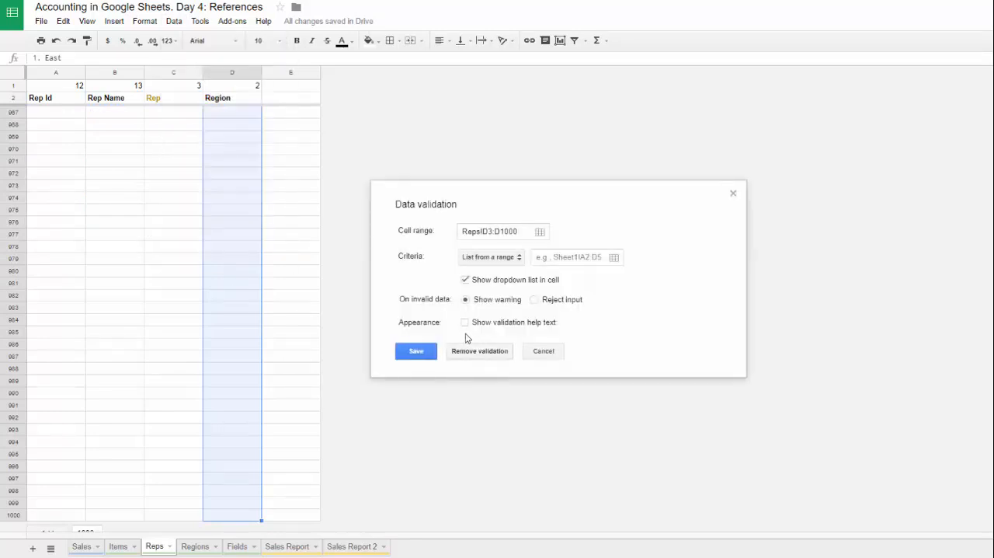
left_click(536, 261)
left_click(194, 546)
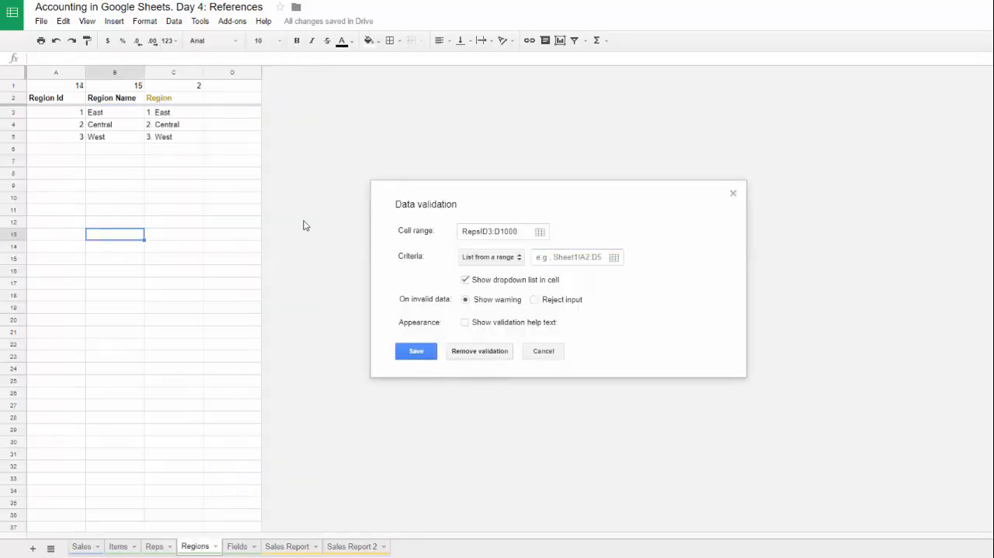
left_click(160, 193)
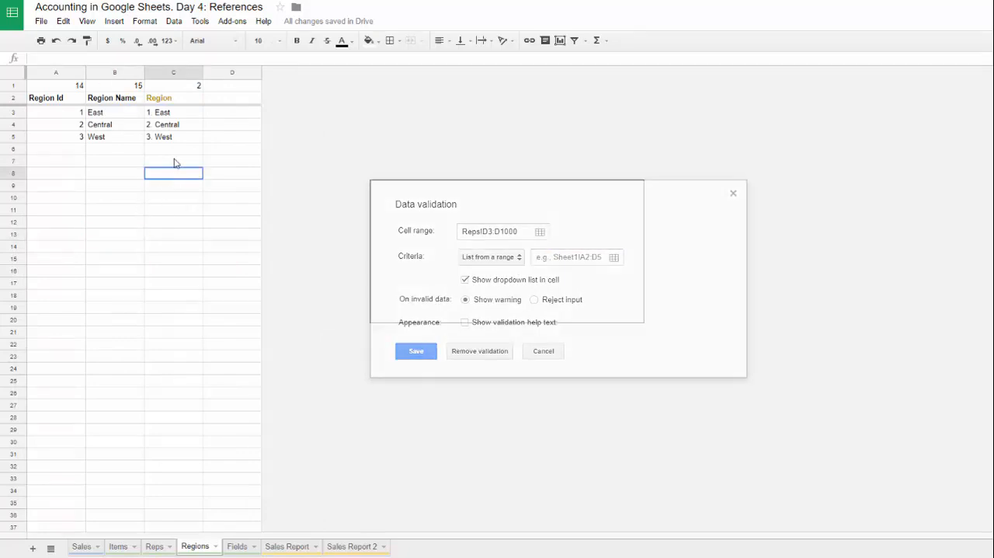
left_click_drag(175, 113, 190, 212)
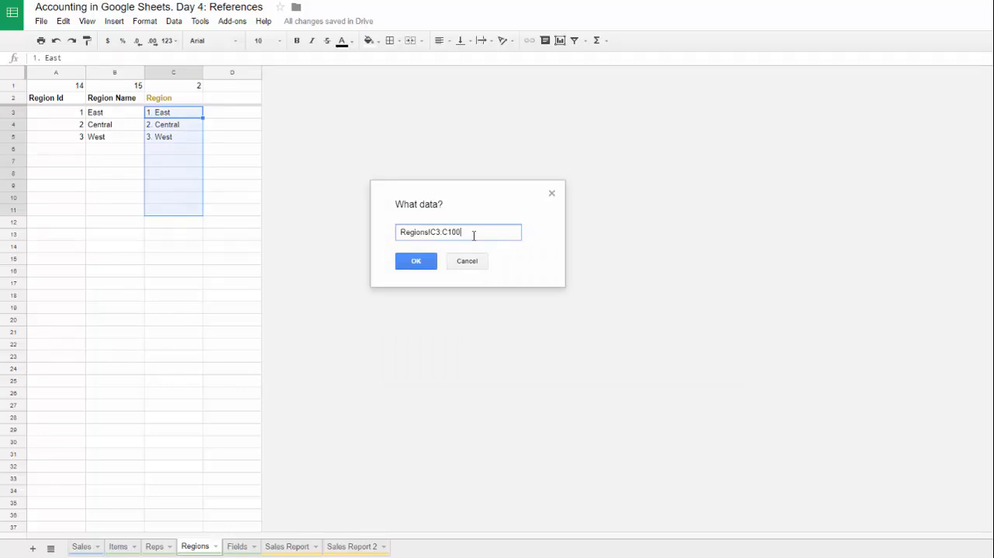
left_click(411, 262)
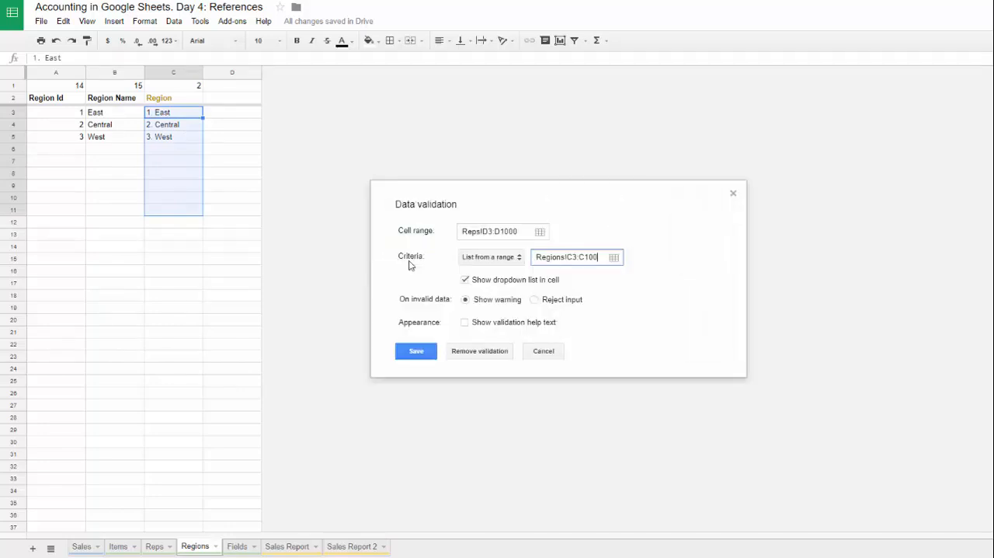
left_click(539, 299)
left_click(414, 352)
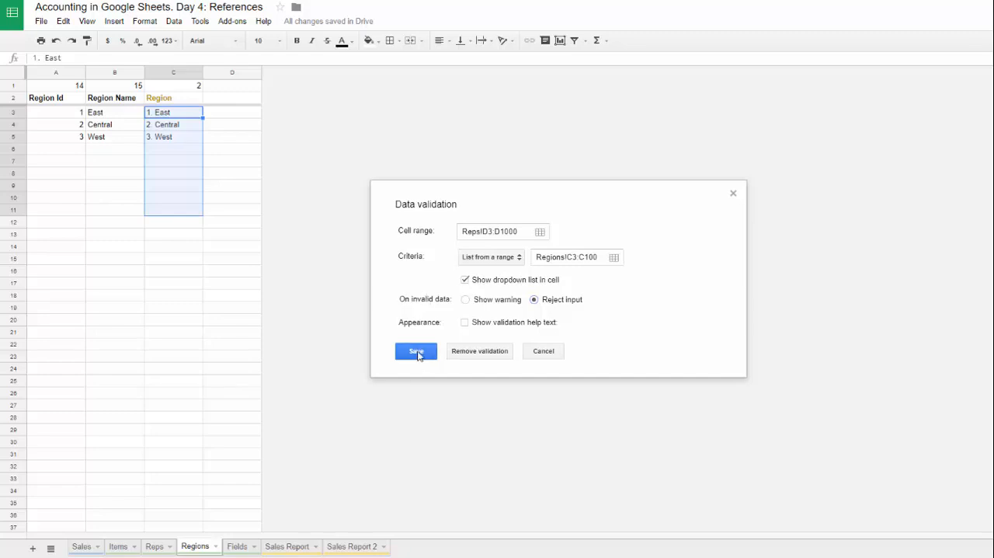
Step: Check the validated Region column in the Reps sheet
left_click(158, 547)
left_click(230, 101)
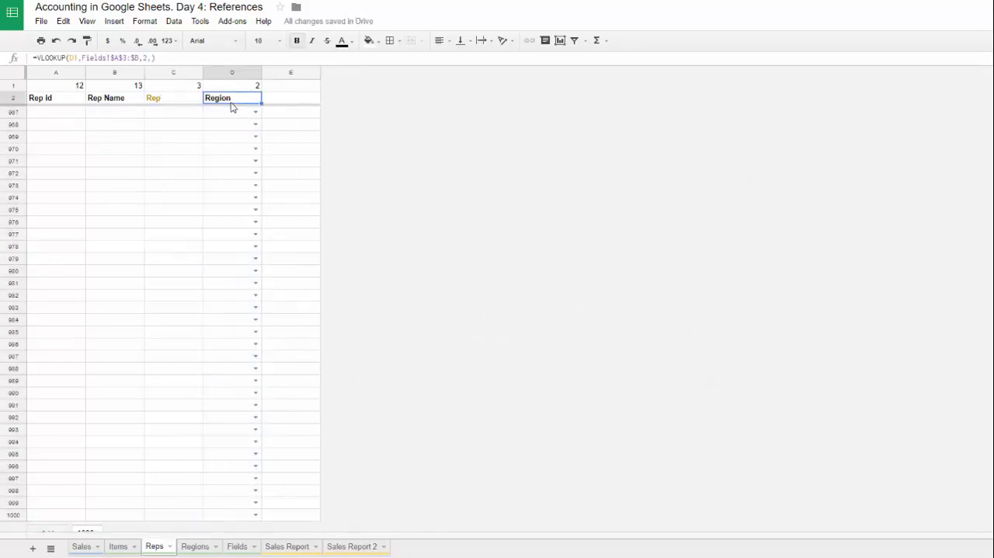
key("Down")
key("Down")
key("Down")
key("Down")
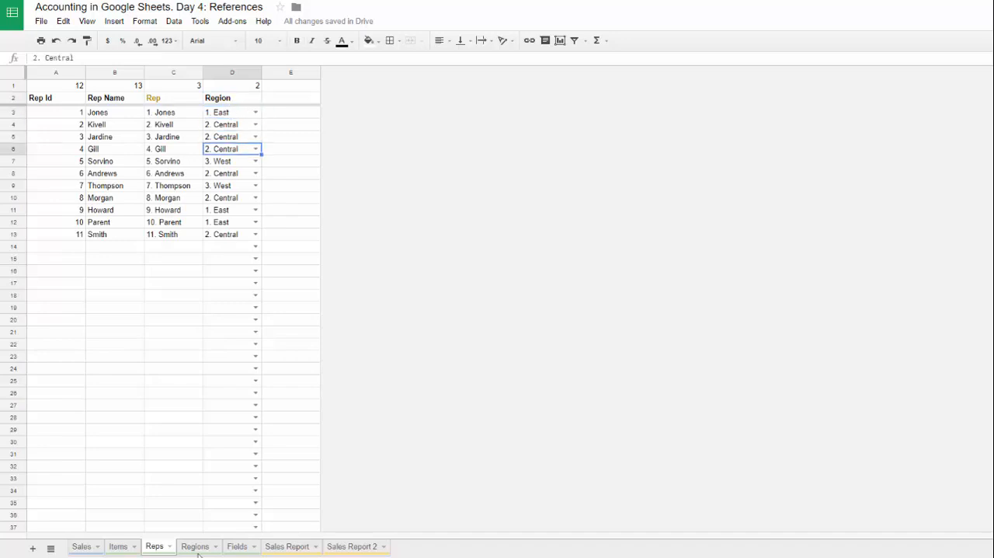
Step: Add a fourth region to the Regions sheet with id 4 and the name South
left_click(195, 547)
left_click(72, 156)
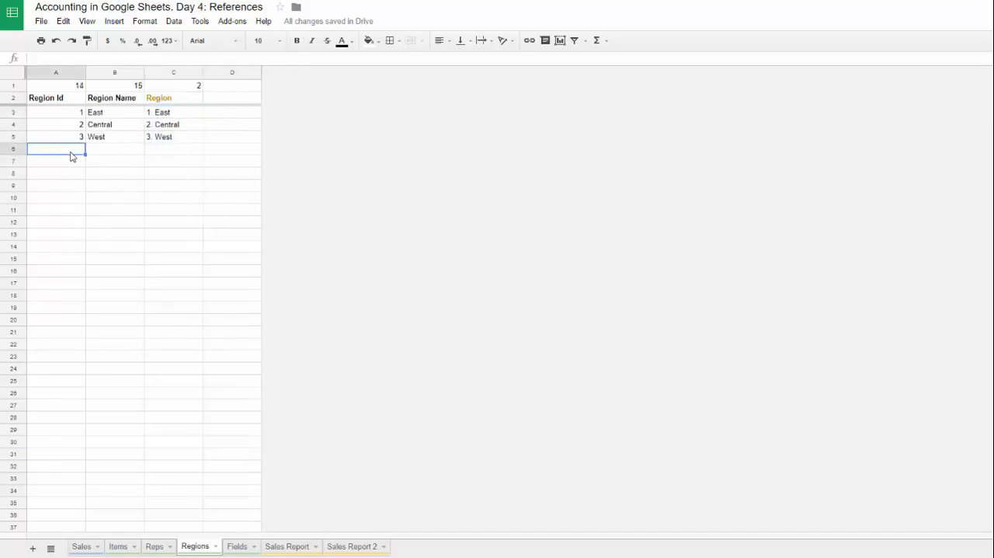
type("4")
key("Tab")
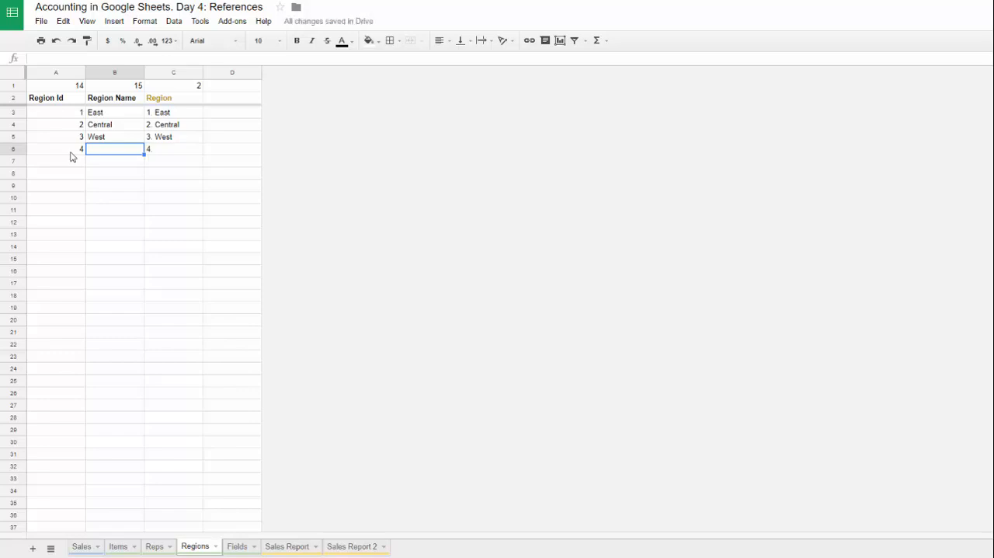
type("South")
key("Tab")
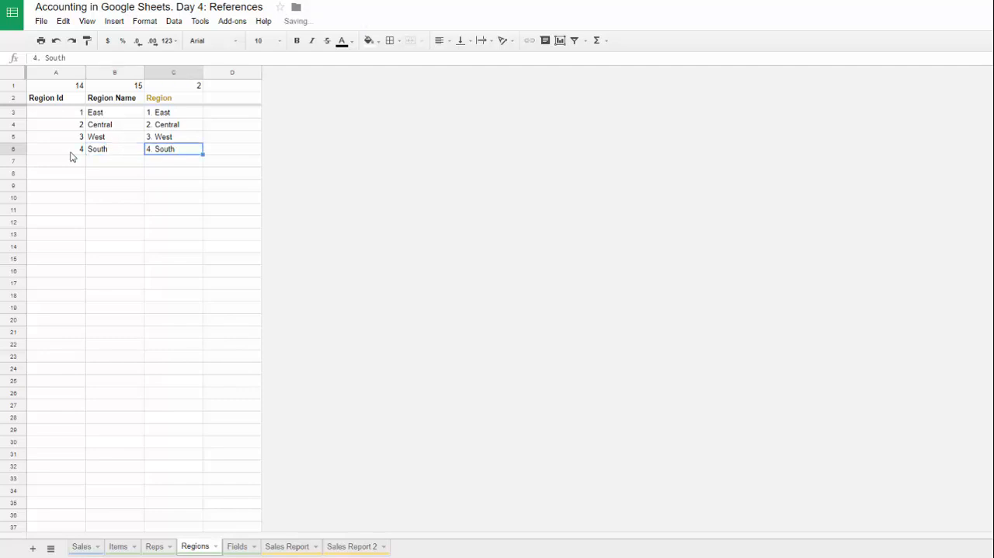
left_click(73, 150)
left_click(164, 151, "shift")
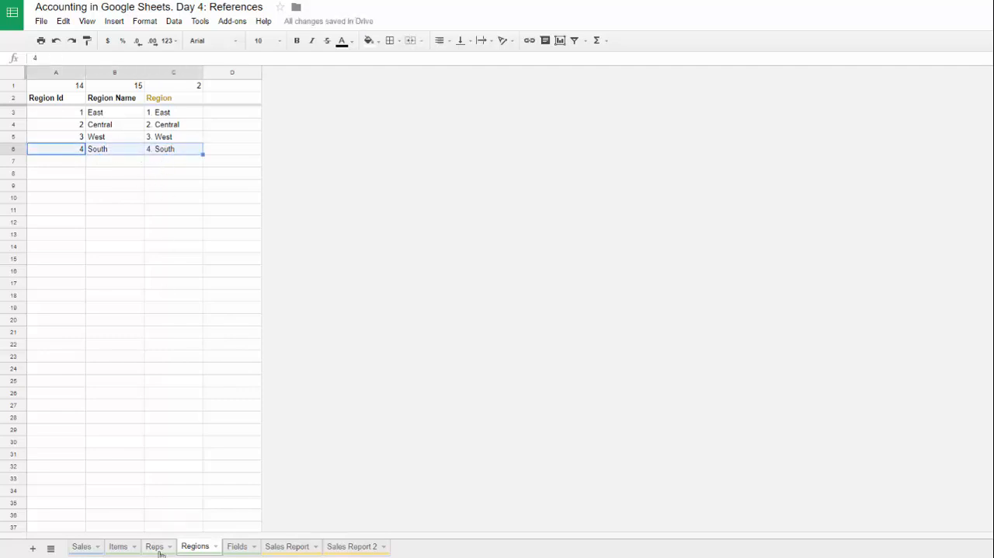
Step: Examine the options in the Region dropdowns of Reps and compare them with the Regions sheet
left_click(155, 546)
left_click(256, 246)
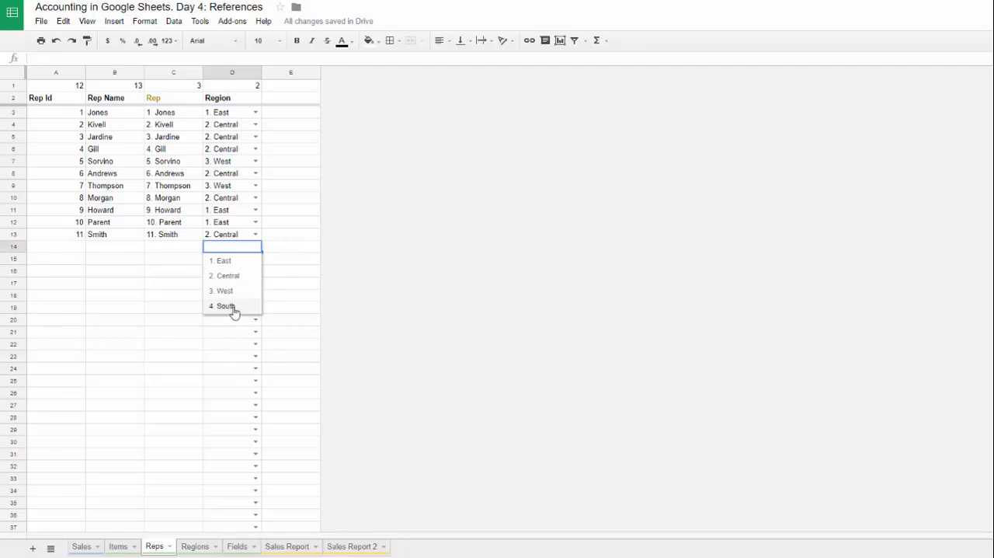
left_click(168, 270)
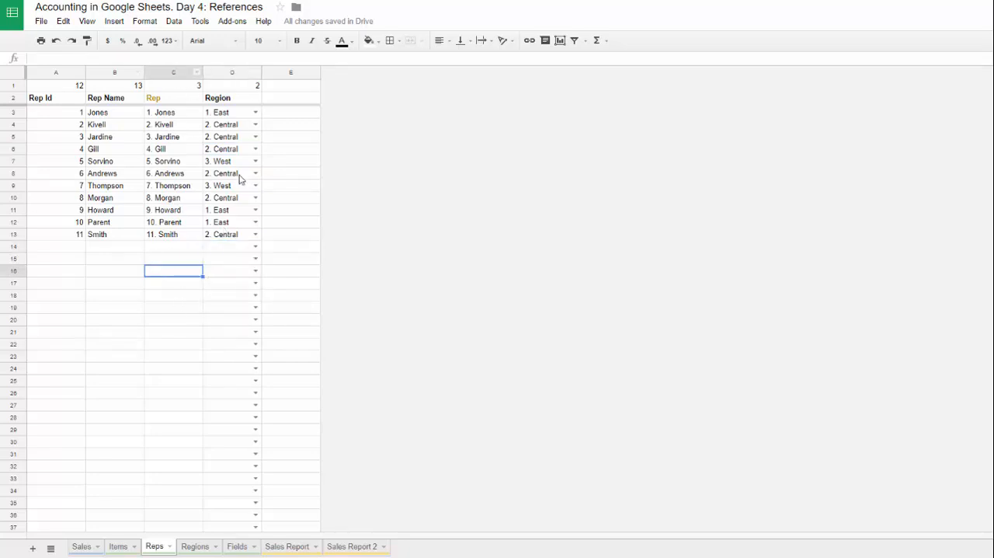
left_click_drag(242, 126, 236, 212)
left_click(195, 546)
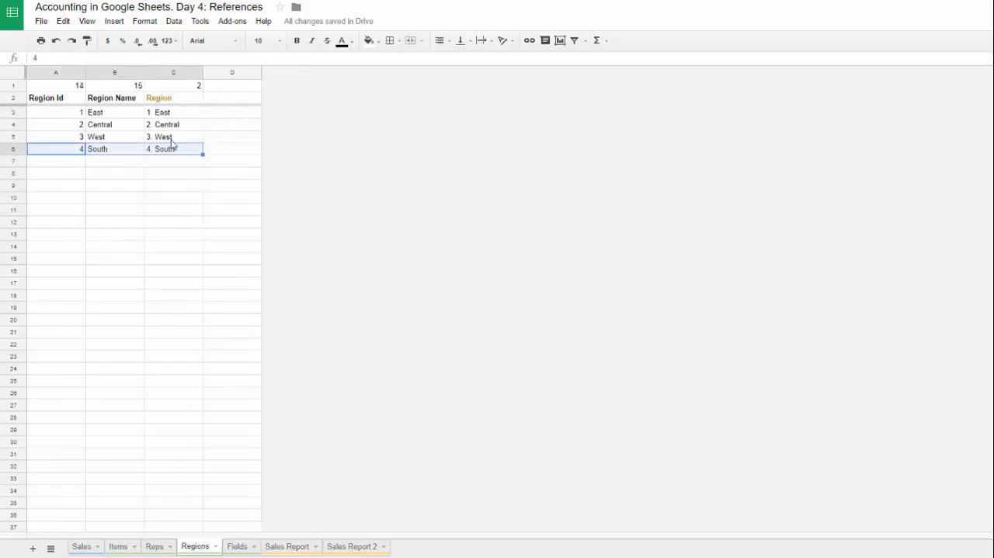
left_click(22, 197)
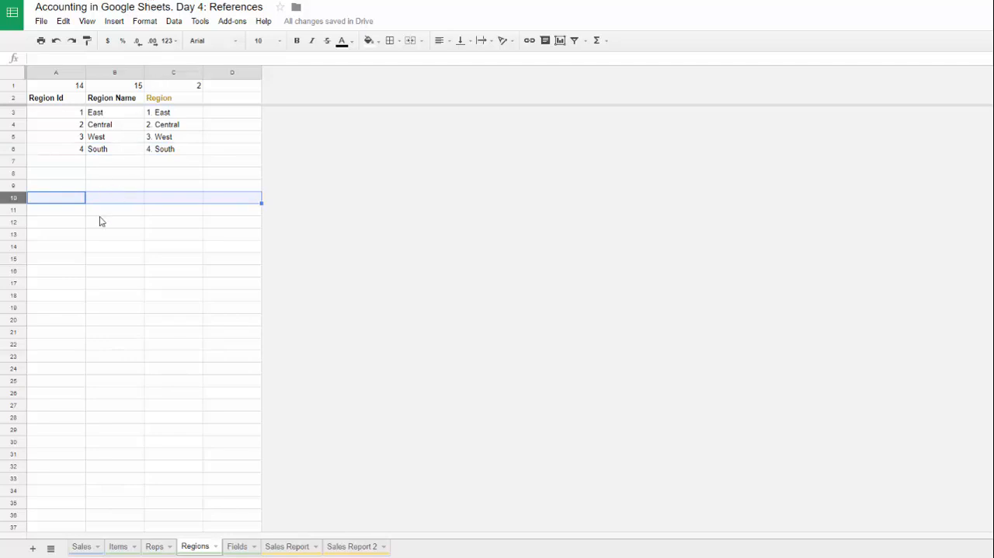
left_click(161, 548)
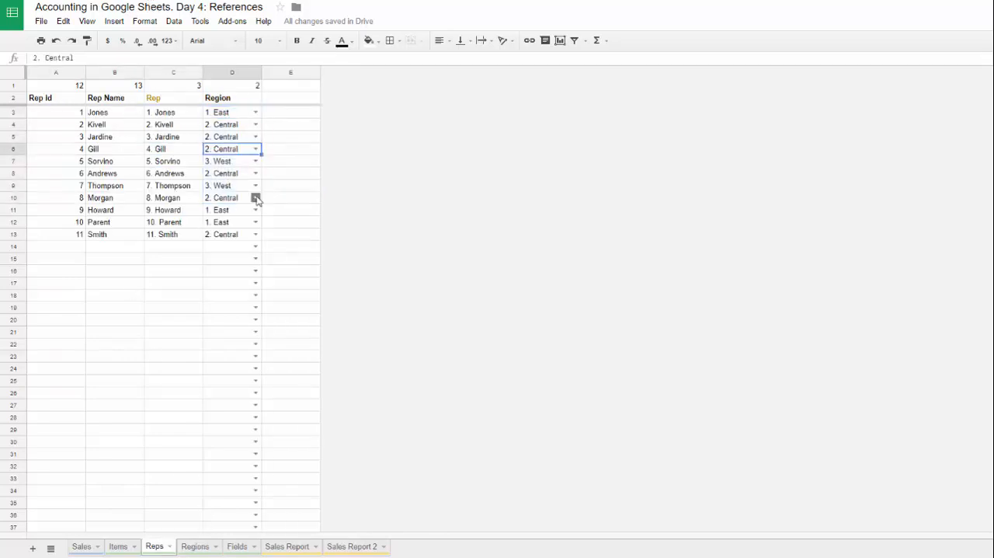
left_click(256, 152)
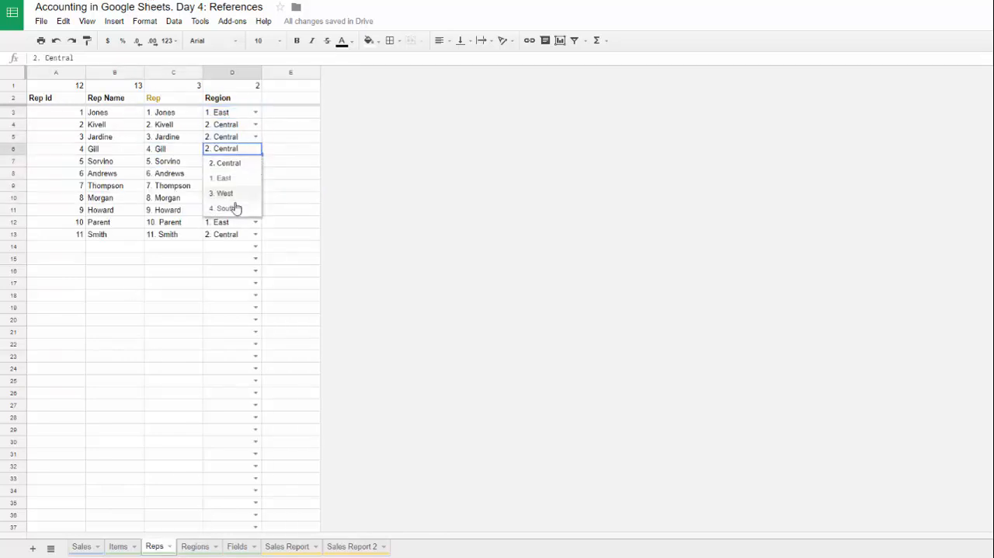
left_click(225, 127)
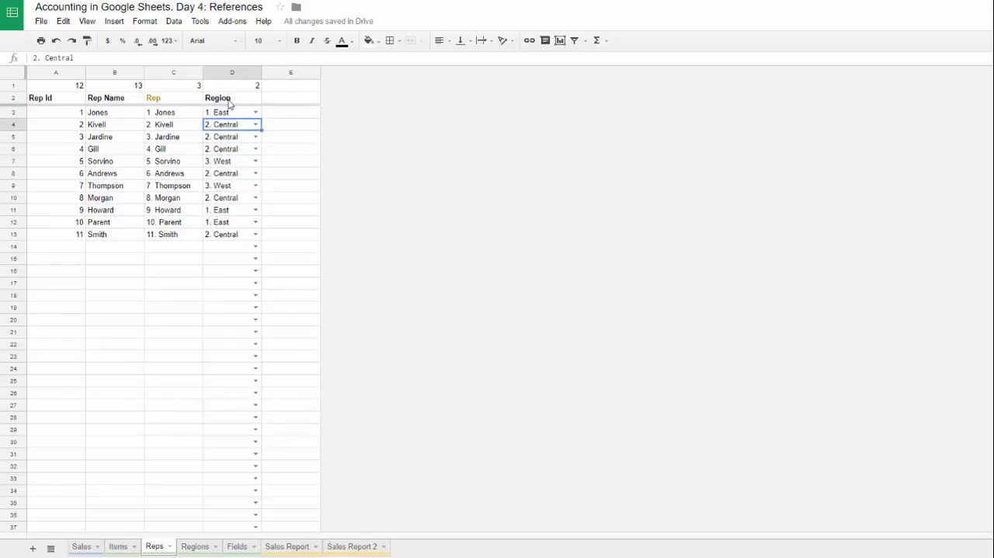
left_click_drag(230, 104, 230, 239)
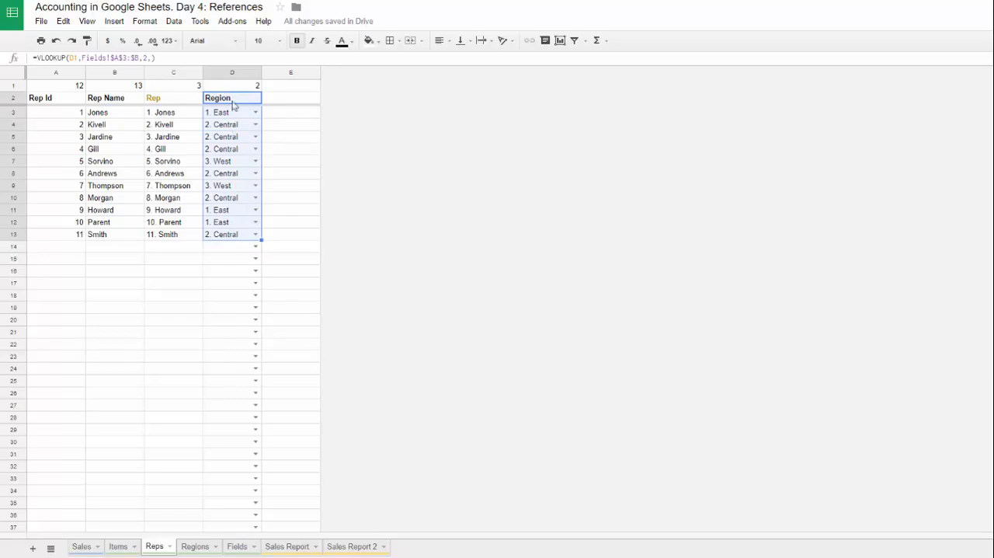
left_click_drag(232, 97, 240, 235)
Step: Compare the Region entries with the reps assigned to the same rows in the Sales sheet
left_click(81, 547)
left_click(106, 100)
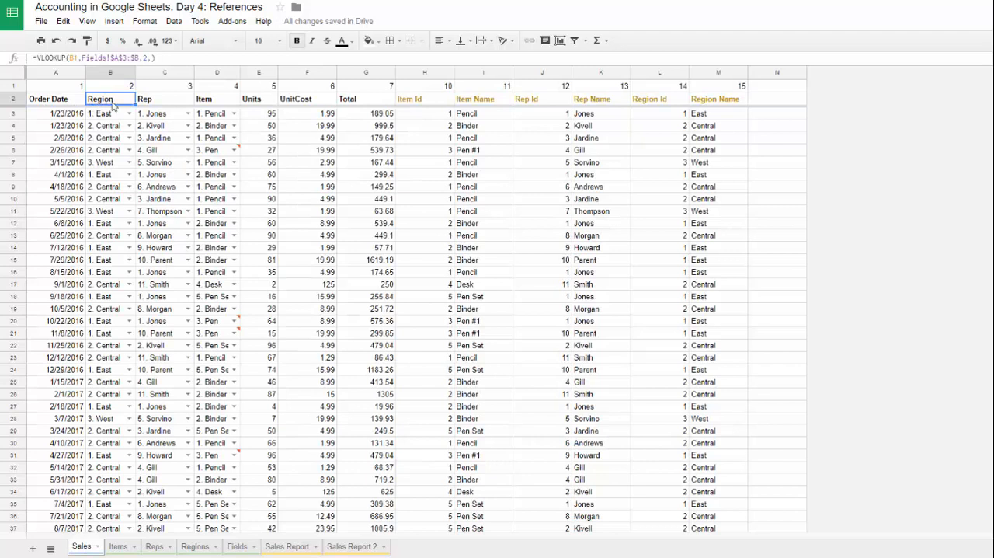
left_click(107, 120)
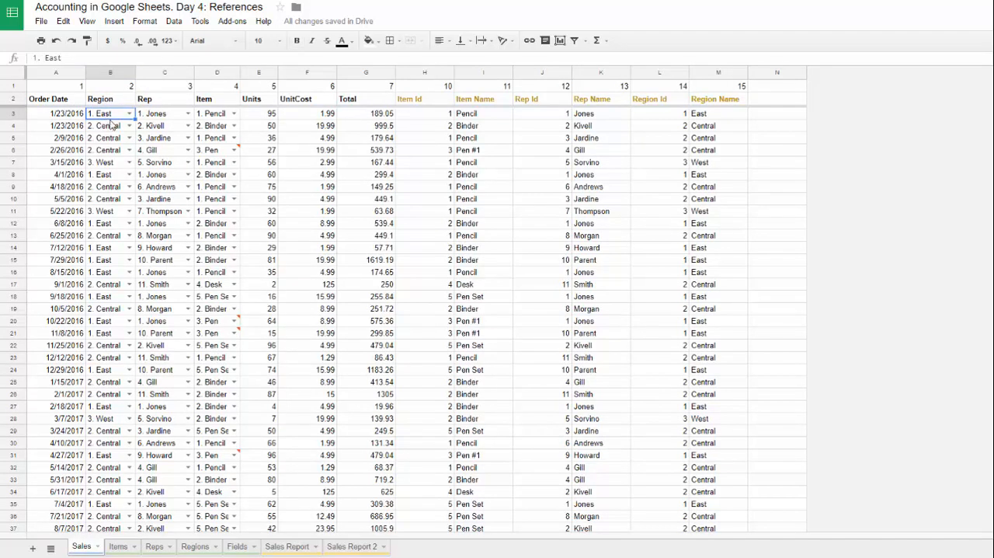
left_click(113, 141)
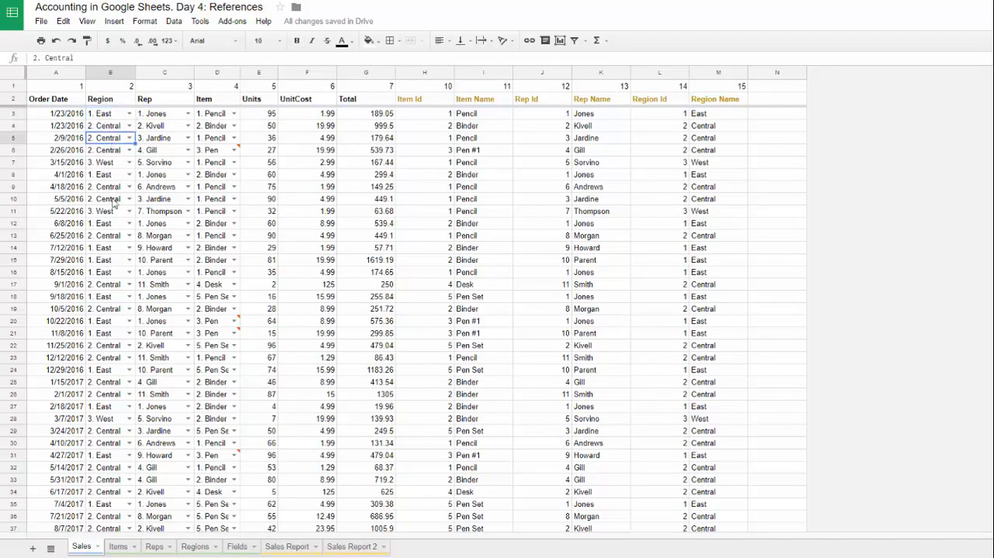
left_click(107, 202)
left_click(121, 285)
left_click(169, 141)
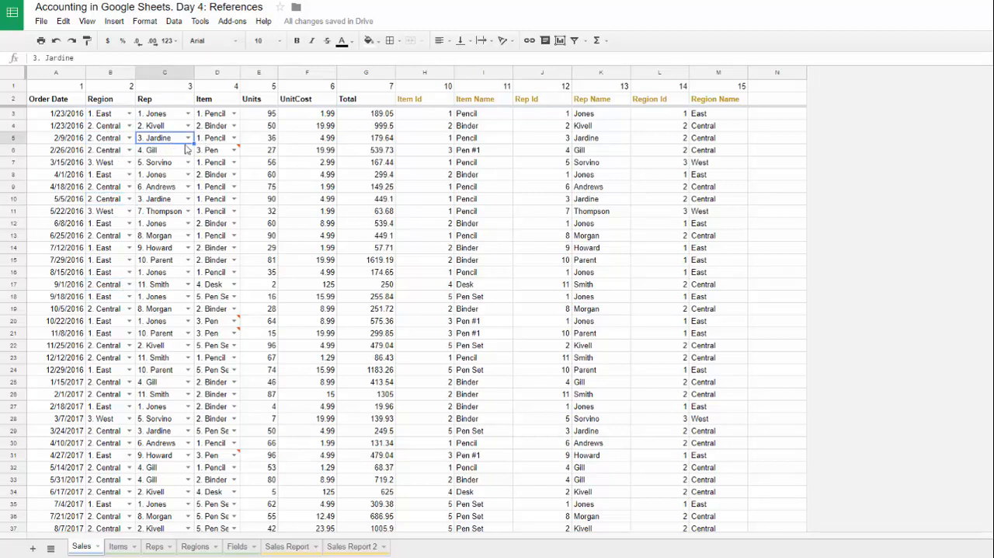
left_click(106, 143)
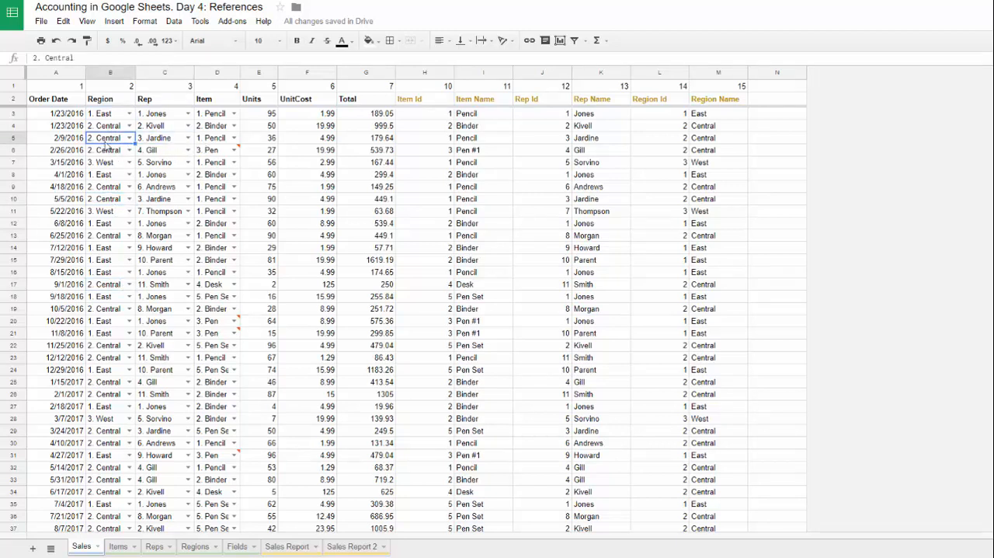
left_click(167, 163)
left_click(99, 165)
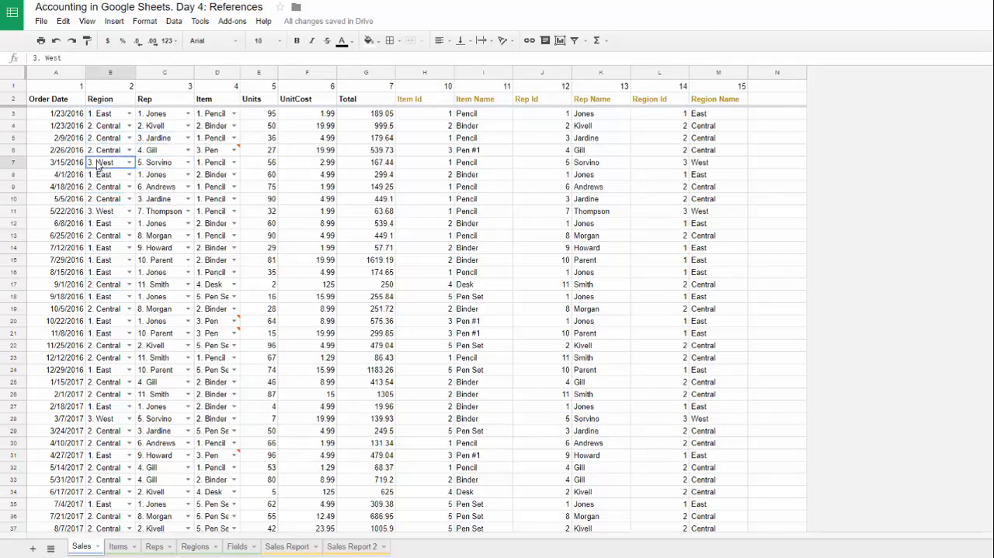
left_click(116, 101)
left_click(117, 118)
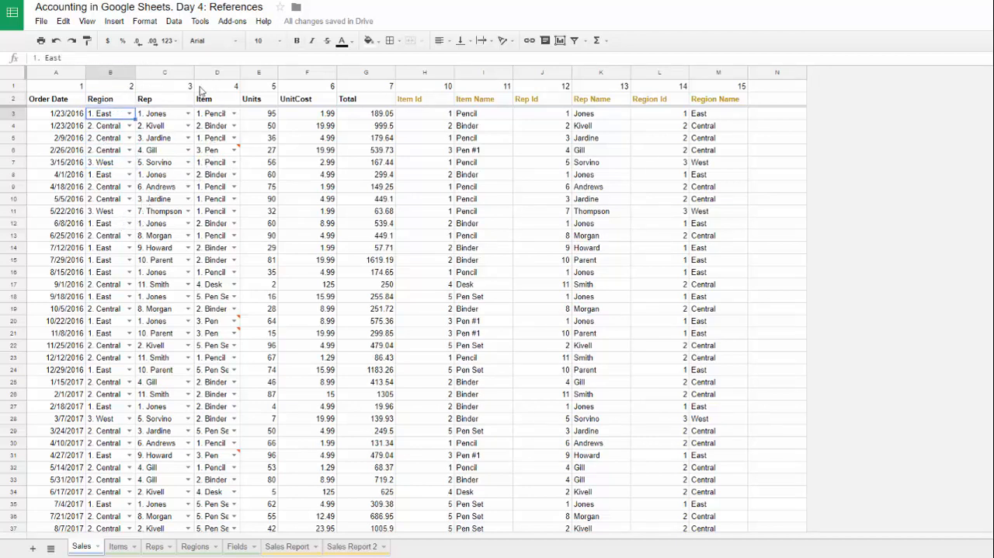
Step: Try changing the region in B3 of Sales to 2. Central, and undo that change
left_click(161, 115)
double_click(132, 113)
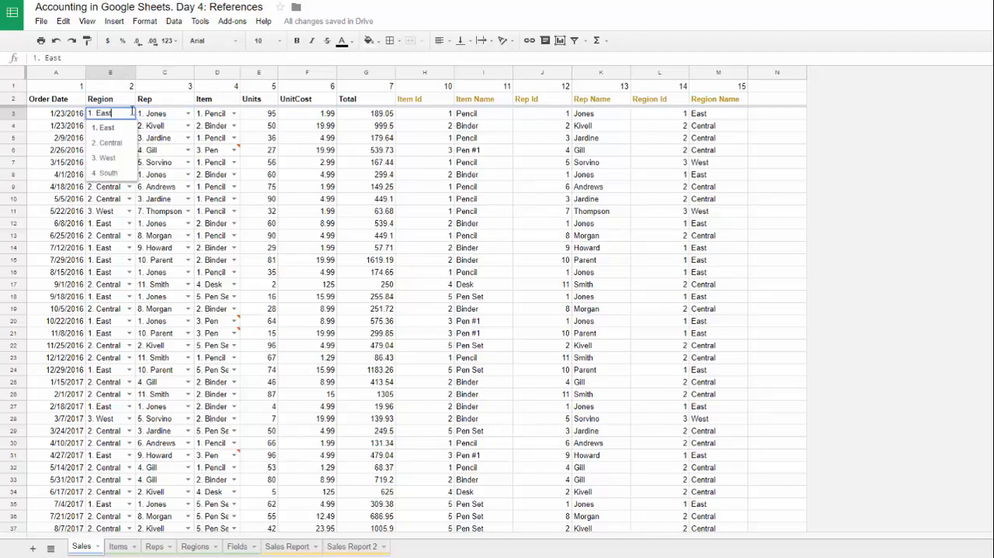
left_click(106, 143)
left_click(163, 115)
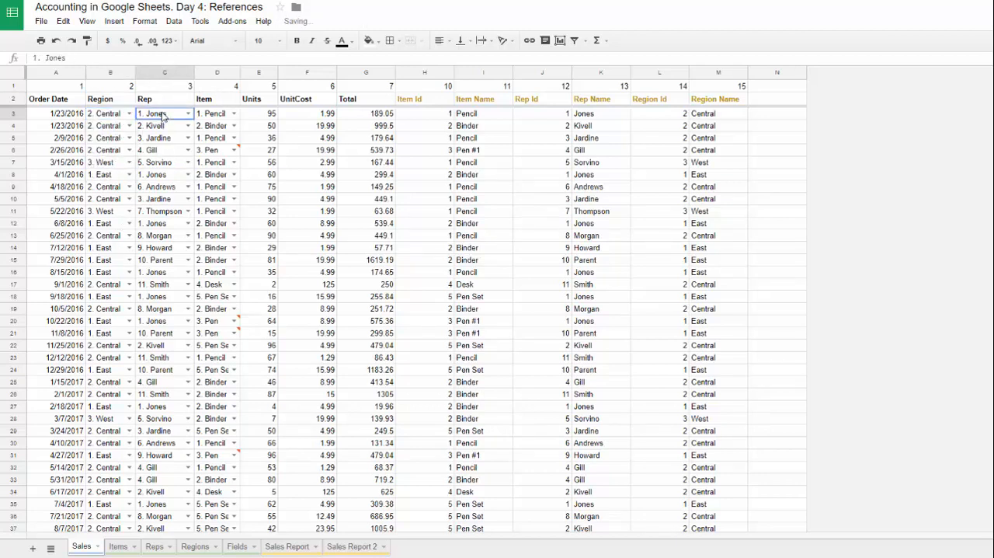
key("ctrl+z")
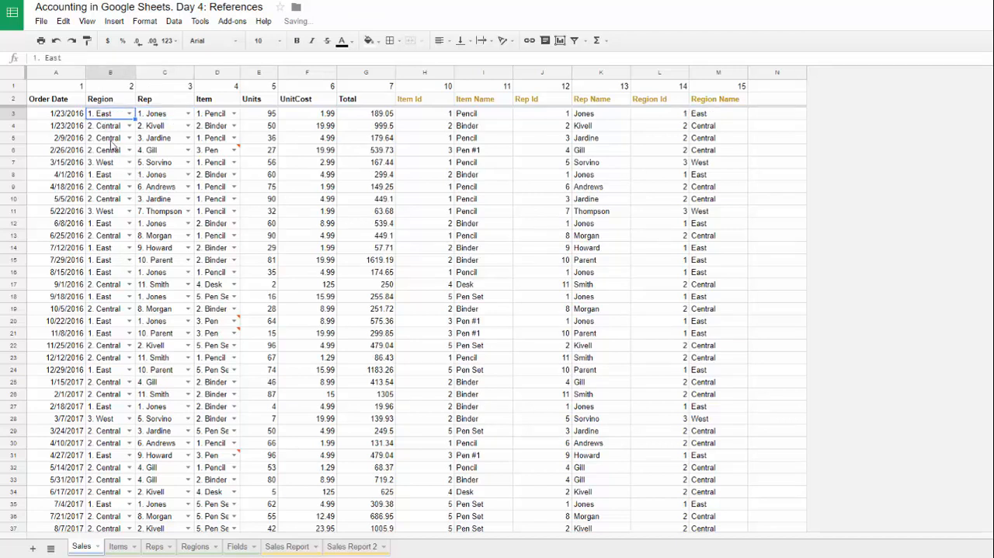
Step: Start a VLOOKUP formula in B3 of Sales using J3 as the search key and the absolute range Reps!$A$2:$A
type("=")
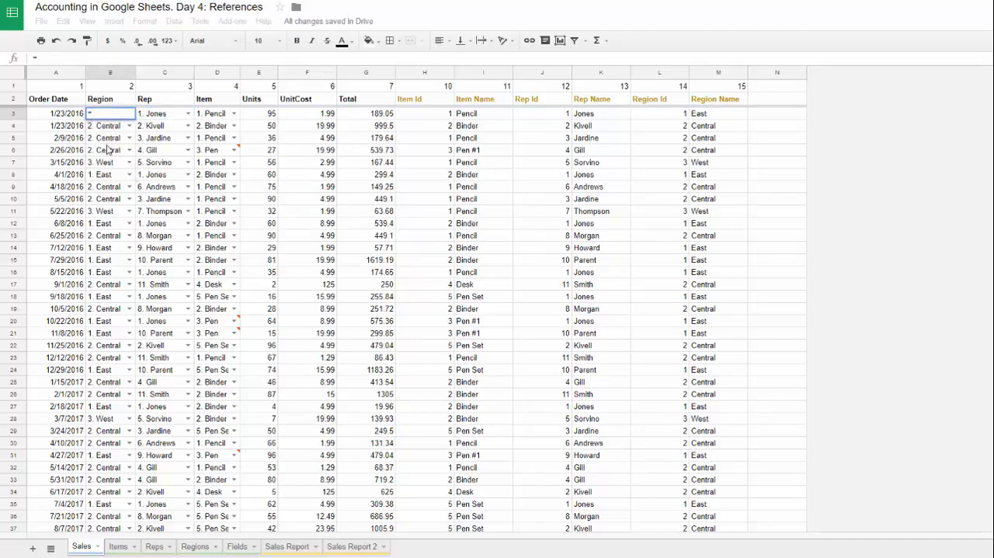
type("VLOOKUP(")
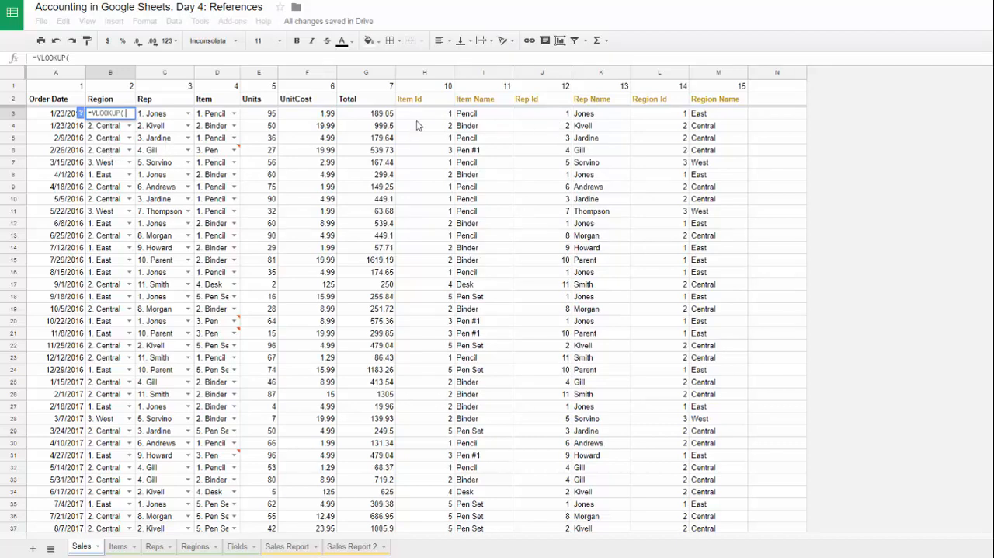
left_click(543, 117)
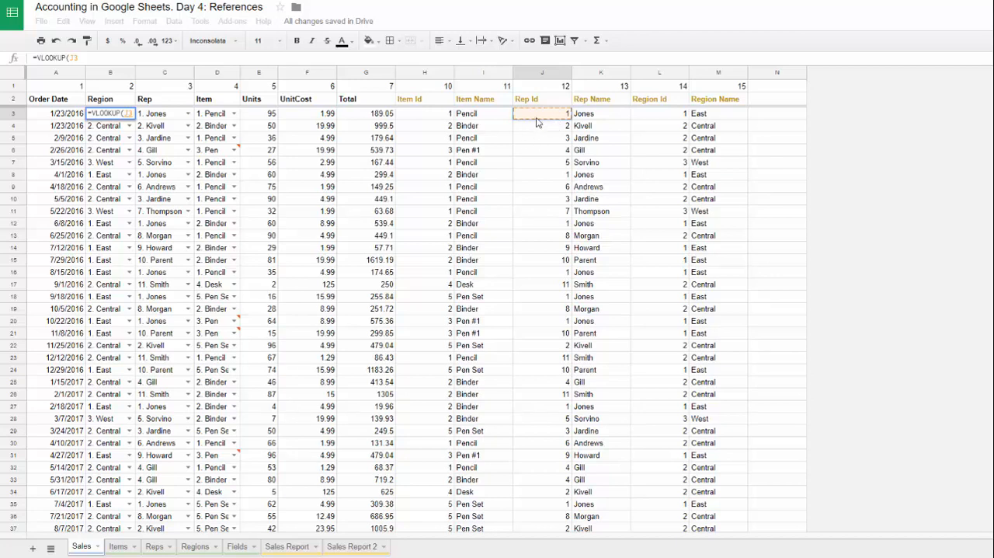
type(",")
left_click(155, 547)
left_click_drag(58, 104, 63, 317)
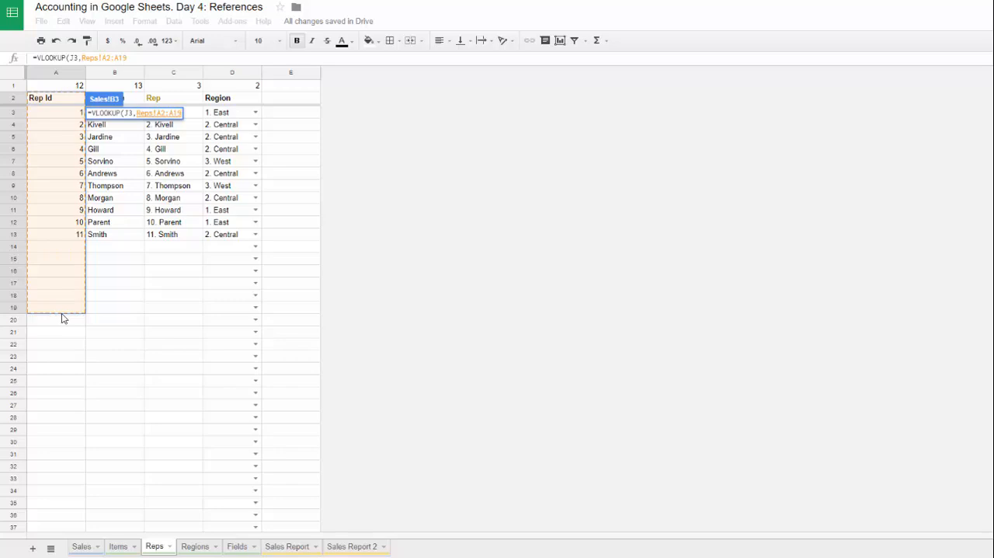
key("BackSpace")
key("BackSpace")
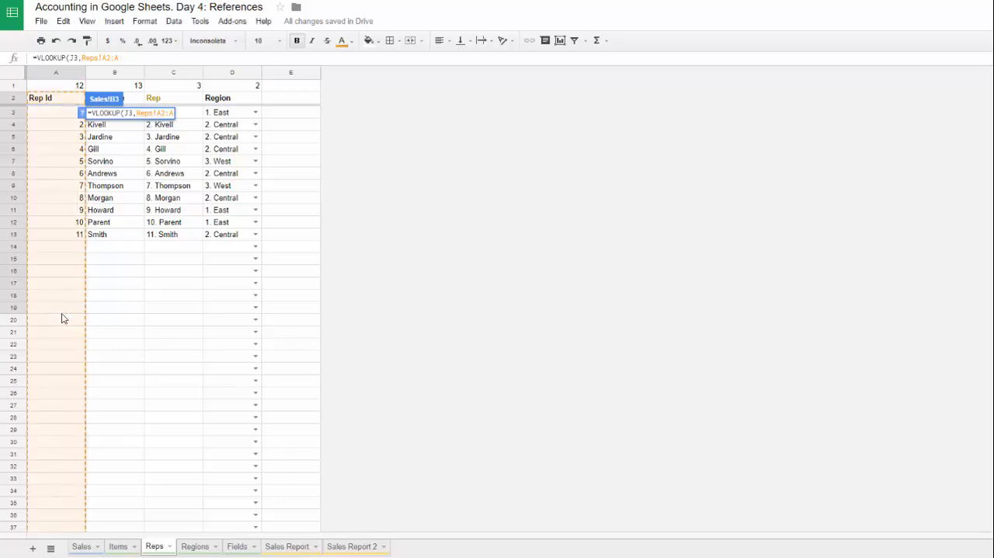
key("F4")
type(",")
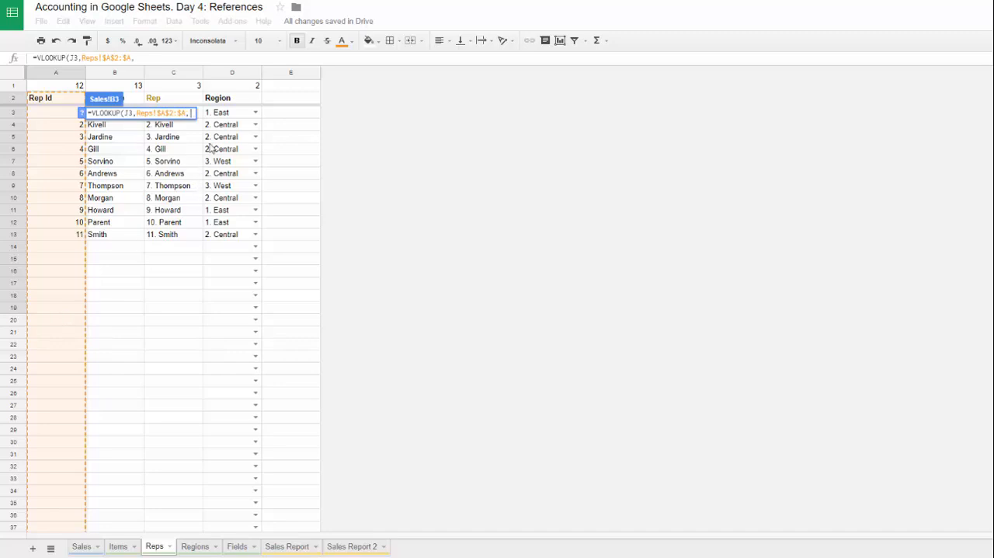
Step: Add the Region column of Reps to the formula as the absolute range Reps!$D$2:$D
left_click_drag(232, 101, 235, 284)
key("BackSpace")
key("BackSpace")
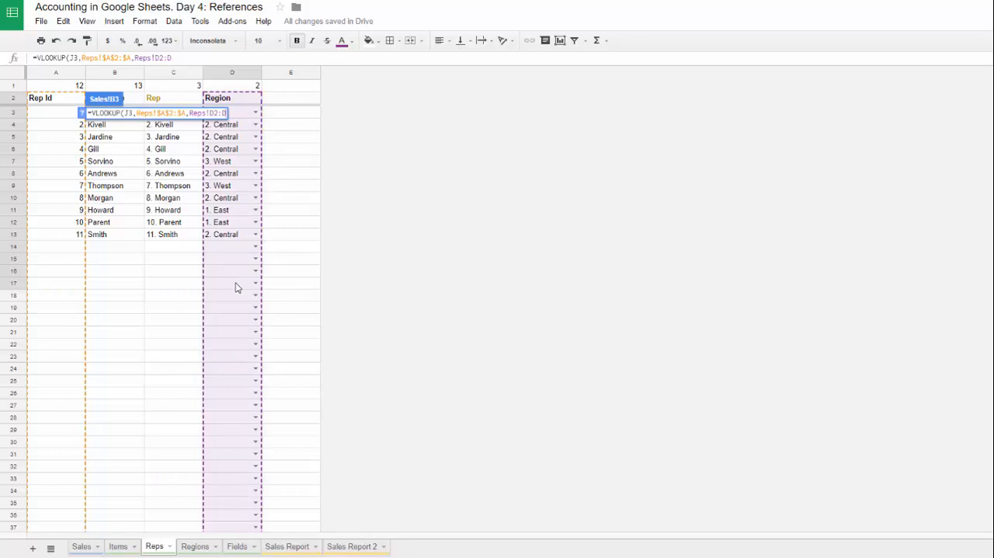
key("F4")
type(")")
Step: Enclose both Reps ranges in a curly-brace array with column index 2, and fill the formula down the Region column of Sales
left_click(81, 58)
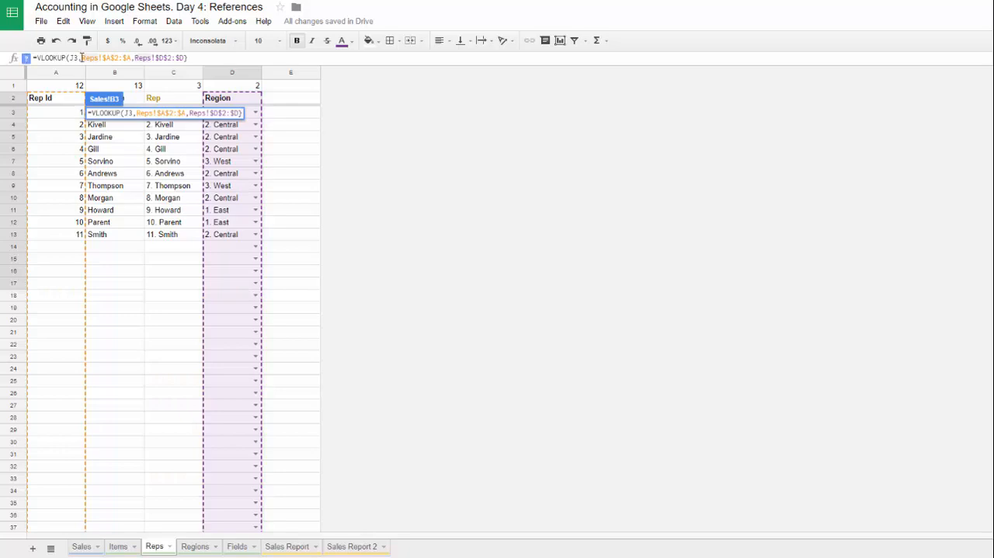
type("{")
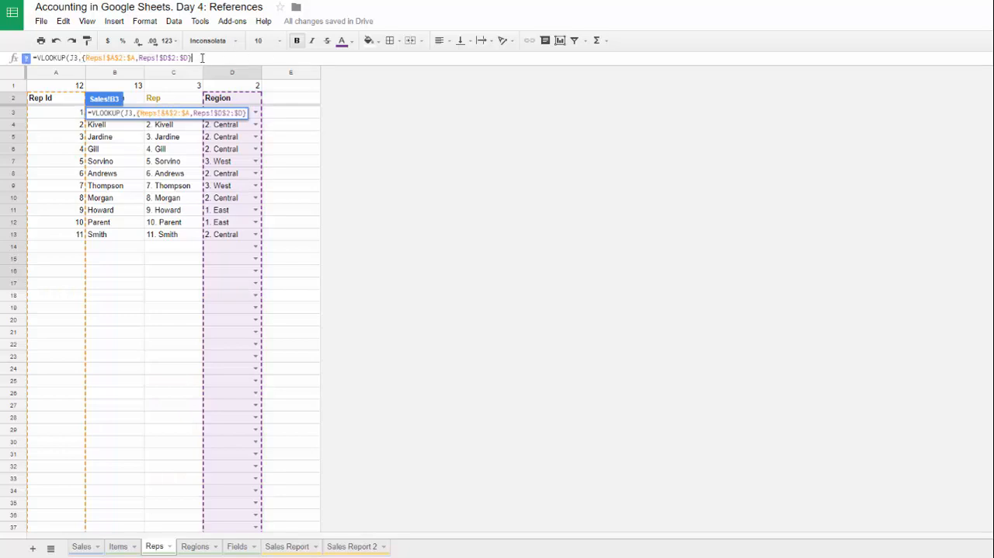
type(",2,")
key("Return")
left_click(112, 259, "shift")
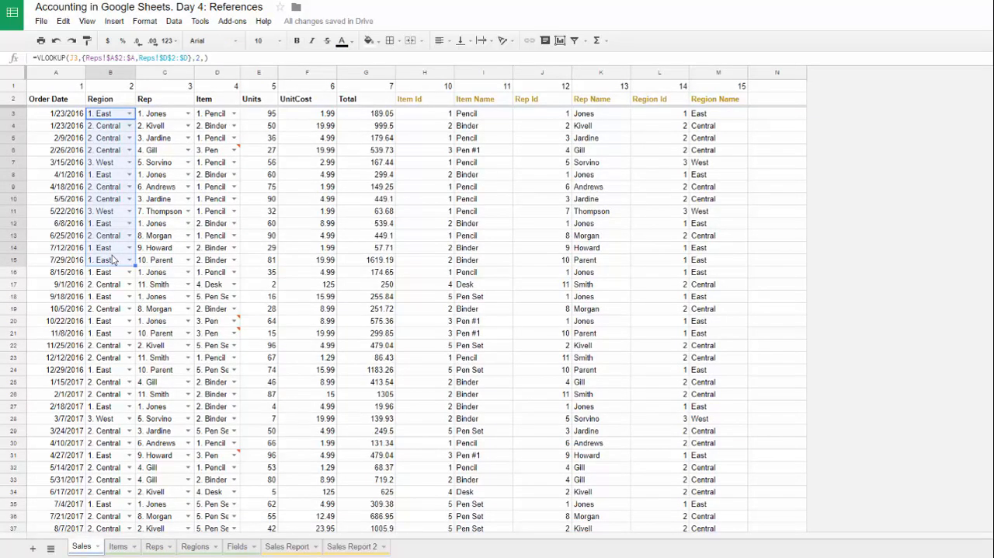
left_click(116, 118)
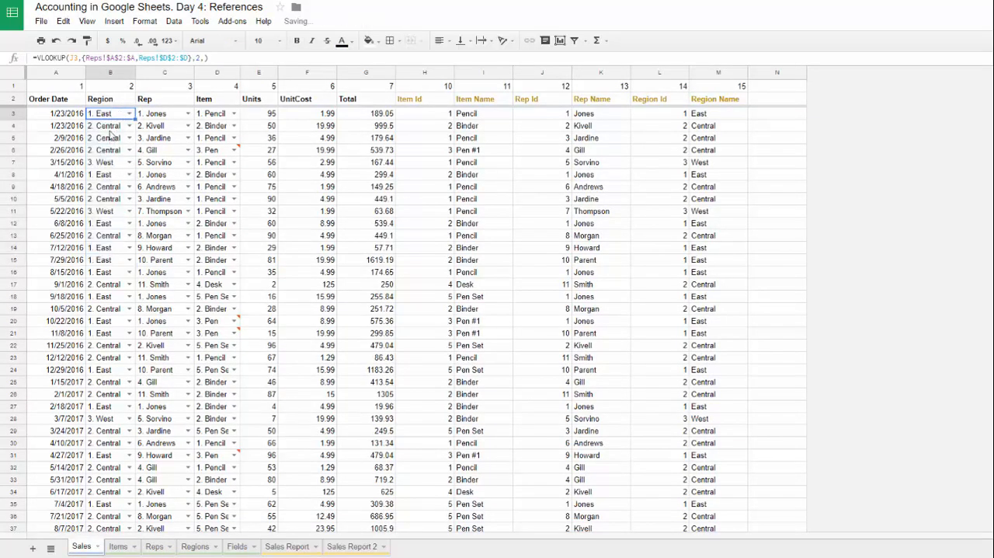
Step: Clear the Region column of Sales from B4 downward, keeping only the formula in B3
left_click(109, 132)
key("ctrl+shift+Down")
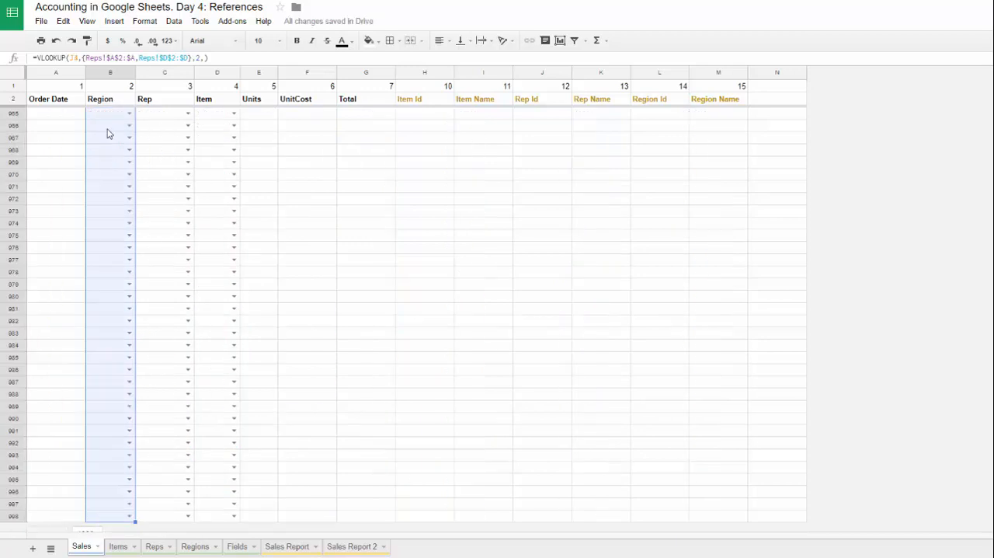
key("Delete")
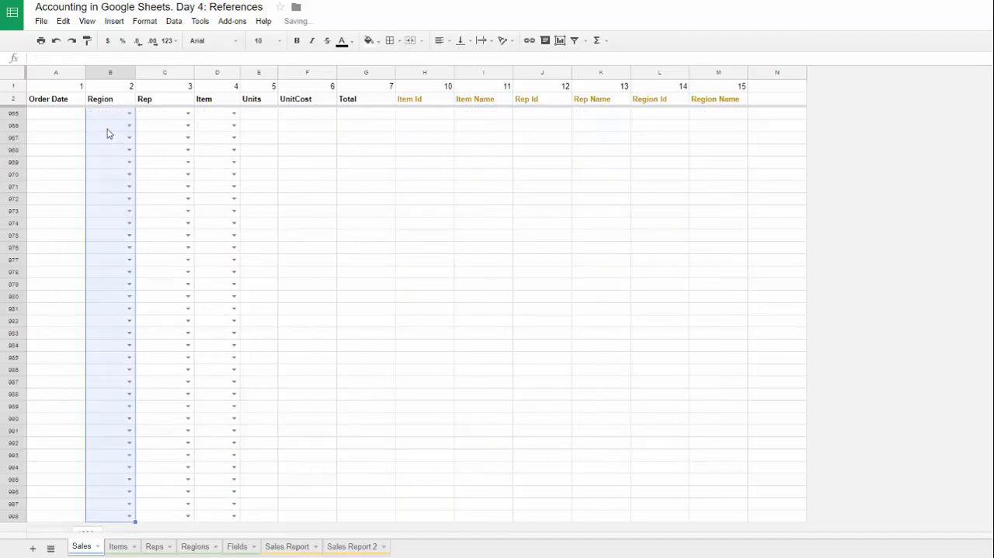
key("ctrl+Up")
key("Down")
key("Down")
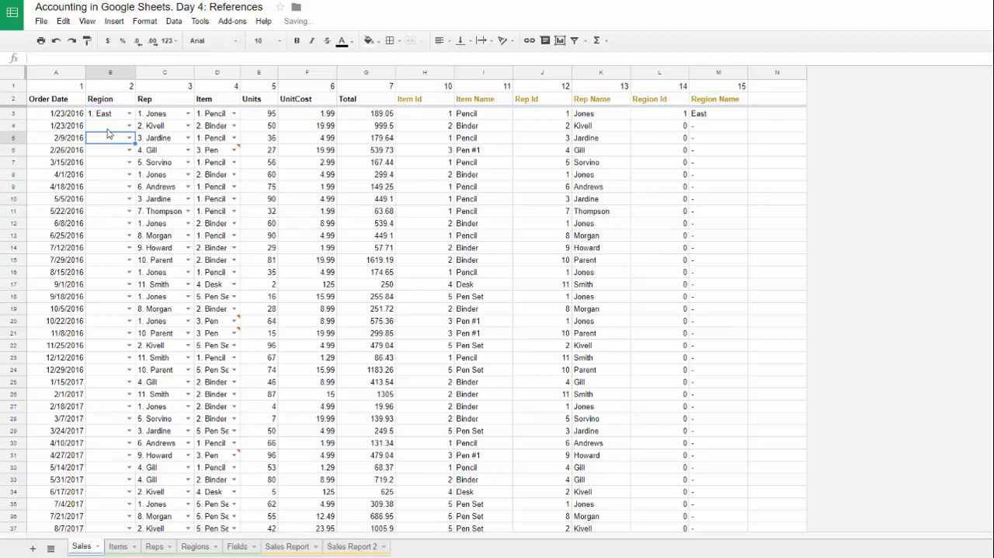
key("ctrl+Down")
key("ctrl+Up")
key("Down")
key("Up")
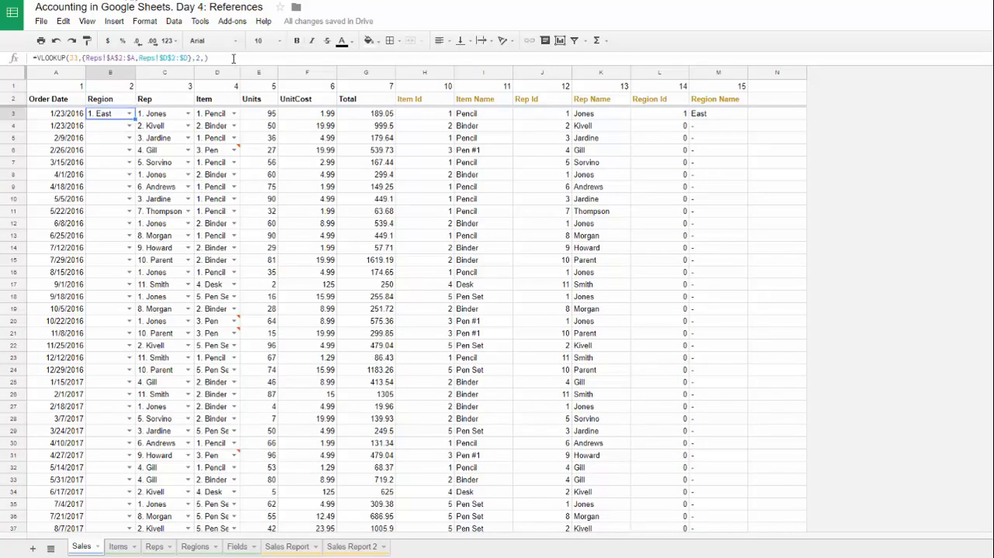
Step: Replace J3 in the B3 lookup with OFFSET(J2,1,,COUNTA(A3:A)), reusing the OFFSET expression from the Item Id header formula
left_click(422, 105)
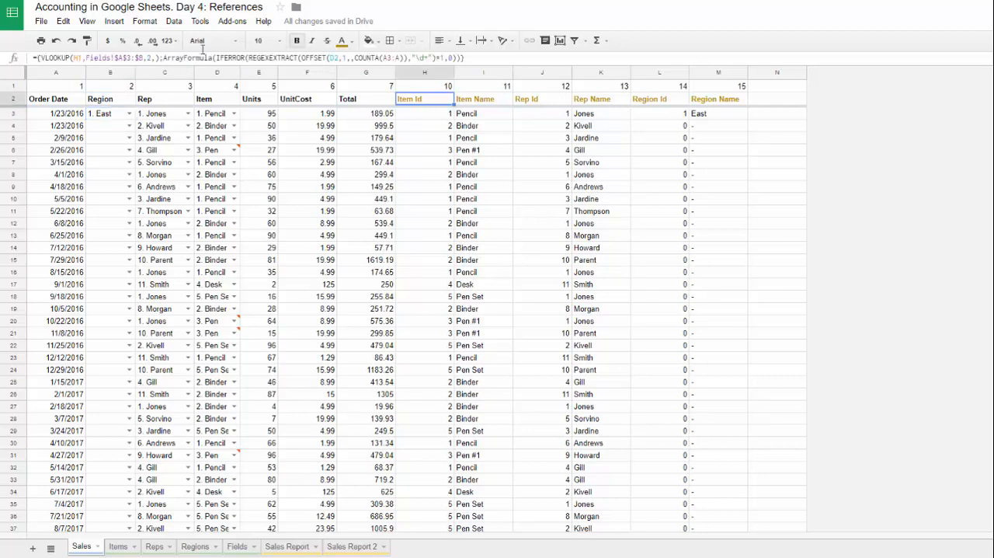
left_click_drag(302, 57, 411, 59)
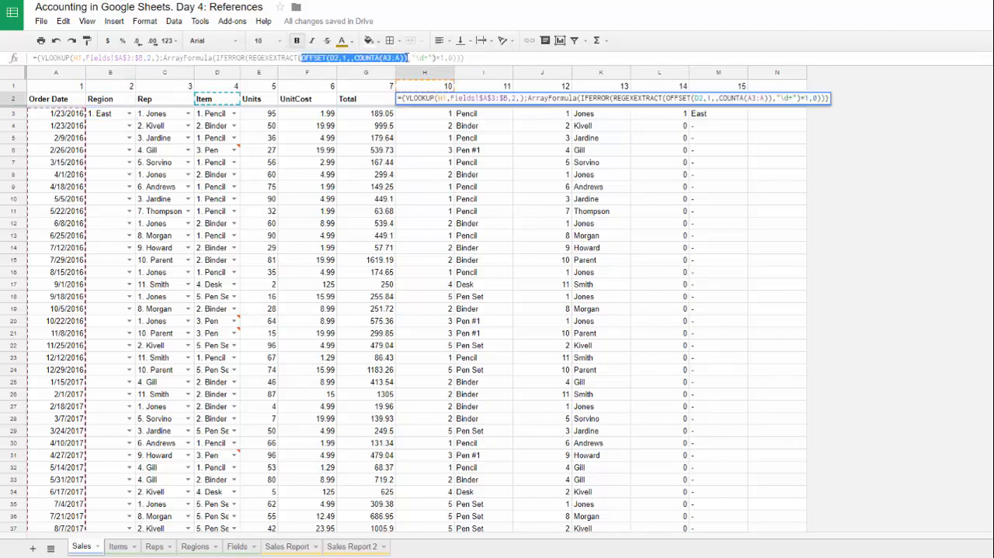
key("Escape")
left_click(117, 117)
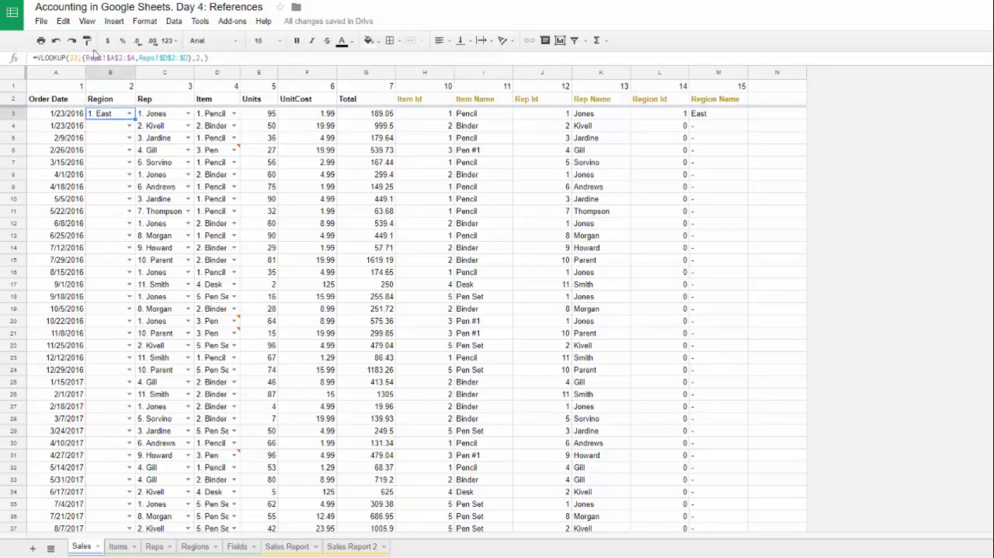
double_click(72, 58)
type("v")
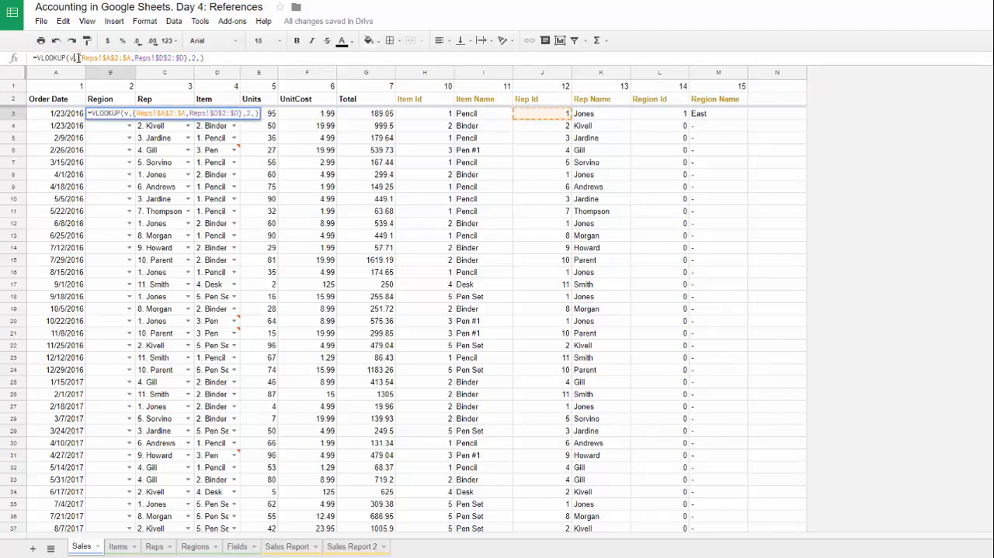
key("ctrl+v")
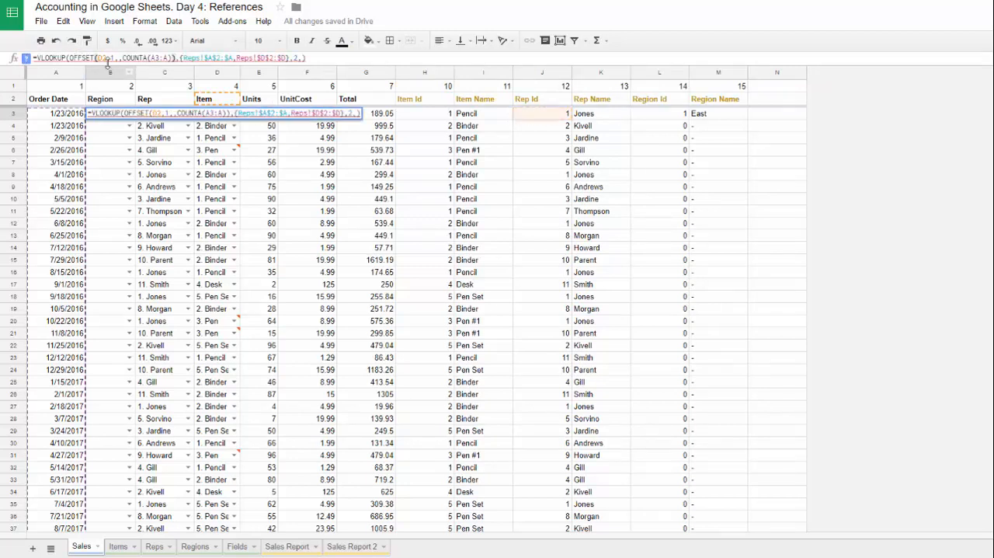
double_click(104, 57)
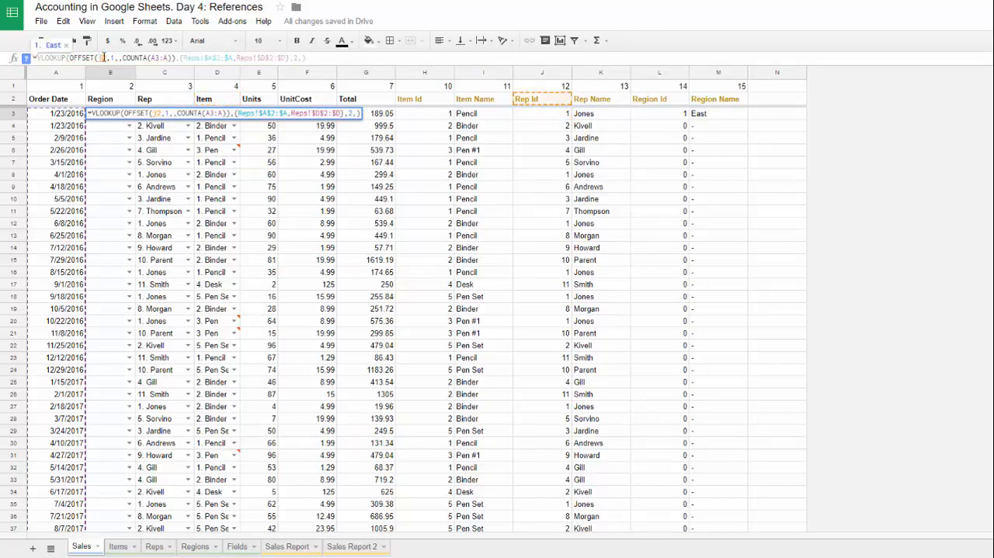
key("Return")
Step: Wrap the B3 lookup in ArrayFormula and check the last filled row of the Region column
left_click(108, 118)
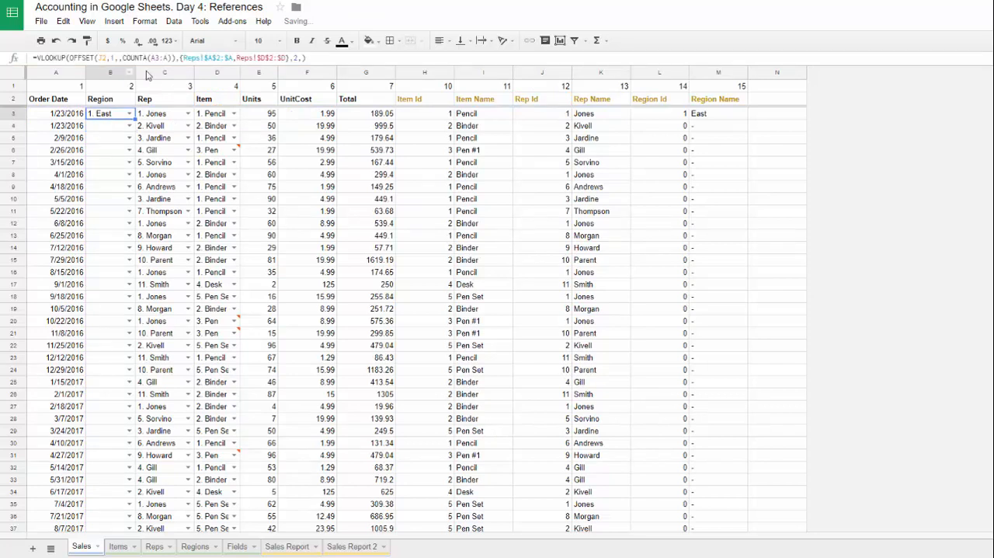
left_click(324, 60)
key("ctrl+shift+Return")
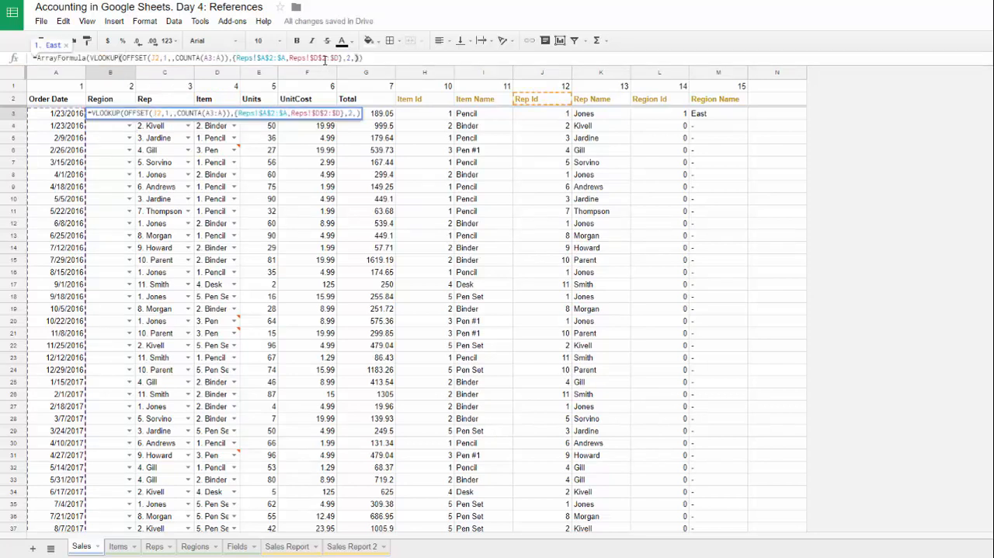
key("Return")
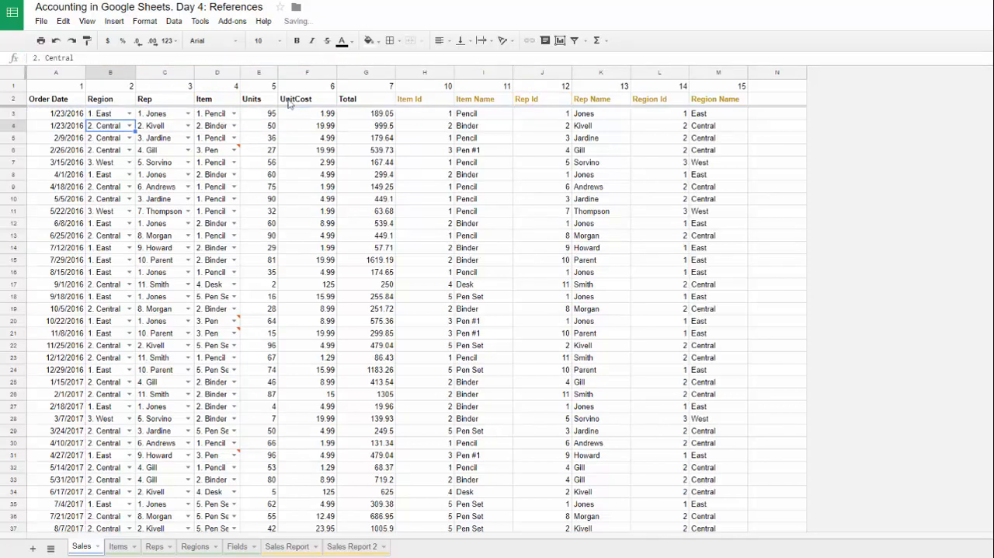
left_click(106, 115)
key("ctrl+Down")
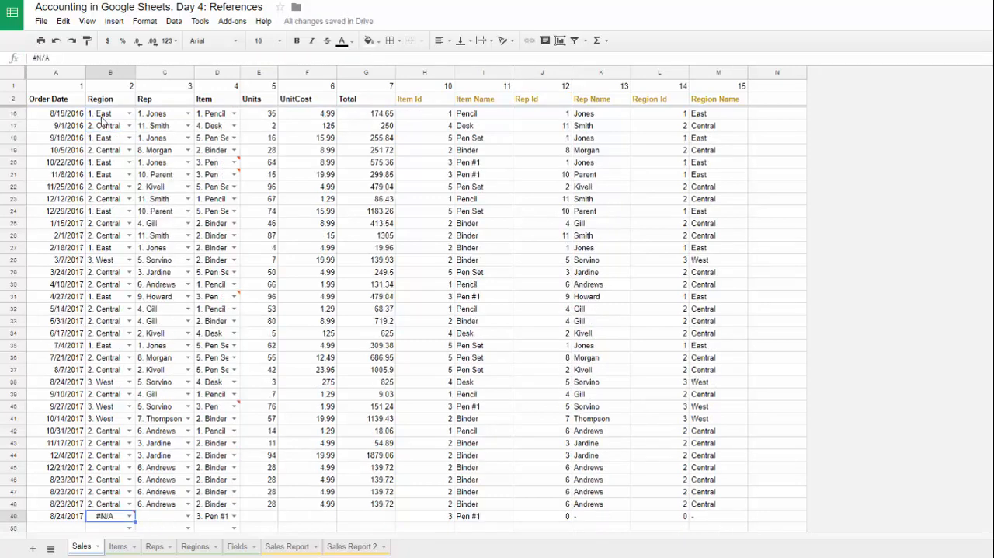
Step: Color the Region header text in B2 dark yellow, matching the Item Id to Region Name headers
key("ctrl+Up")
key("Down")
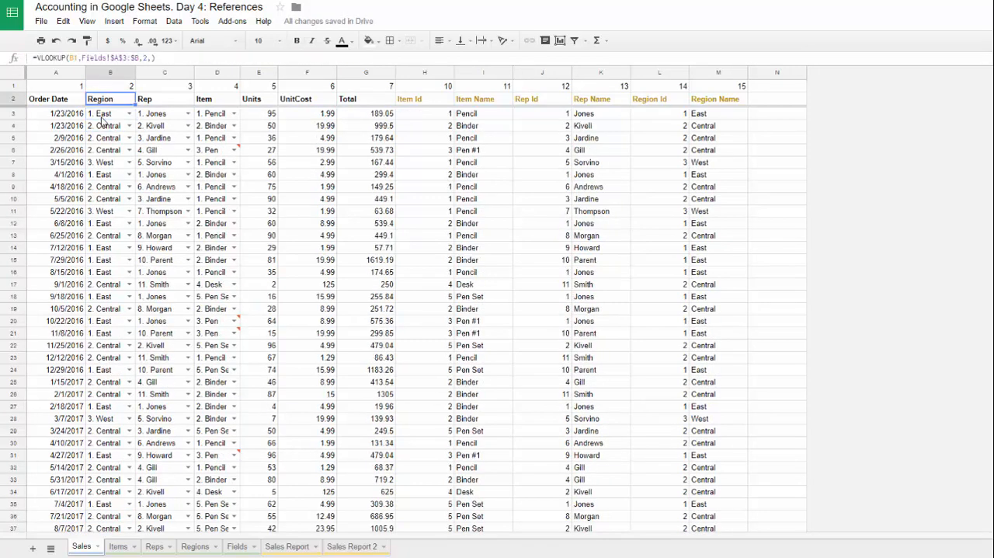
left_click(342, 40)
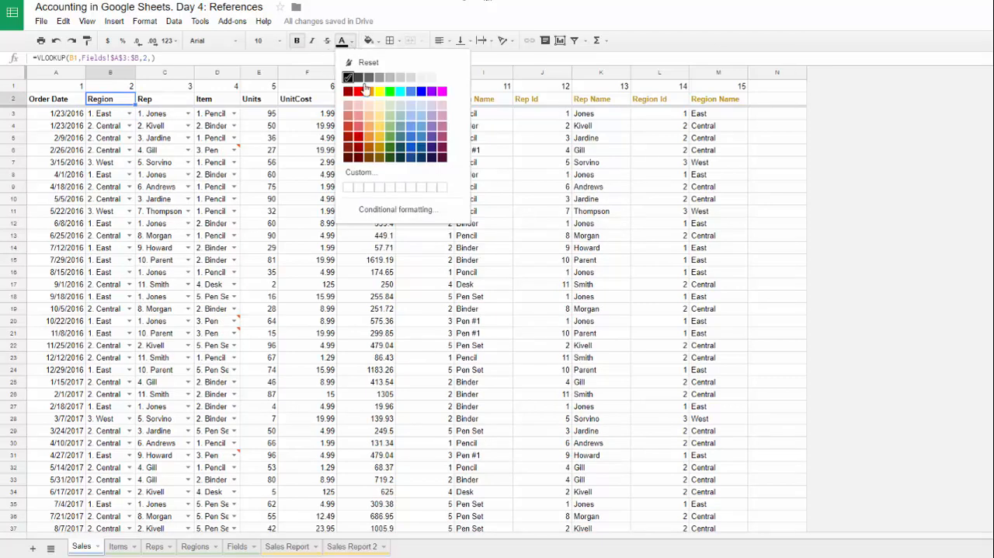
left_click(380, 149)
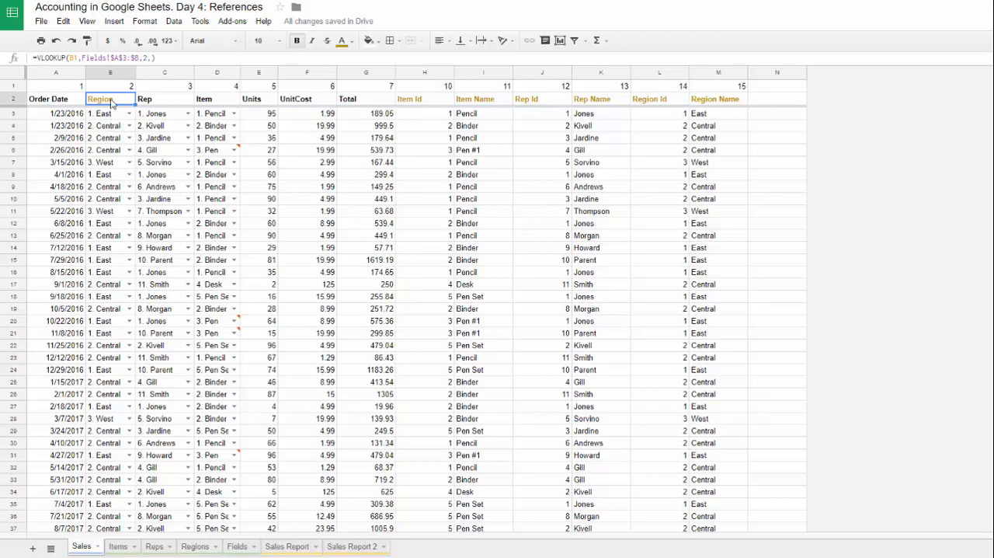
Step: Remove the data validation from the Region column of Sales, range B3:B998
key("Down")
key("ctrl+shift+Down")
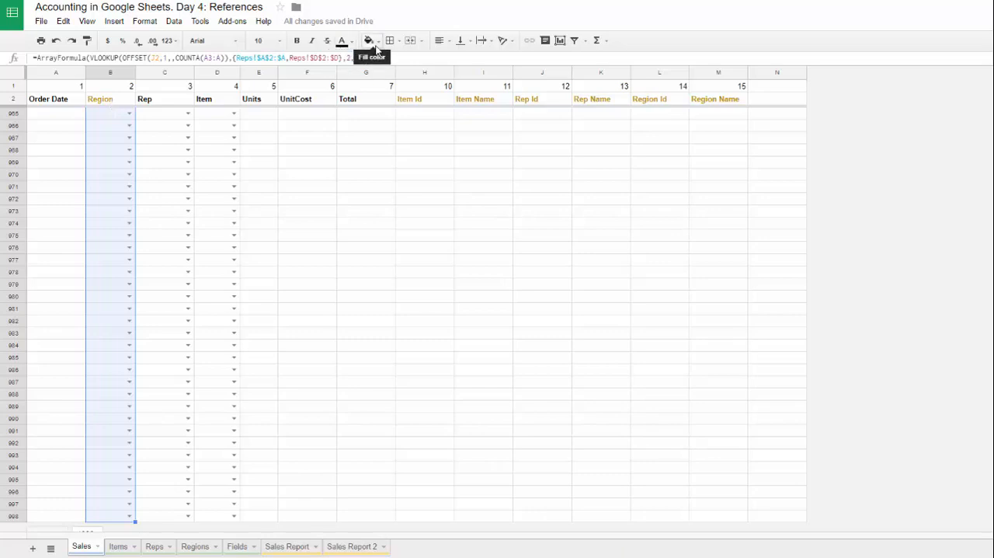
left_click(173, 21)
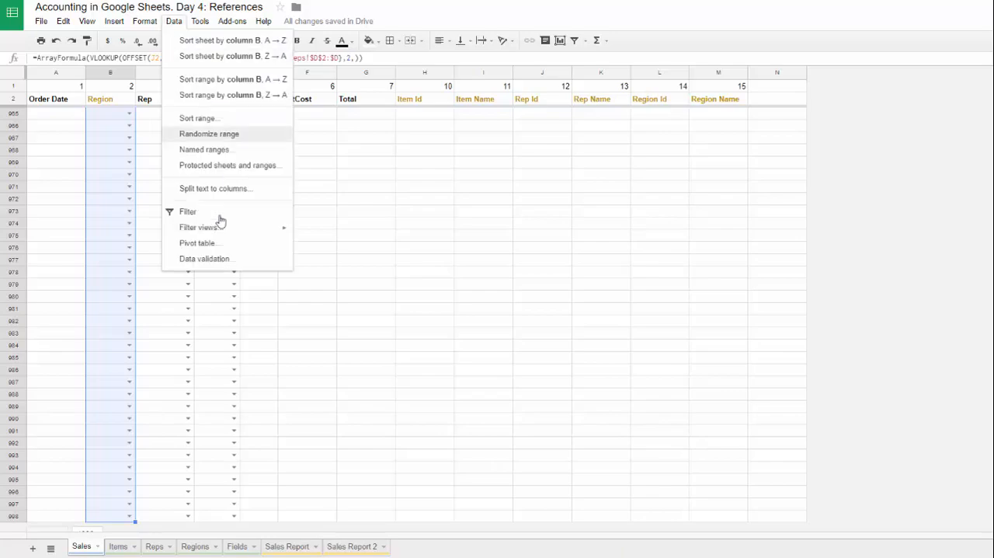
left_click(230, 266)
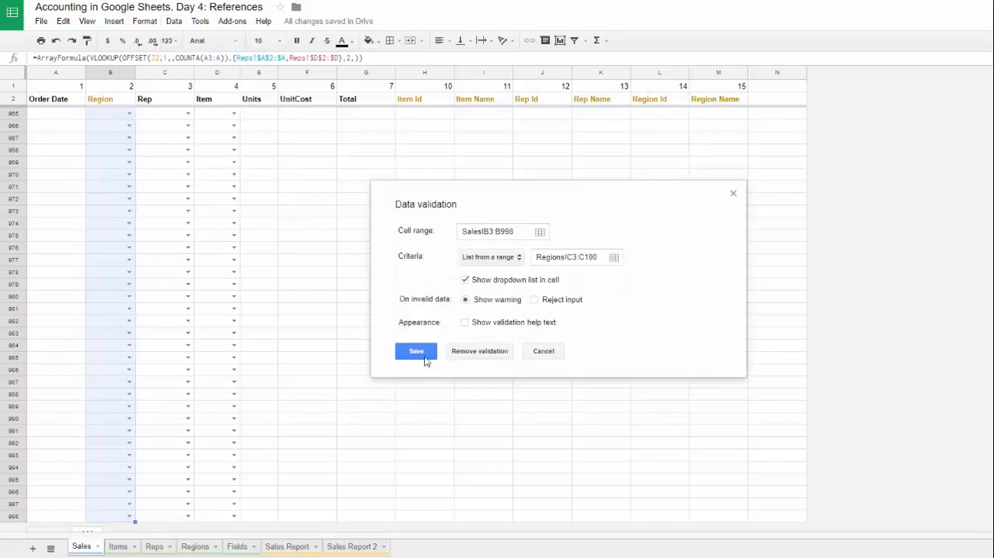
left_click(483, 356)
Step: Try rep number 4 in C49, the empty Rep cell of the last filled row
left_click(107, 102)
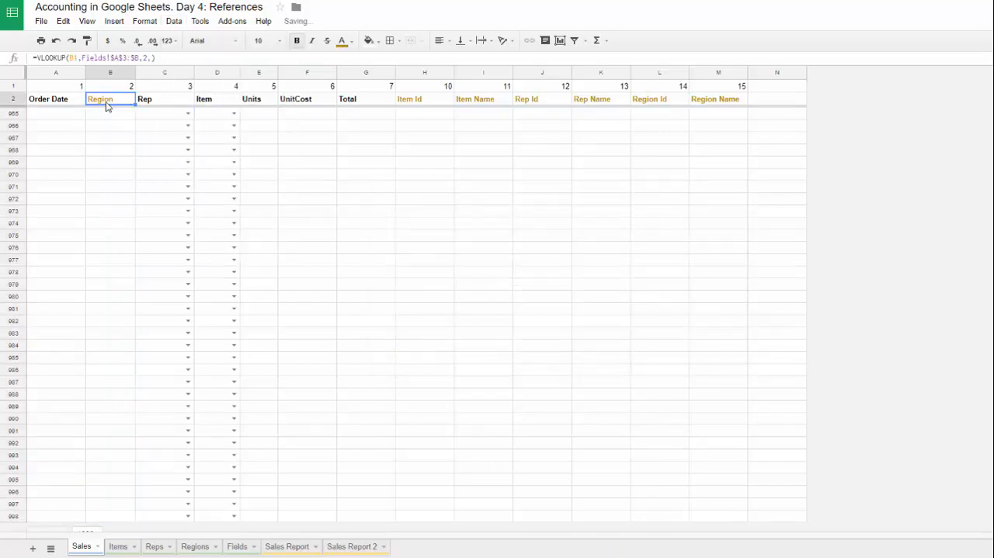
key("ctrl+Down")
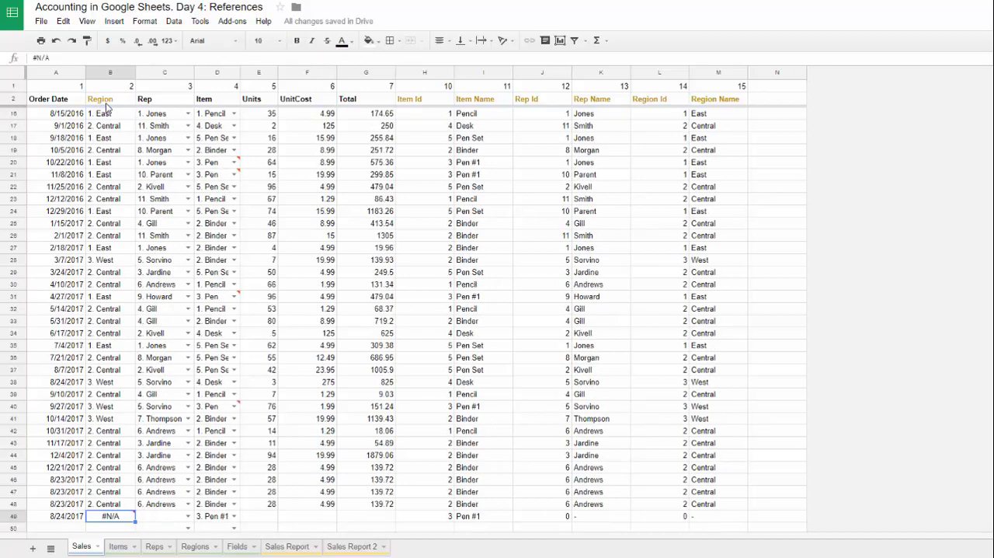
scroll(143, 287, "down", 2)
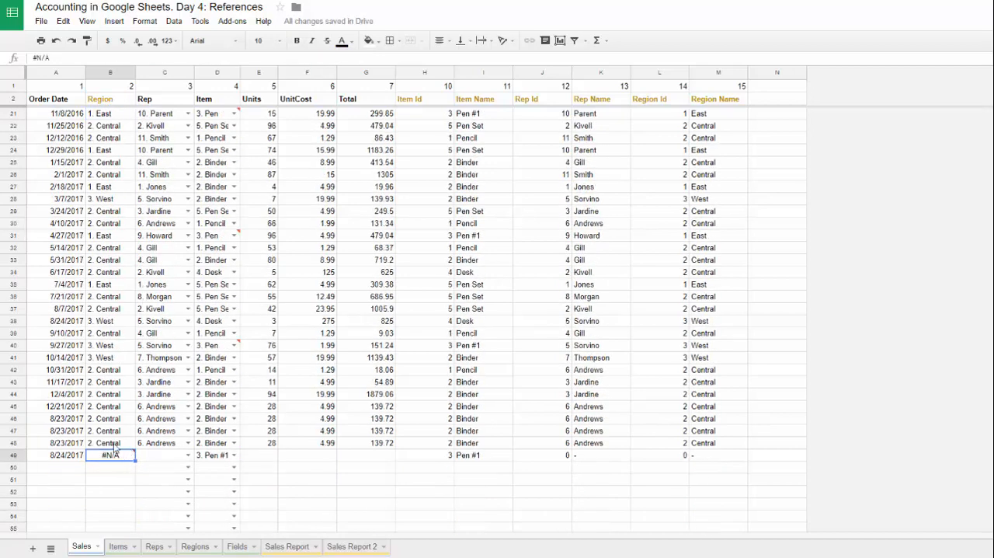
left_click(164, 455)
left_click(187, 455)
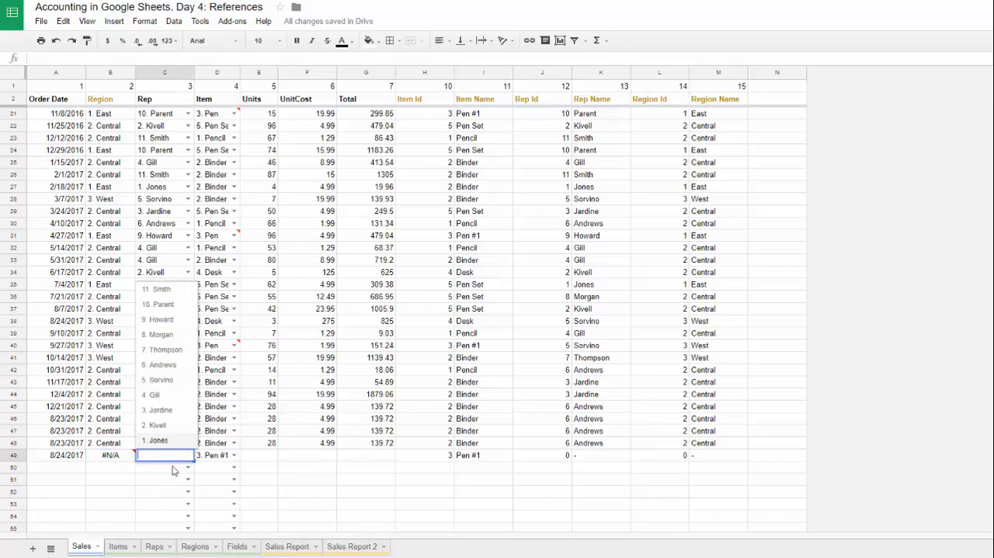
left_click(173, 397)
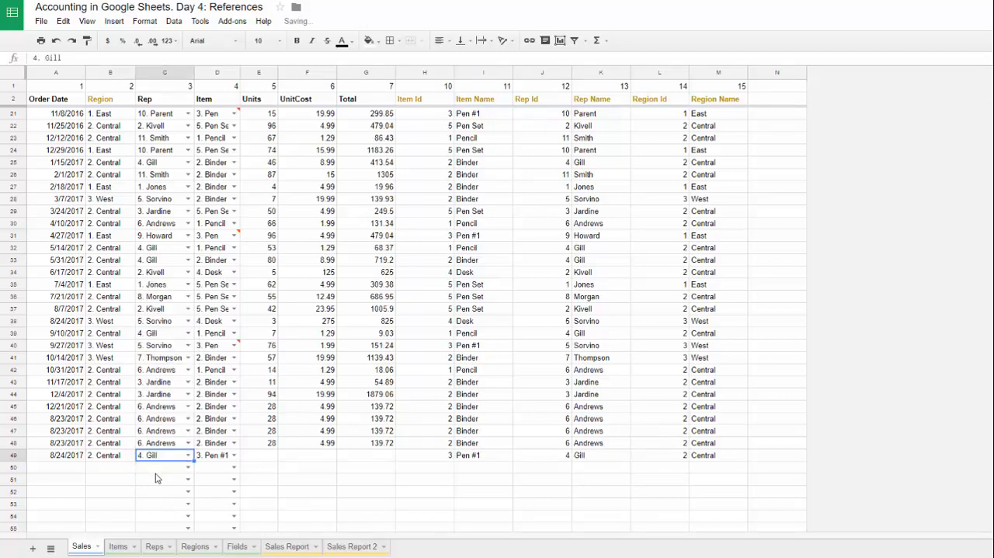
Step: Inspect the Region result in B49 and compare it with the filled Region cells B47 and B31
left_click(105, 460)
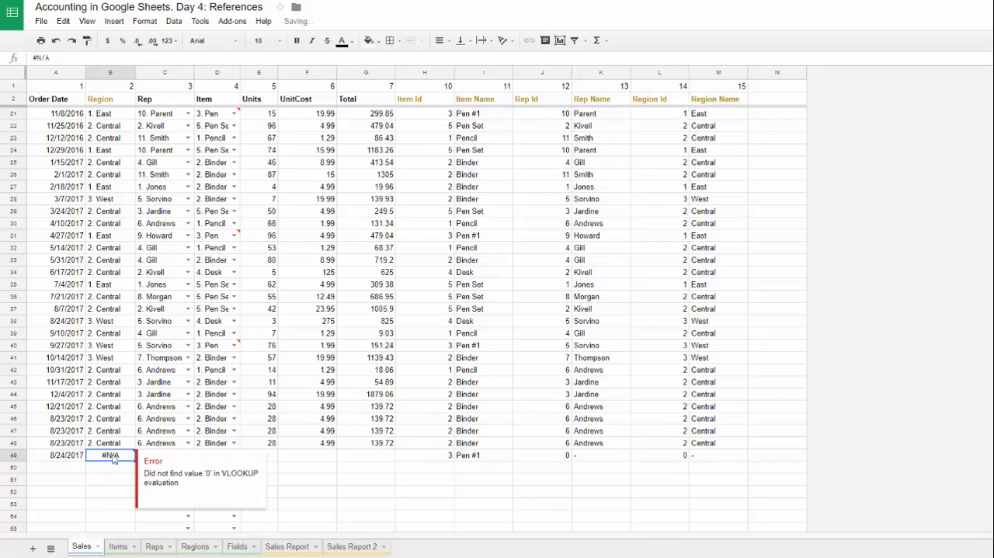
left_click(101, 432)
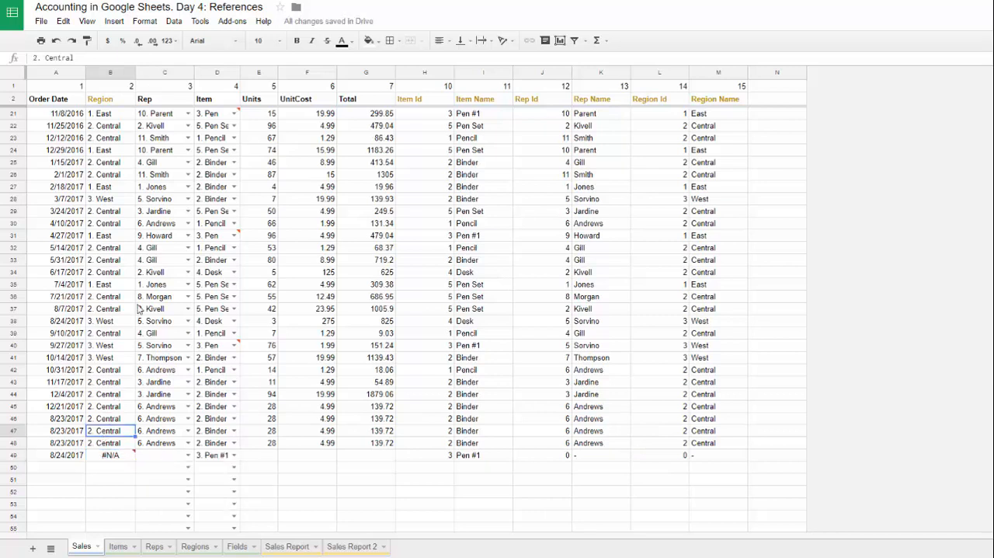
left_click(108, 458)
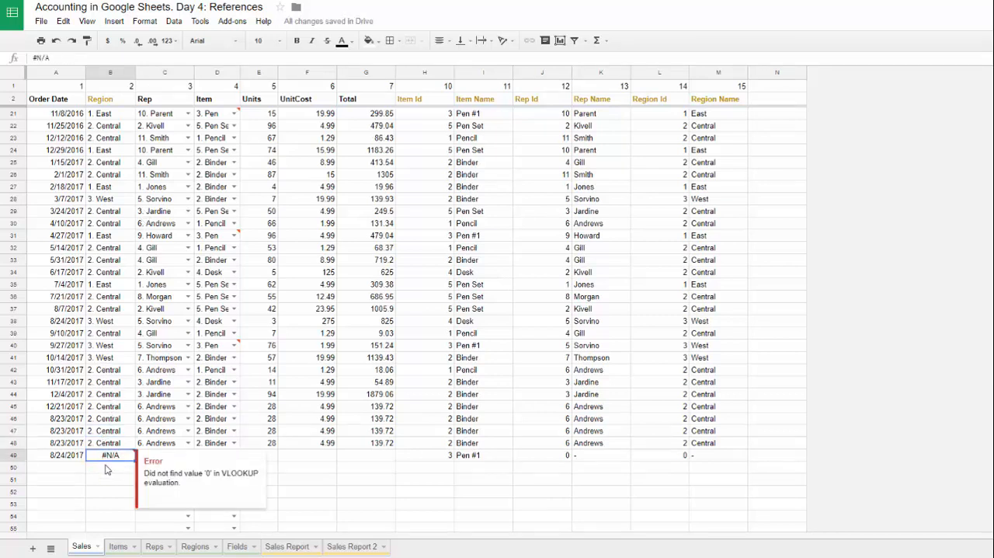
left_click(111, 237)
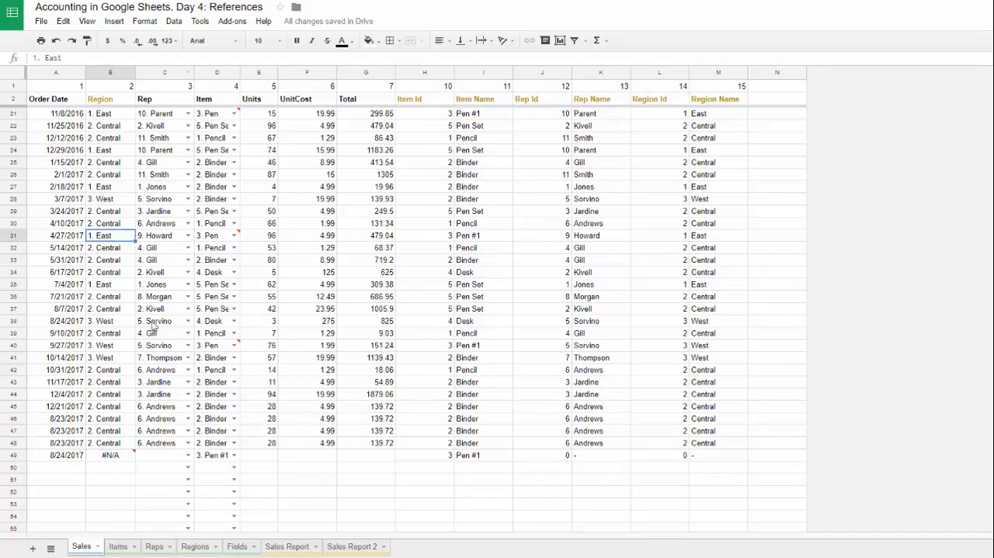
left_click(13, 455)
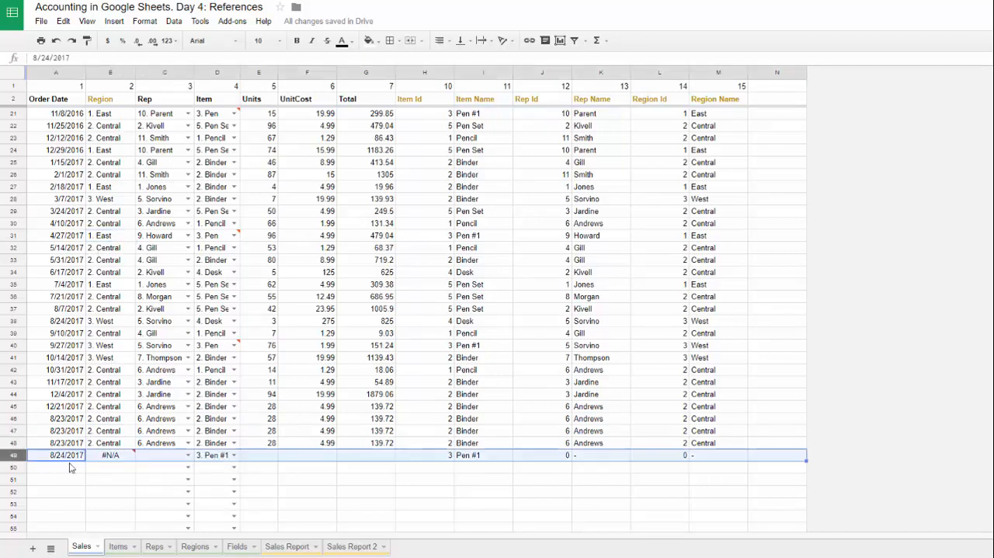
Step: Choose rep number 10 in C49 and check the Region cell beside it
left_click(171, 457)
left_click(188, 455)
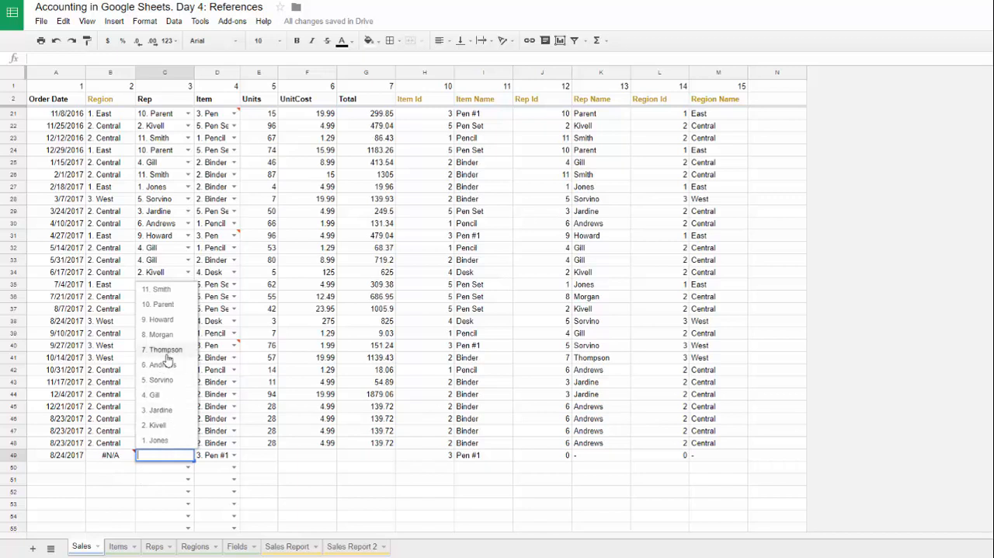
left_click(169, 308)
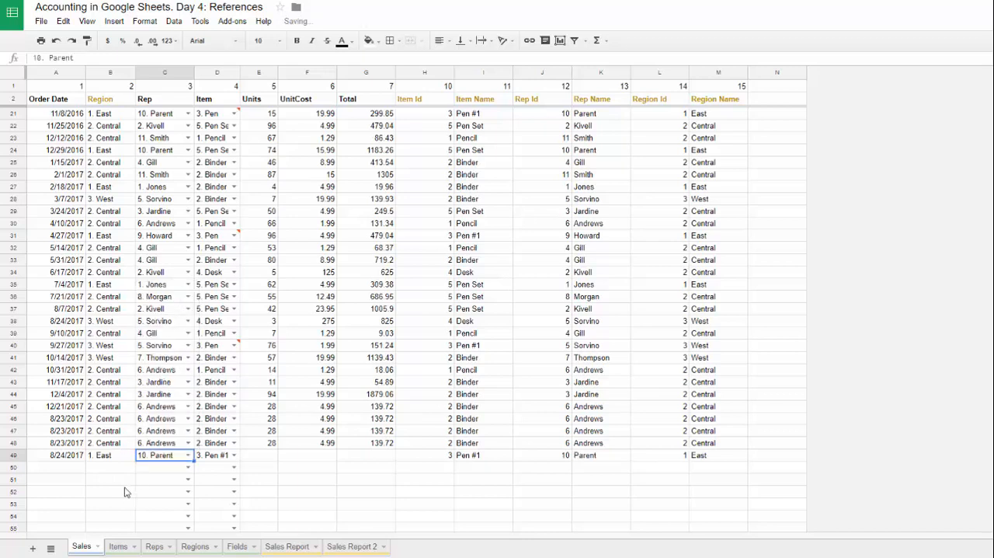
left_click(111, 457)
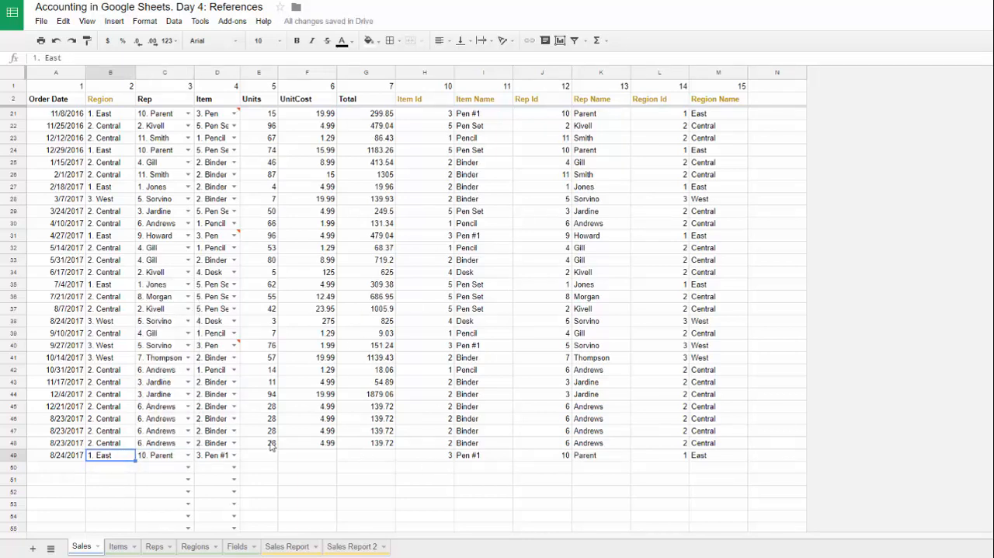
Step: Fill the Units, UnitCost and Total values from row 48 down into row 49
left_click_drag(271, 444, 392, 456)
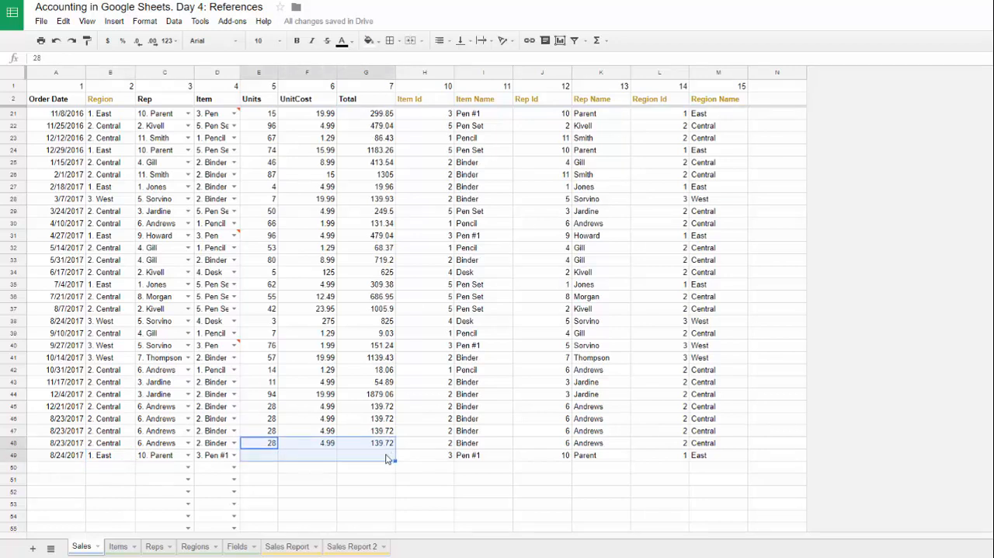
key("ctrl+d")
left_click(386, 455)
scroll(179, 332, "down", 3)
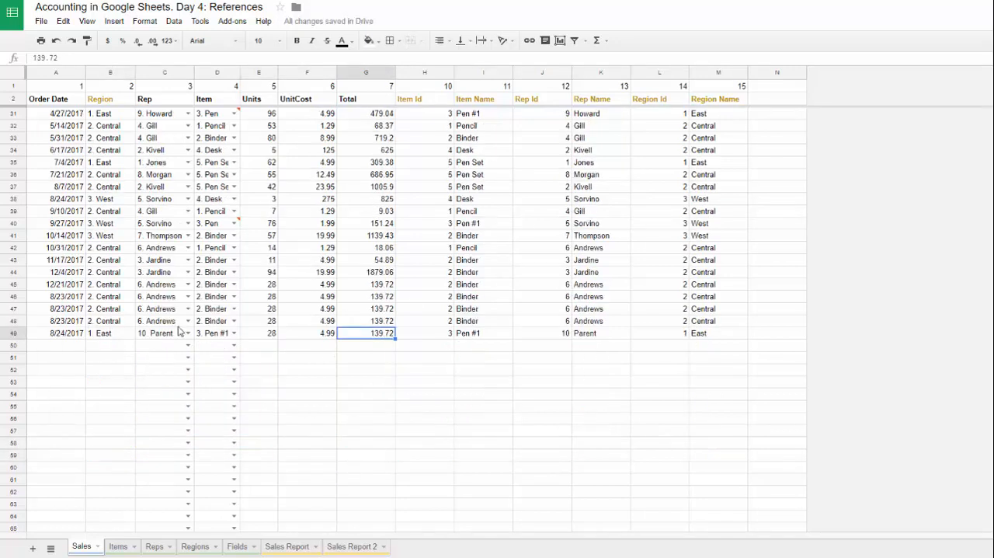
left_click(13, 334)
left_click(318, 299)
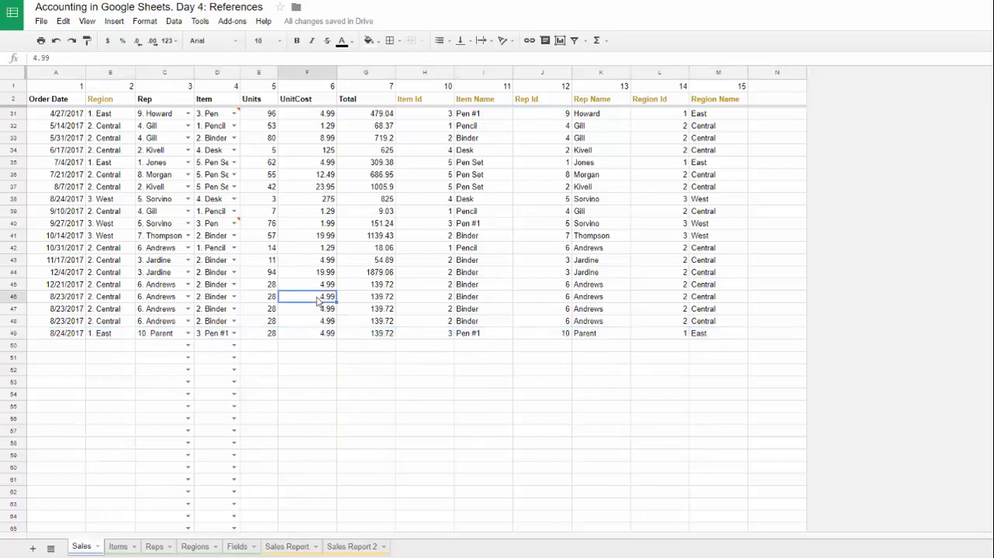
Step: Review the Sales Report sheet's Report, Year, Region Name, Sales Rep and Total rows down to the first empty row
scroll(318, 301, "up", 7)
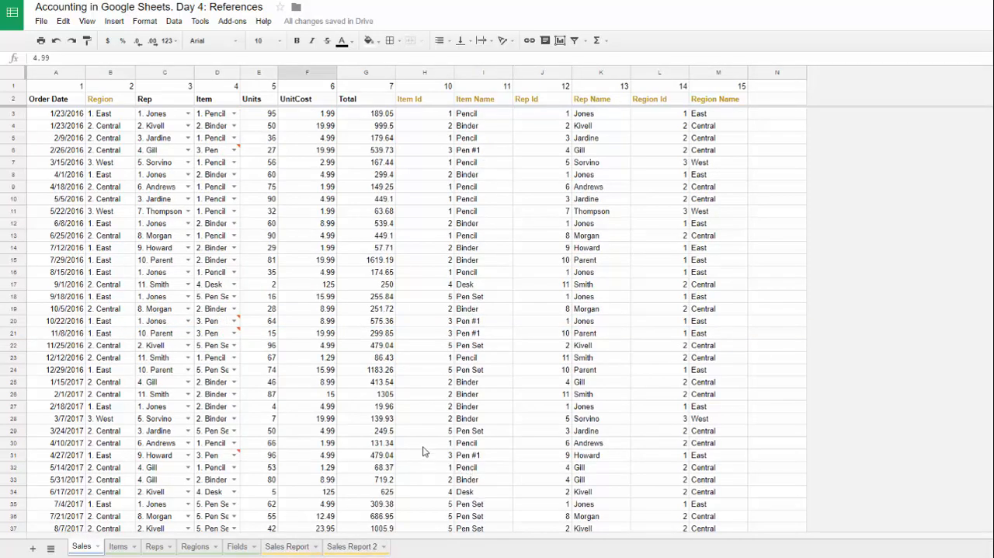
left_click(273, 548)
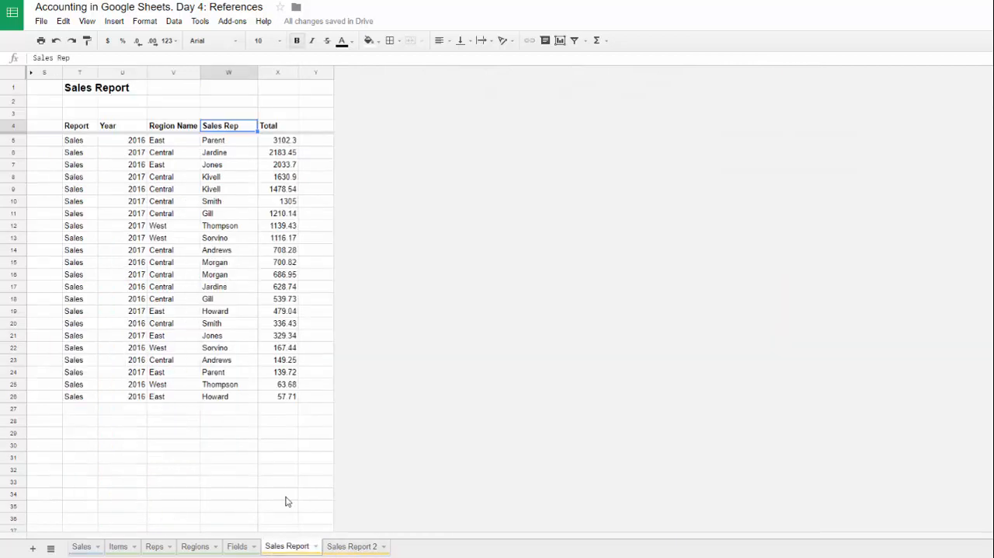
left_click_drag(78, 126, 271, 388)
left_click(116, 164)
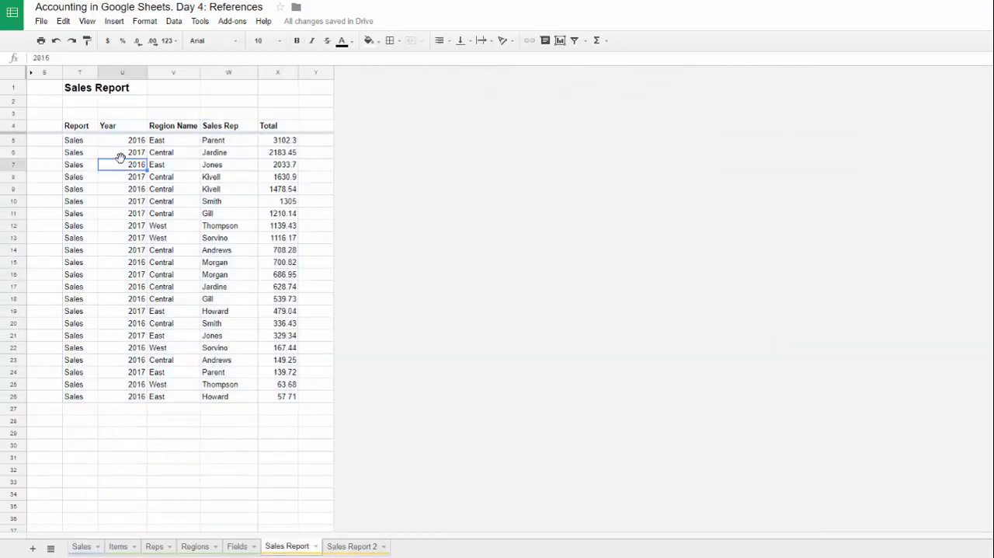
scroll(124, 193, "down", 3)
scroll(125, 193, "up", 3)
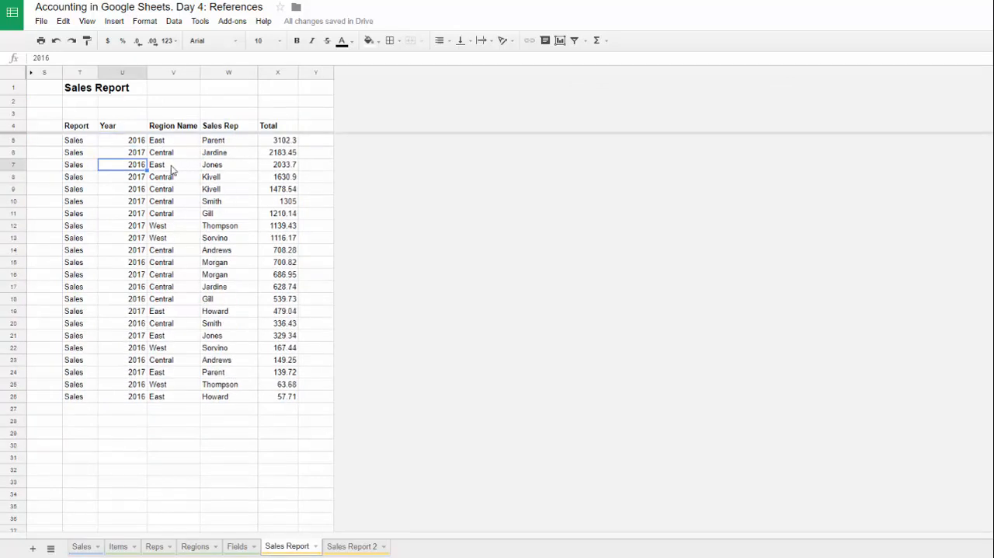
left_click_drag(172, 165, 286, 178)
left_click_drag(79, 250, 280, 255)
scroll(152, 333, "down", 1)
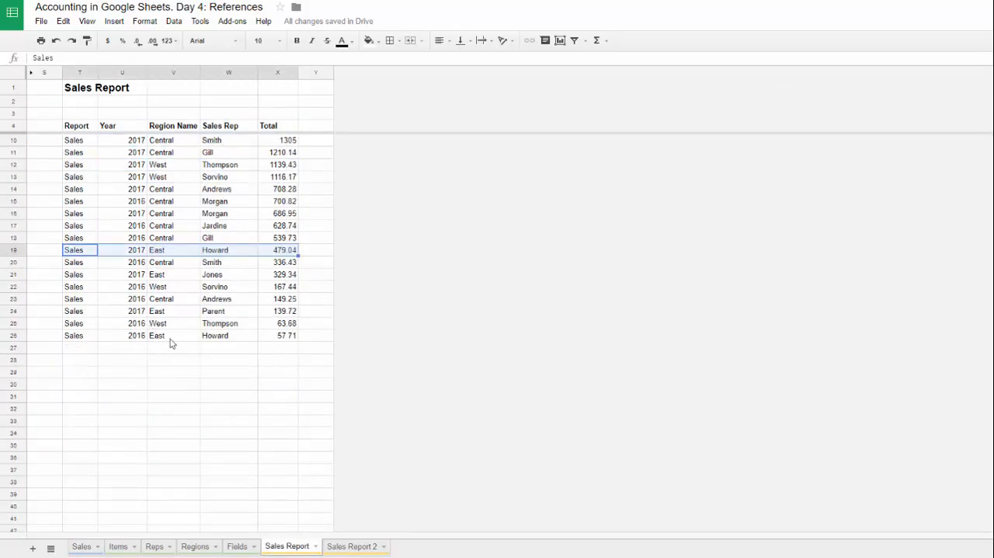
left_click_drag(81, 347, 277, 355)
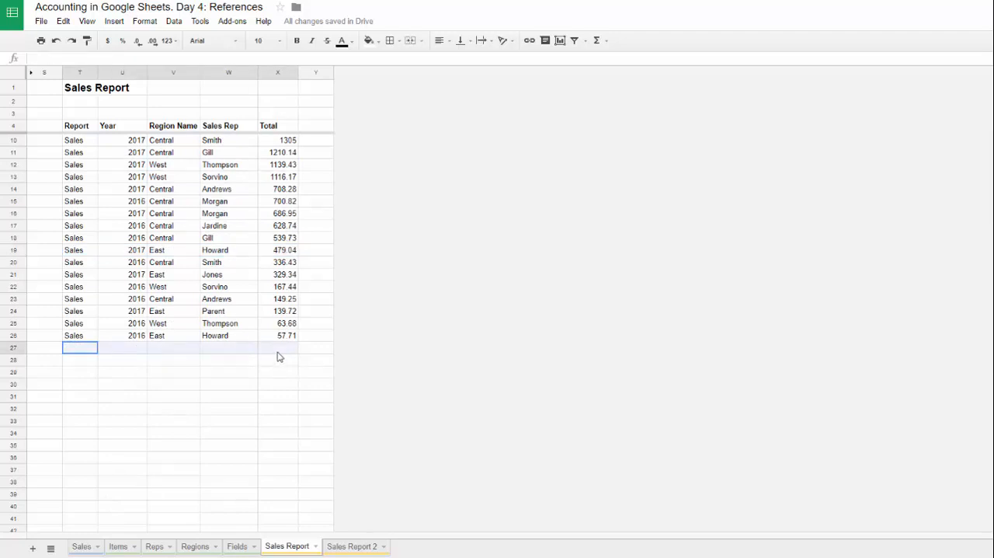
scroll(195, 274, "up", 1)
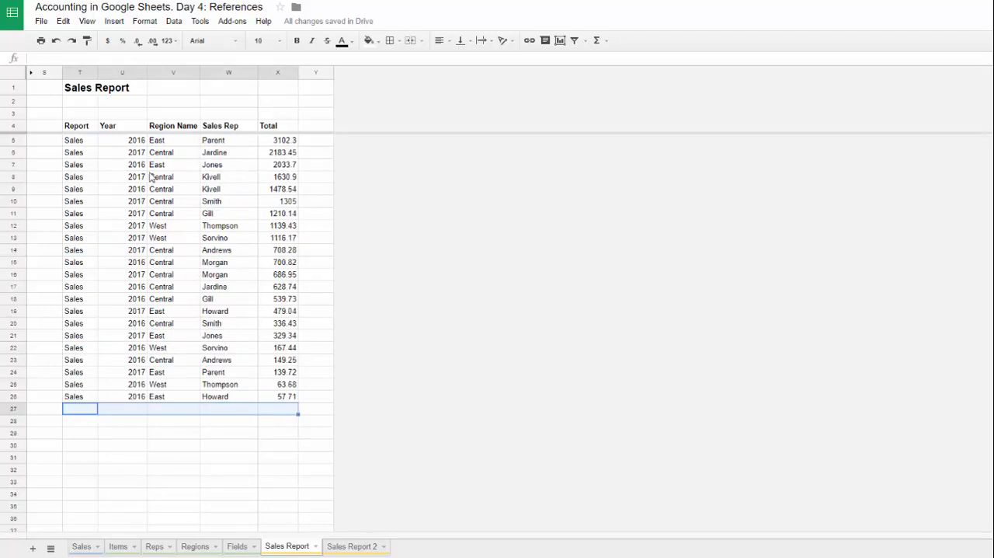
left_click(87, 141)
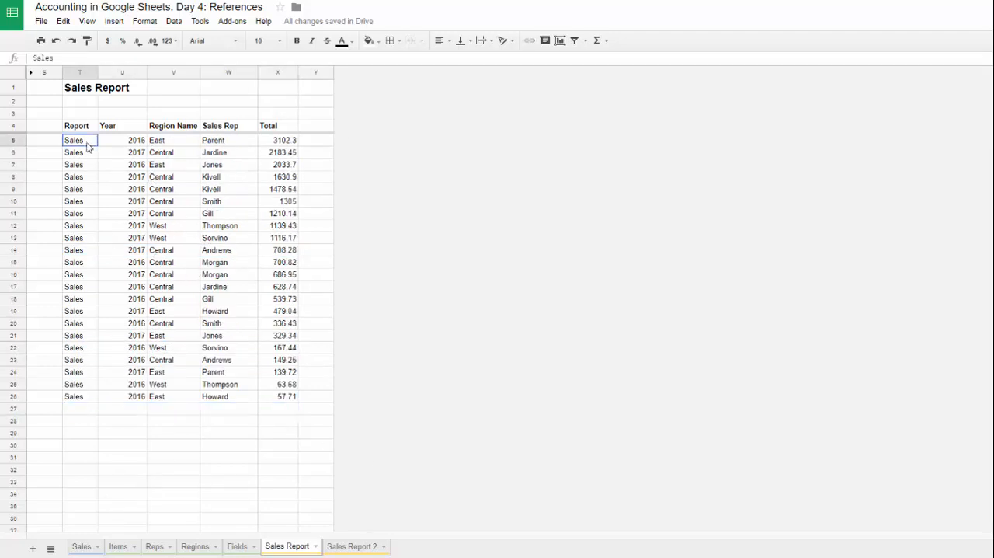
left_click_drag(89, 147, 94, 397)
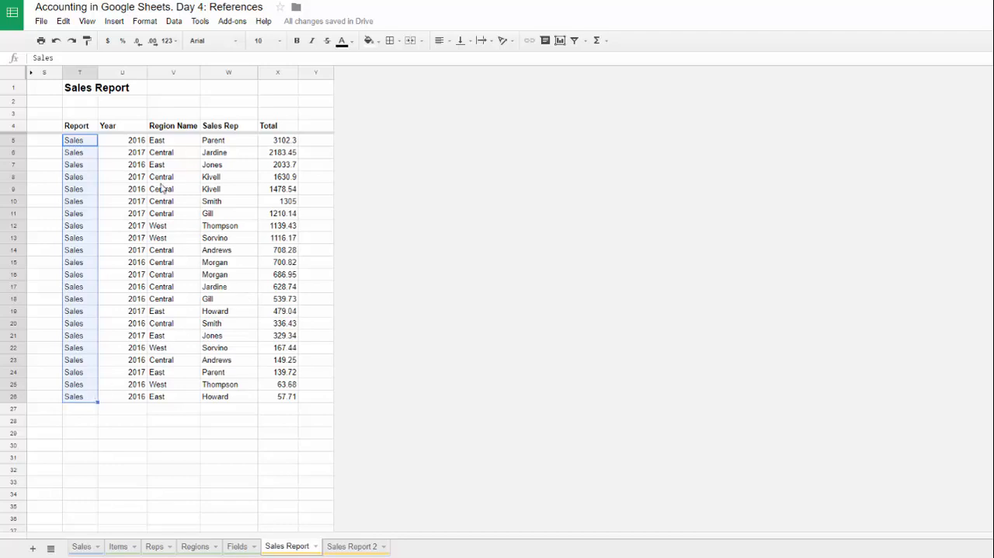
left_click_drag(169, 146, 193, 401)
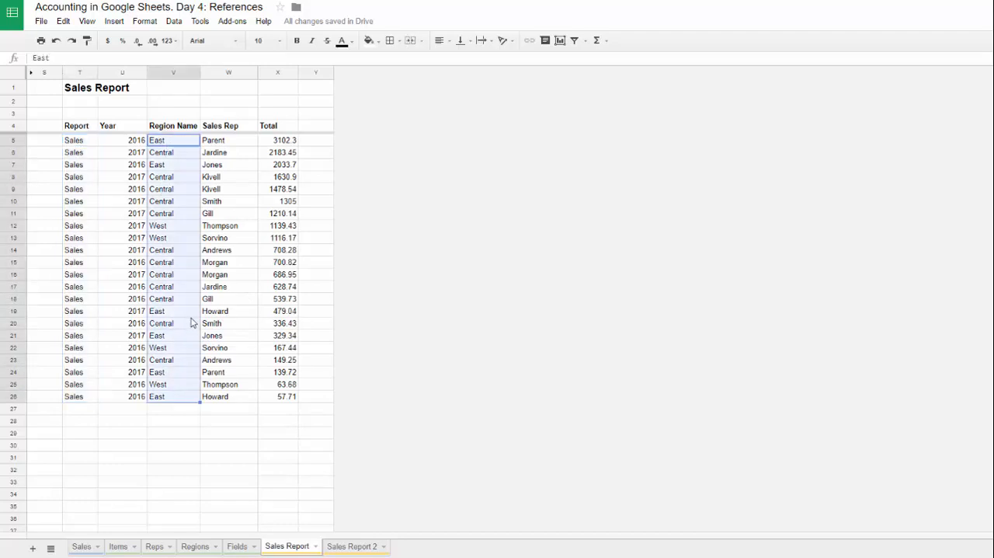
Step: Apply the Accounting number format to the Total cells from X5 down to row 200 and widen column X slightly to fit the amounts
left_click(278, 145)
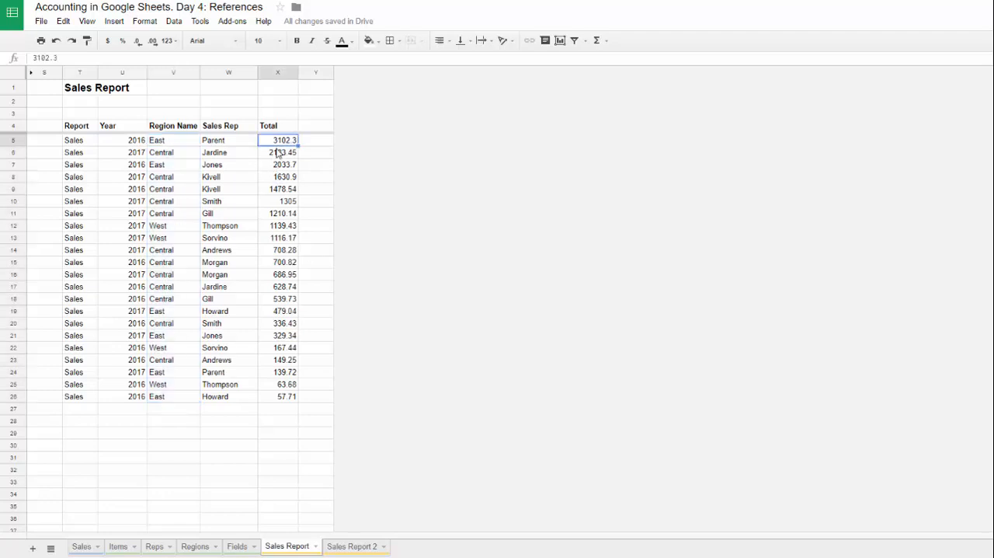
key("ctrl+shift+Down")
key("ctrl+shift+Down")
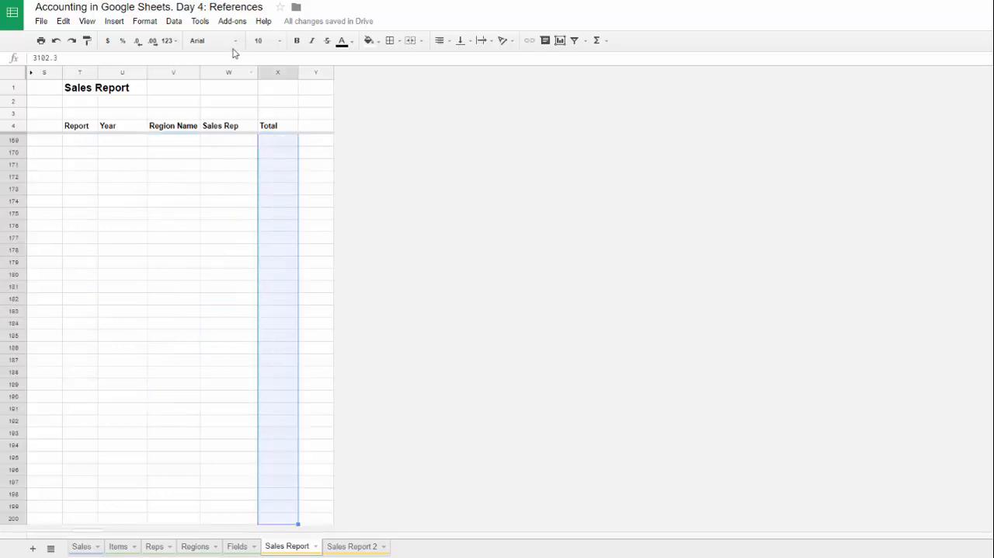
left_click(169, 41)
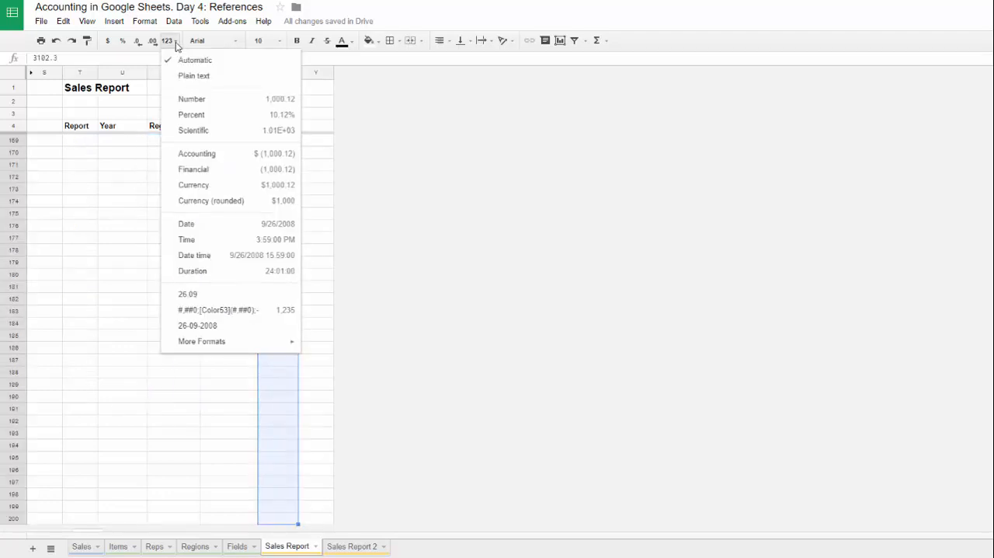
left_click(272, 155)
left_click(275, 130)
key("Down")
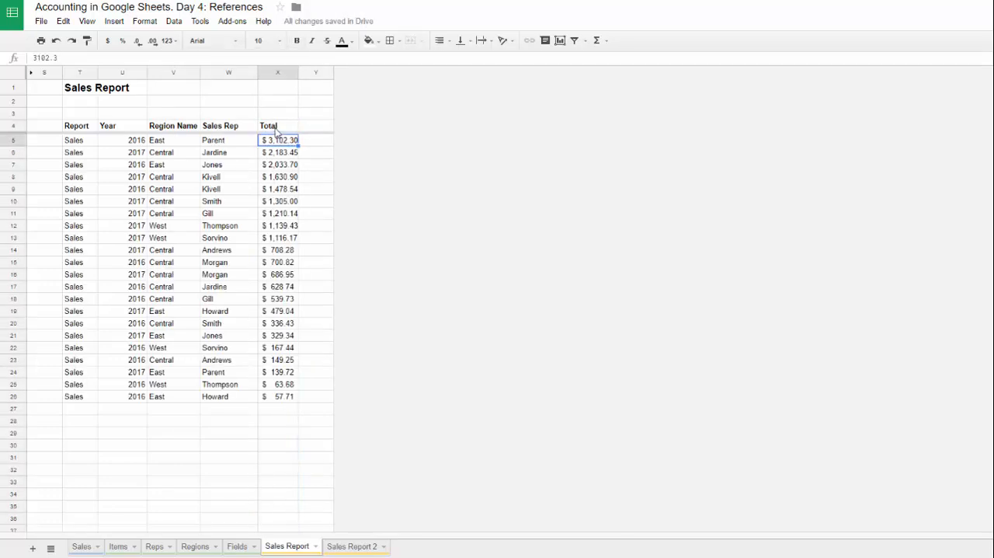
mouse_move(298, 72)
left_mouse_down()
mouse_move(320, 72)
mouse_move(306, 76)
left_mouse_up()
left_click(288, 178)
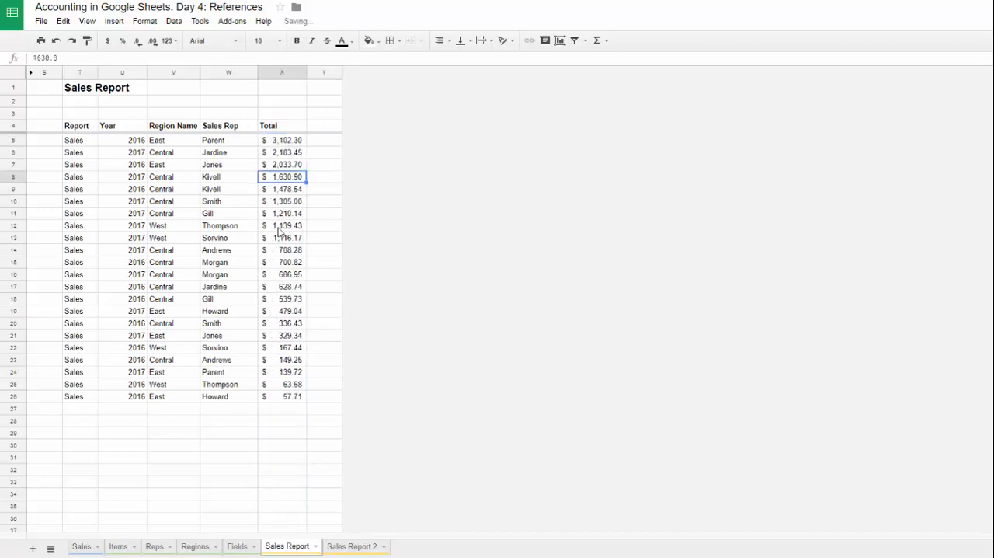
Step: Check the Total values in X5:X26 against the sort formula in O7, temporarily unhiding columns A to R
left_click(277, 142)
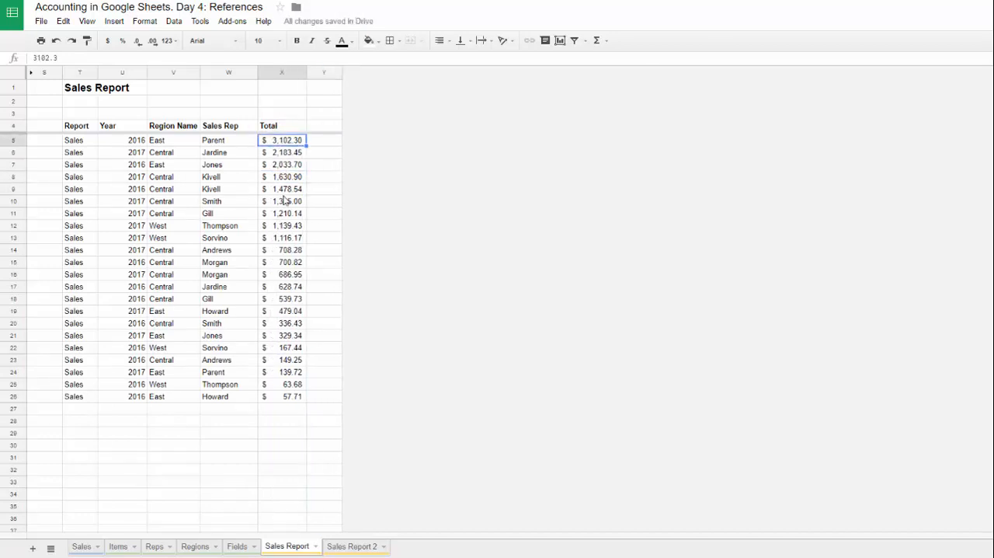
left_click(289, 396, "shift")
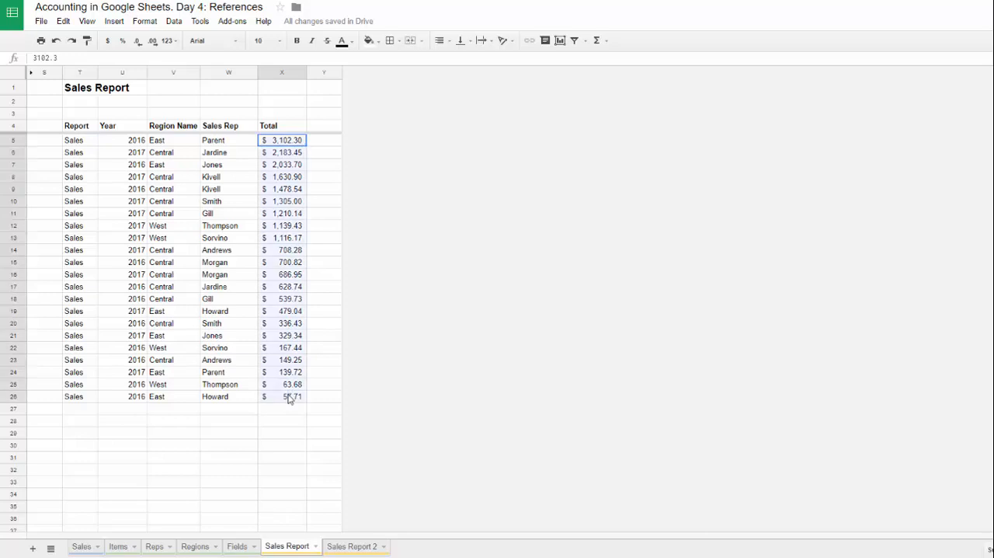
left_click(32, 73)
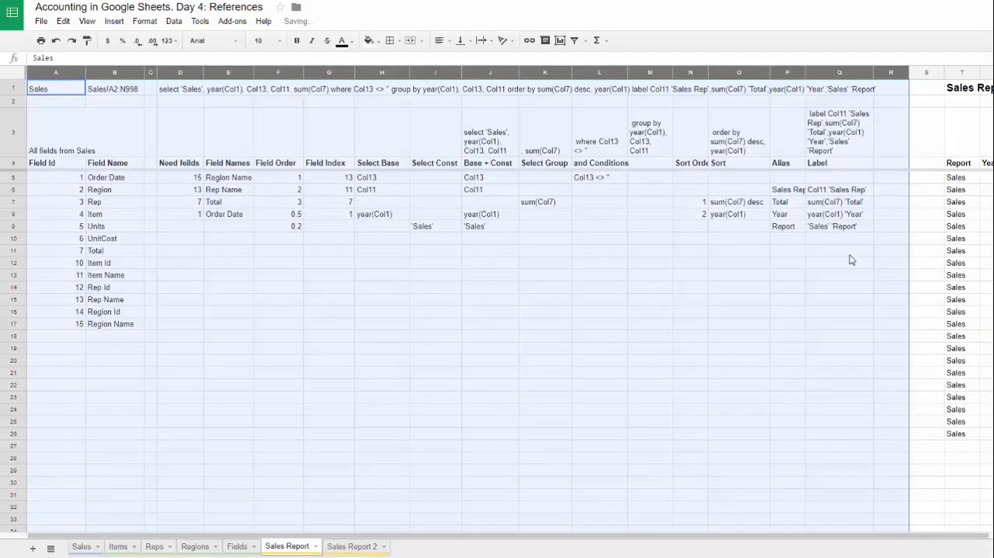
left_click(733, 203)
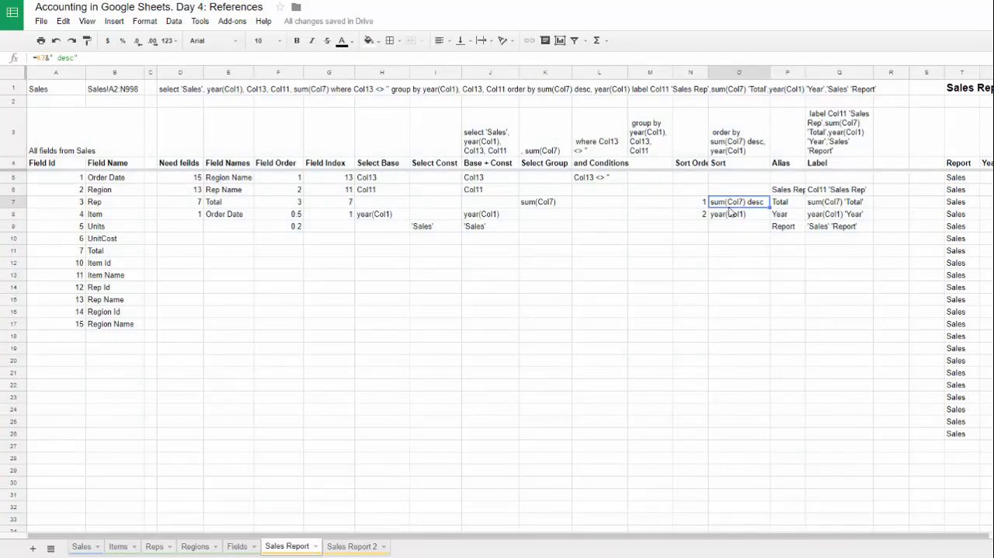
left_click(55, 41)
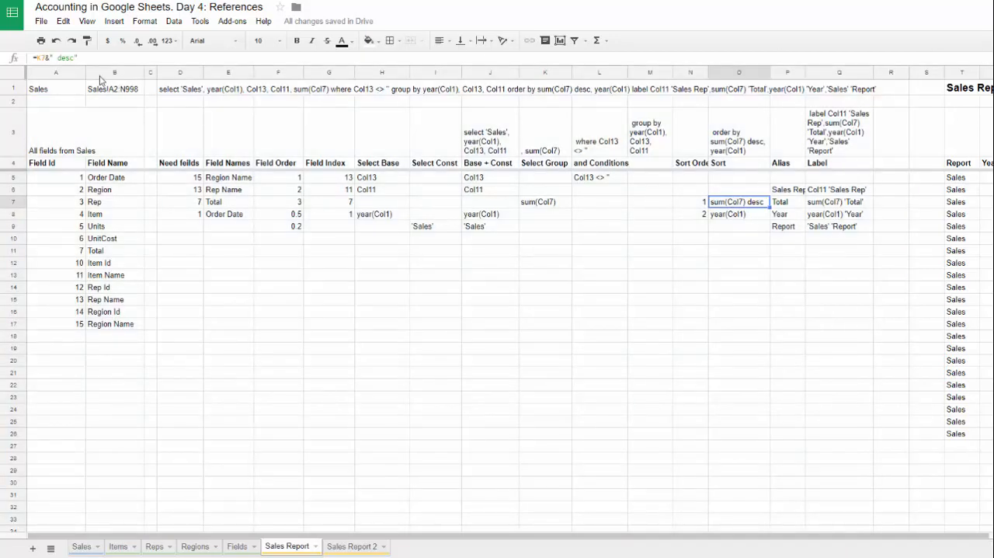
Step: Review the Total and Region Name values across rows 5 to 26 of the Sales Report
left_click(289, 145)
left_click(287, 396, "shift")
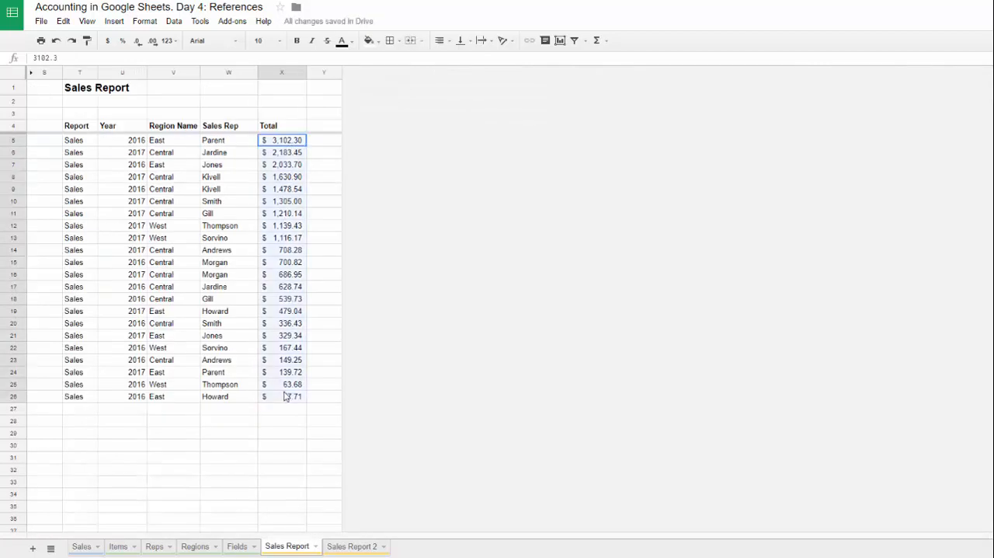
left_click_drag(169, 142, 178, 403)
left_click(89, 102)
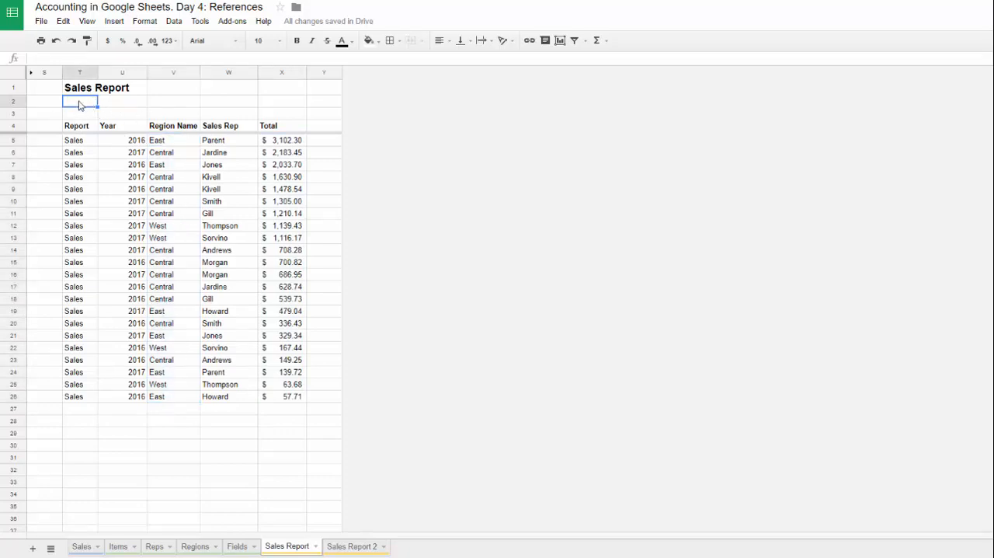
Step: Review the Region Name and Region columns on the Regions sheet
left_click(196, 547)
left_click(101, 188)
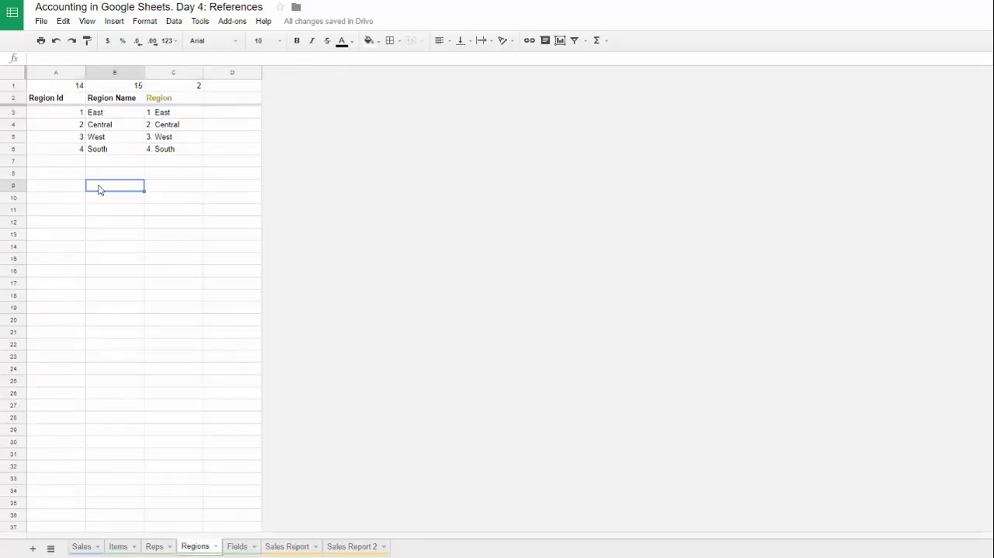
left_click(156, 116)
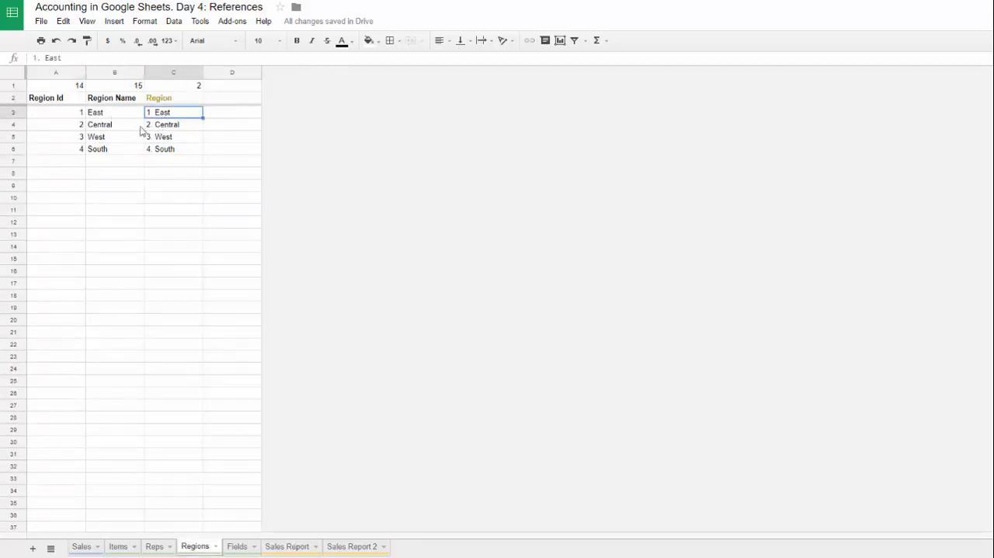
left_click(107, 115)
left_click(174, 117)
left_click(358, 548)
left_click(91, 102)
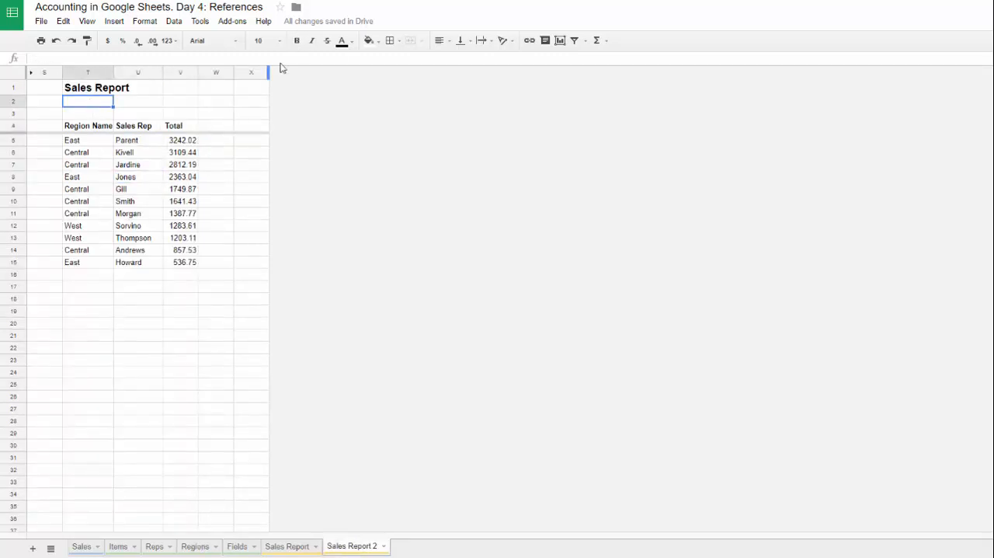
left_click(174, 21)
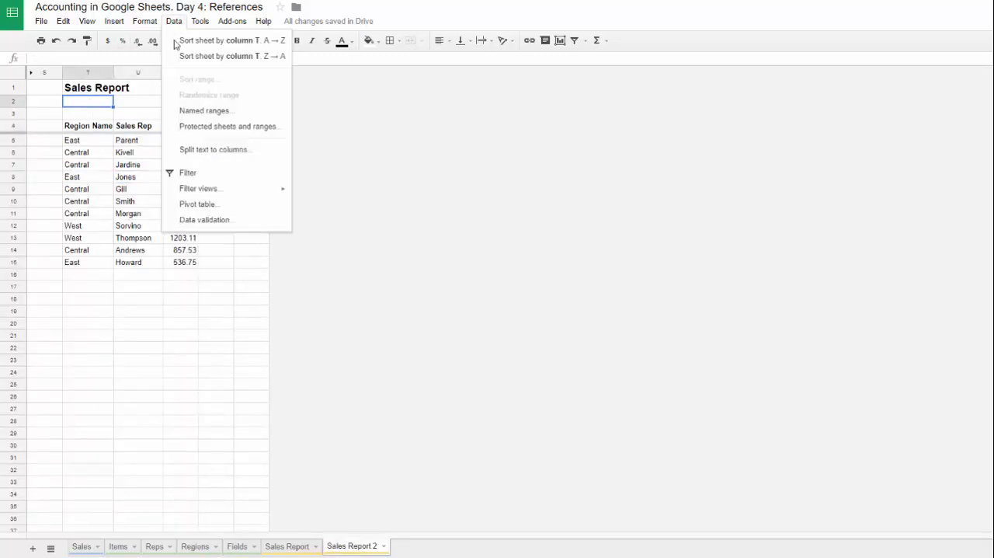
left_click(224, 219)
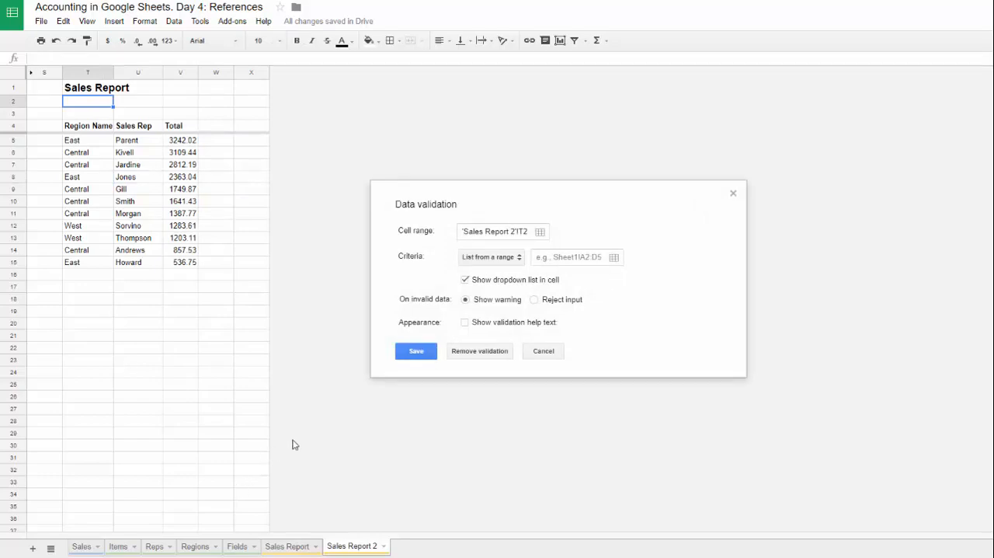
left_click(551, 354)
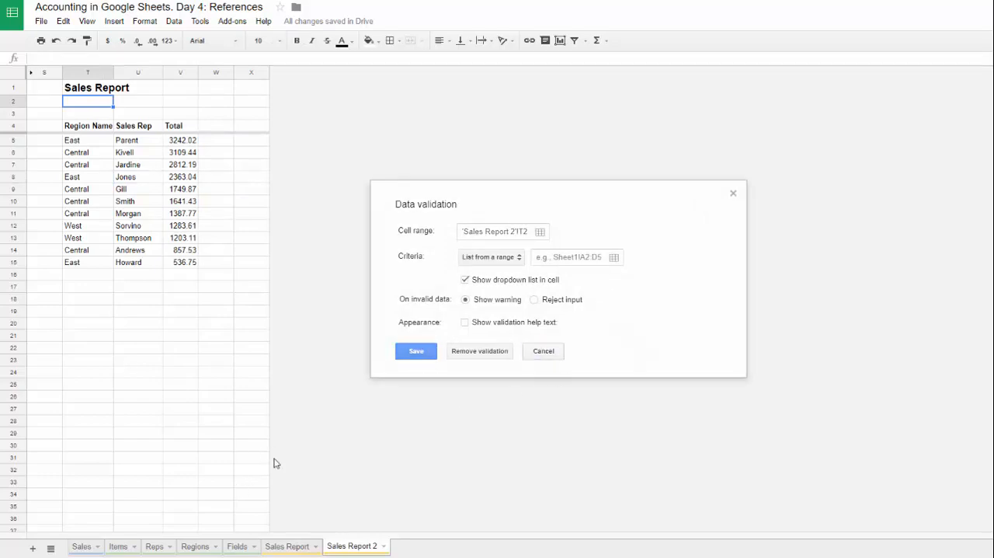
Step: Copy the region drop-down in D6 of the Reps sheet to T2 of Sales Report 2 and check its options
left_click(81, 547)
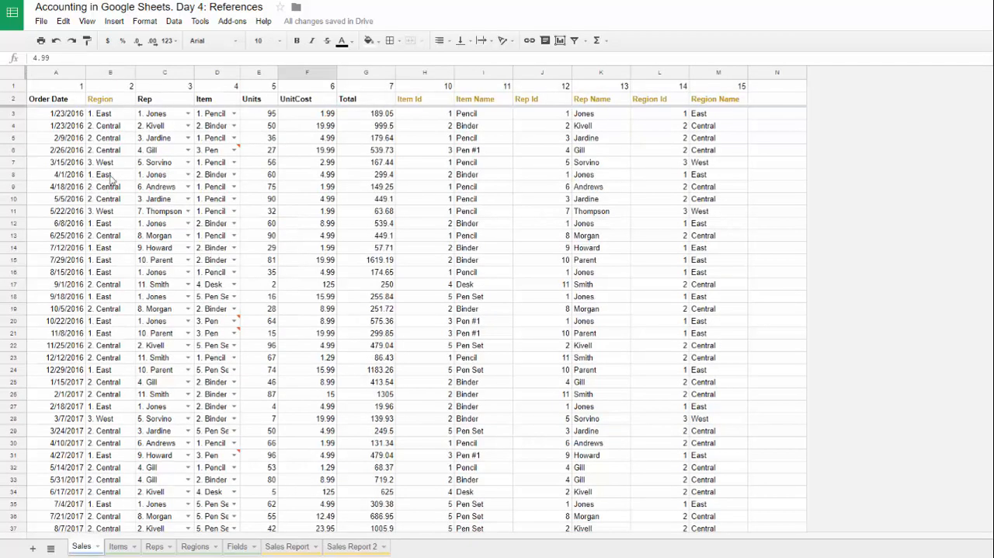
left_click(159, 548)
left_click(225, 152)
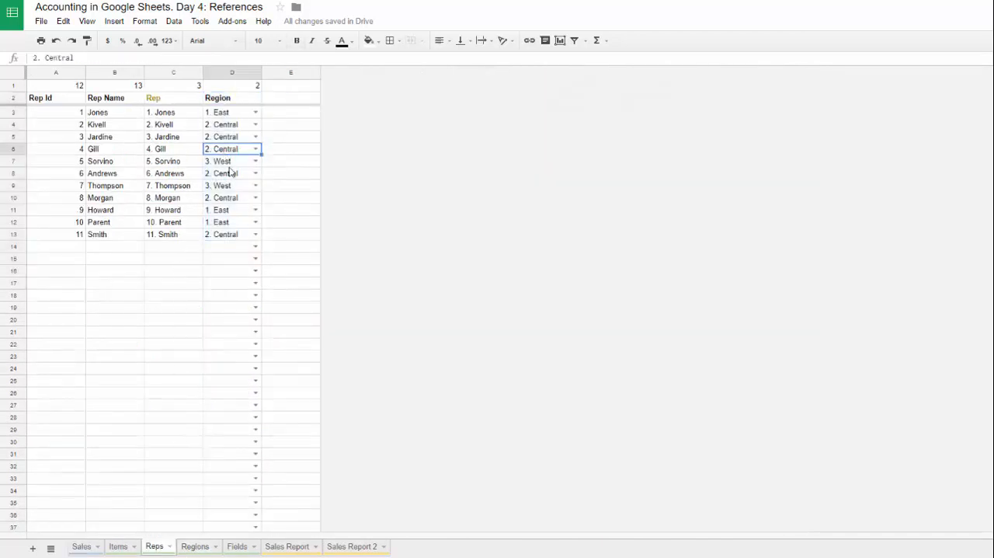
key("ctrl+c")
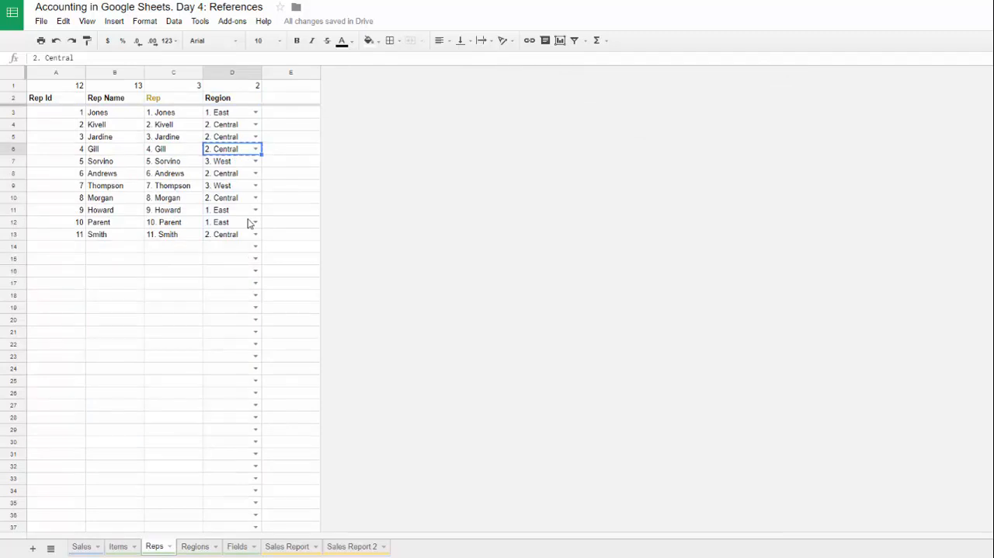
left_click(353, 547)
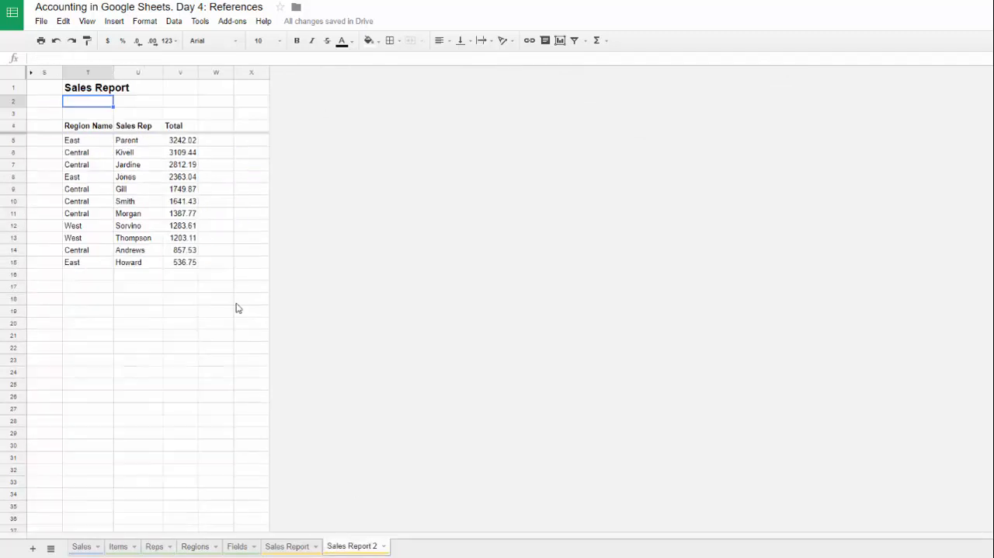
key("ctrl+v")
left_click(205, 93)
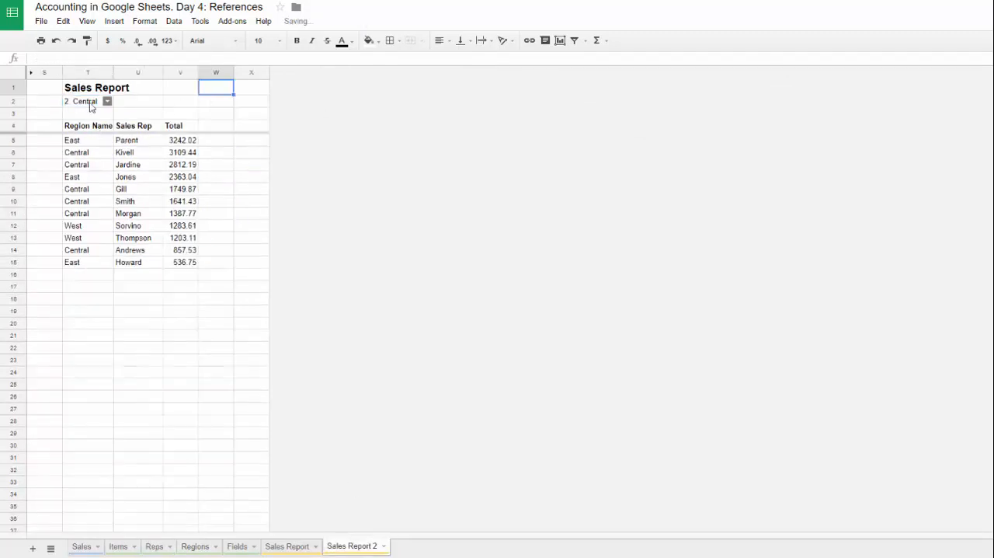
left_click(88, 104)
left_click(108, 101)
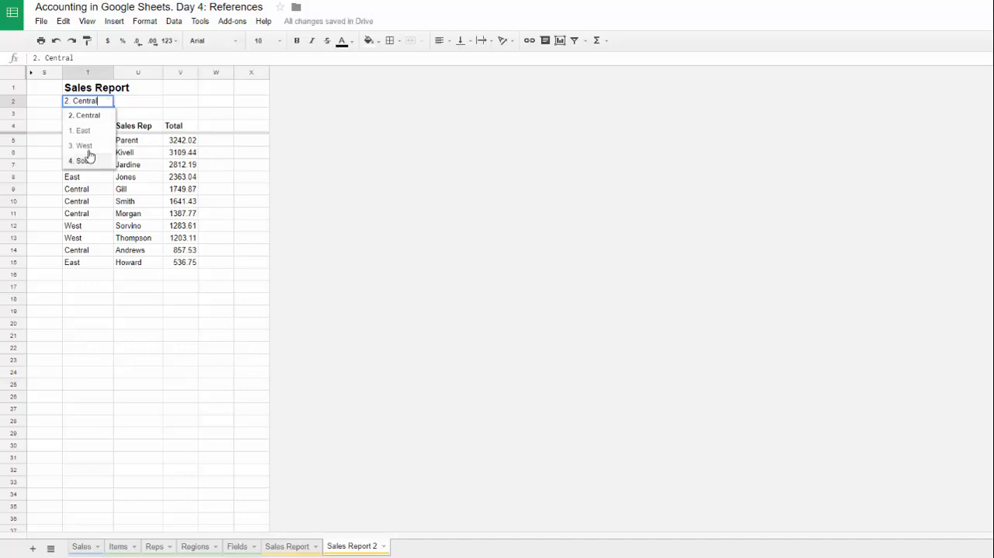
left_click(185, 103)
Step: Move the region drop-down from T2 of Sales Report 2 to T2 of the Sales Report sheet
left_click(93, 104)
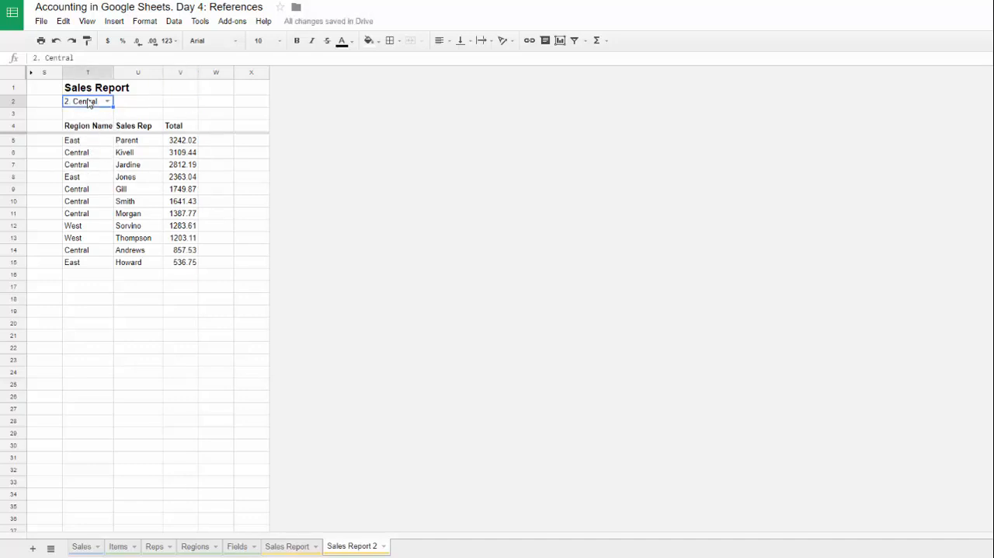
left_click(311, 546)
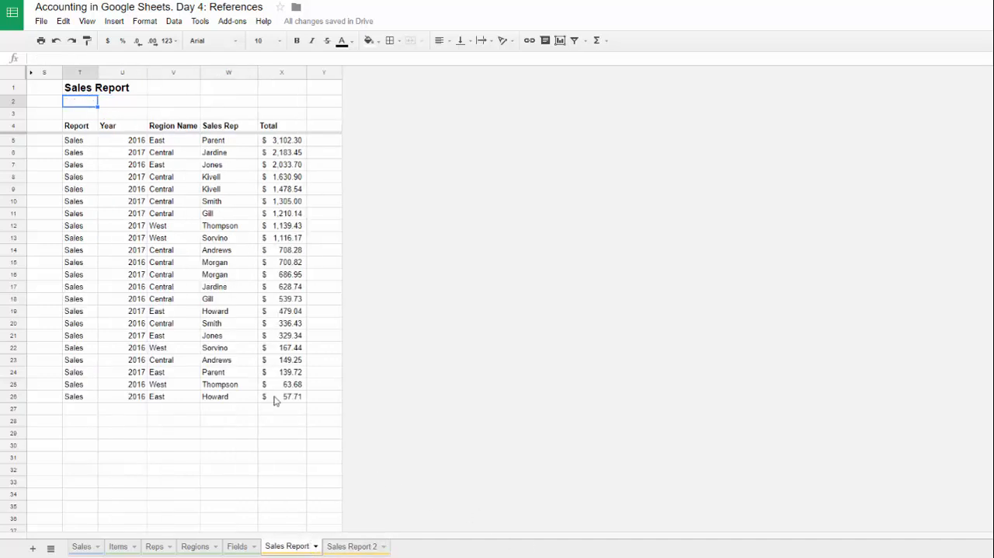
key("ctrl+v")
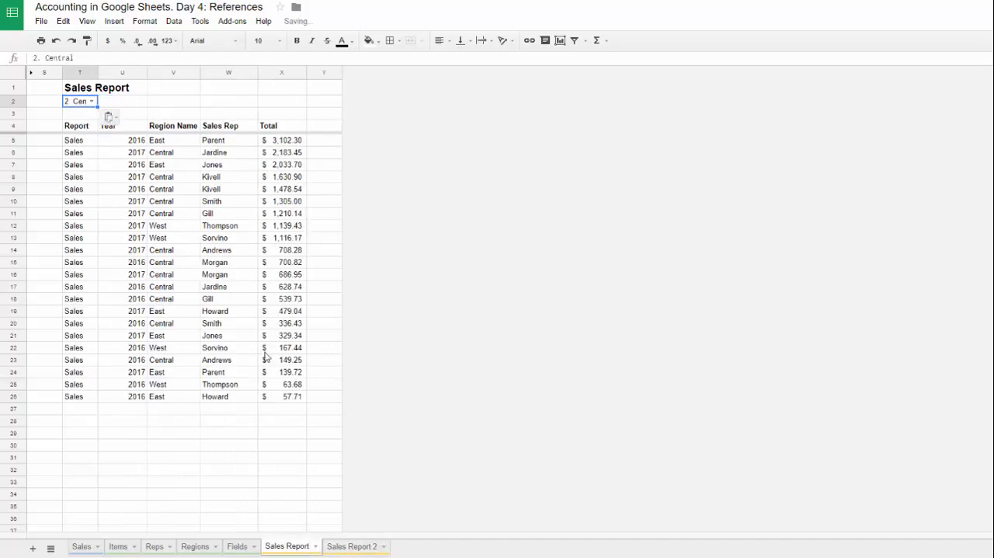
left_click(353, 547)
double_click(371, 548)
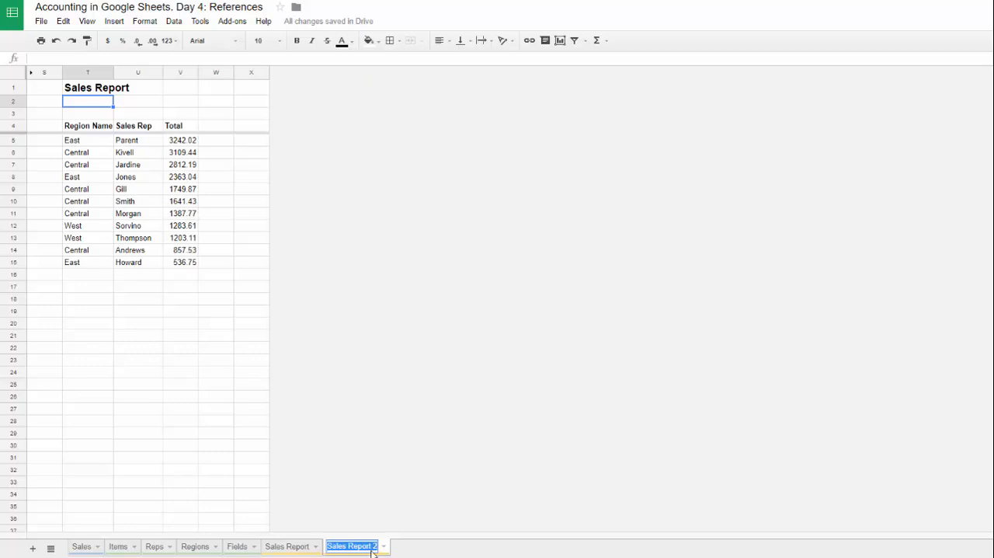
left_click(374, 548)
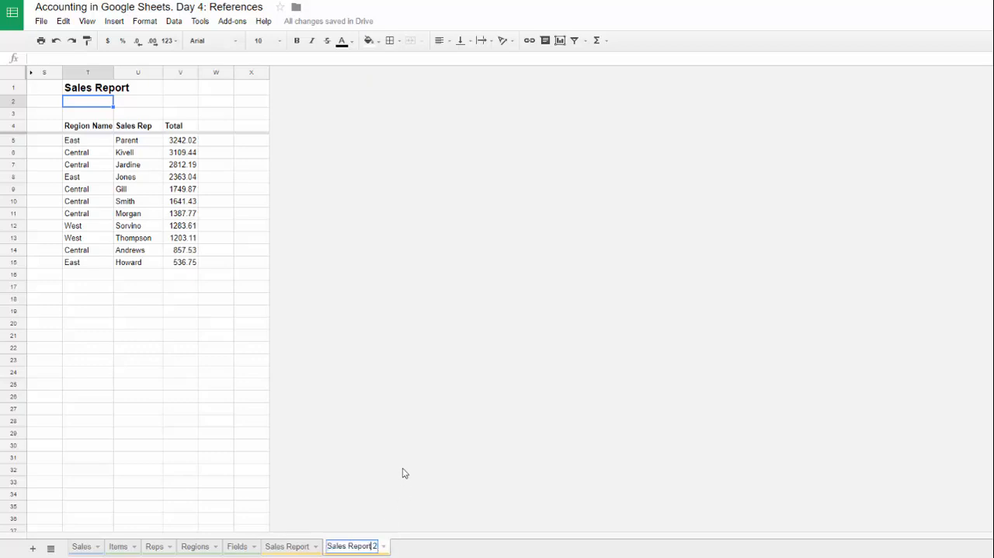
Step: Rename the Sales Report sheet as "Sales Report. Regions"
double_click(284, 547)
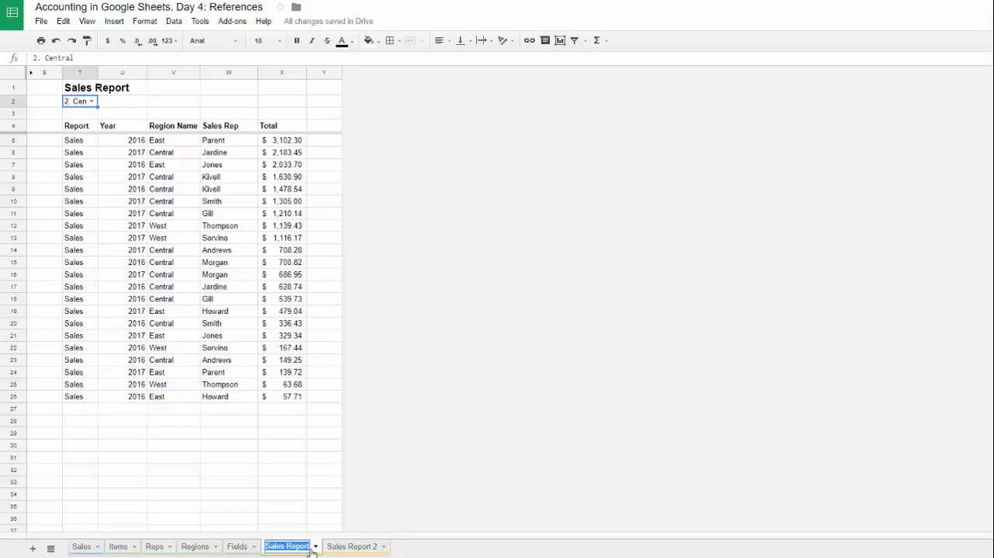
left_click(309, 548)
type(", R")
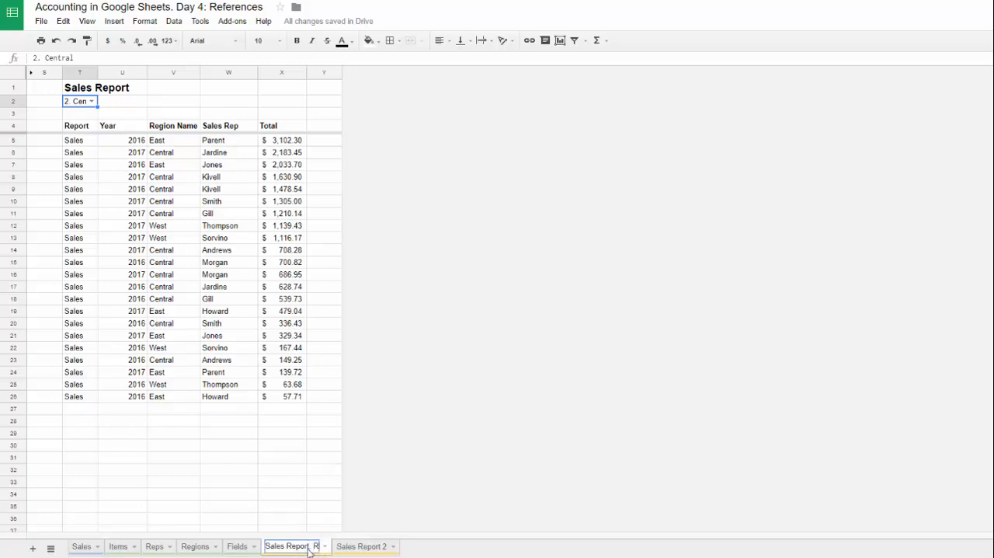
type("egions")
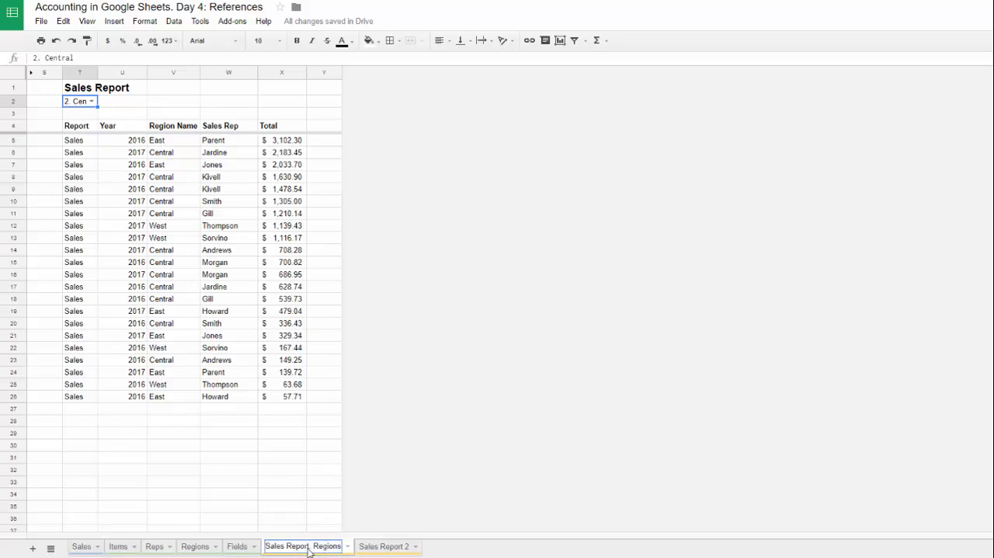
left_click(280, 485)
Step: Rename the Sales Report 2 sheet as "Sales Report. Reps"
left_click(383, 546)
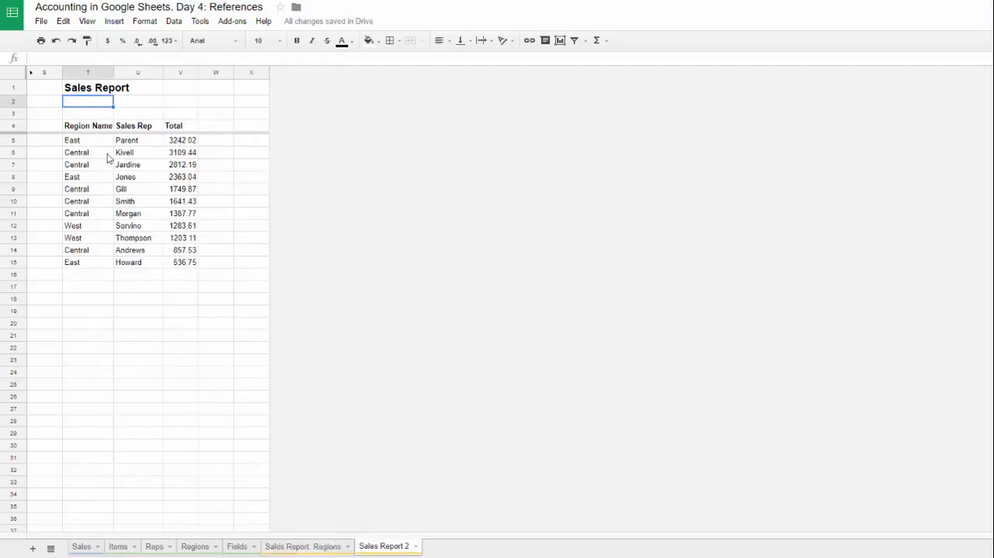
double_click(403, 546)
type("Reps")
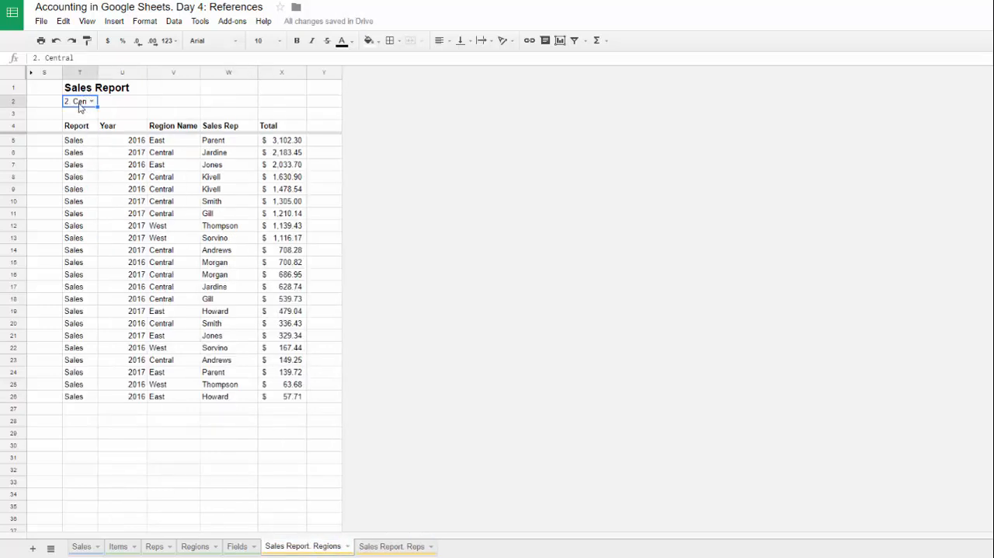
Step: Merge cells T2:U2 on the Sales Report. Regions sheet and check that the region drop-down still opens
left_click_drag(79, 104, 122, 105)
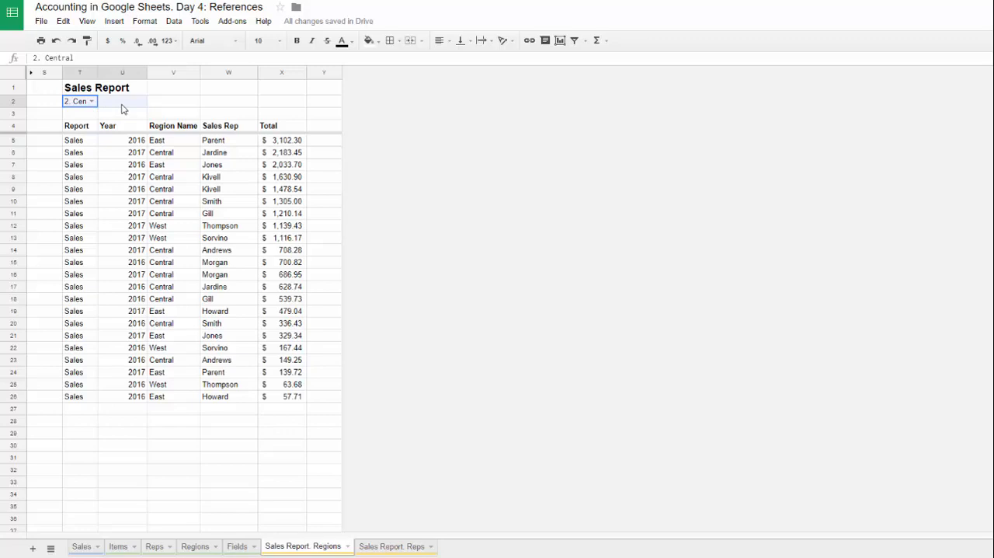
left_click(411, 43)
left_click(186, 91)
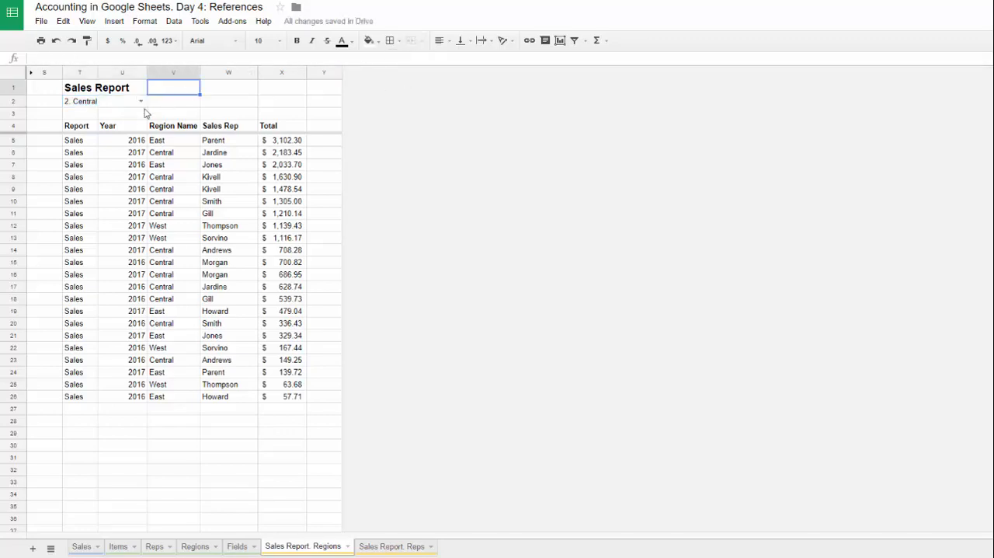
double_click(143, 101)
left_click(237, 104)
Step: Compare the Central rows with the region drop-down in T2, and set the drop-down to "3. West"
left_click(84, 185)
left_click(160, 190)
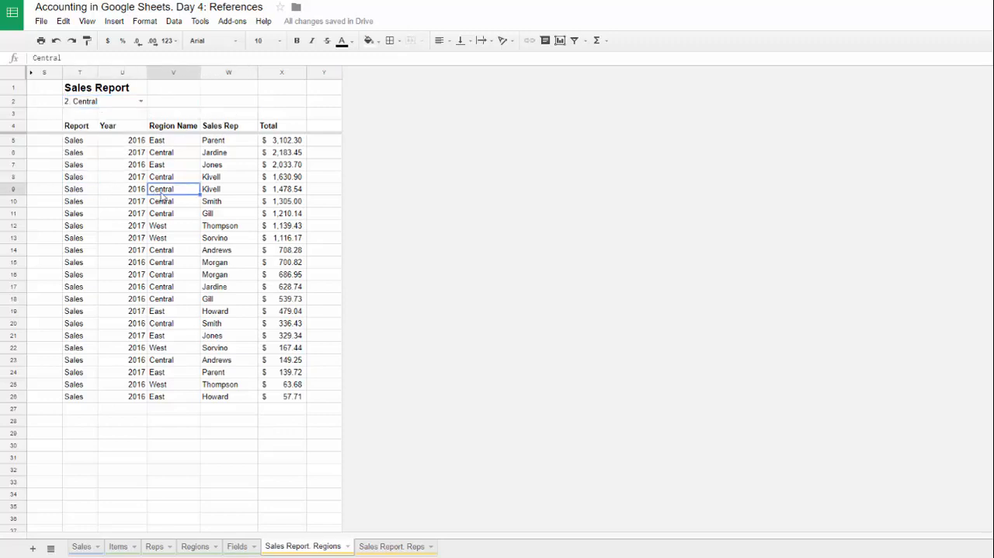
left_click(205, 189)
left_click(113, 104)
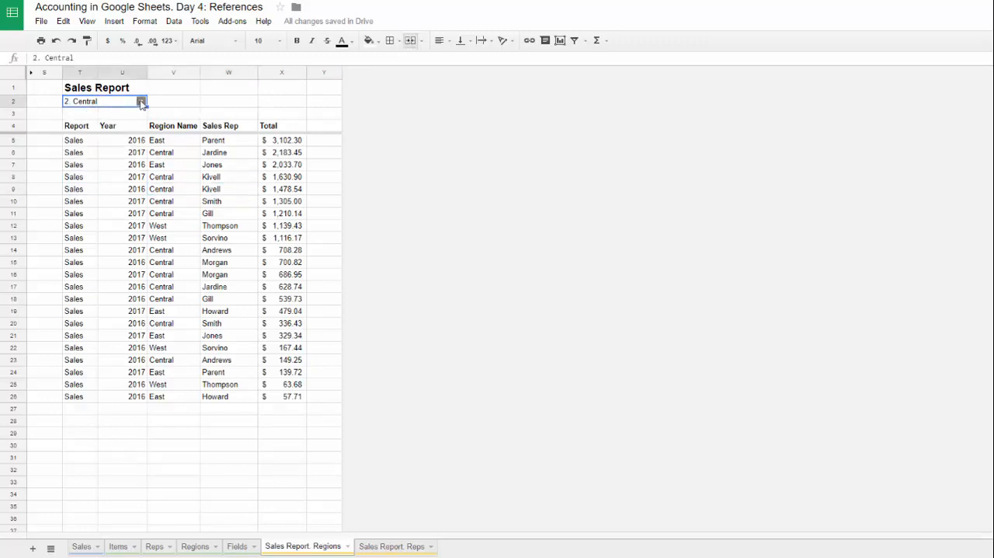
left_click(141, 101)
left_click(206, 101)
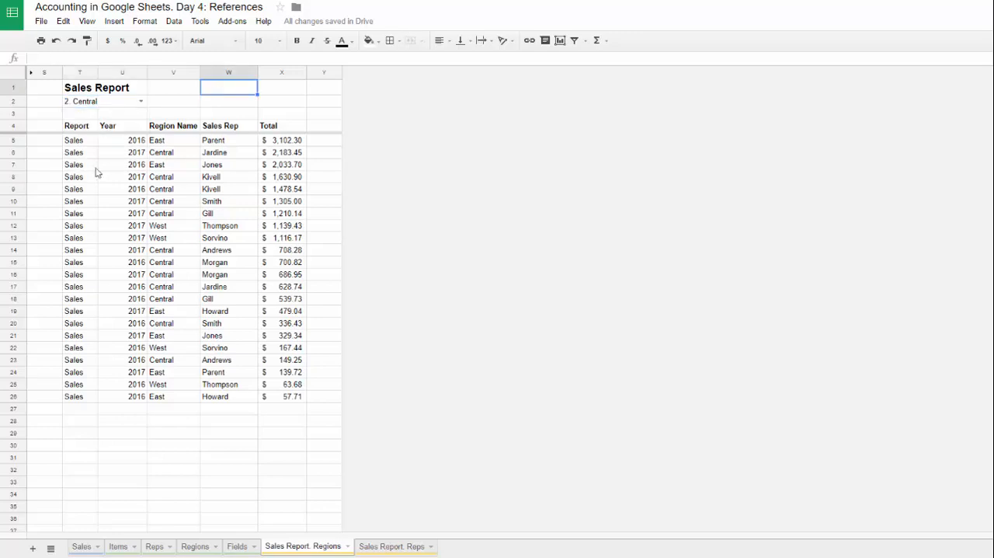
double_click(145, 100)
left_click(137, 146)
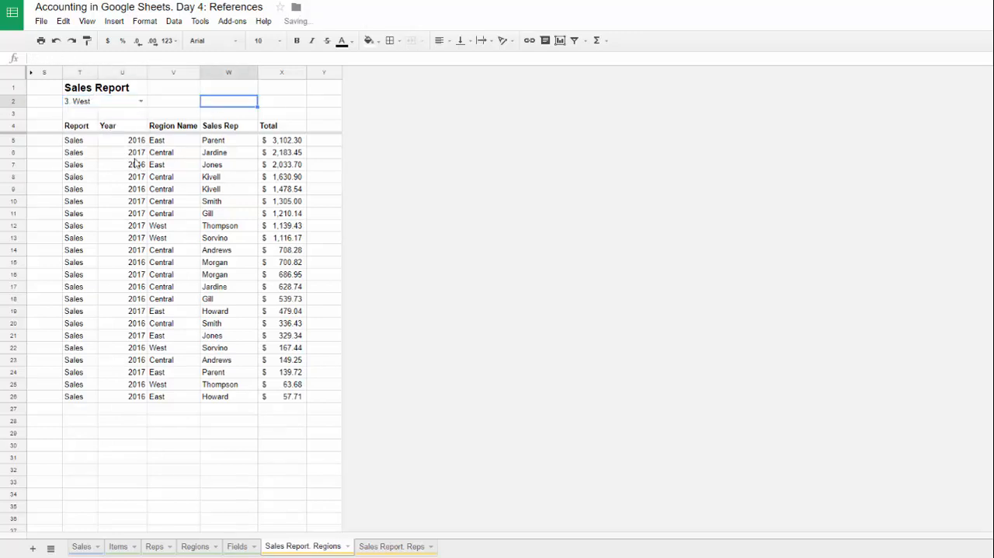
Step: Unhide columns A to R and examine the conditions in column L, the Region field Id and the Need feilds lookup
left_click_drag(78, 126, 291, 396)
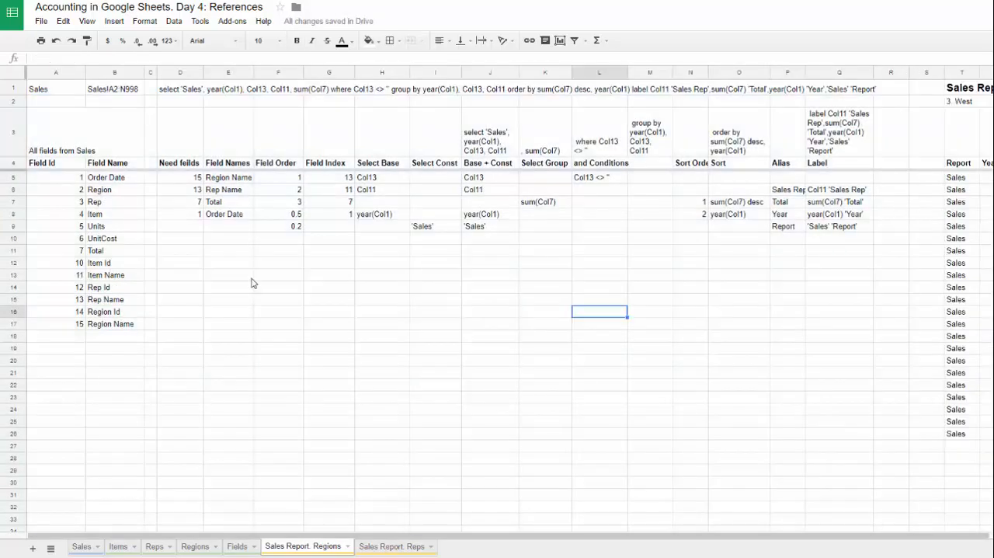
left_click_drag(599, 162, 599, 237)
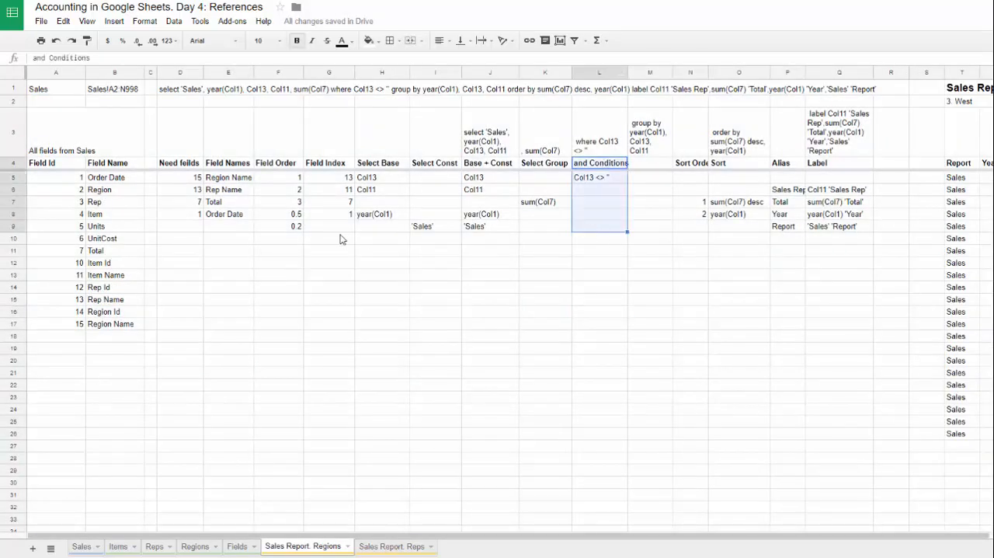
left_click(74, 194)
left_click(87, 194)
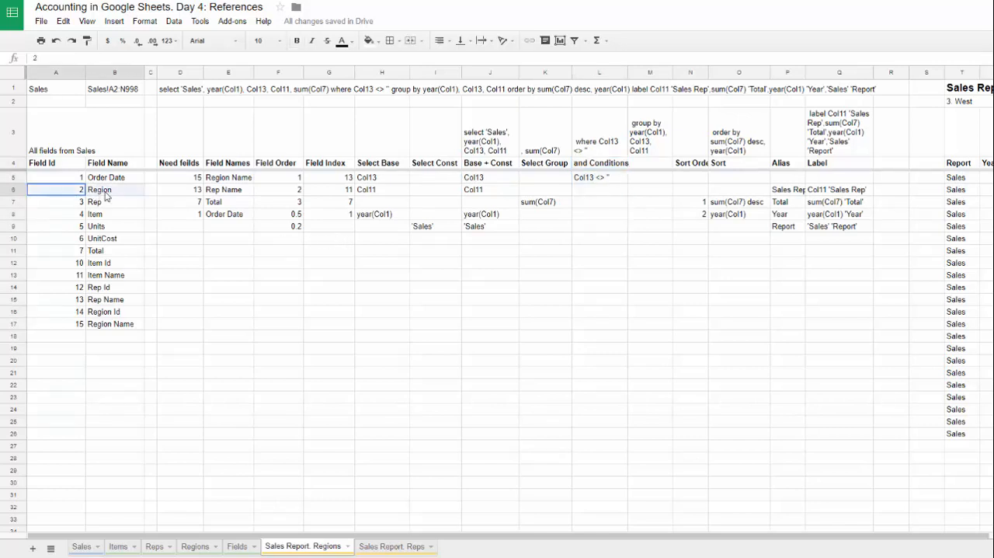
left_click(192, 180)
mouse_move(194, 199)
left_mouse_down()
mouse_move(193, 218)
mouse_move(189, 183)
left_mouse_up()
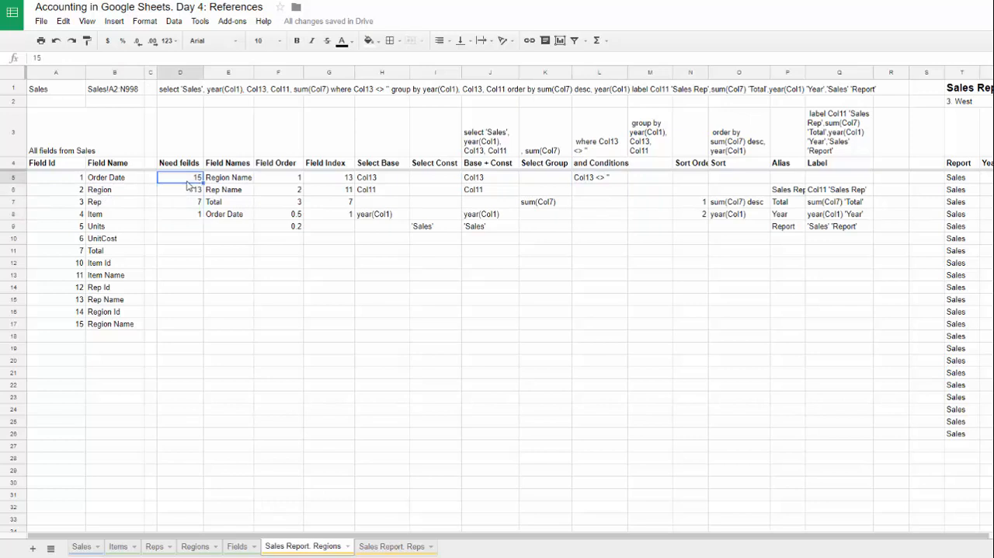
left_click(247, 181)
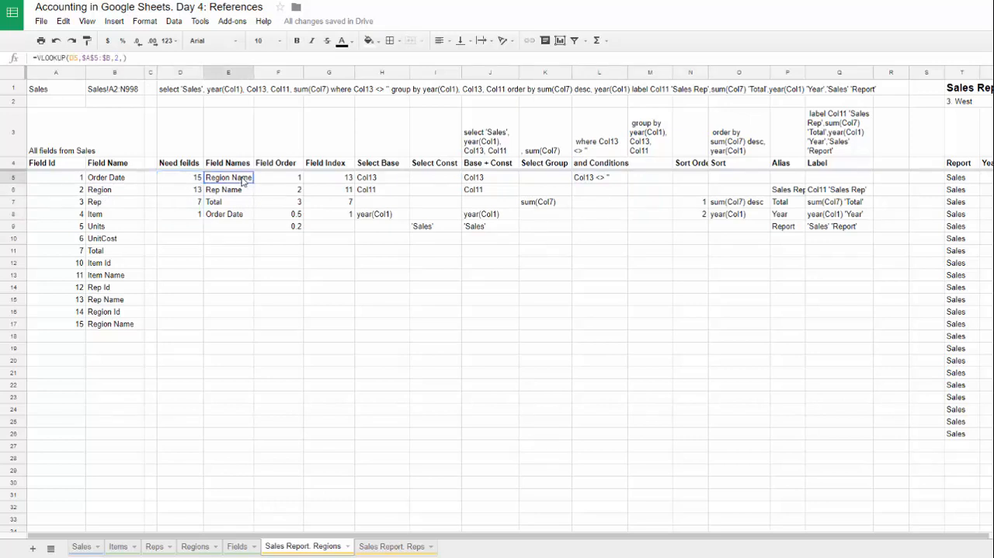
Step: Enter 2 as a needed field in D10 and copy the Field Names lookup formula from E8 to E10
left_click(191, 242)
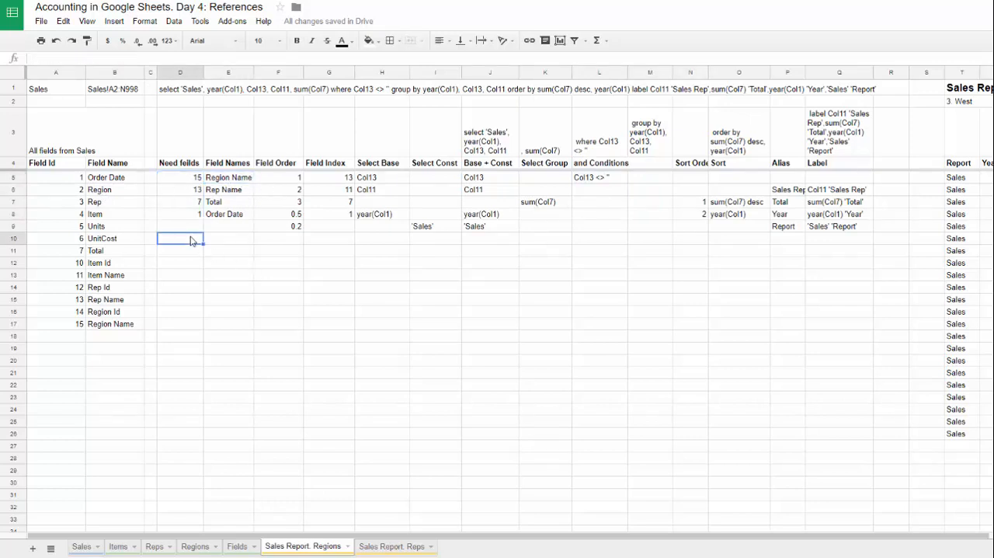
type("2")
key("Tab")
left_click(223, 217)
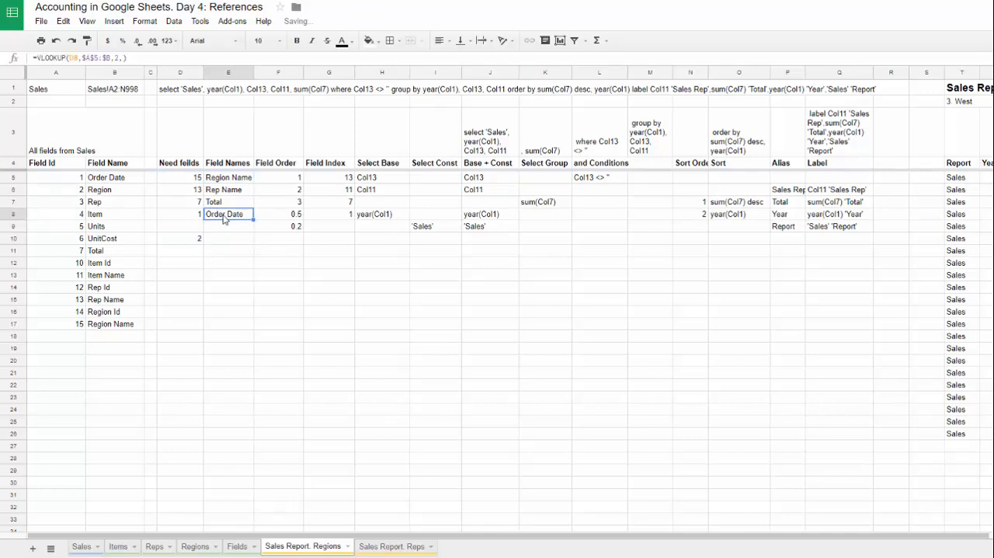
key("ctrl+c")
left_click(236, 238)
key("ctrl+v")
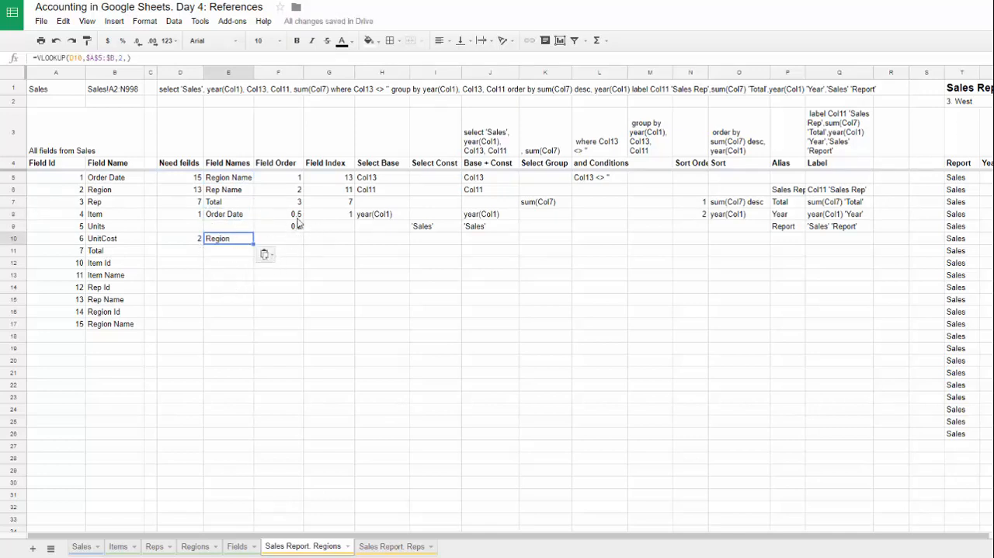
Step: Review the Field Order values in F5:F9 and copy the Field Index formula from G8 to G10
left_click(280, 181)
left_click_drag(279, 180, 282, 228)
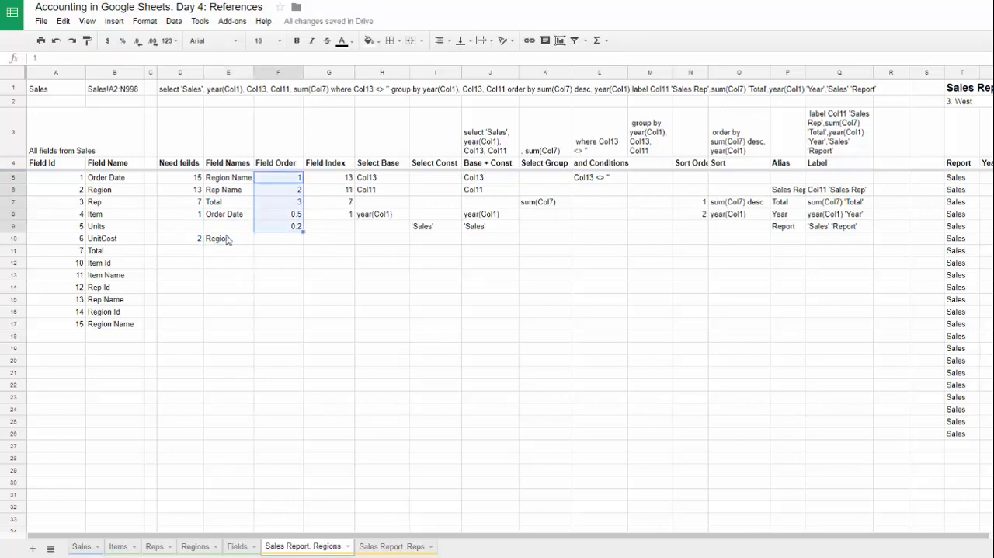
left_click(321, 219)
key("ctrl+c")
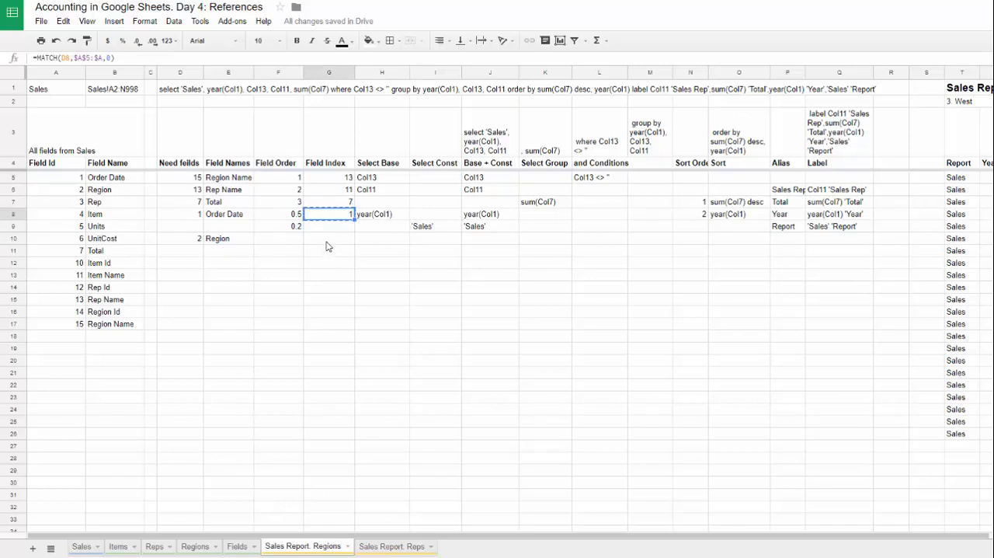
left_click(329, 240)
key("ctrl+v")
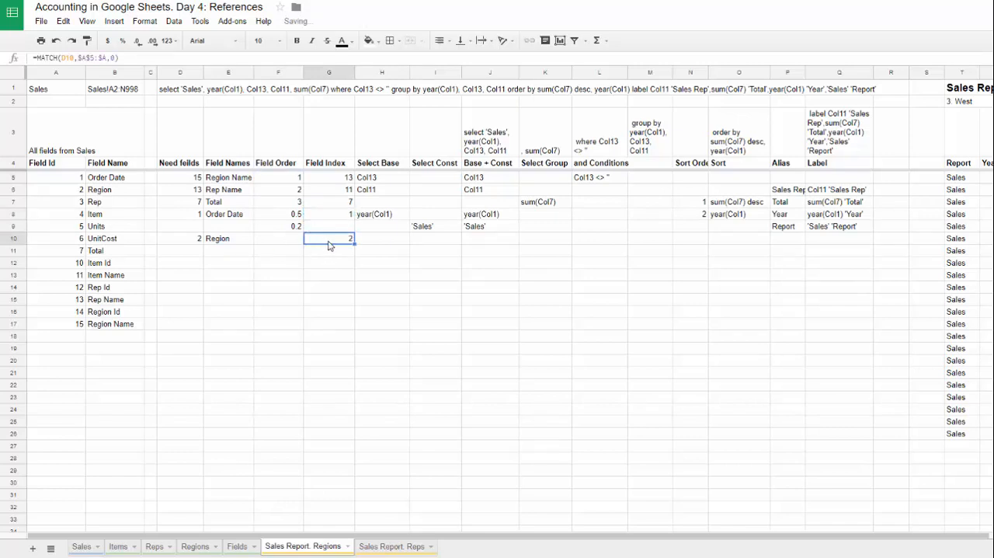
Step: Enter the Region condition formula ="Col"&G10&" like '"&T2&"'" in cell L10
left_click(599, 245)
type("=\"Col")
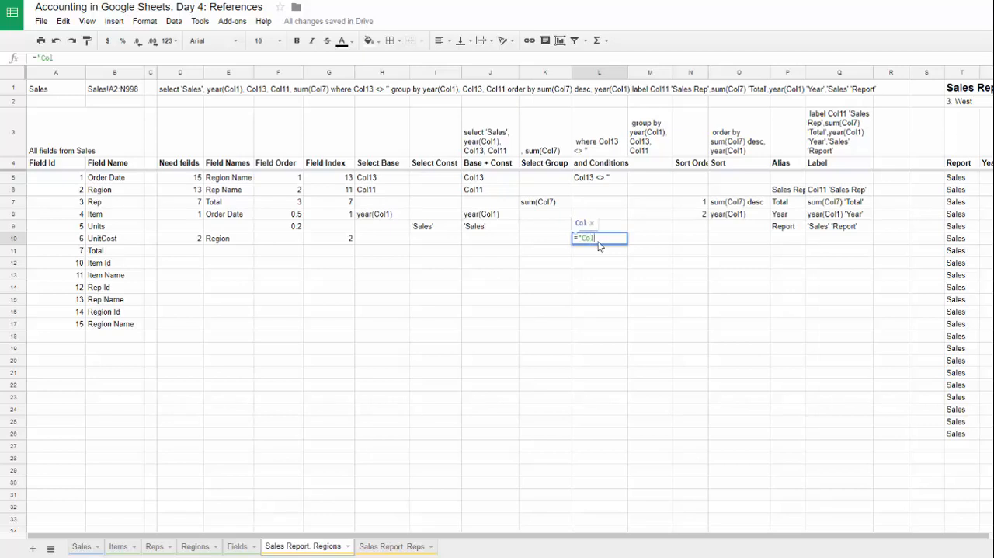
type("\"&")
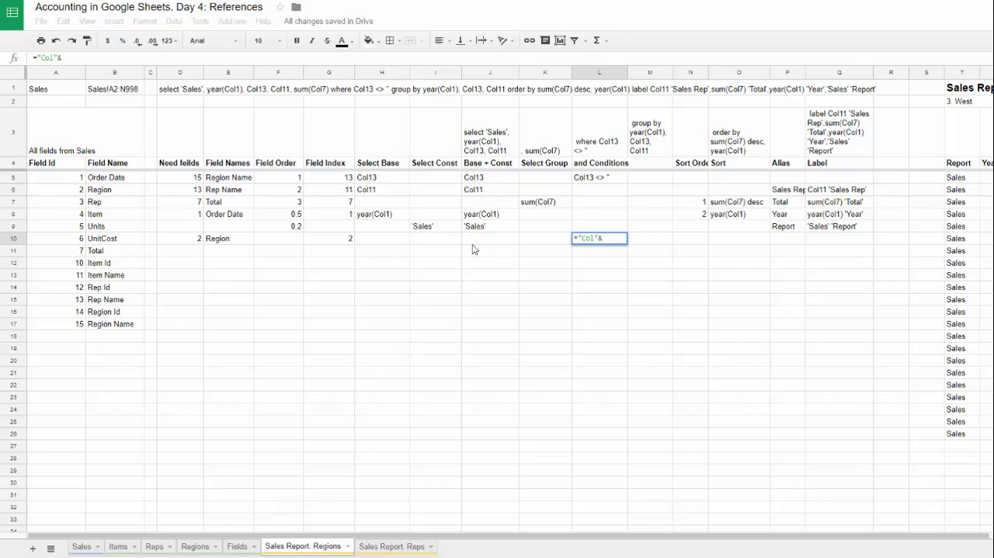
left_click(334, 241)
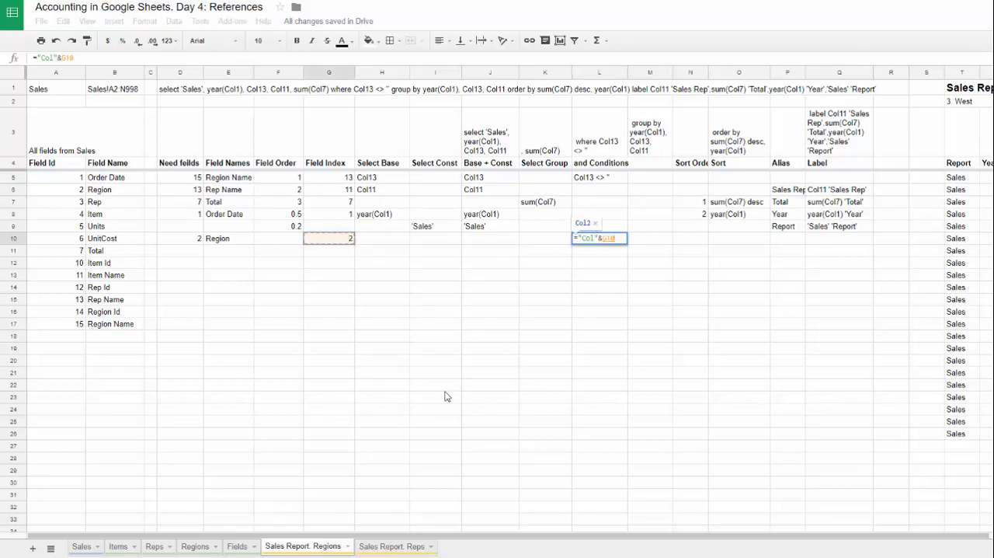
type("&\"")
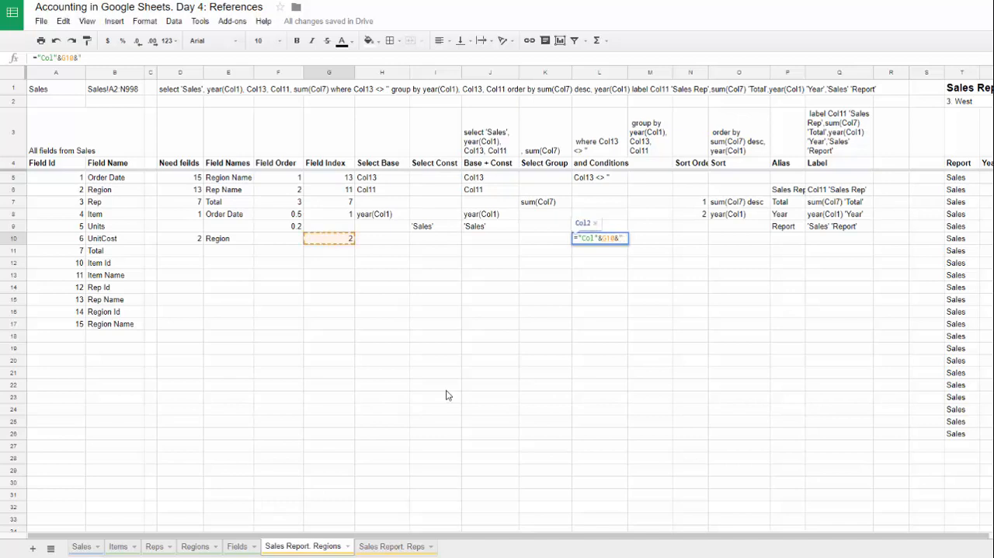
type(" 1")
type("ike")
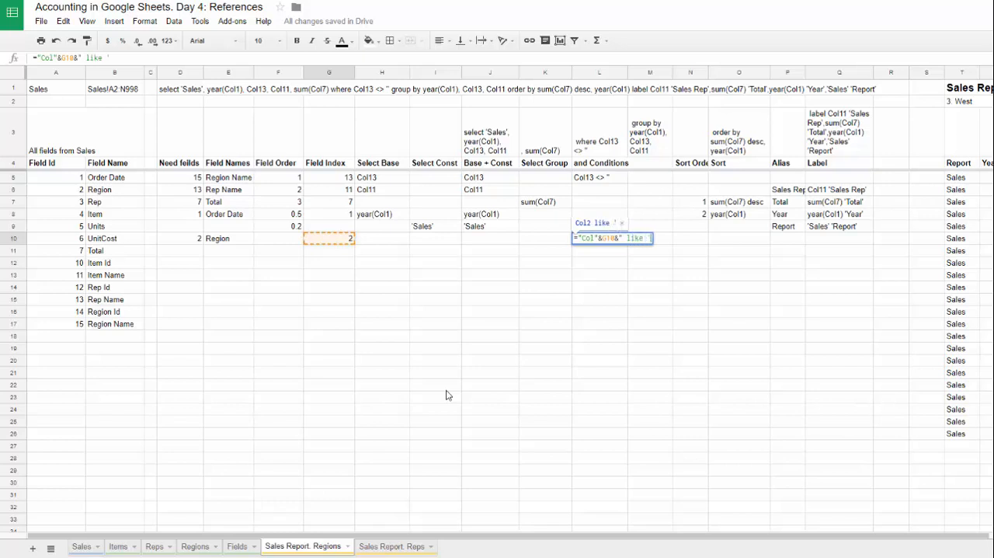
type(" '\"&")
scroll(448, 395, "right", 2)
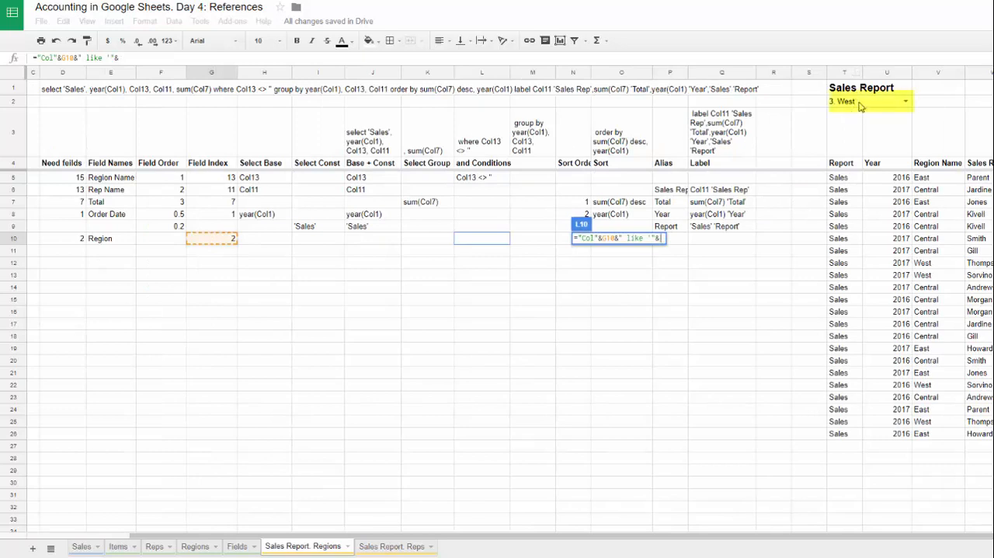
left_click(857, 102)
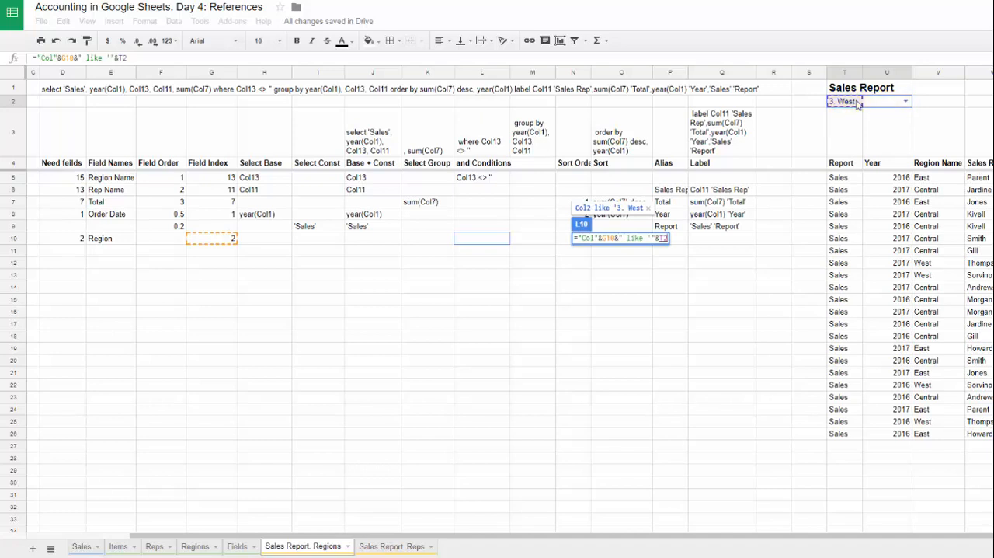
type("&")
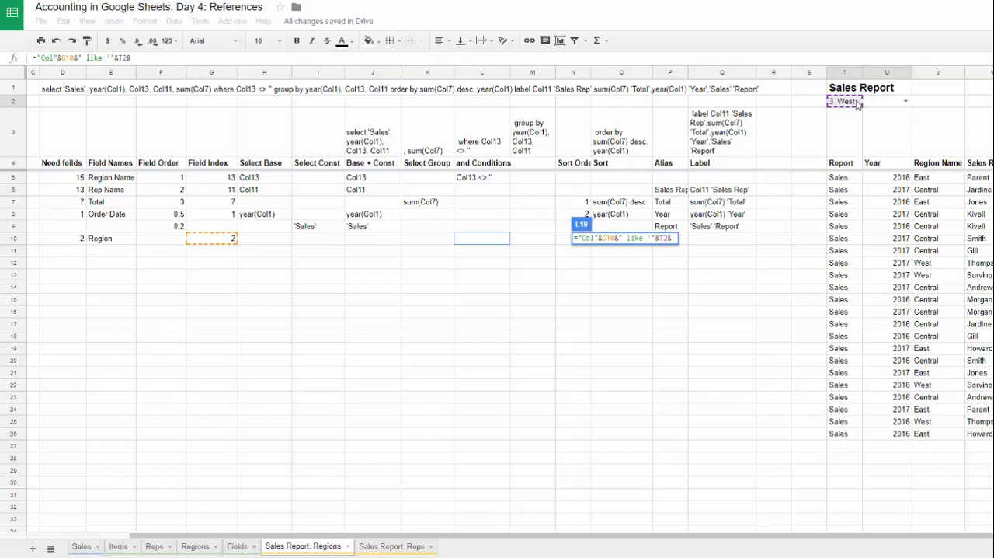
type("\"'\"")
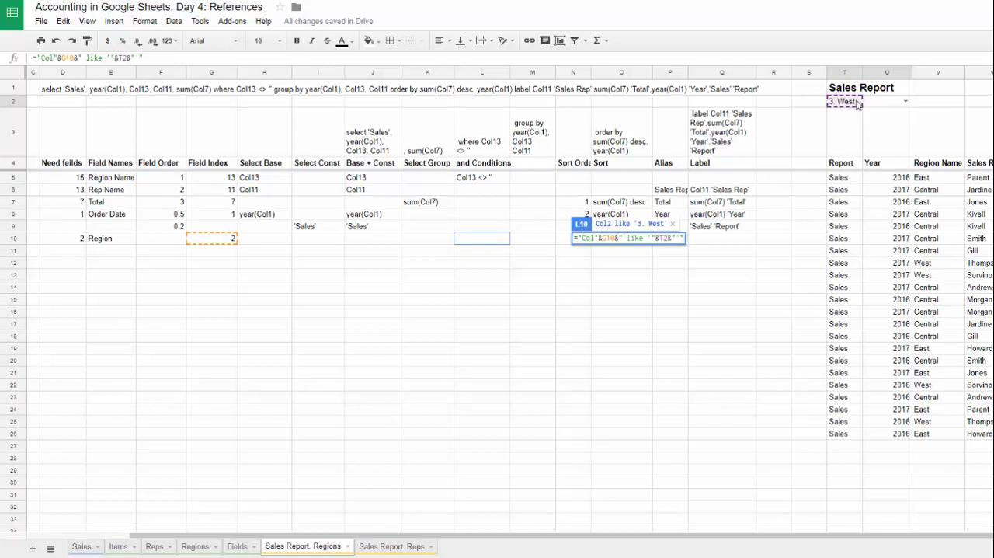
key("Return")
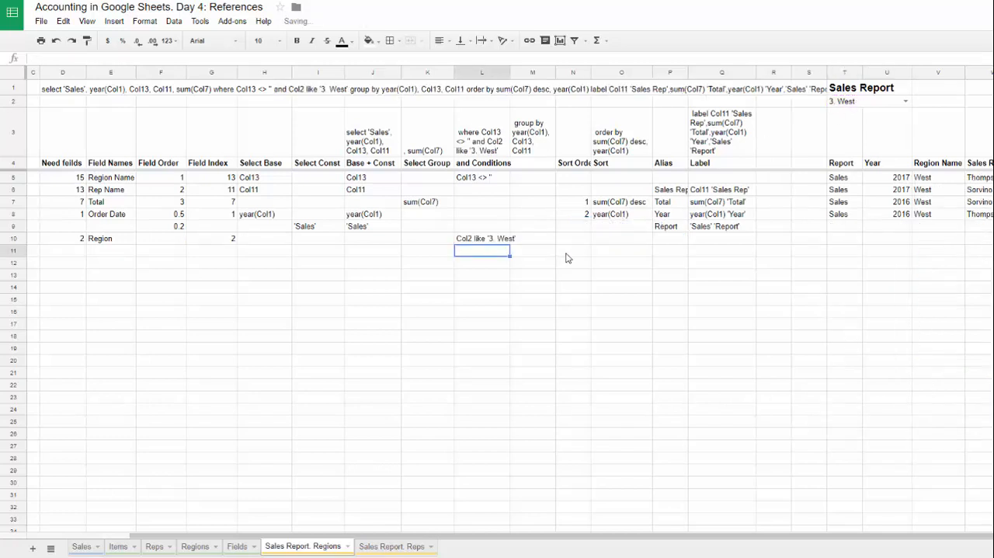
Step: Review the conditions in L4:L10 and hide the query builder columns A to R
left_click(484, 243)
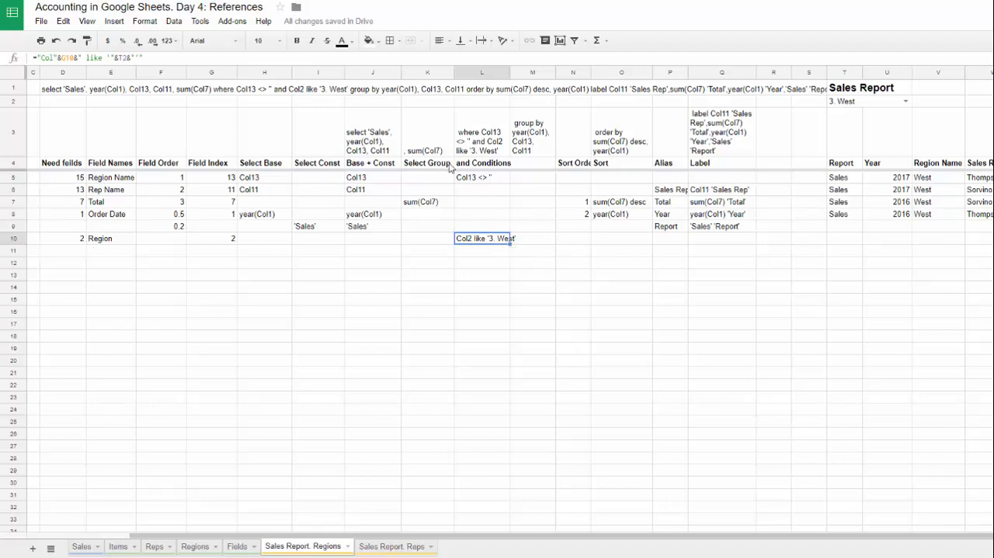
left_click_drag(471, 166, 494, 246)
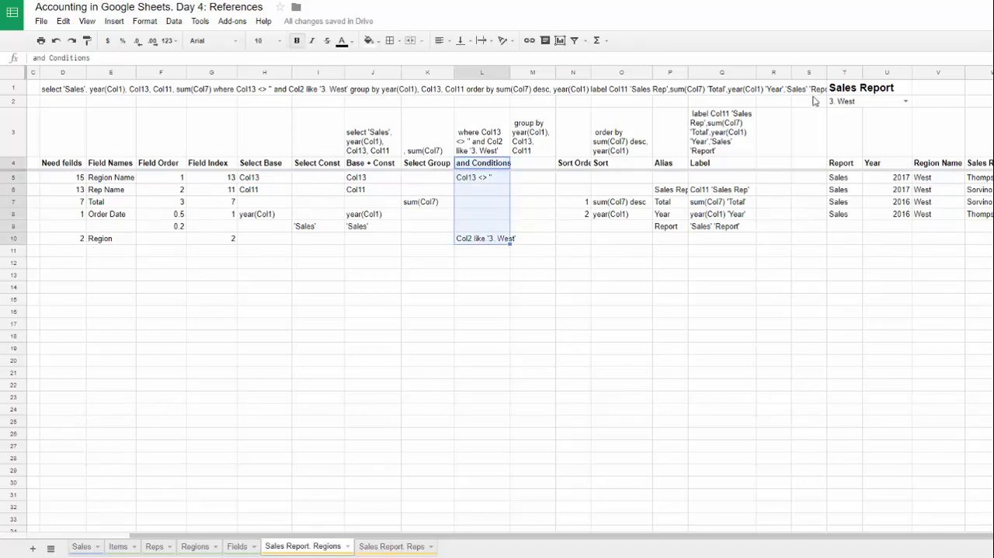
left_click_drag(768, 75, 2, 136)
right_click(169, 132)
left_click(187, 295)
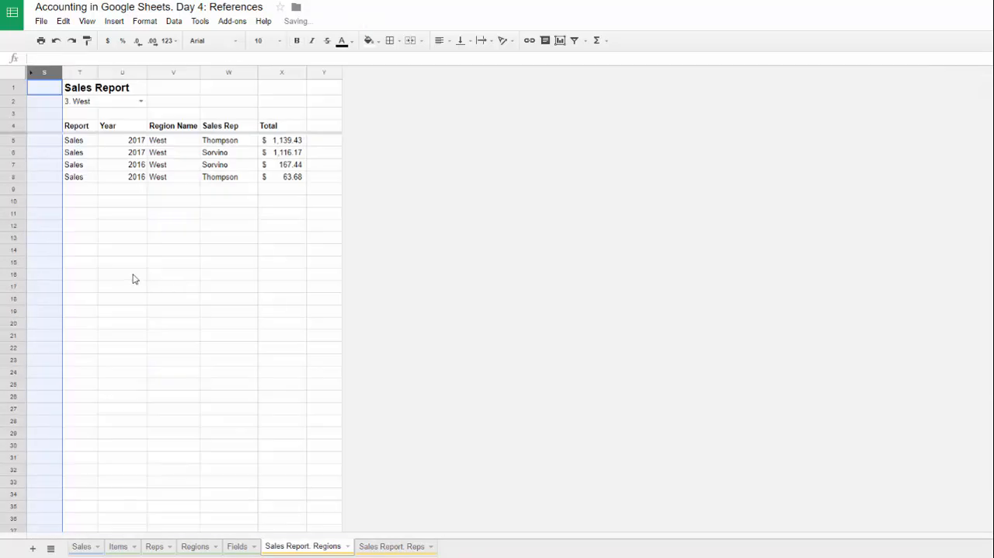
left_click(127, 240)
Step: Test the report's region drop-down with "1. East", "3. West", "4. South" and "2. Central"
left_click(140, 101)
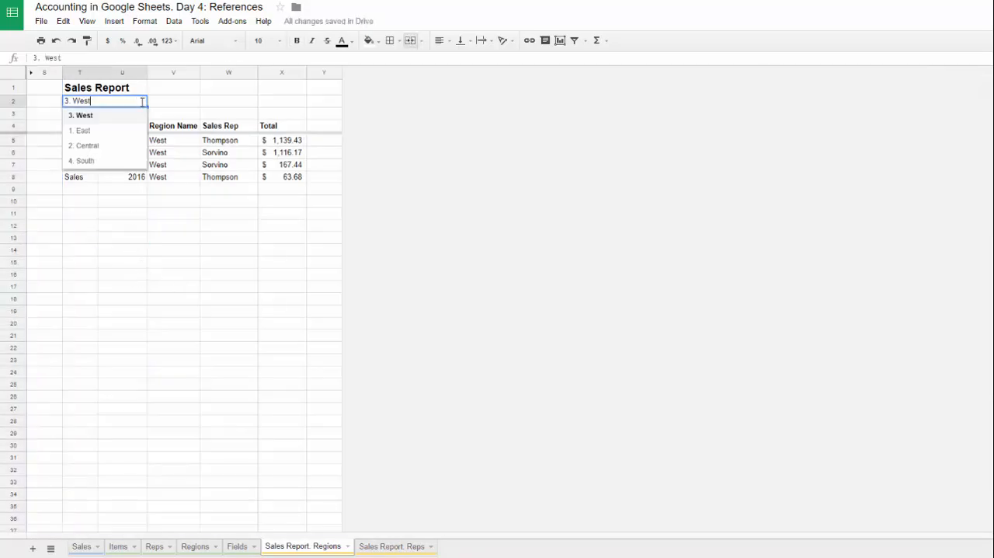
left_click(106, 133)
left_click(141, 101)
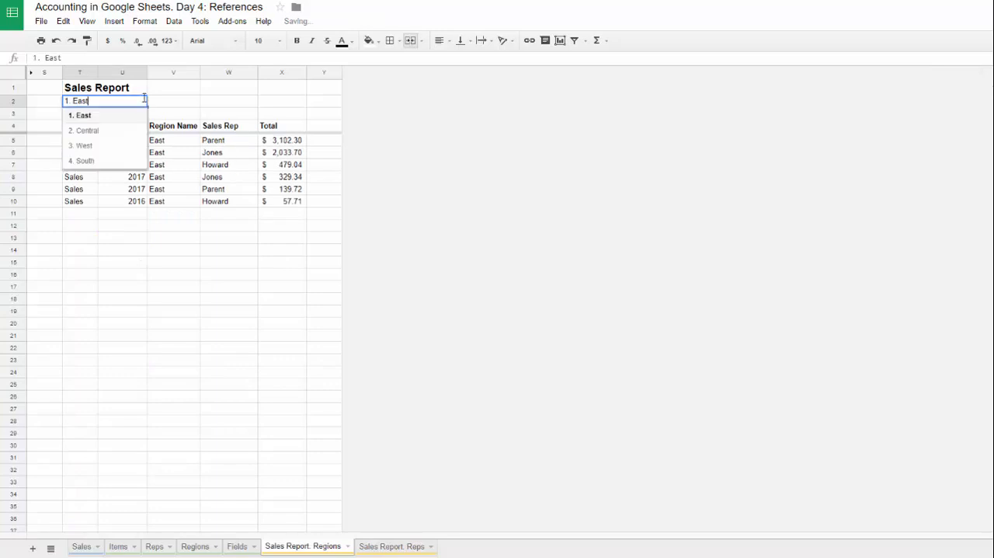
left_click(98, 146)
left_click(141, 101)
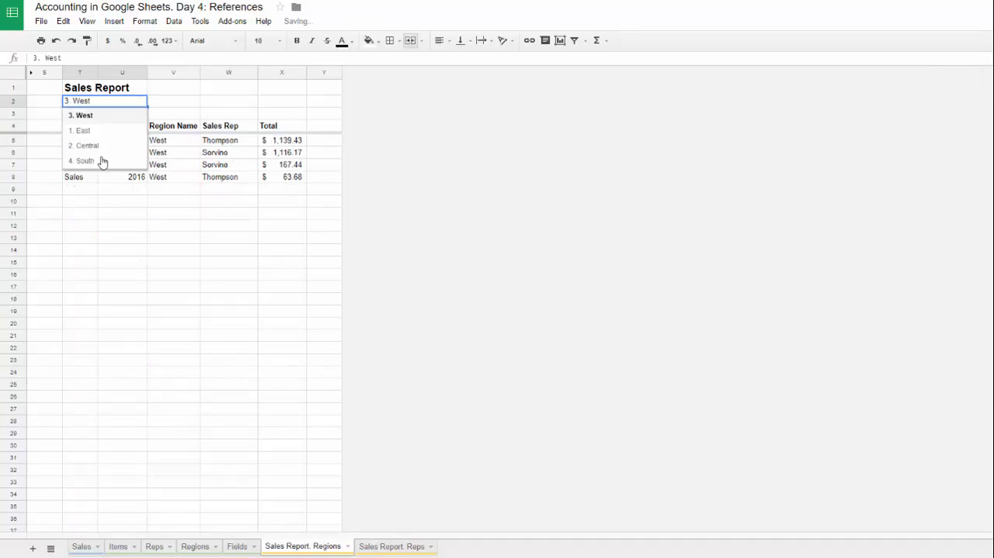
left_click(102, 160)
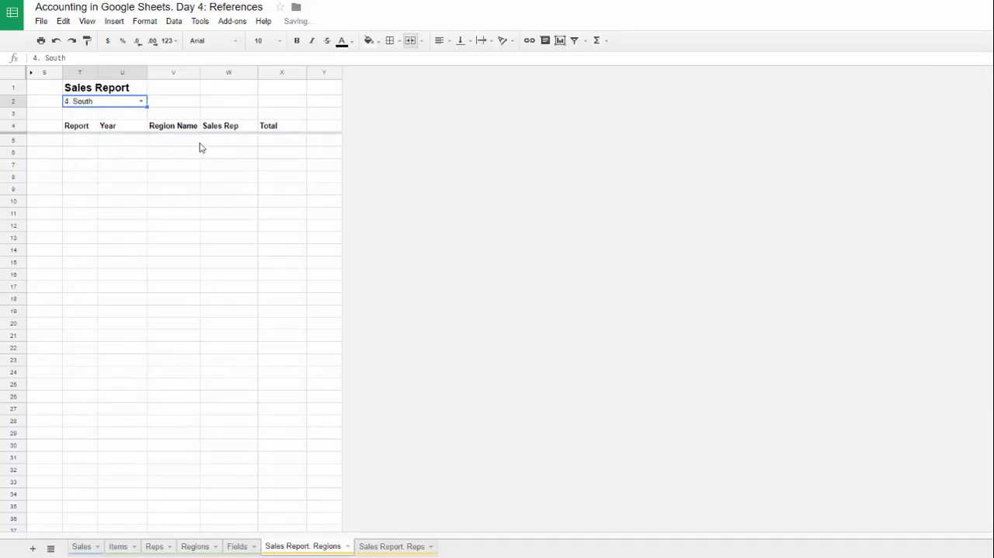
left_click(141, 100)
left_click(105, 148)
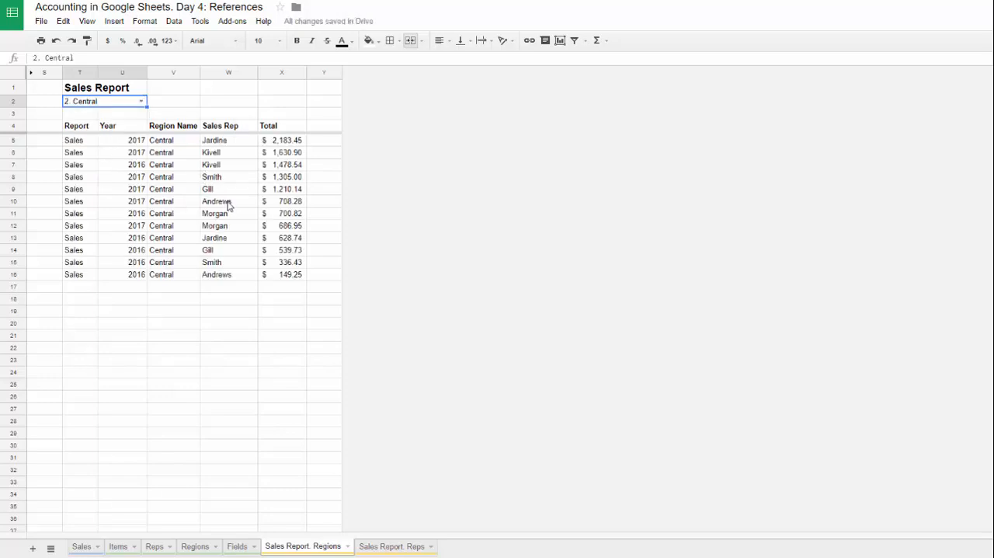
Step: Add a region with Region Id 5 and Region Name "All" in row 7 of the Regions sheet
left_click(195, 546)
left_click(57, 164)
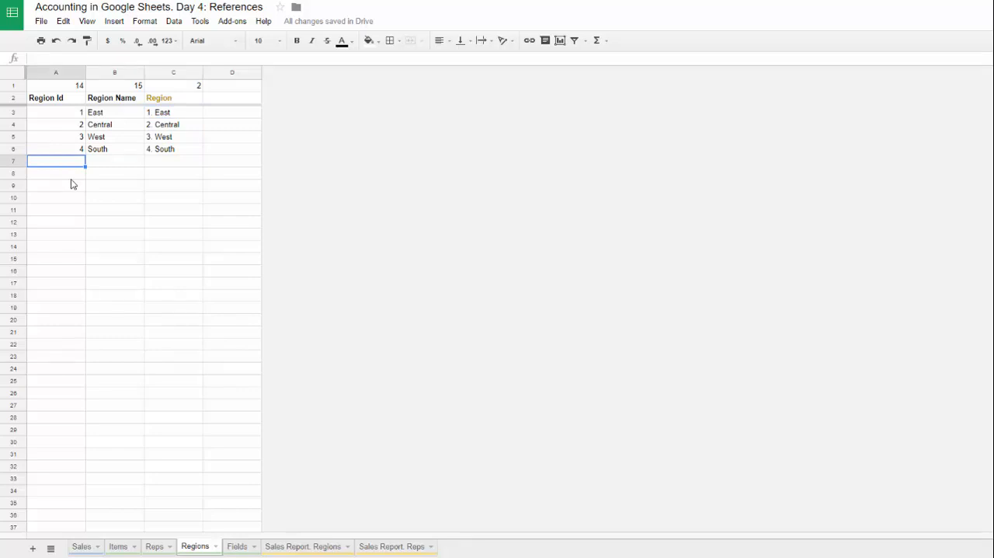
type("5")
key("Tab")
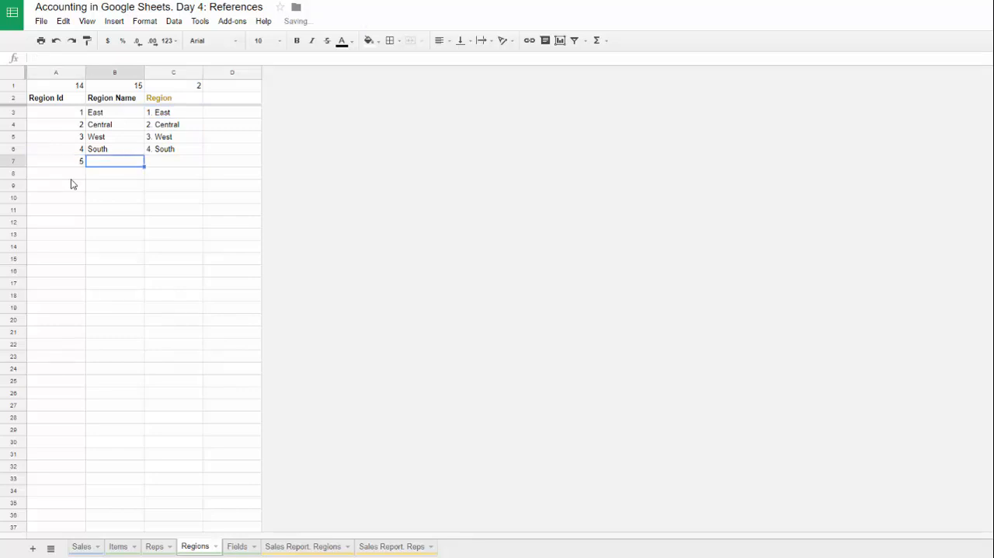
type("All")
key("Return")
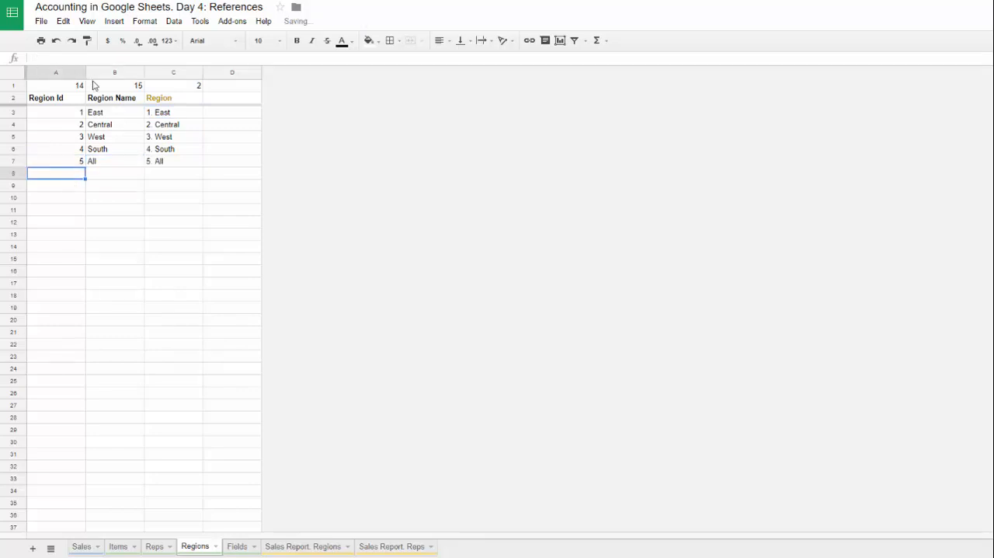
left_click(102, 161)
Step: Examine the regions assigned to the reps on the Reps sheet and compare them with the "All" row on the Regions sheet
left_click(156, 546)
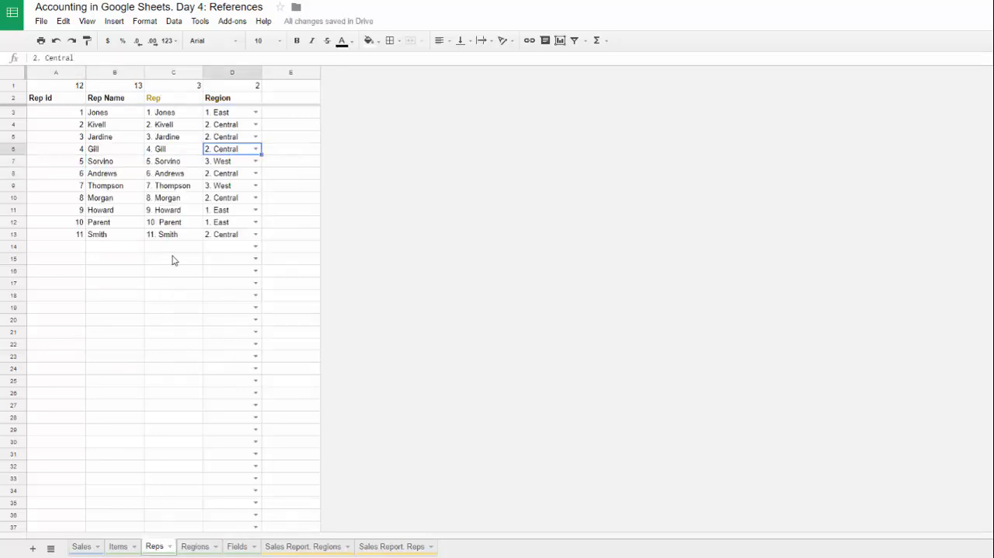
mouse_move(232, 117)
left_mouse_down()
mouse_move(237, 250)
mouse_move(228, 247)
left_mouse_up()
left_click(243, 234)
left_click(236, 210)
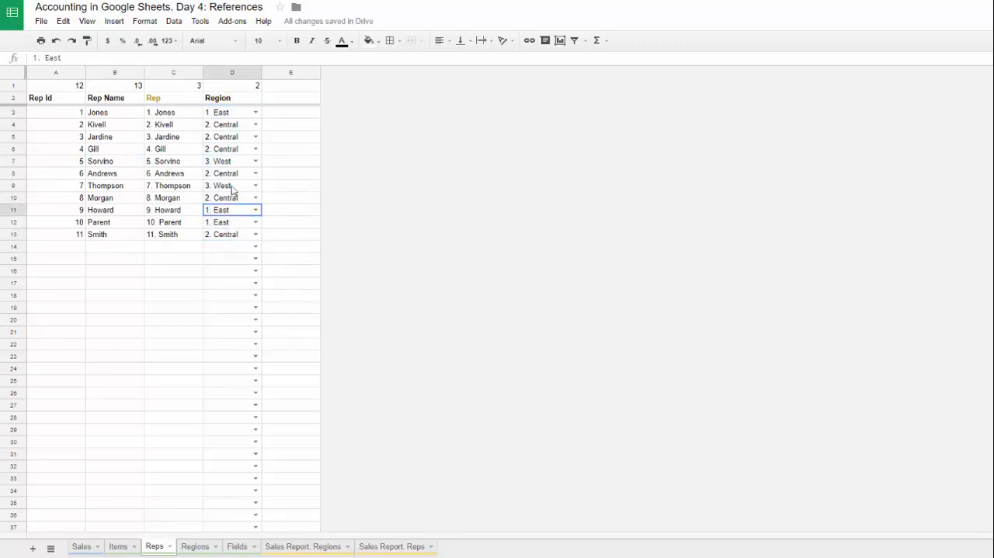
left_click(226, 160)
left_click(222, 125)
left_click(220, 173)
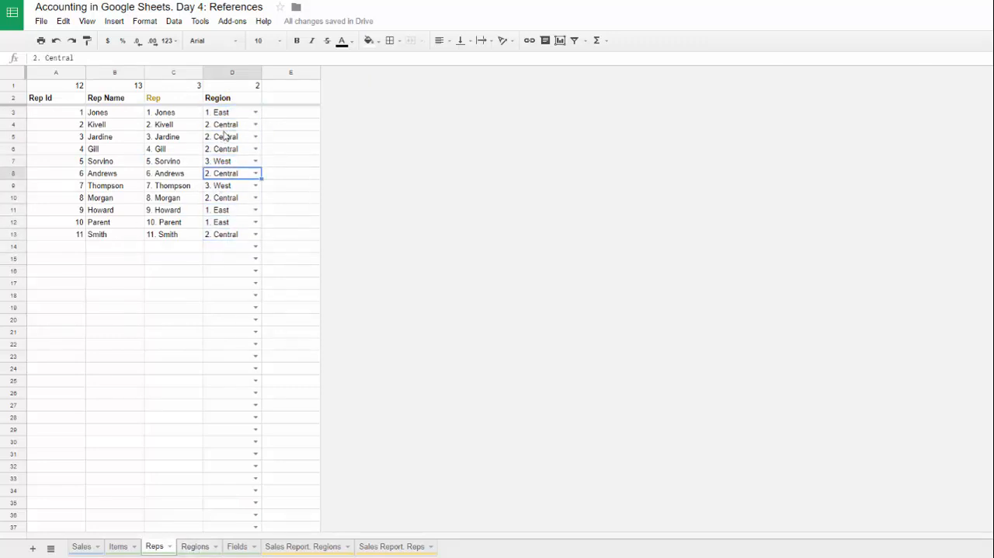
left_click_drag(225, 118, 240, 207)
left_click_drag(237, 152, 238, 210)
left_click(195, 546)
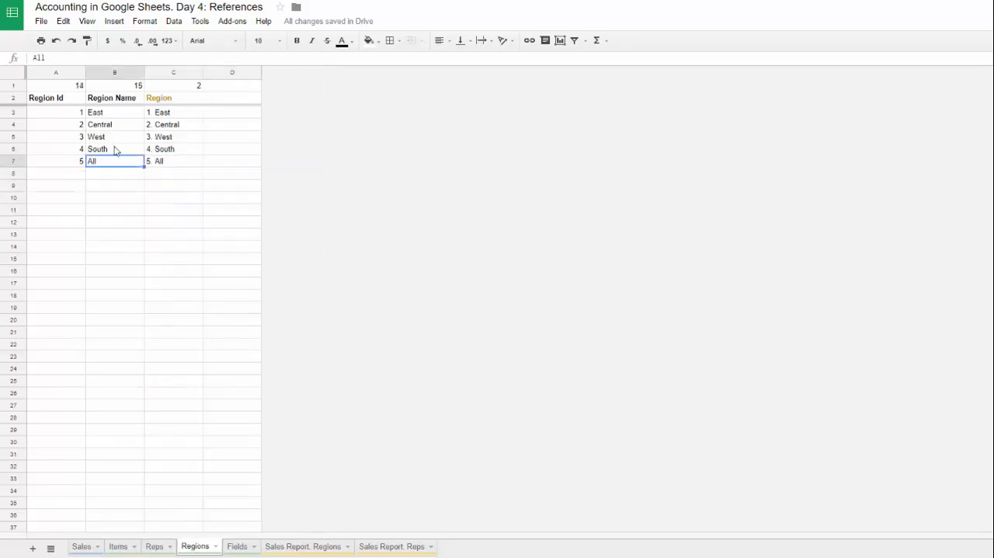
left_click(65, 162)
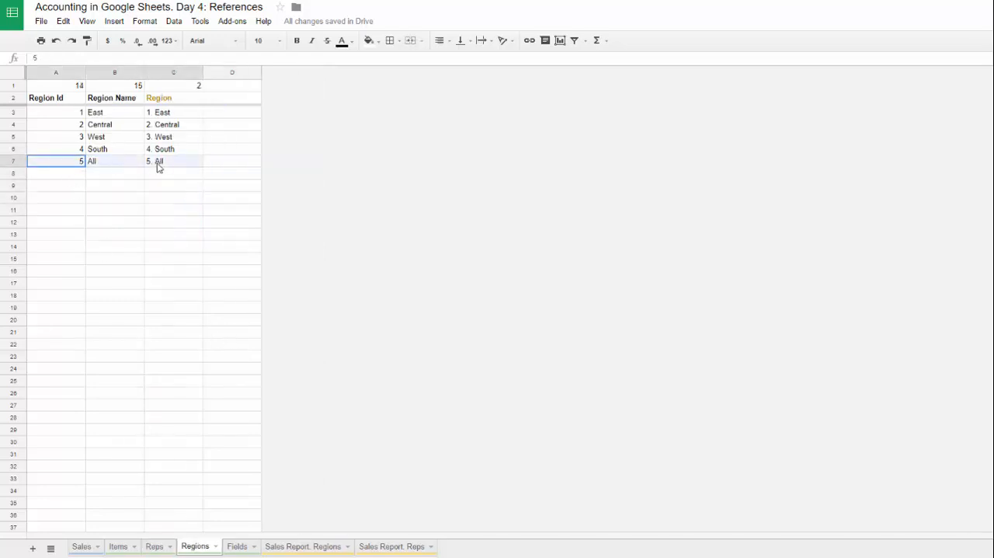
left_click(114, 163)
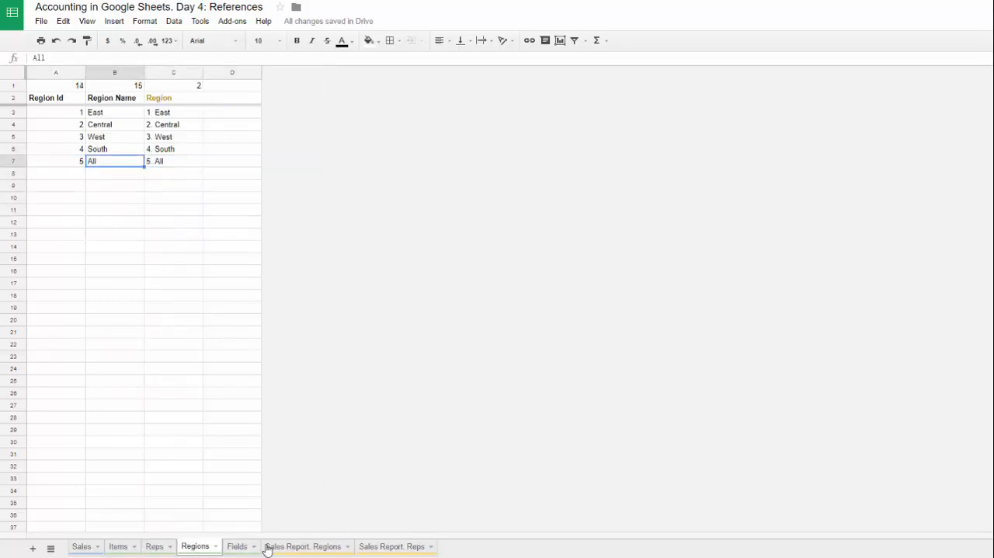
Step: Set the region drop-down on the Sales Report. Regions sheet to "5. All"
left_click(327, 548)
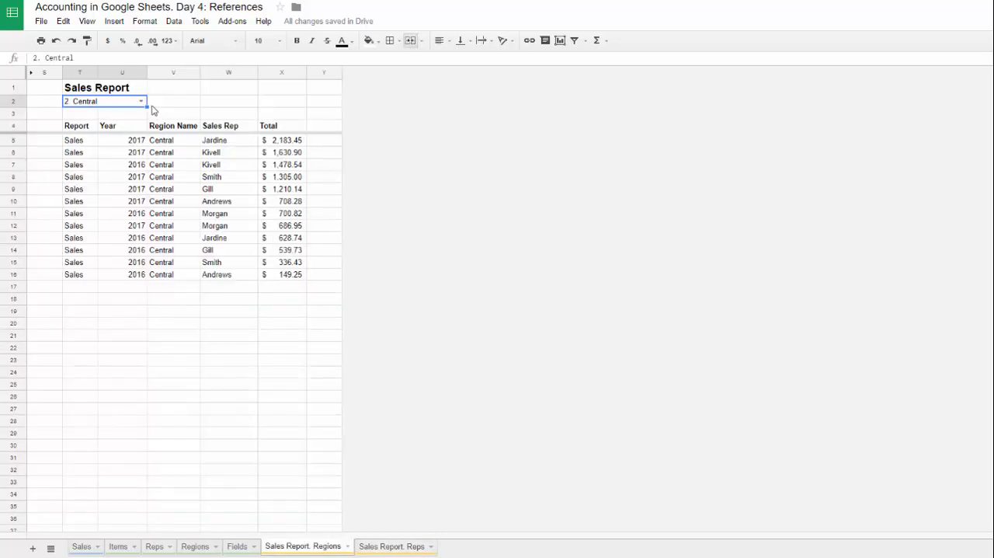
left_click(142, 101)
left_click(100, 176)
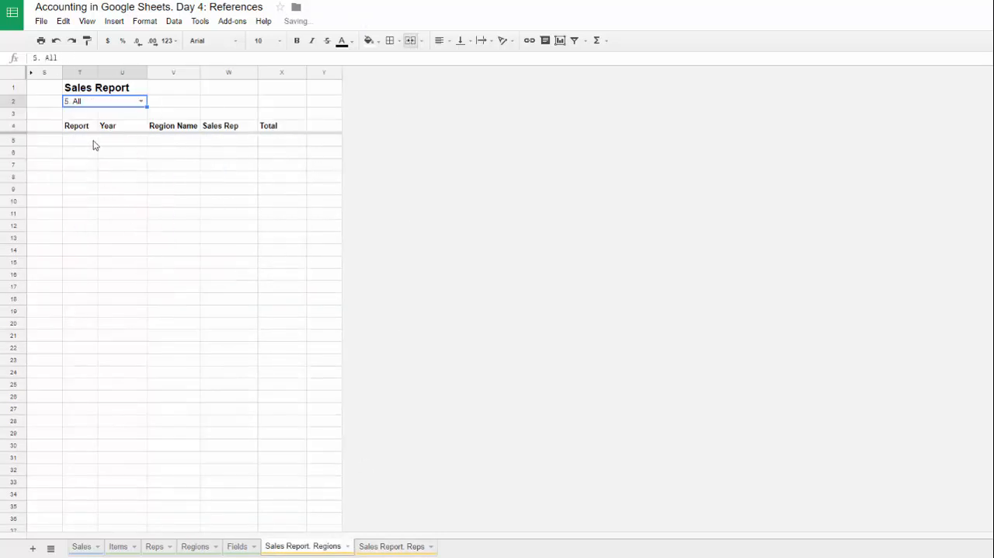
Step: Unhide columns A to R and remove the T2 reference from the Region condition formula in L10
left_click(32, 73)
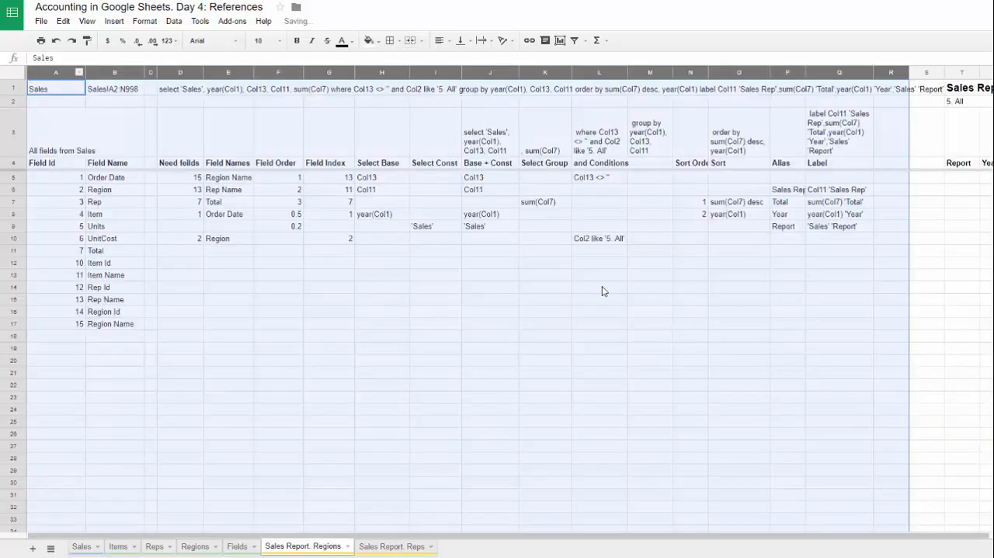
left_click(618, 242)
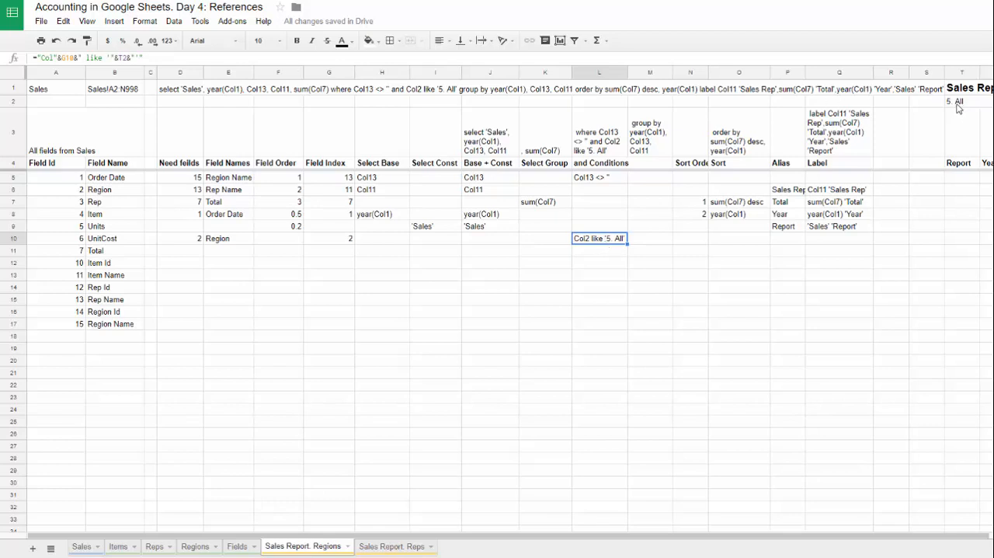
left_click(125, 57)
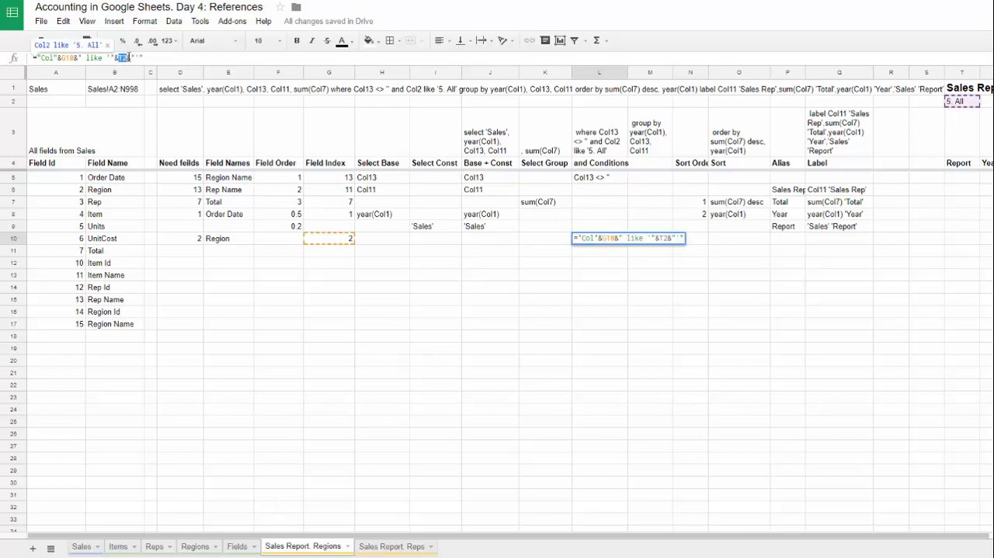
key("BackSpace")
key("BackSpace")
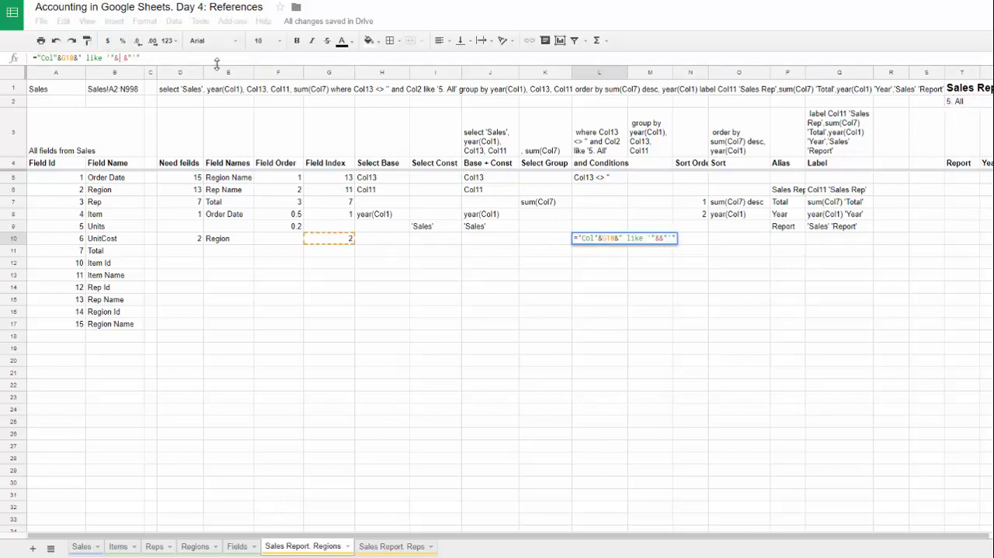
Step: In place of T2 in L10's formula, begin an IF that tests REGEXEXTRACT(T2,"\d+")*1=5
type("IF(regex")
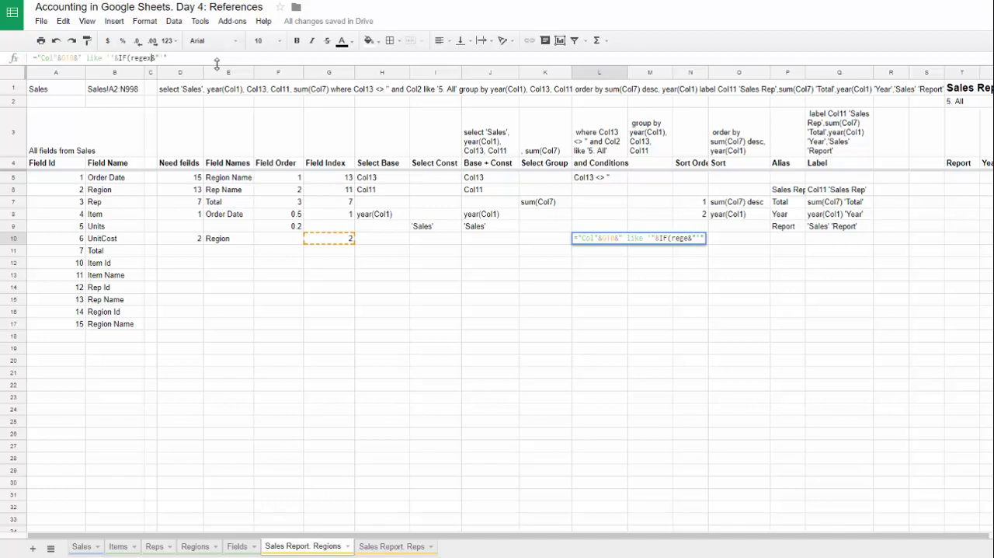
type("e")
key("Tab")
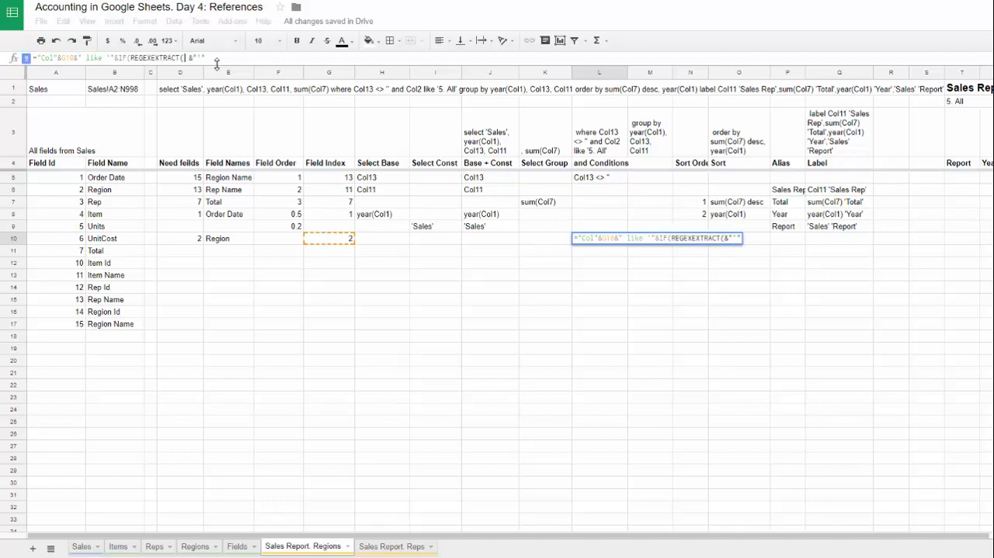
type("T2,\"\\d+")
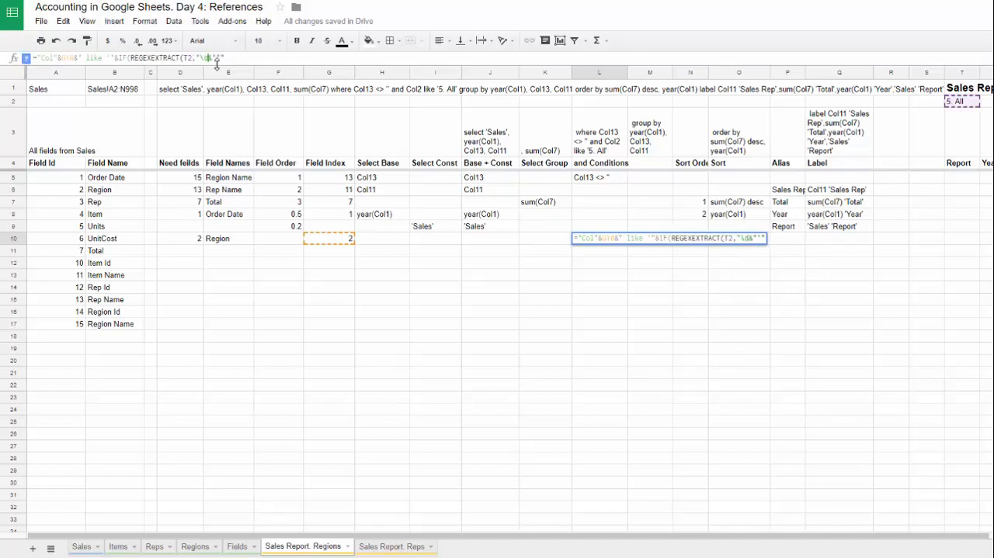
type("\")+1")
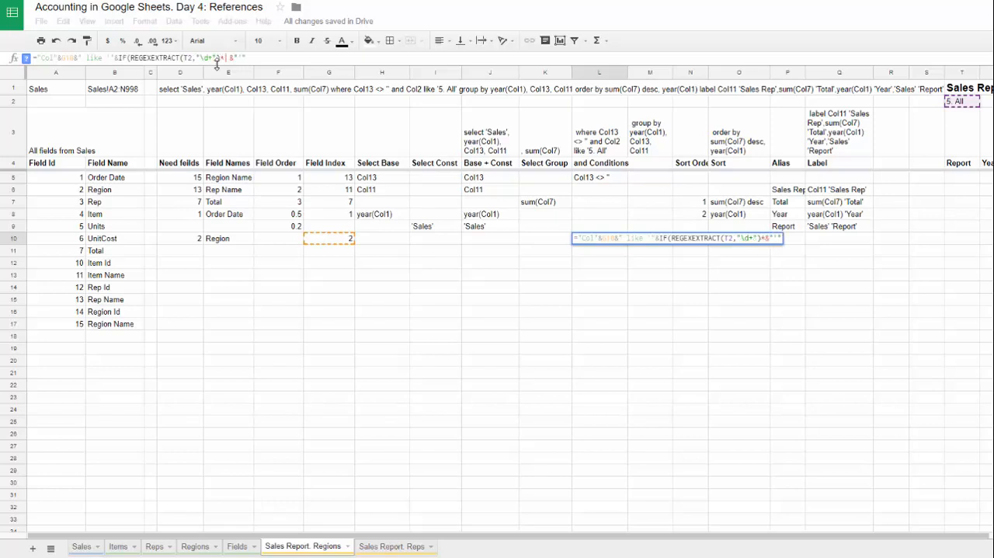
type("=5,")
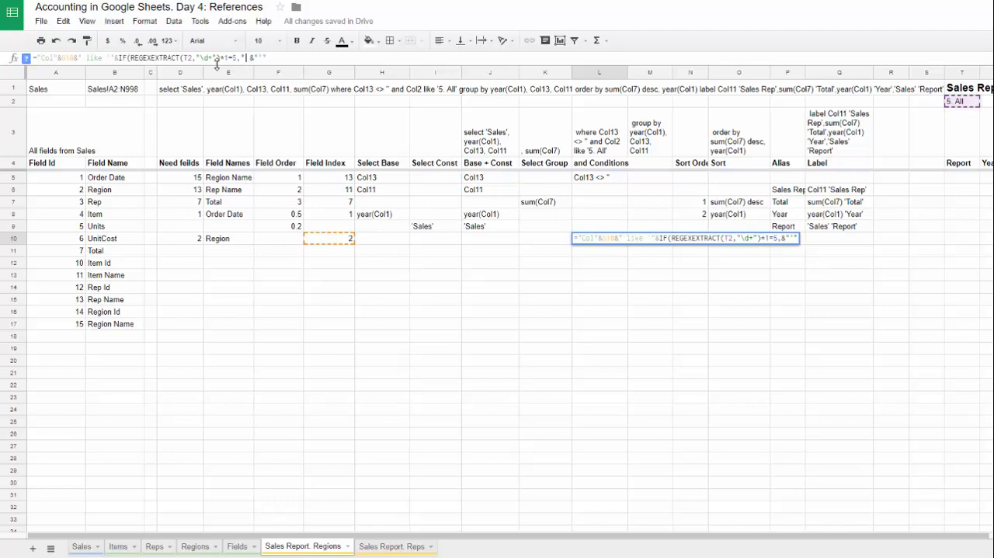
type("\"%\"")
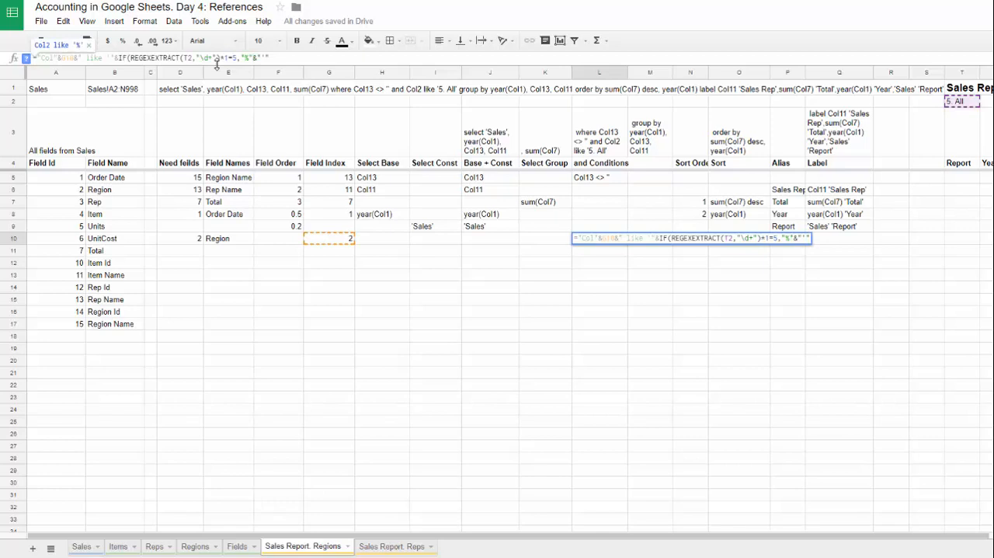
type(",T2")
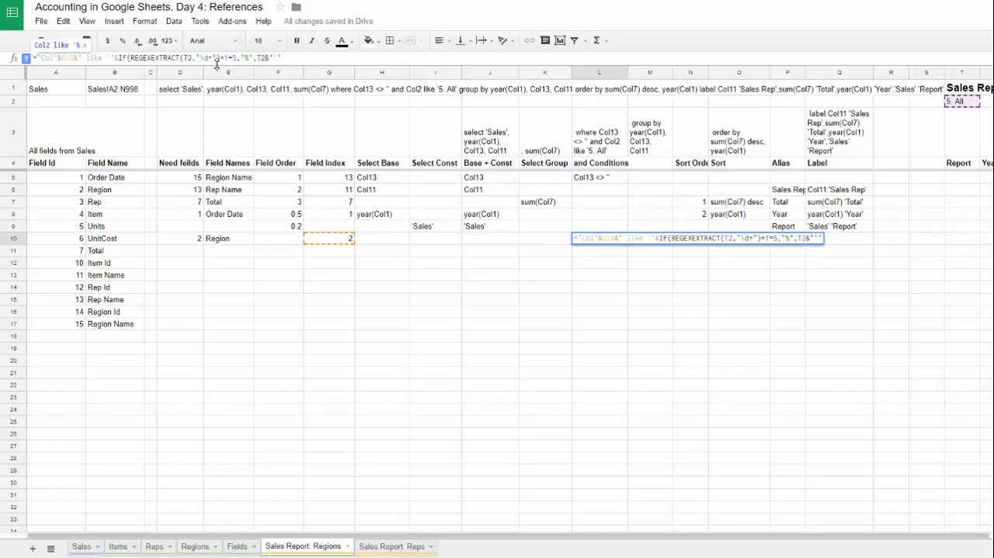
type(")")
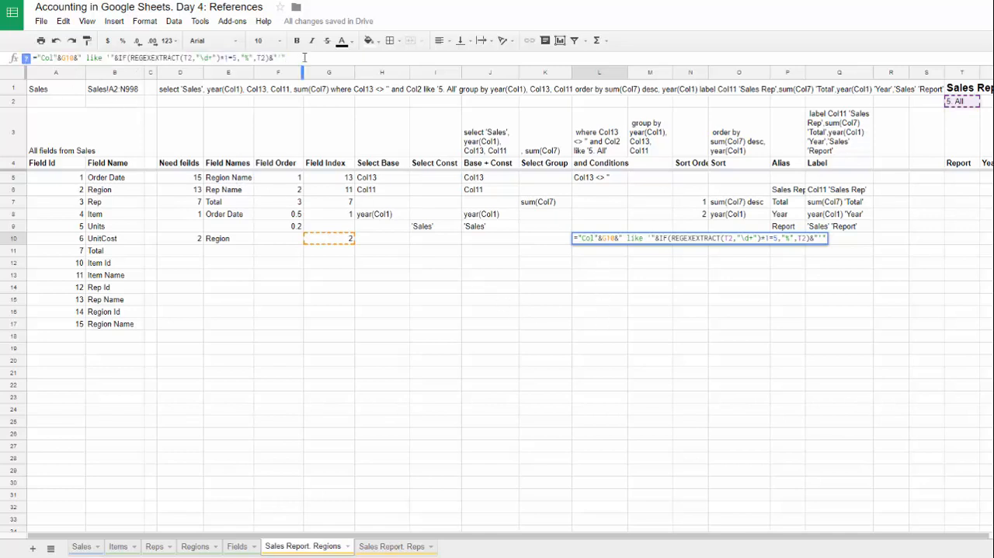
Step: Complete the IF in L10 so it returns "%" when the test is true and T2 otherwise
key("Return")
Step: Hide helper columns A to R on the Sales Report. Regions sheet
left_click_drag(894, 72, 47, 72)
right_click(109, 138)
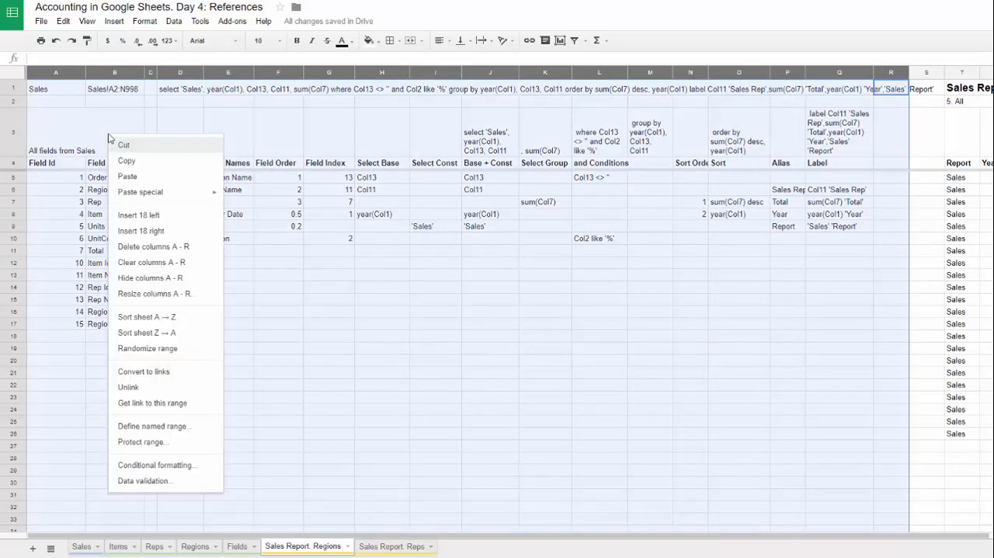
left_click(150, 277)
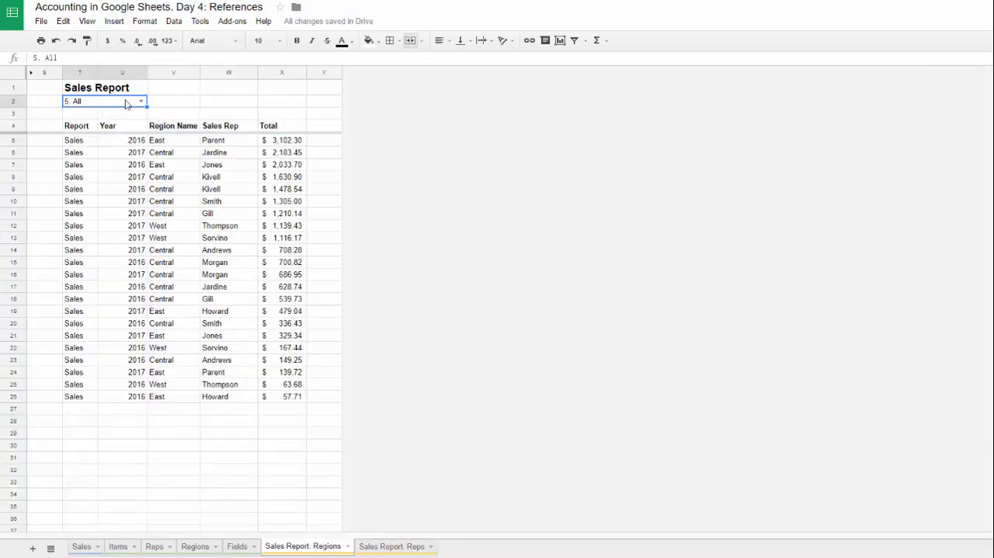
Step: Check the report's totals for all regions and test the region drop-down with "2. Central" and "3. West"
left_click_drag(291, 141, 284, 390)
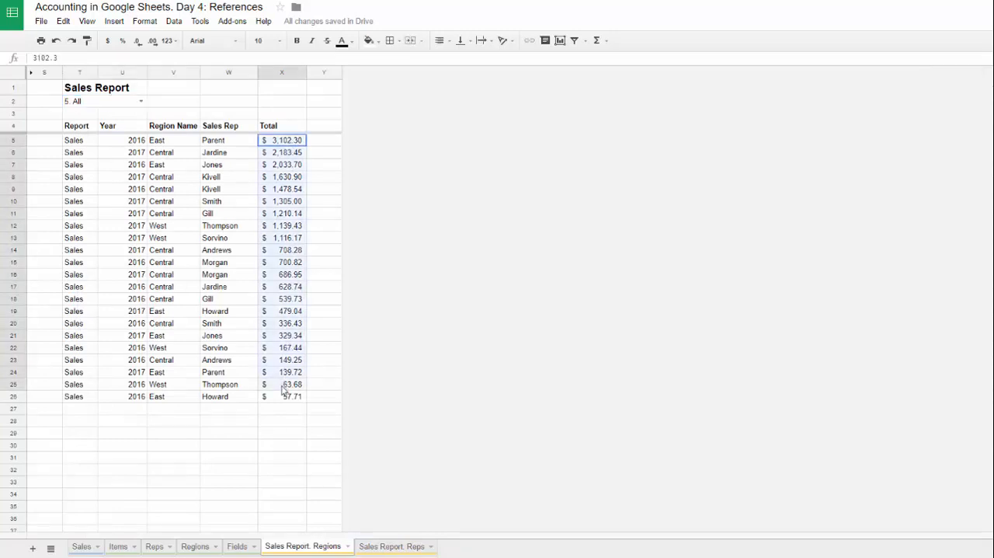
left_click(140, 102)
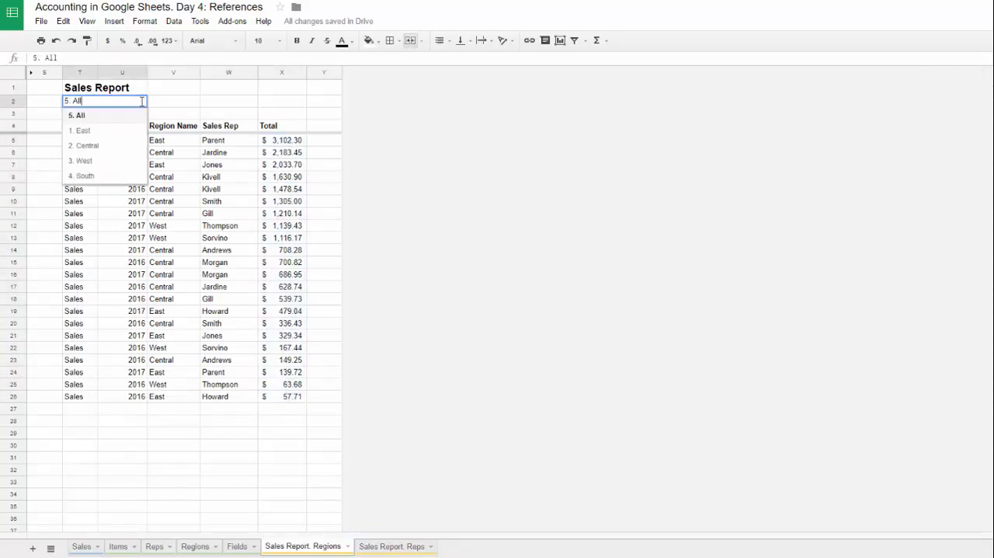
left_click(96, 147)
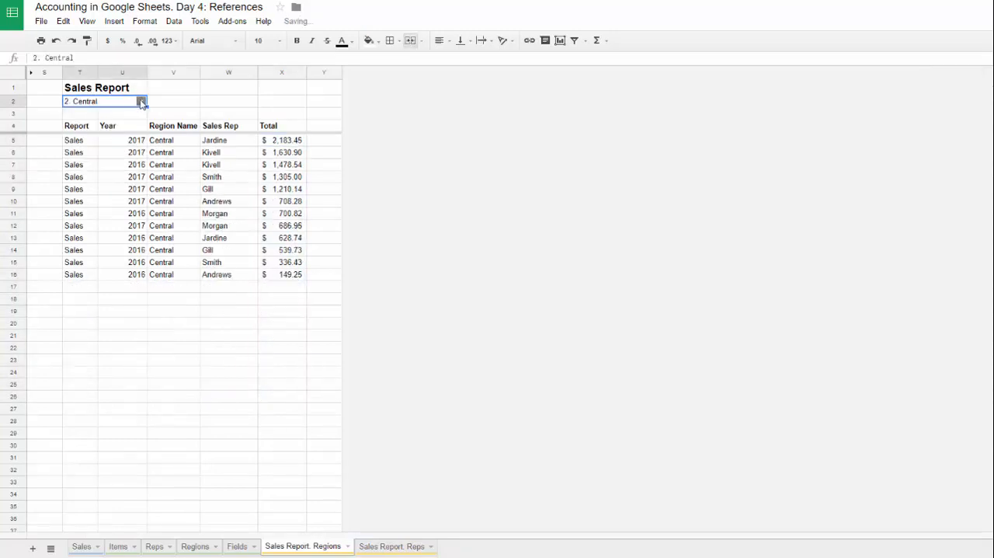
left_click(141, 101)
left_click(99, 146)
left_click(142, 102)
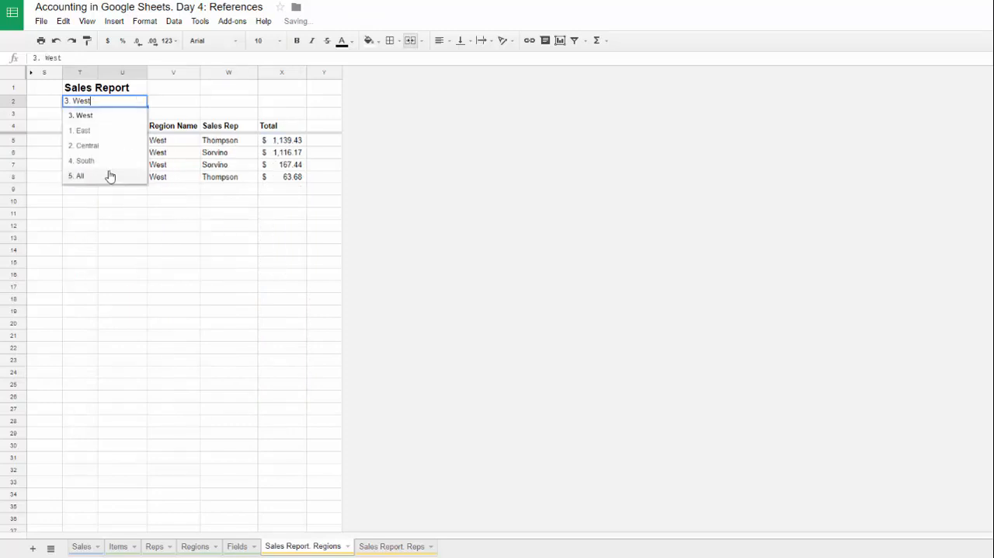